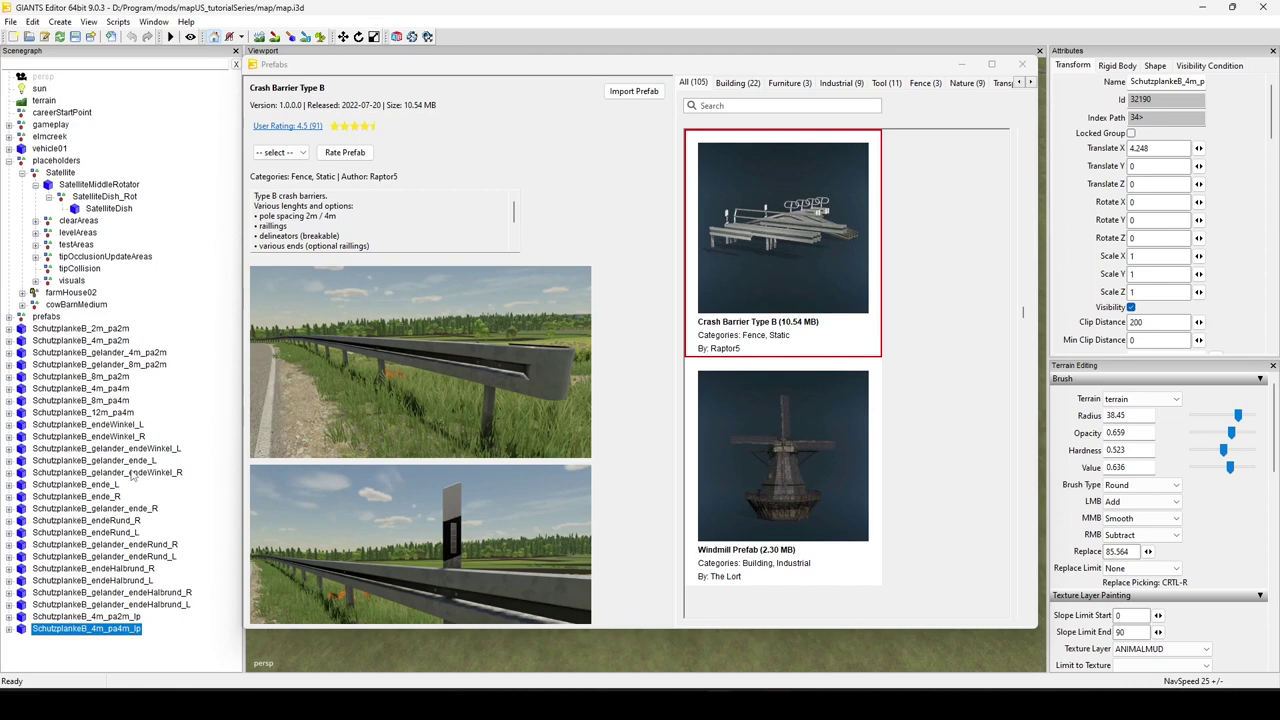
Step: Group all the SchutzplankeB crash barrier objects in the scenegraph, delete the group and close the Prefabs window
{"action": "left_click", "coordinate": [100, 330], "text": "shift"}
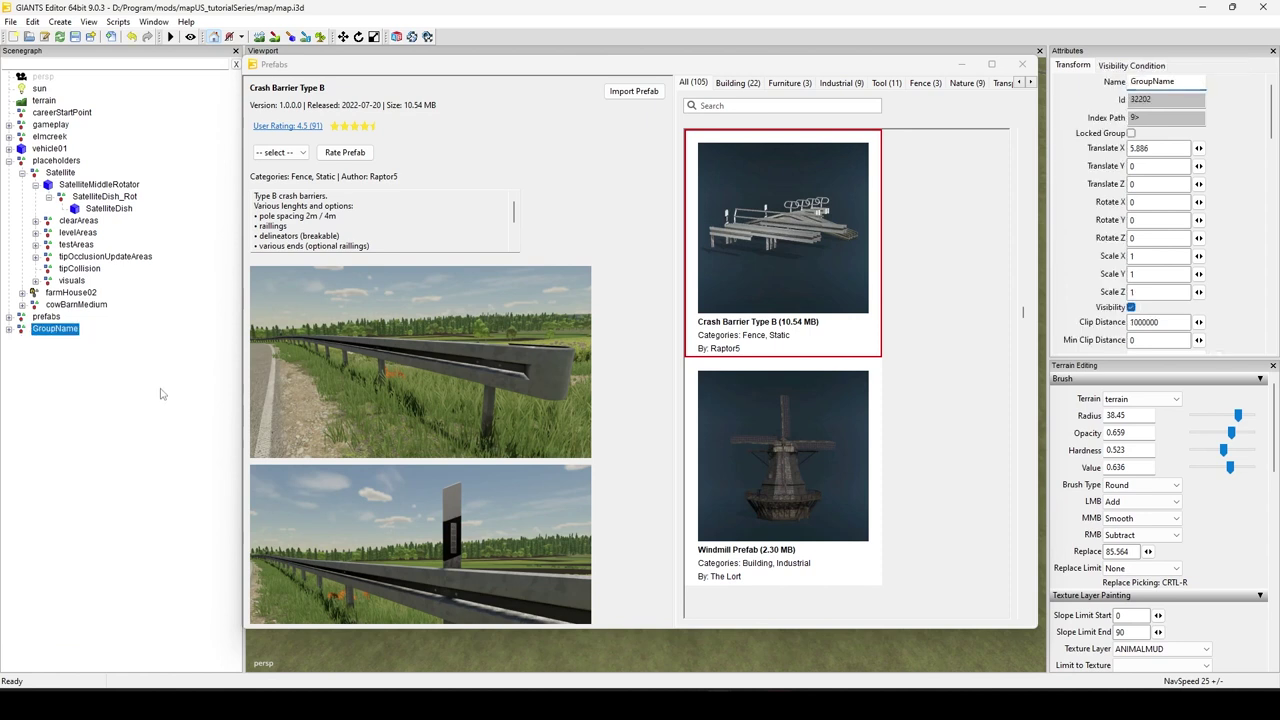
{"action": "key", "text": "ctrl+g"}
{"action": "key", "text": "Delete"}
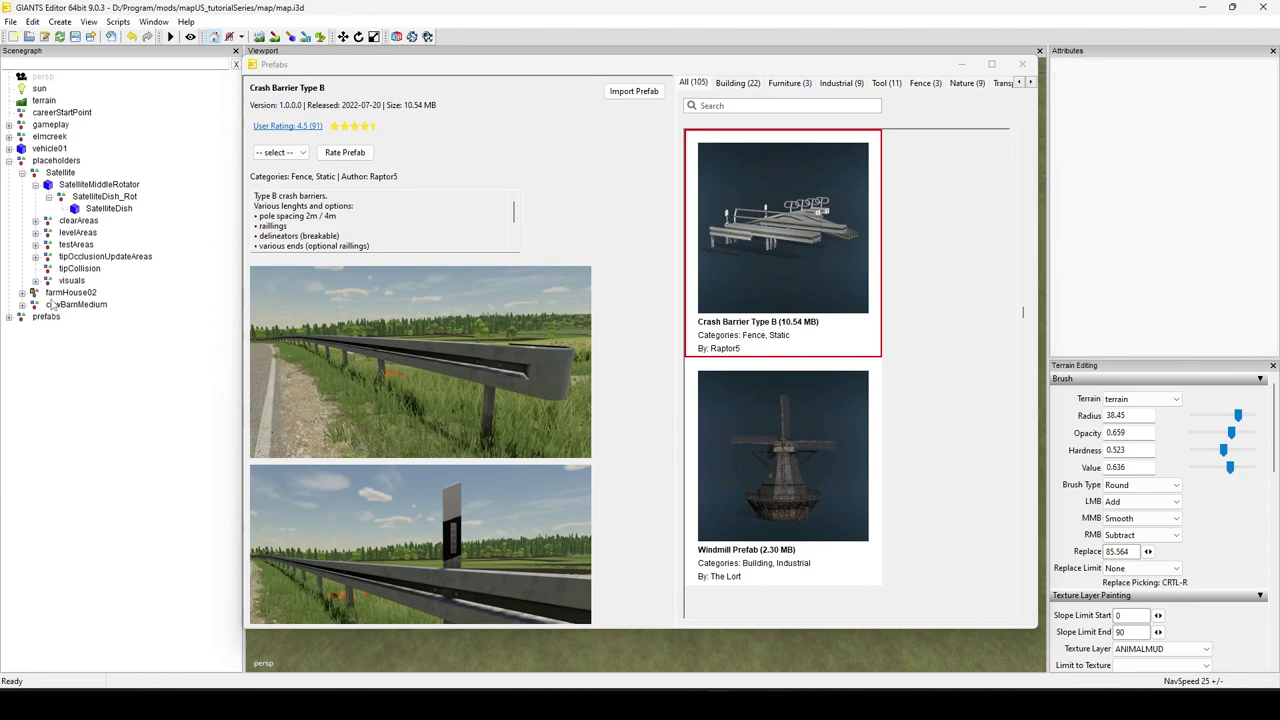
{"action": "left_click", "coordinate": [1034, 64]}
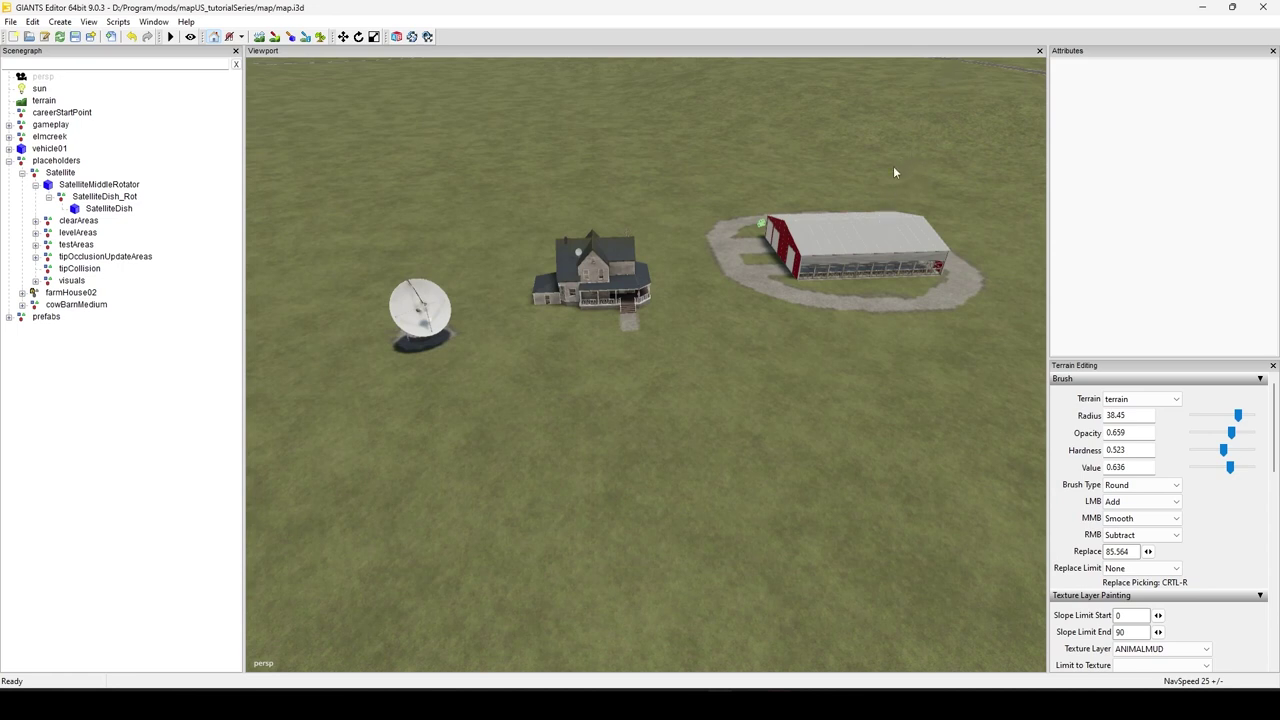
Step: Switch to File Explorer, look at the prefabs folder inside mapUS_tutorialSeries/map, and return to GIANTS Editor
{"action": "left_click", "coordinate": [602, 704]}
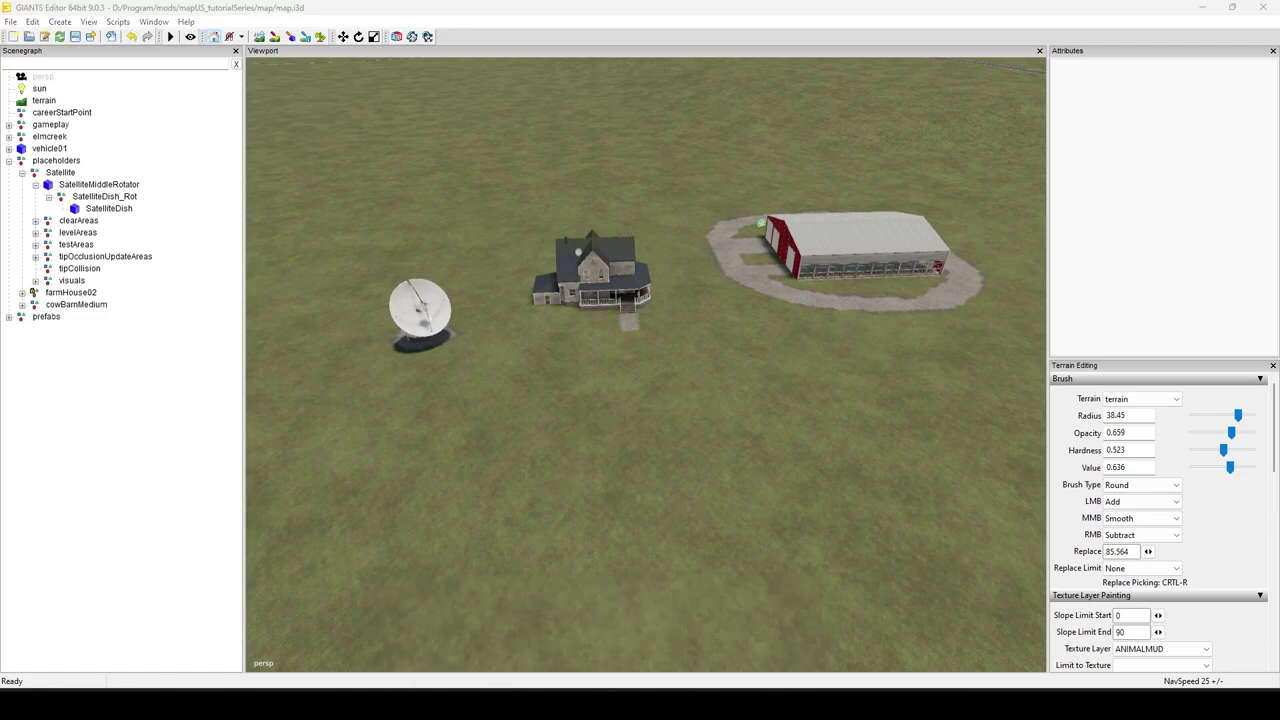
{"action": "left_click", "coordinate": [498, 645]}
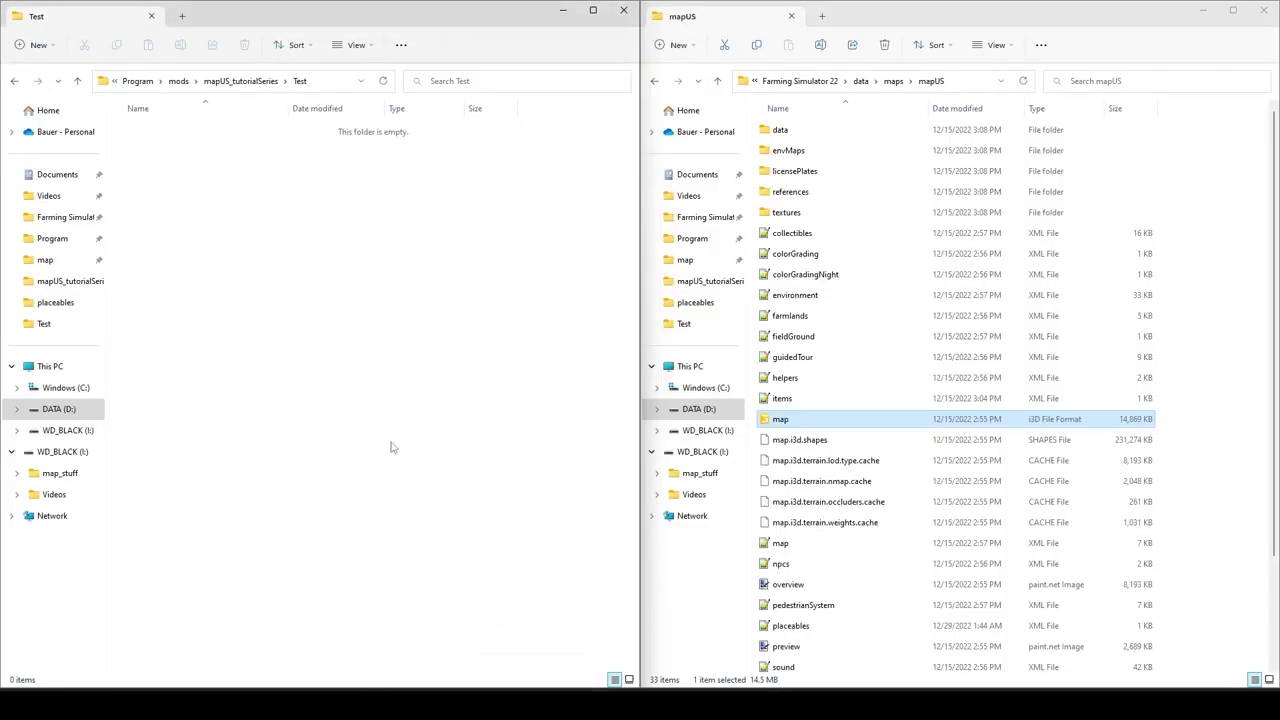
{"action": "left_click", "coordinate": [240, 81]}
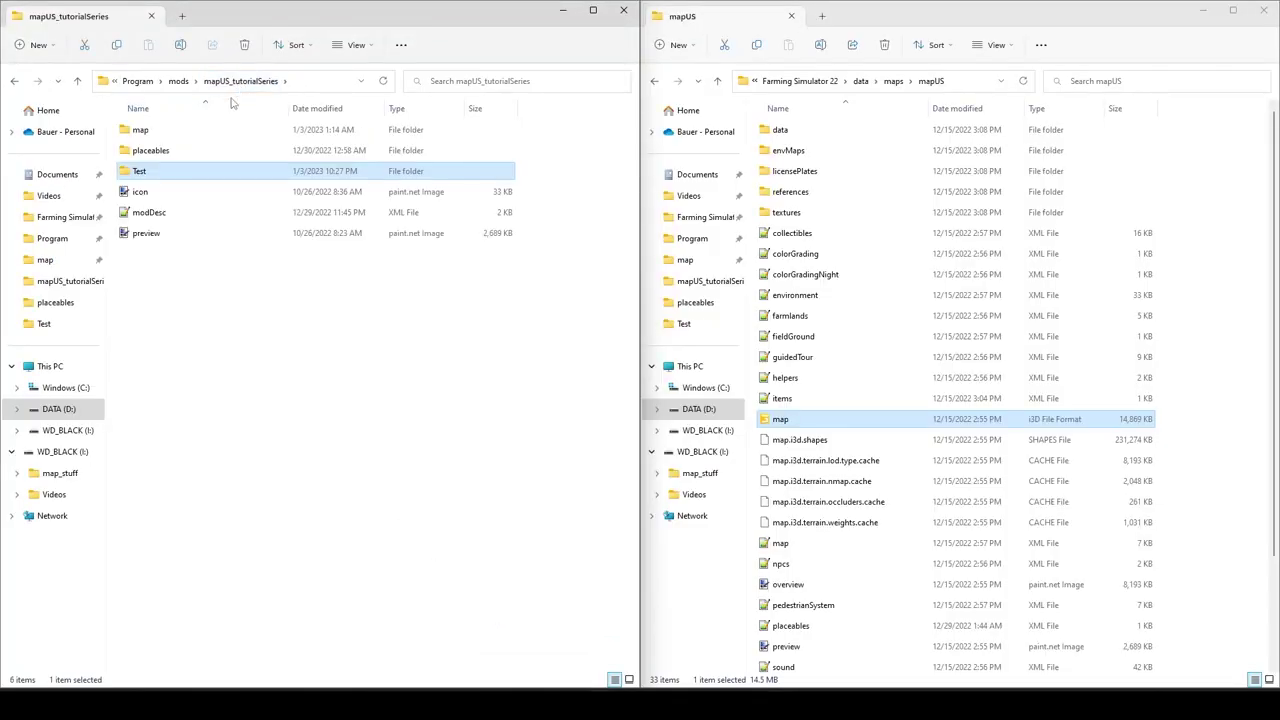
{"action": "double_click", "coordinate": [192, 138]}
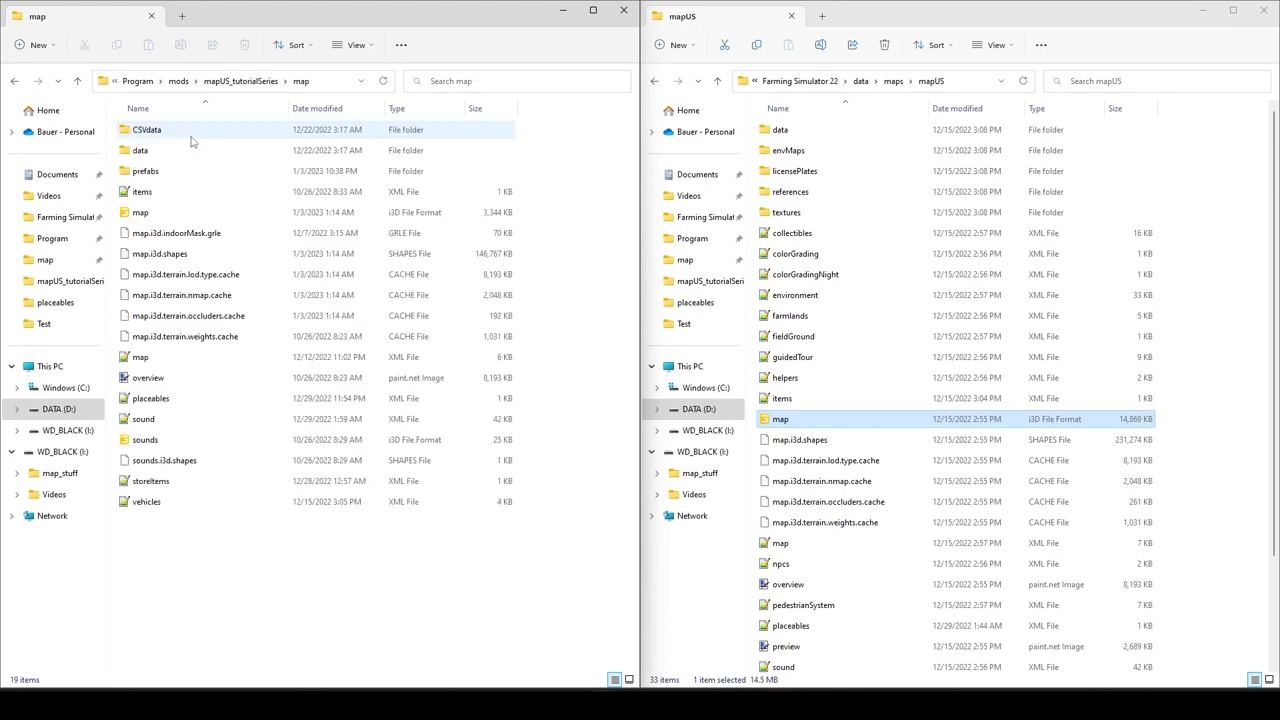
{"action": "double_click", "coordinate": [140, 172]}
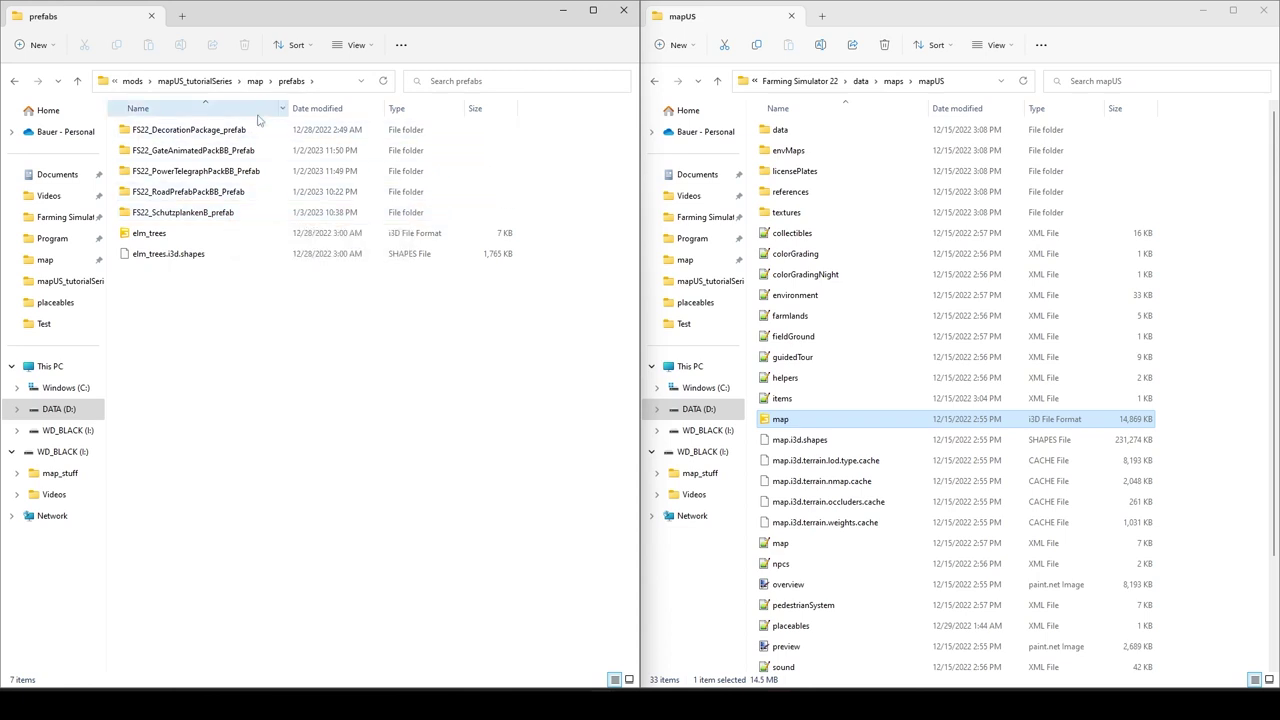
{"action": "mouse_move", "coordinate": [836, 704]}
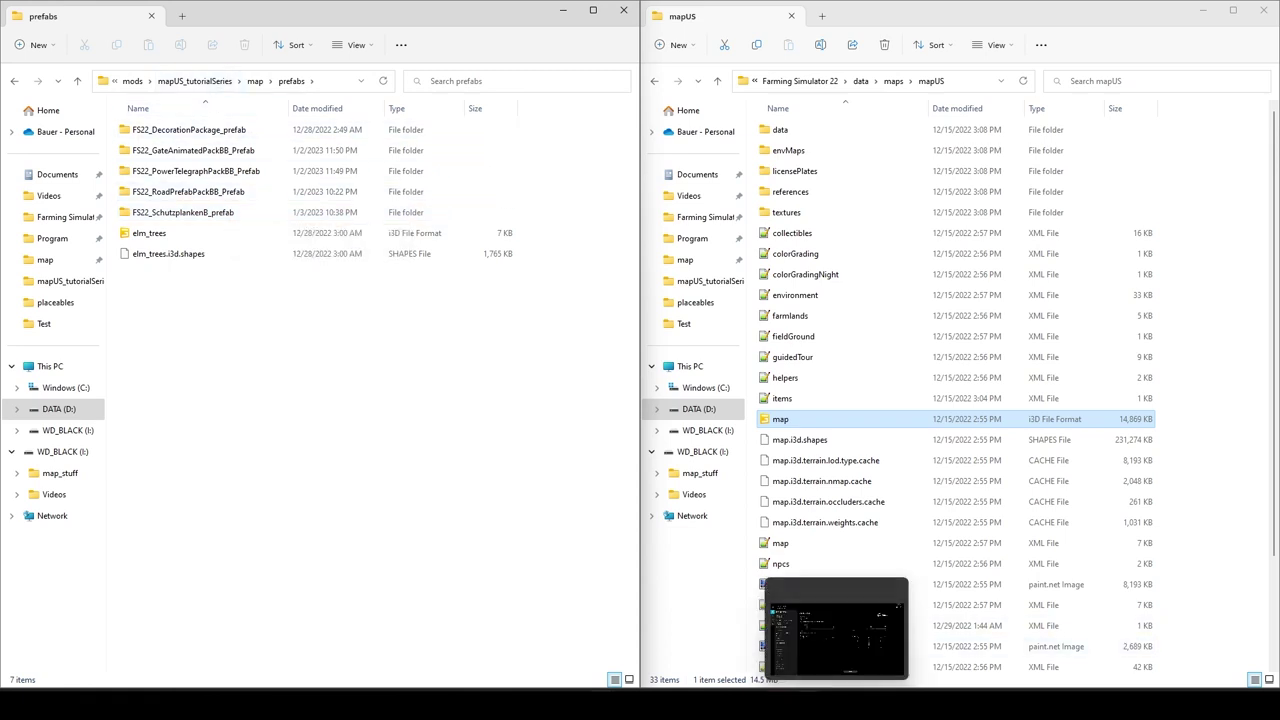
{"action": "left_click", "coordinate": [738, 705]}
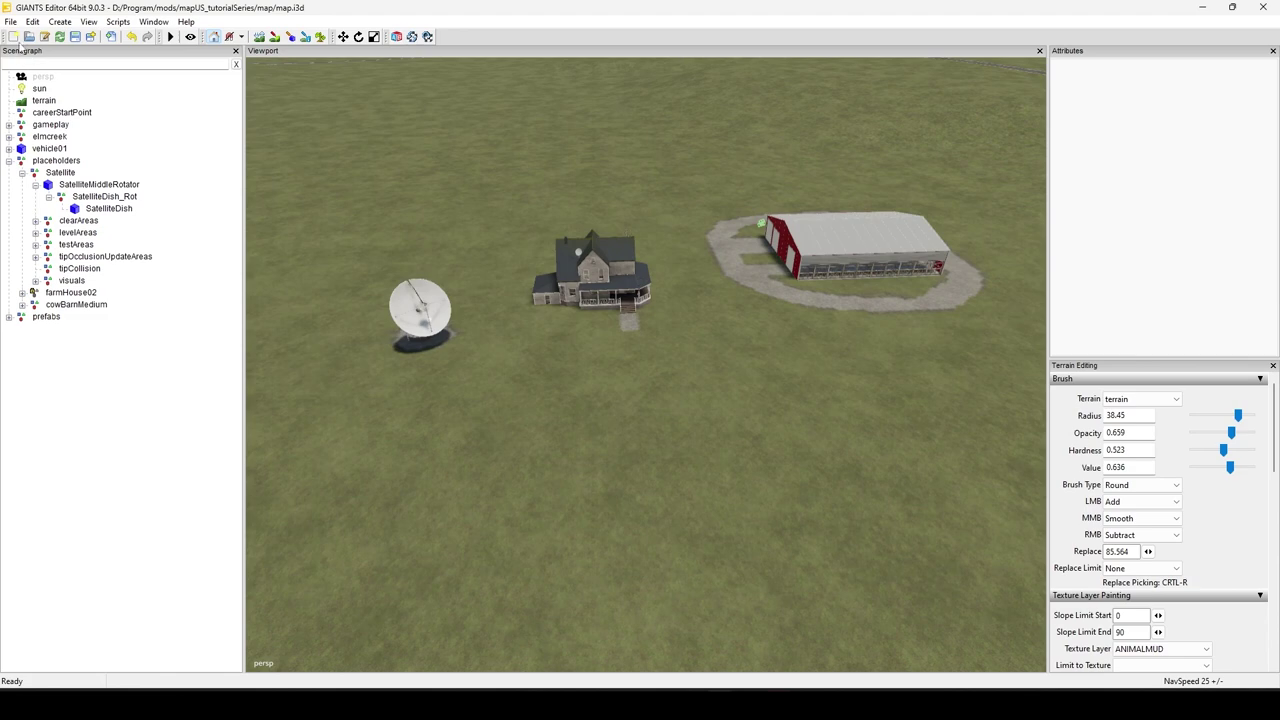
{"action": "left_click", "coordinate": [10, 21]}
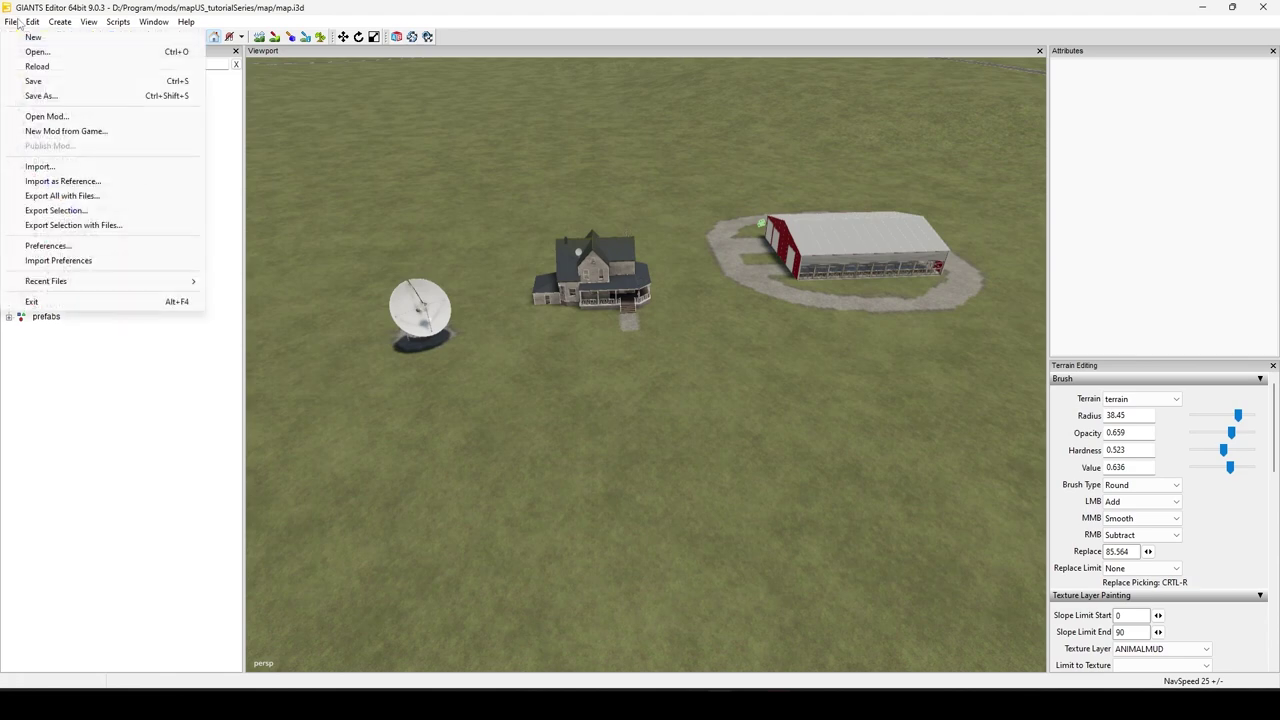
{"action": "left_click", "coordinate": [40, 167]}
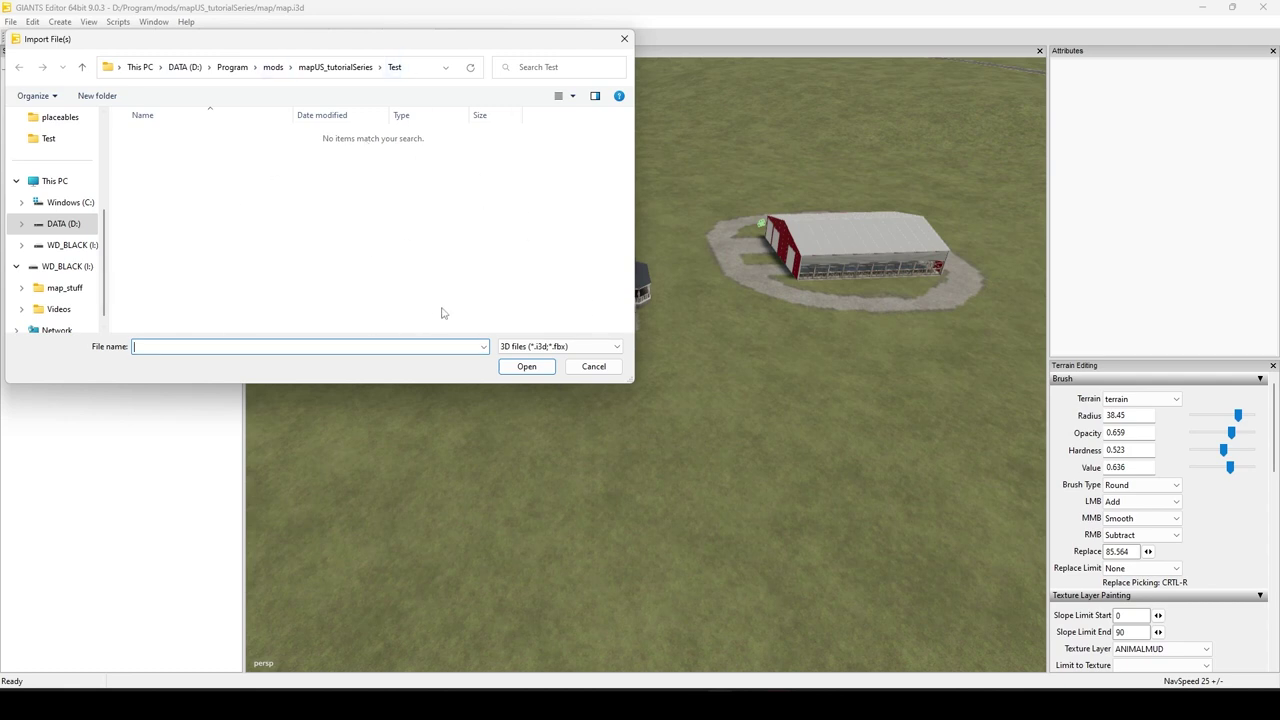
{"action": "left_click", "coordinate": [624, 39]}
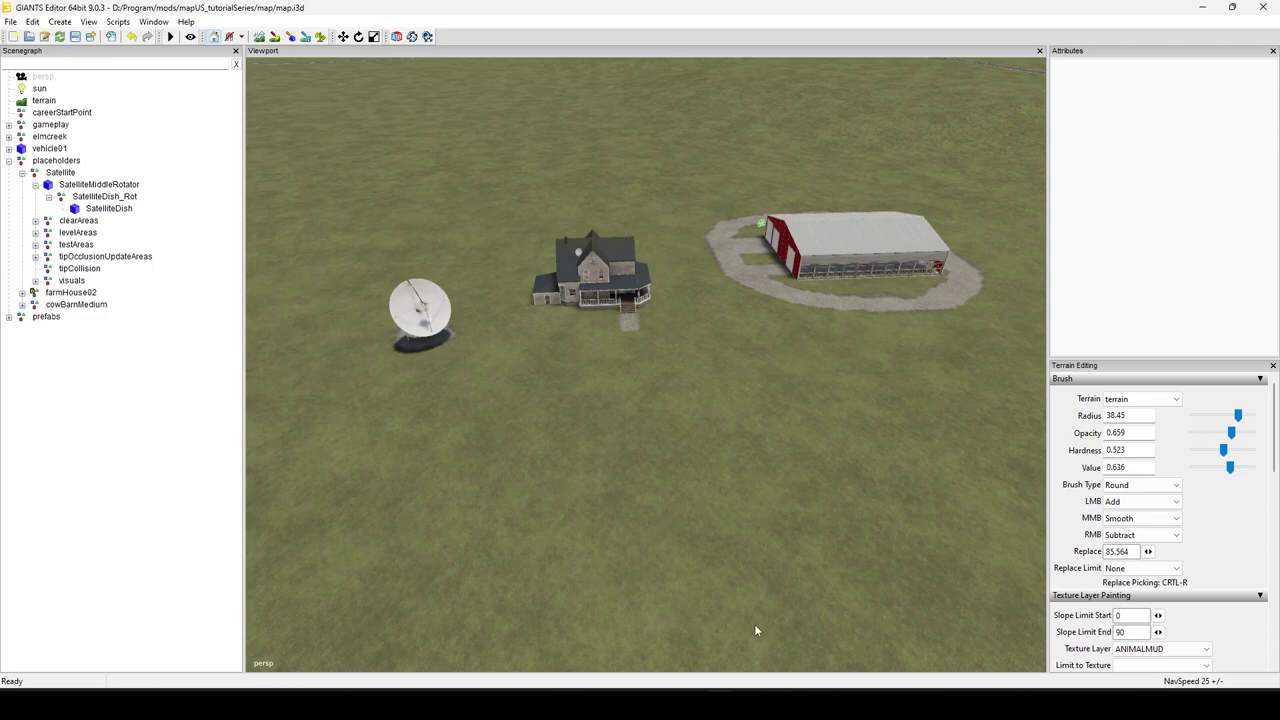
Step: Bring up the Farming Simulator 22 mapUS folder in File Explorer, look over its files, and minimise it
{"action": "mouse_move", "coordinate": [604, 686]}
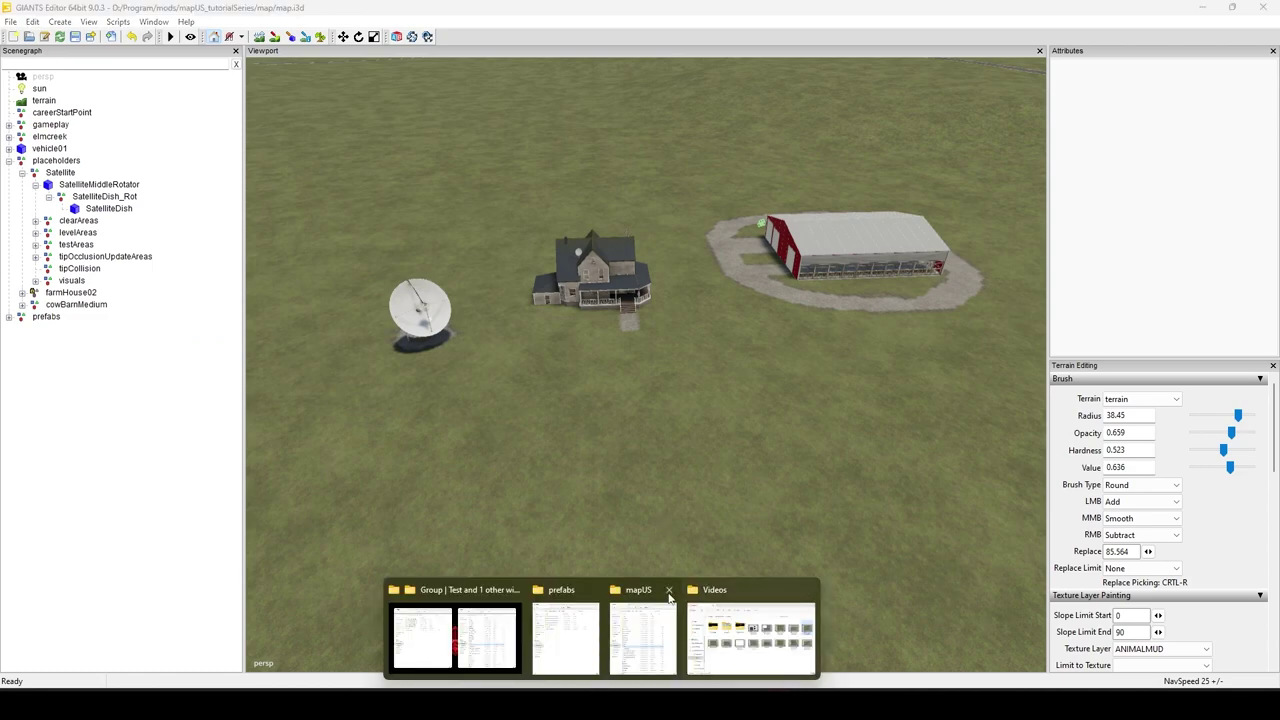
{"action": "left_click", "coordinate": [642, 625]}
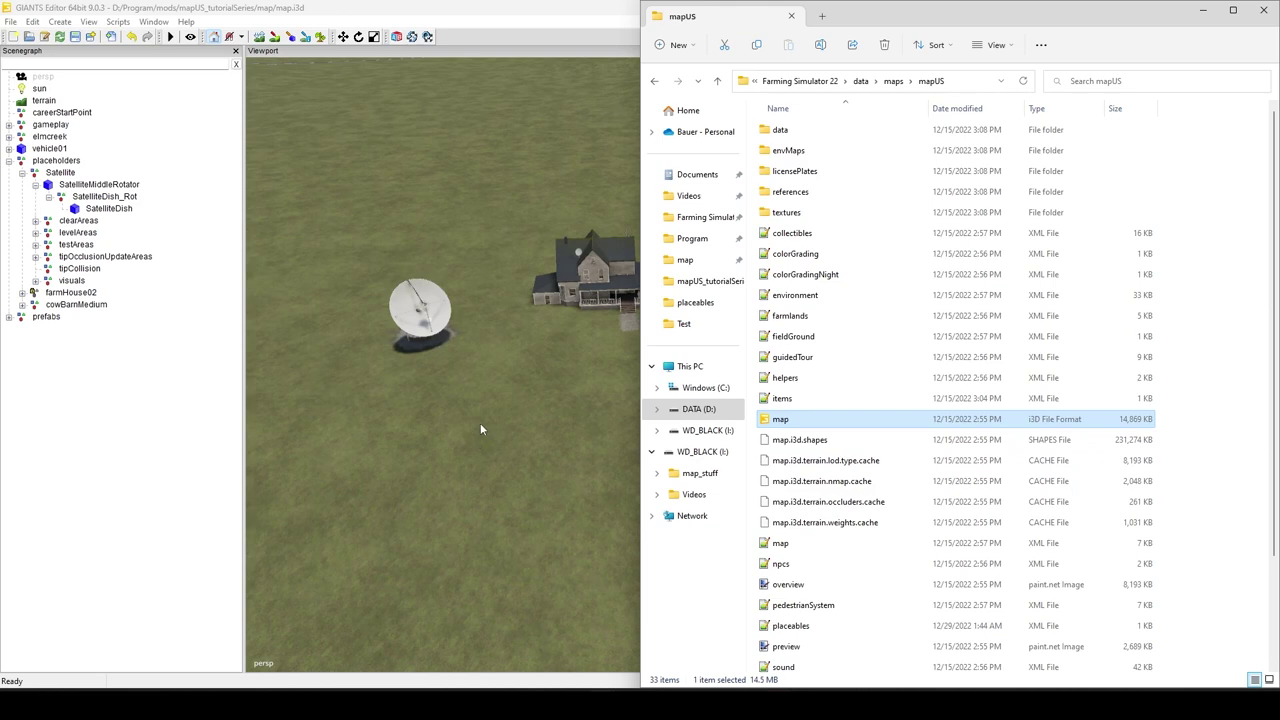
{"action": "left_click", "coordinate": [1201, 15]}
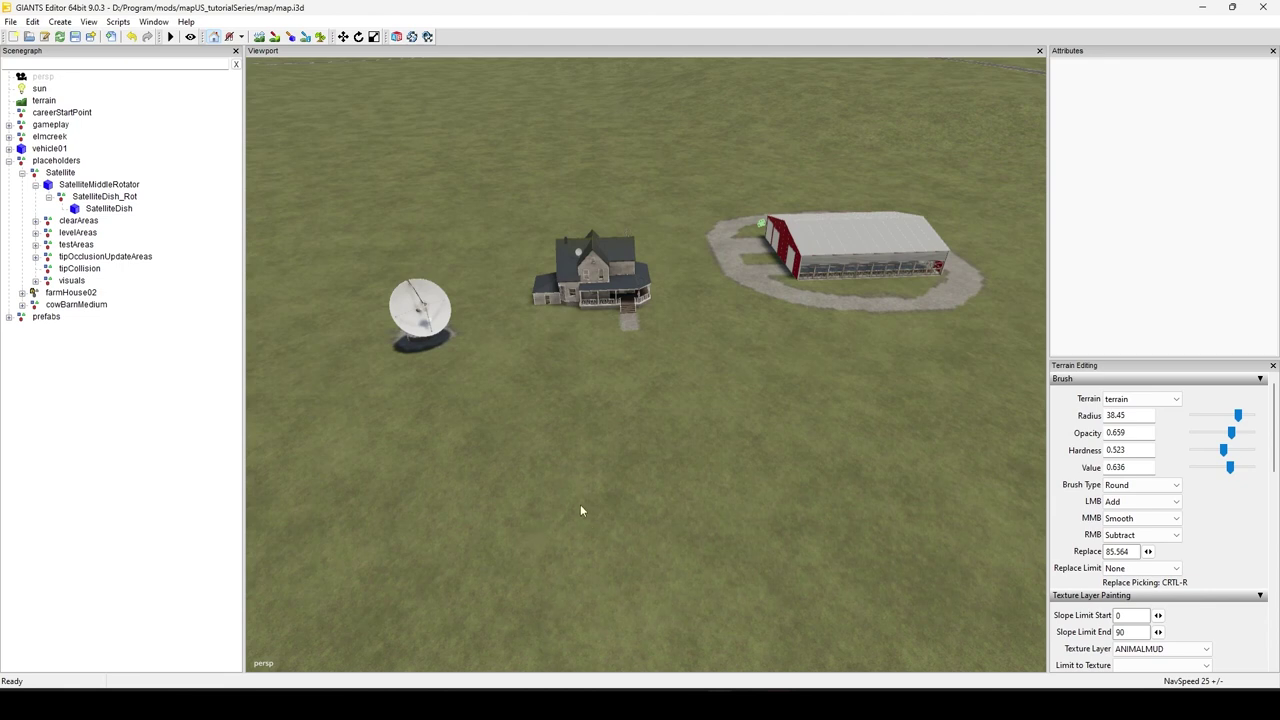
Step: Select the whole farmHouse02 group, the house between the satellite dish and the cow barn
{"action": "left_click_drag", "start_coordinate": [714, 482], "coordinate": [691, 464], "text": "alt"}
{"action": "scroll", "coordinate": [668, 471], "scroll_direction": "up", "scroll_amount": 4}
{"action": "right_click_drag", "start_coordinate": [690, 470], "coordinate": [539, 465]}
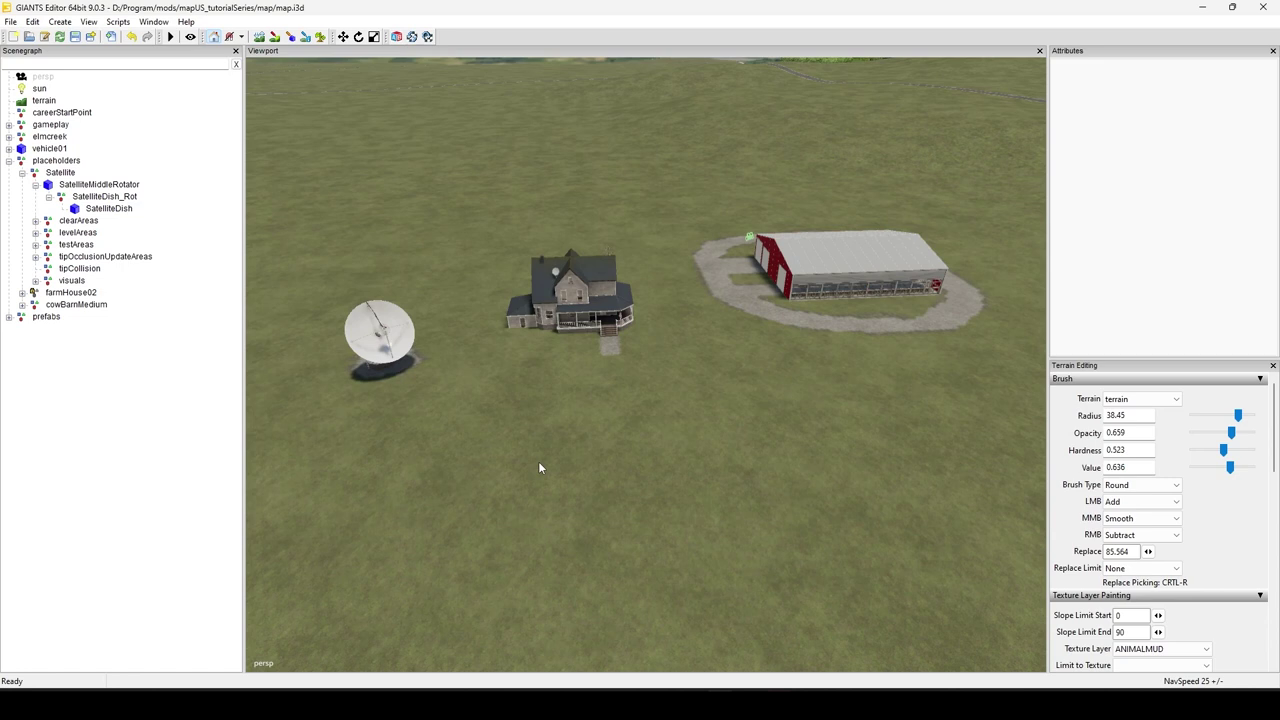
{"action": "left_click_drag", "start_coordinate": [578, 428], "coordinate": [571, 471], "text": "alt"}
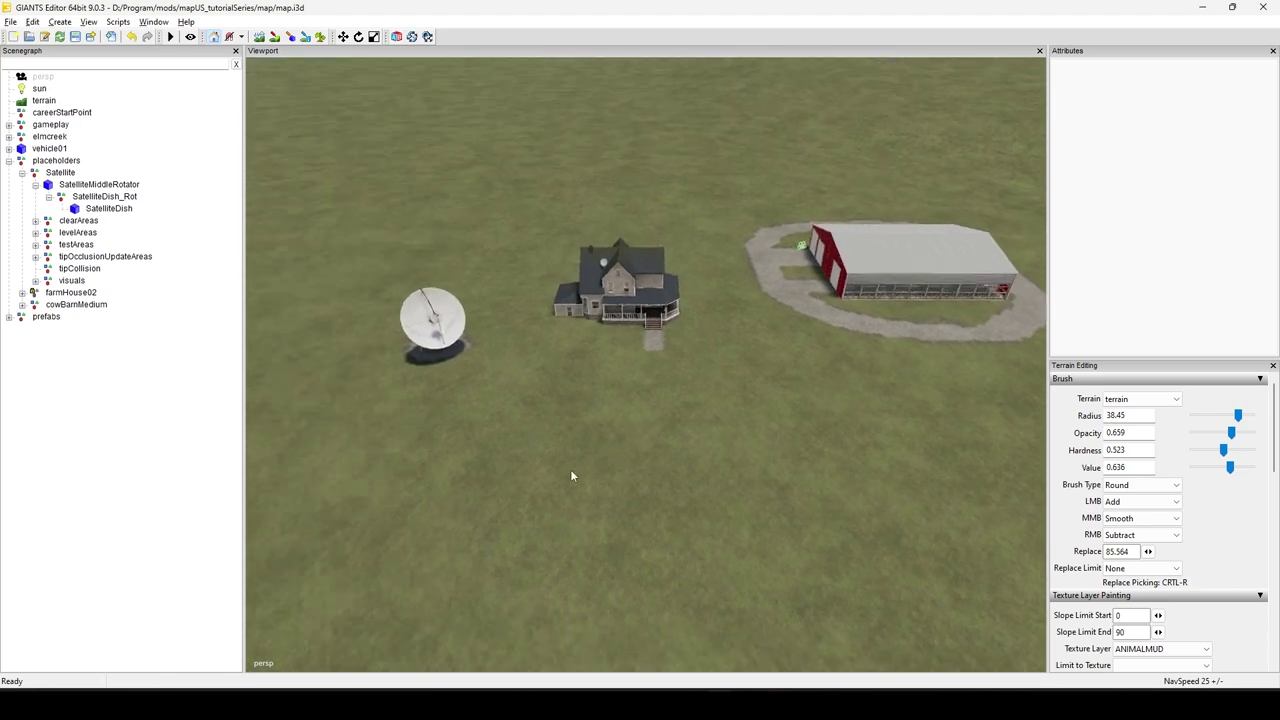
{"action": "right_click_drag", "start_coordinate": [571, 471], "coordinate": [650, 456], "text": "alt"}
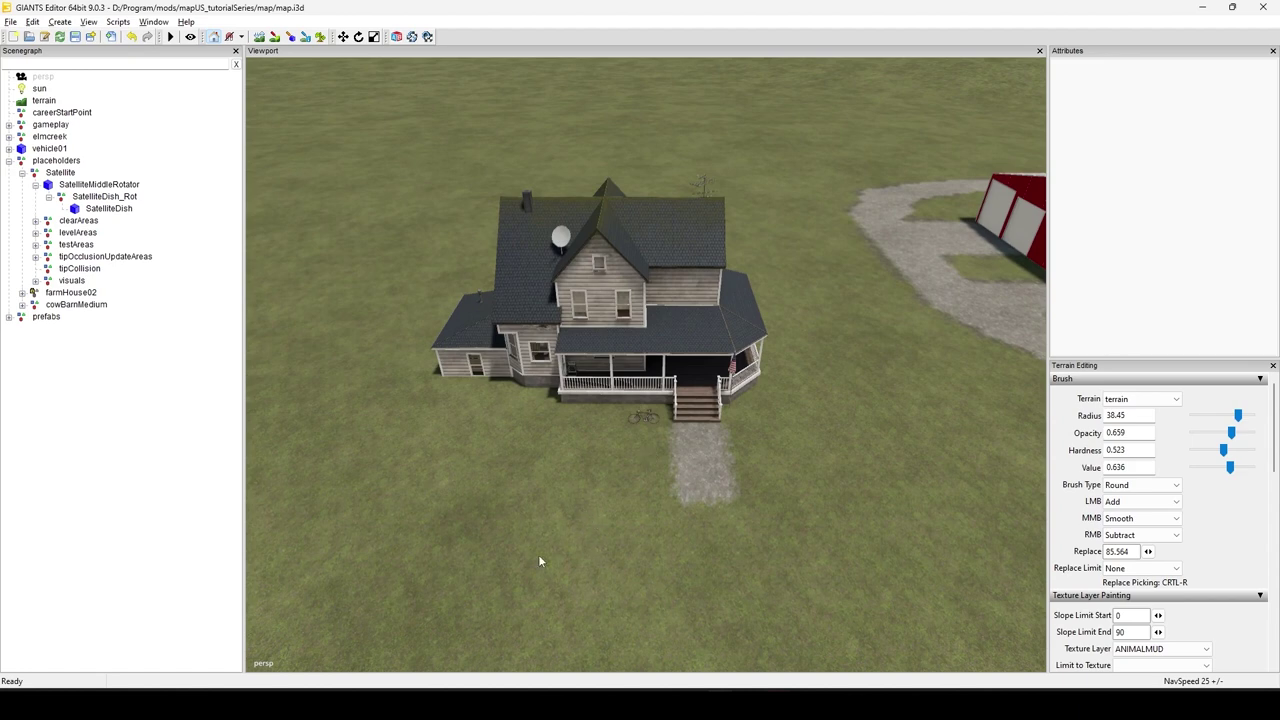
{"action": "right_click_drag", "start_coordinate": [539, 556], "coordinate": [588, 498], "text": "alt"}
{"action": "left_click_drag", "start_coordinate": [588, 498], "coordinate": [589, 527], "text": "alt"}
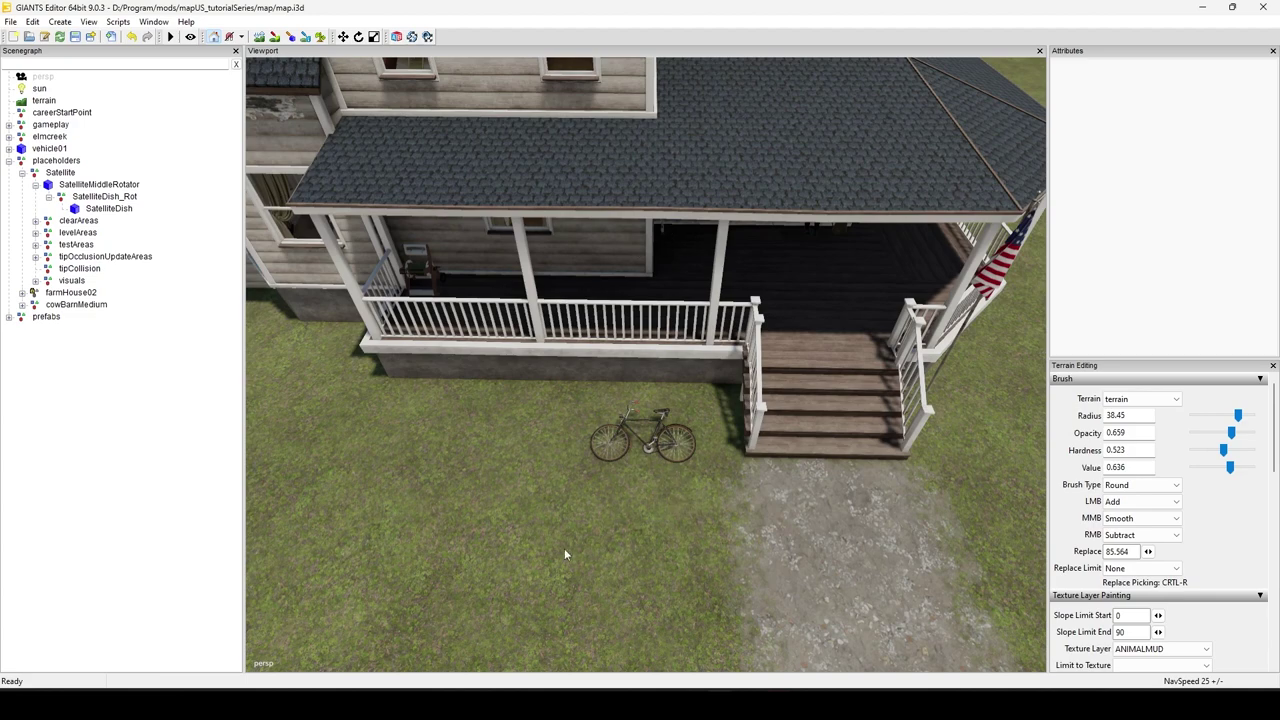
{"action": "right_click_drag", "start_coordinate": [683, 548], "coordinate": [654, 543], "text": "alt"}
{"action": "middle_click_drag", "start_coordinate": [654, 543], "coordinate": [631, 508], "text": "alt"}
{"action": "left_click_drag", "start_coordinate": [631, 508], "coordinate": [606, 475], "text": "alt"}
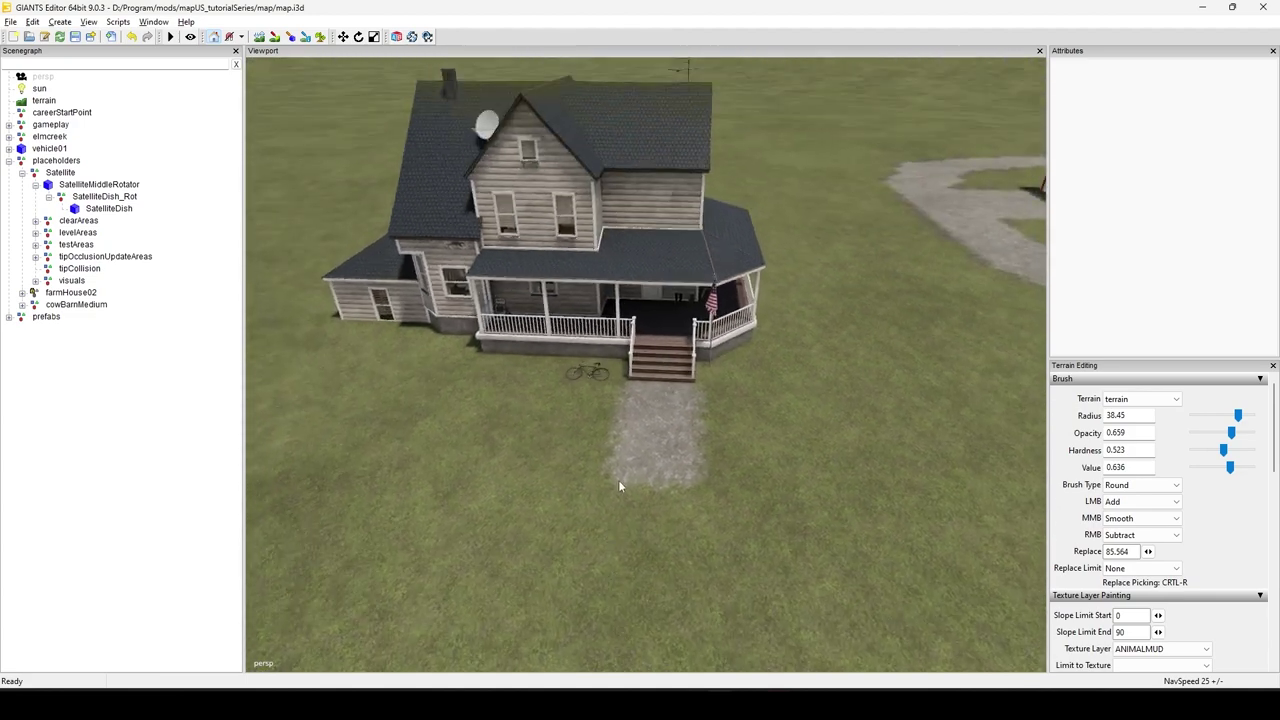
{"action": "scroll", "coordinate": [605, 521], "scroll_direction": "up", "scroll_amount": 4}
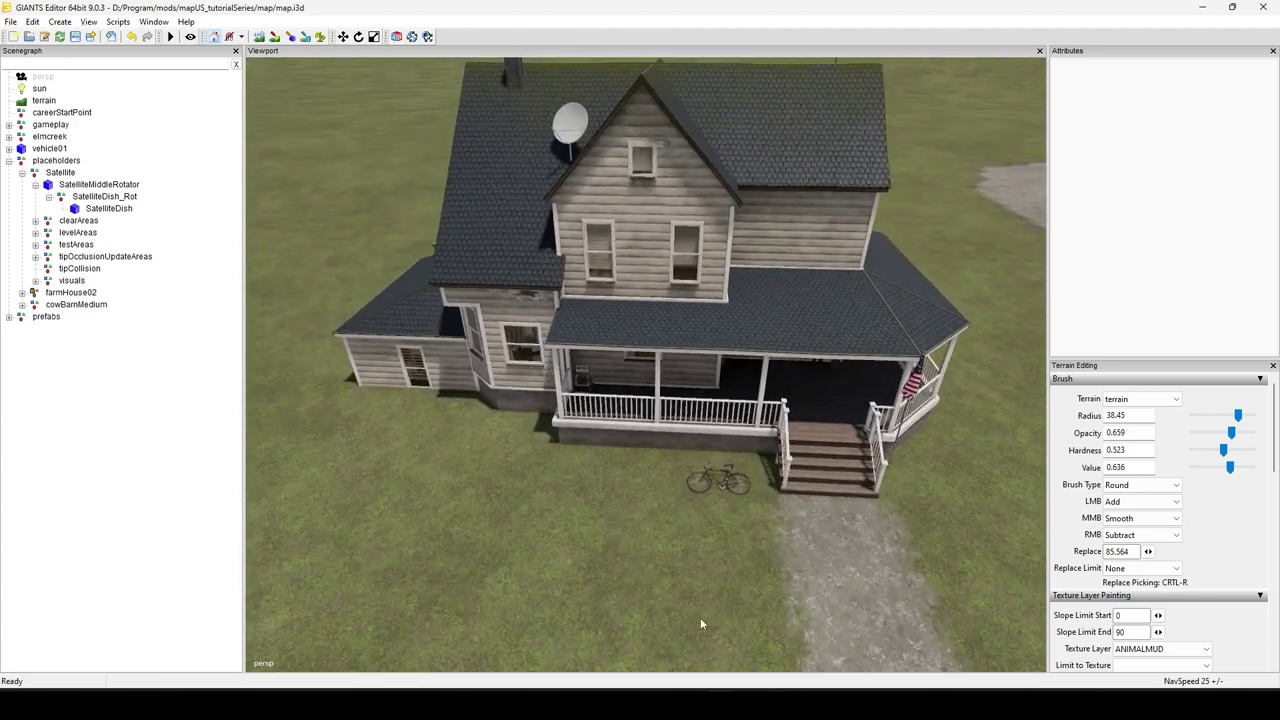
{"action": "left_click", "coordinate": [654, 277]}
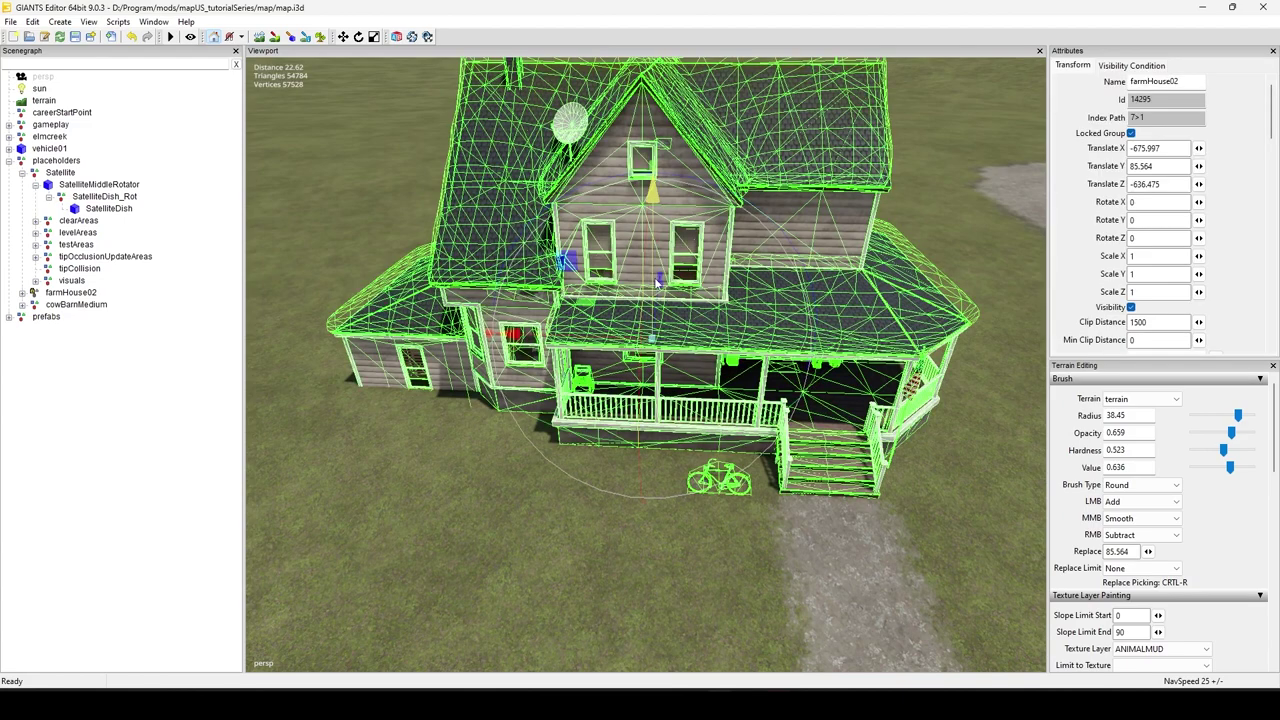
{"action": "right_click_drag", "start_coordinate": [394, 436], "coordinate": [393, 524]}
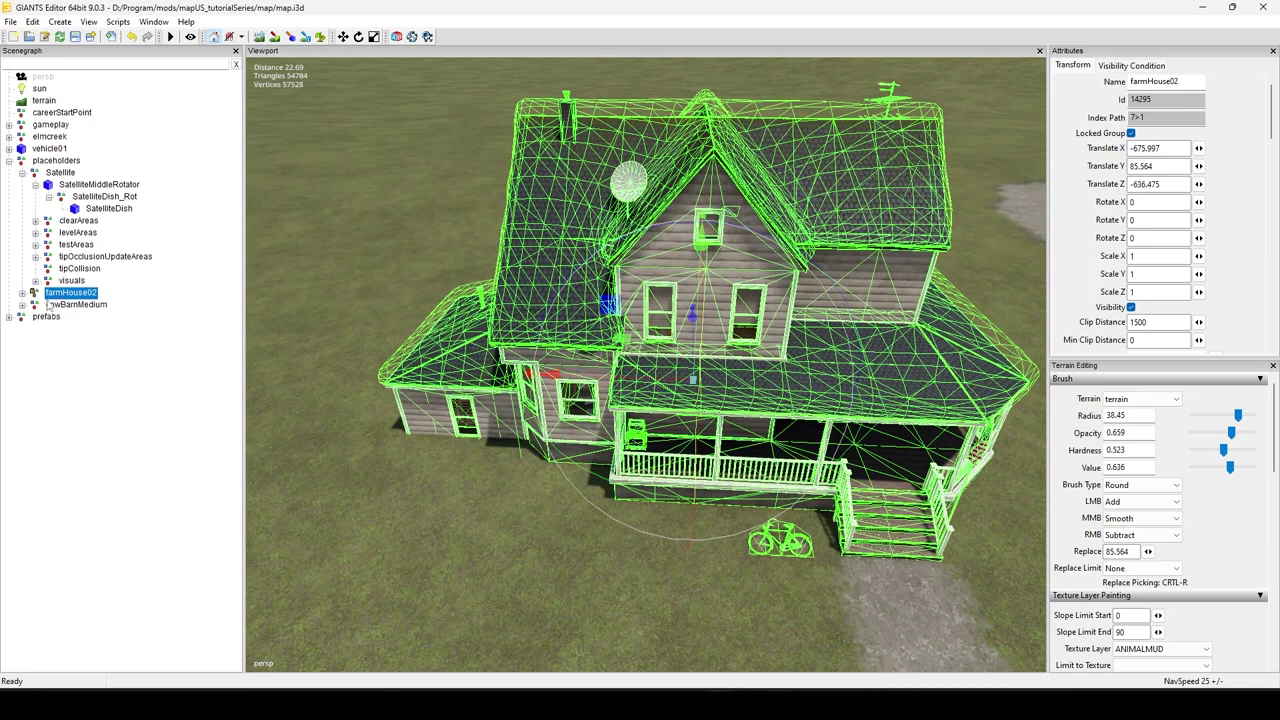
{"action": "left_click", "coordinate": [10, 22]}
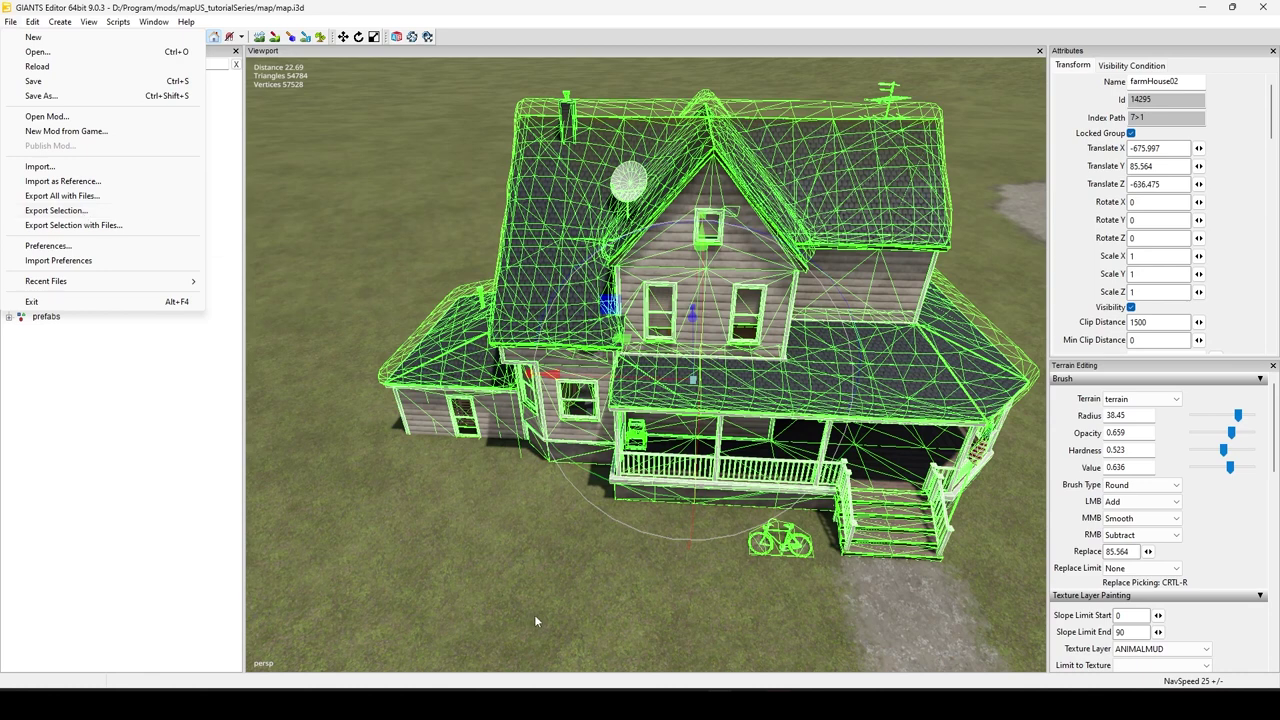
{"action": "left_click", "coordinate": [565, 560]}
{"action": "scroll", "coordinate": [589, 613], "scroll_direction": "down", "scroll_amount": 5}
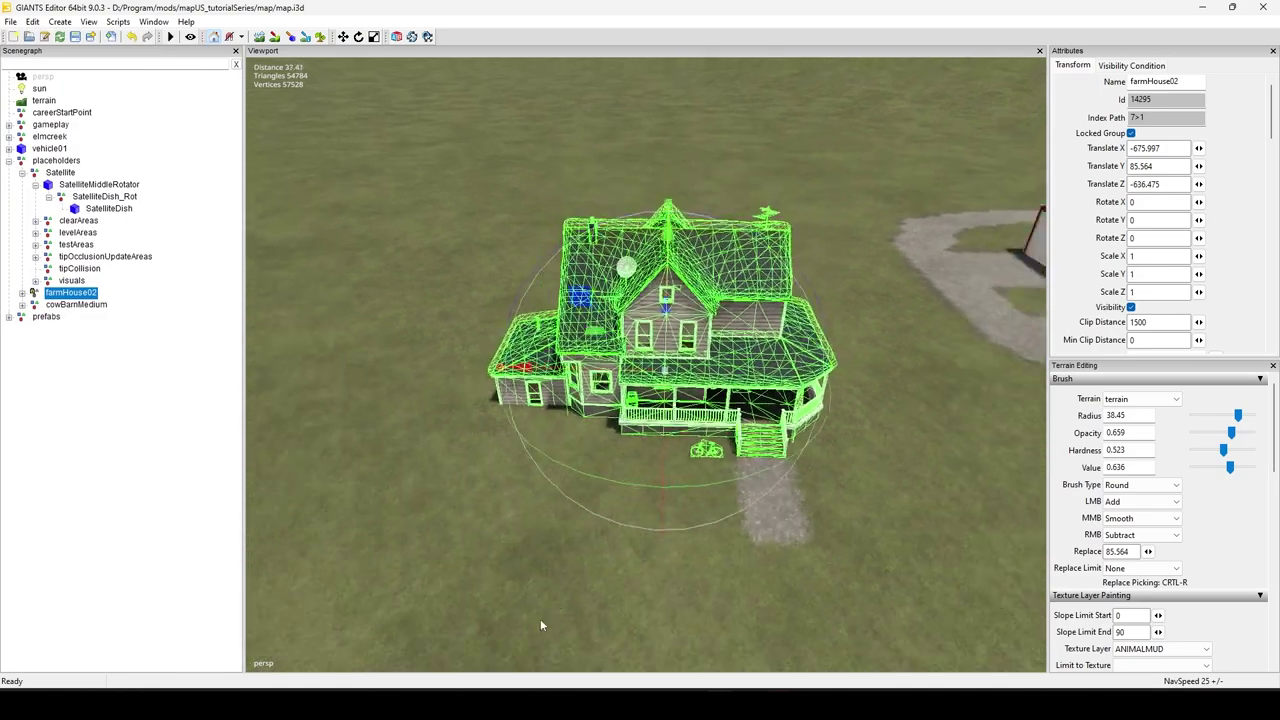
{"action": "left_click_drag", "start_coordinate": [540, 625], "coordinate": [665, 588], "text": "alt"}
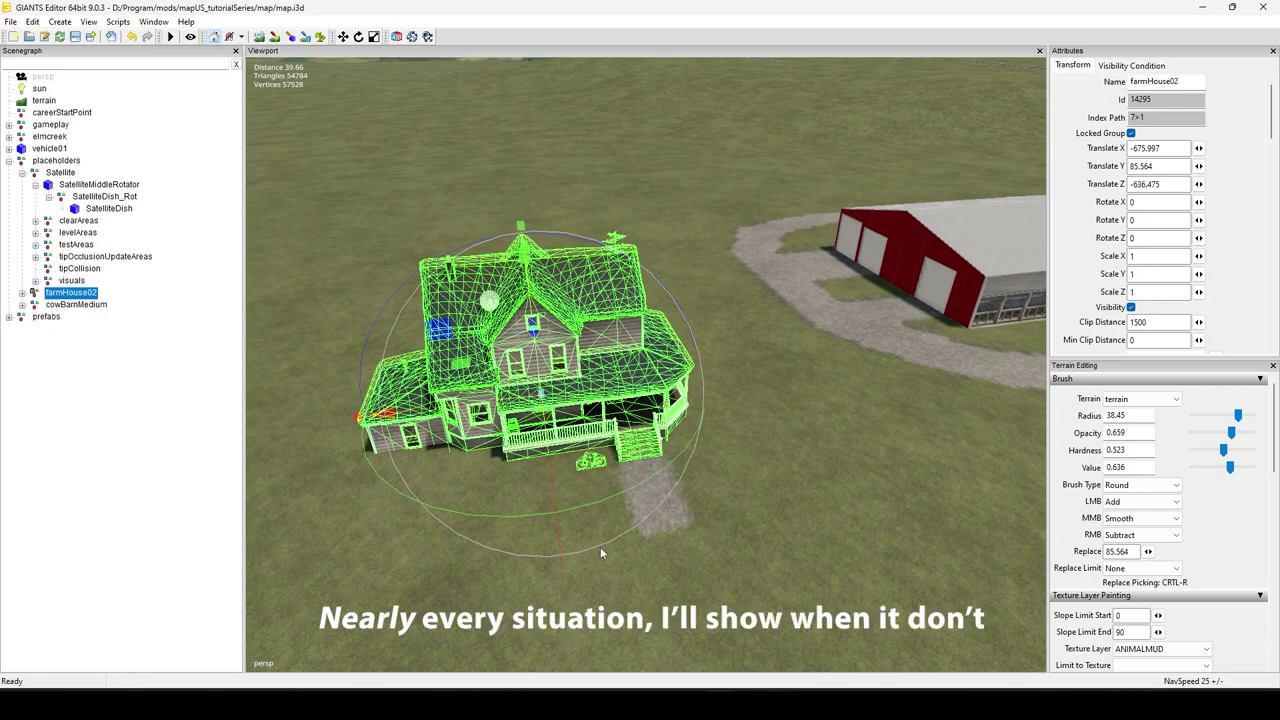
{"action": "mouse_move", "coordinate": [600, 546]}
{"action": "right_mouse_down"}
{"action": "mouse_move", "coordinate": [686, 512]}
{"action": "mouse_move", "coordinate": [658, 523]}
{"action": "mouse_move", "coordinate": [677, 488]}
{"action": "mouse_move", "coordinate": [583, 524]}
{"action": "mouse_move", "coordinate": [649, 520]}
{"action": "mouse_move", "coordinate": [613, 548]}
{"action": "right_mouse_up"}
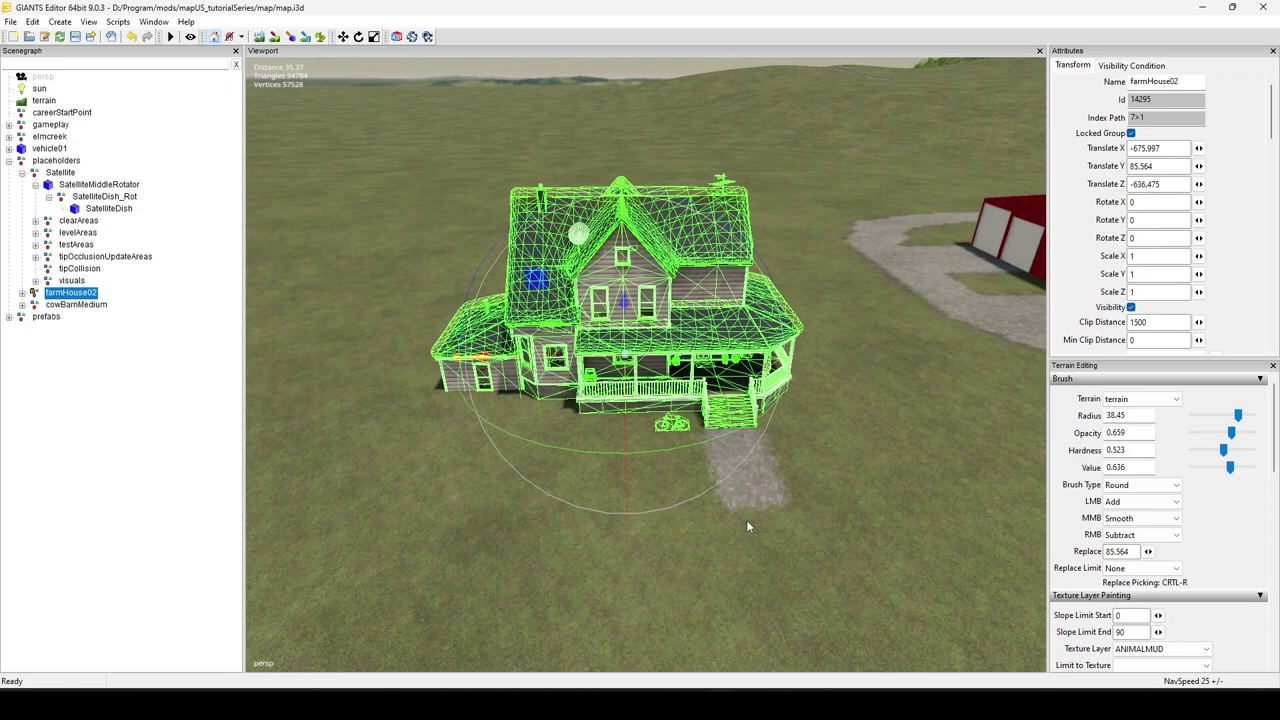
{"action": "scroll", "coordinate": [776, 556], "scroll_direction": "down", "scroll_amount": 3}
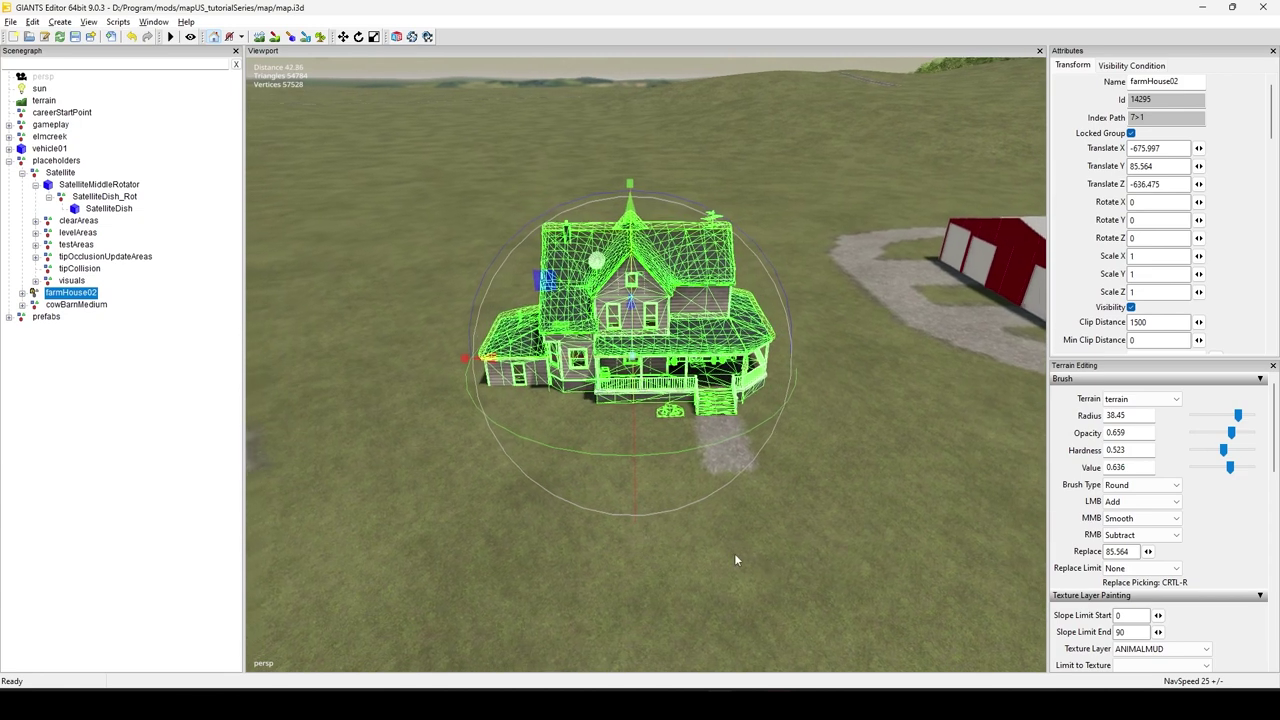
{"action": "left_click_drag", "start_coordinate": [735, 555], "coordinate": [690, 557], "text": "alt"}
{"action": "middle_click_drag", "start_coordinate": [689, 563], "coordinate": [720, 553]}
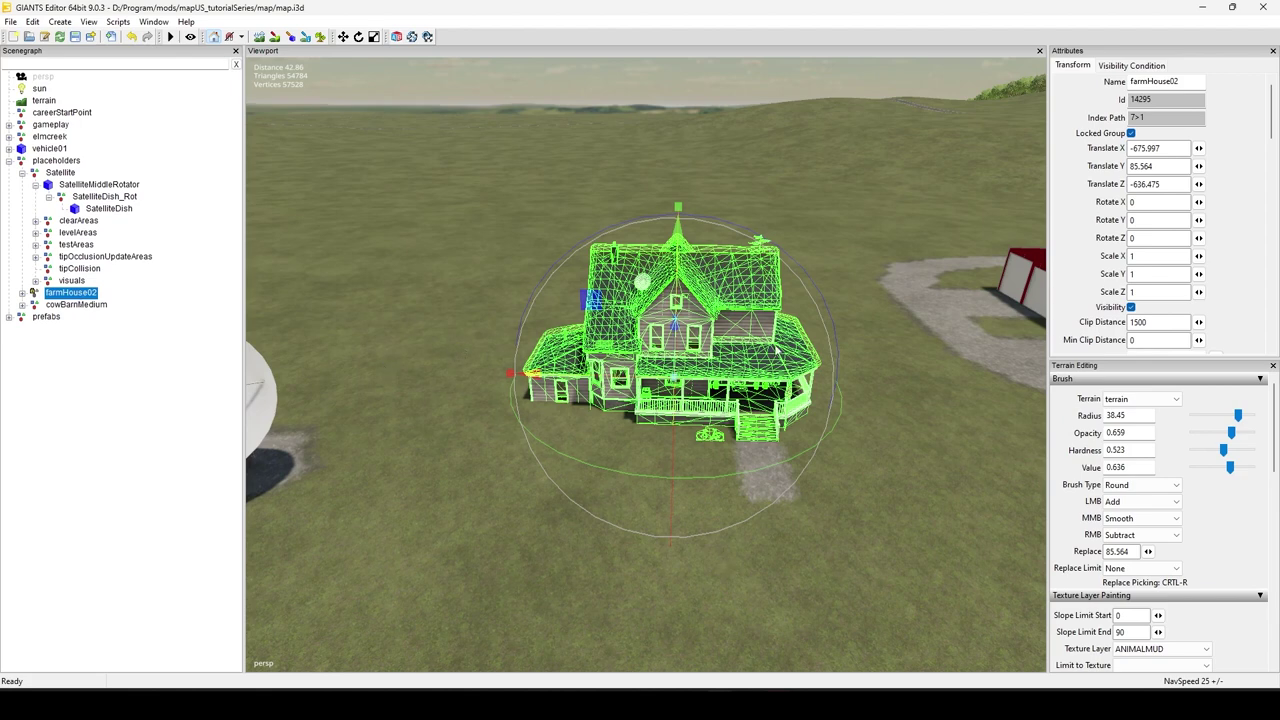
Step: Export the selected farmHouse02 with its files to the Test folder as kadhjfkjadhsf, including the parent directory structure
{"action": "left_click", "coordinate": [12, 22]}
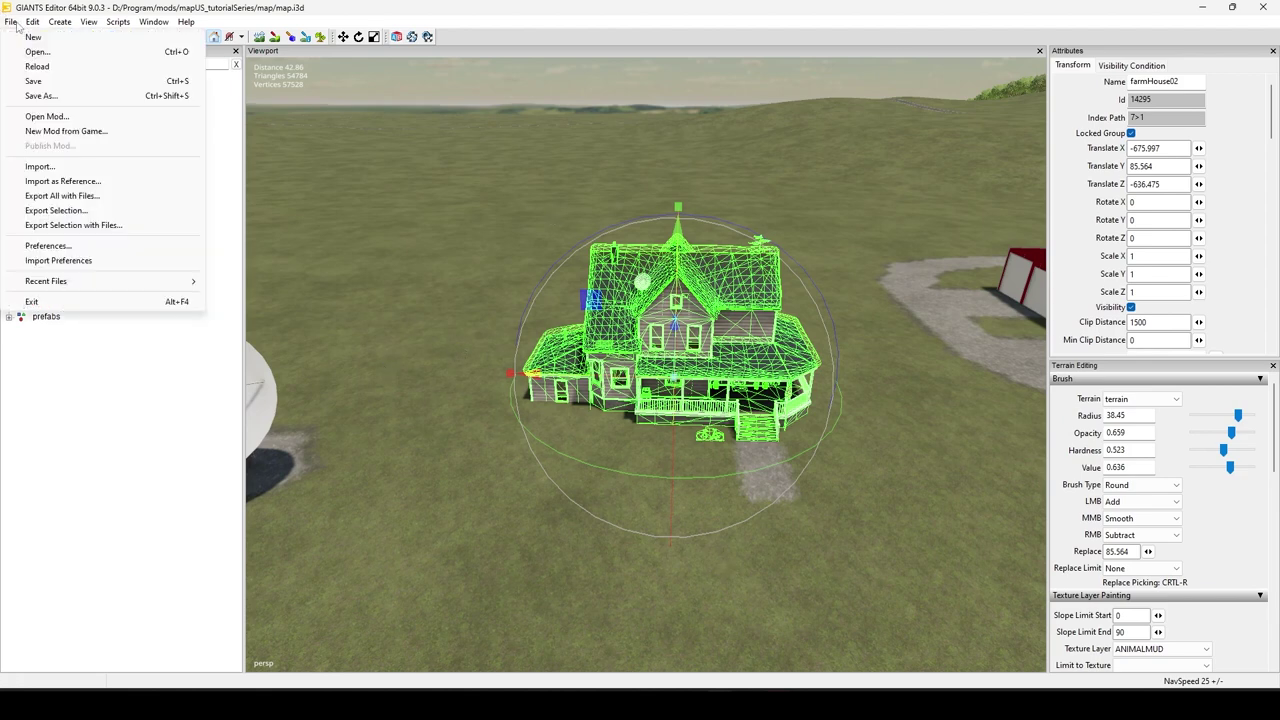
{"action": "left_click", "coordinate": [50, 228]}
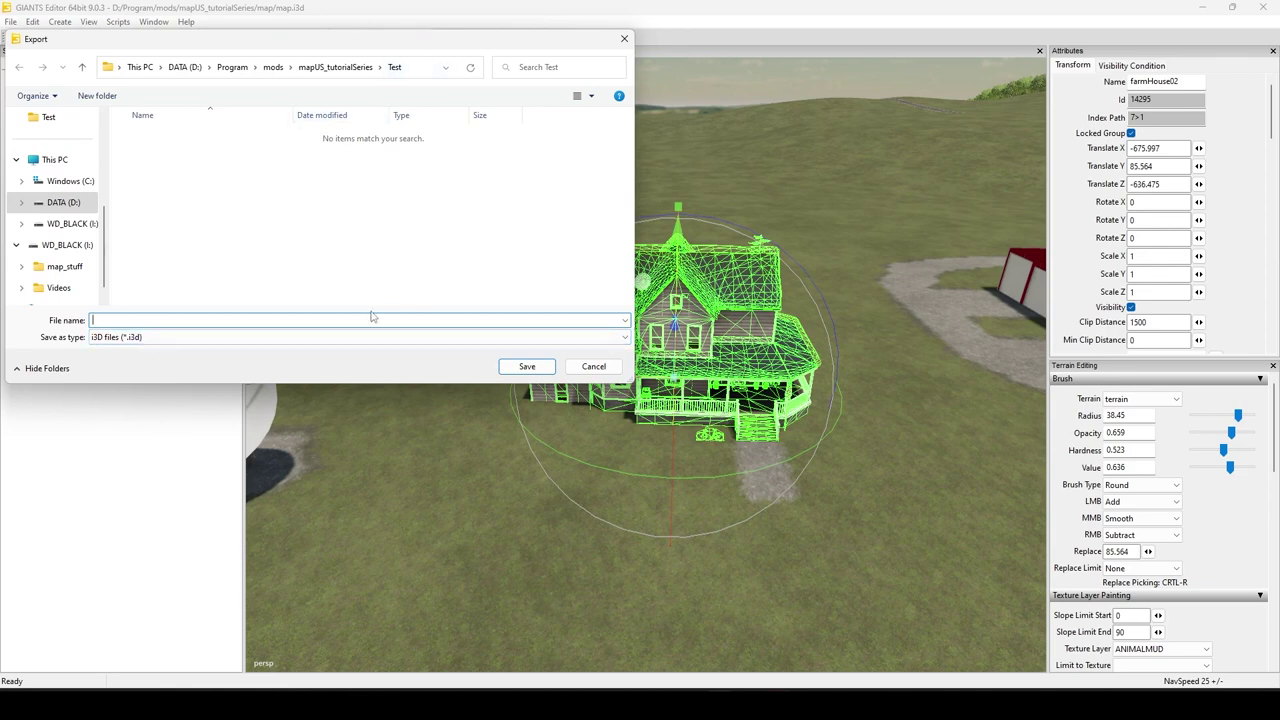
{"action": "type", "text": "kadhjfkjadhsf"}
{"action": "left_click", "coordinate": [543, 371]}
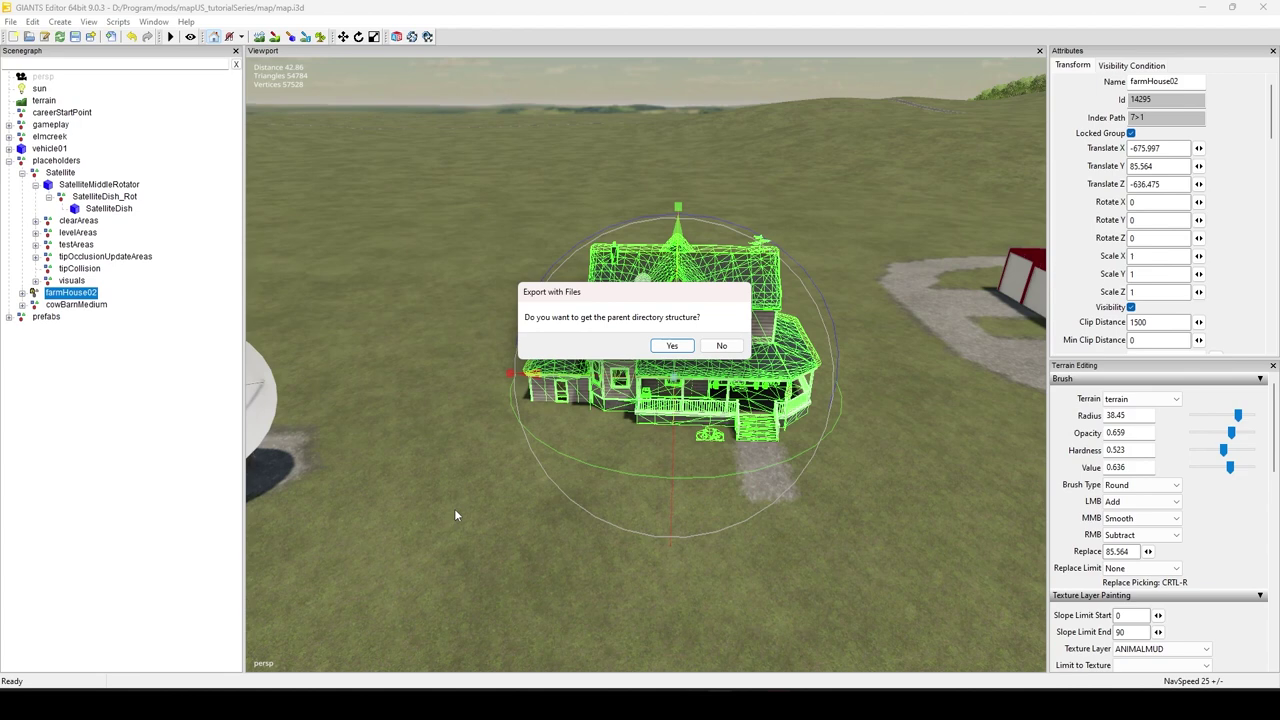
{"action": "left_click", "coordinate": [716, 344]}
{"action": "left_click", "coordinate": [672, 346]}
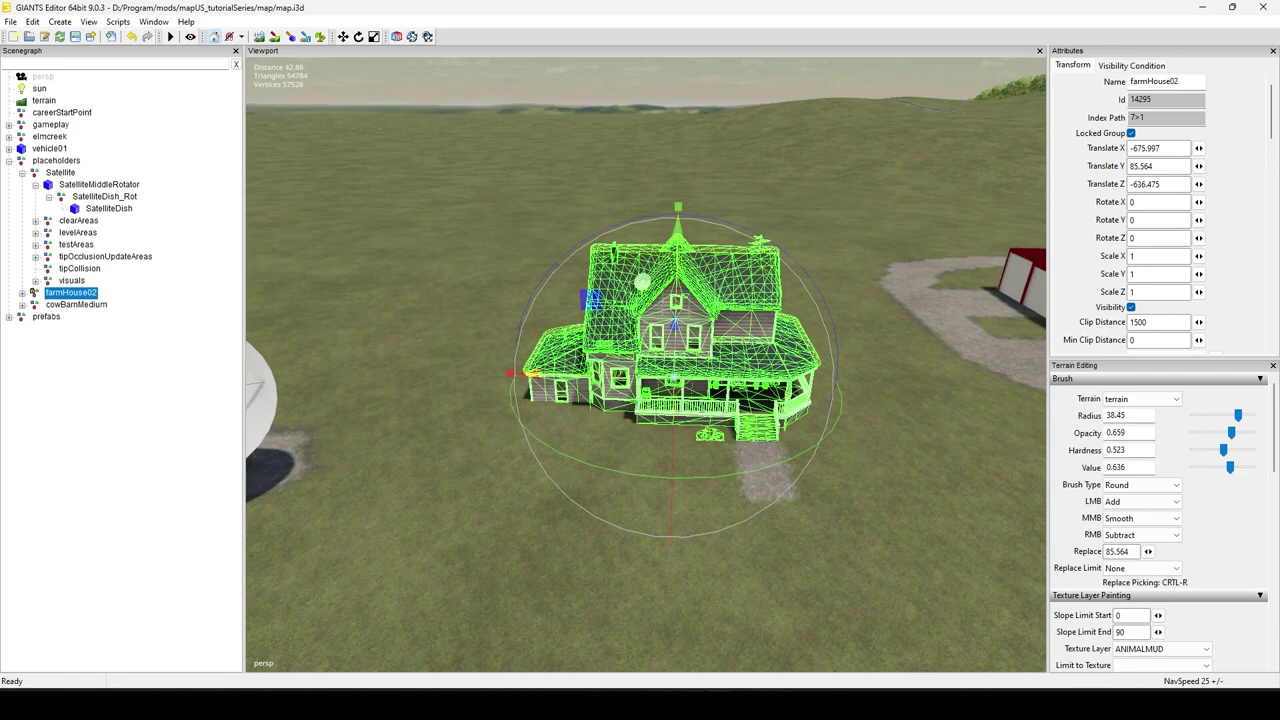
Step: Switch to File Explorer and open the Test folder inside mapUS_tutorialSeries to view the exported farmhouse files
{"action": "mouse_move", "coordinate": [602, 705]}
{"action": "left_click", "coordinate": [456, 632]}
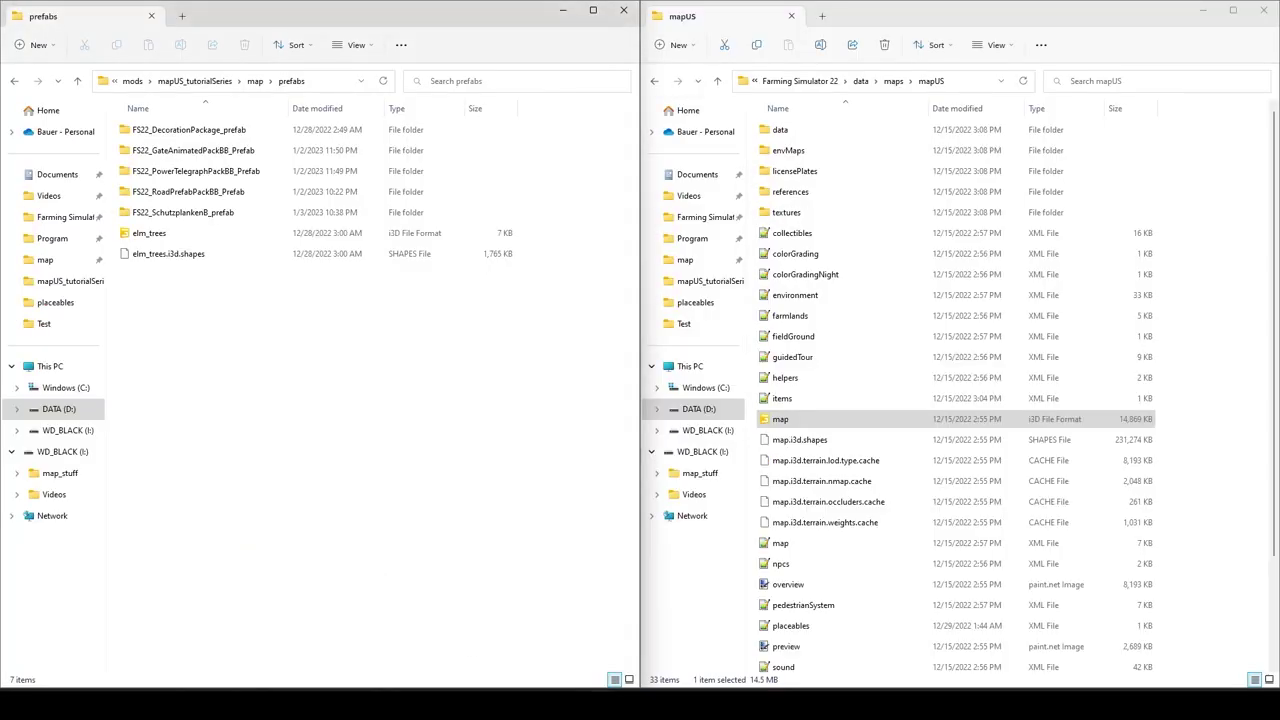
{"action": "left_click", "coordinate": [255, 81]}
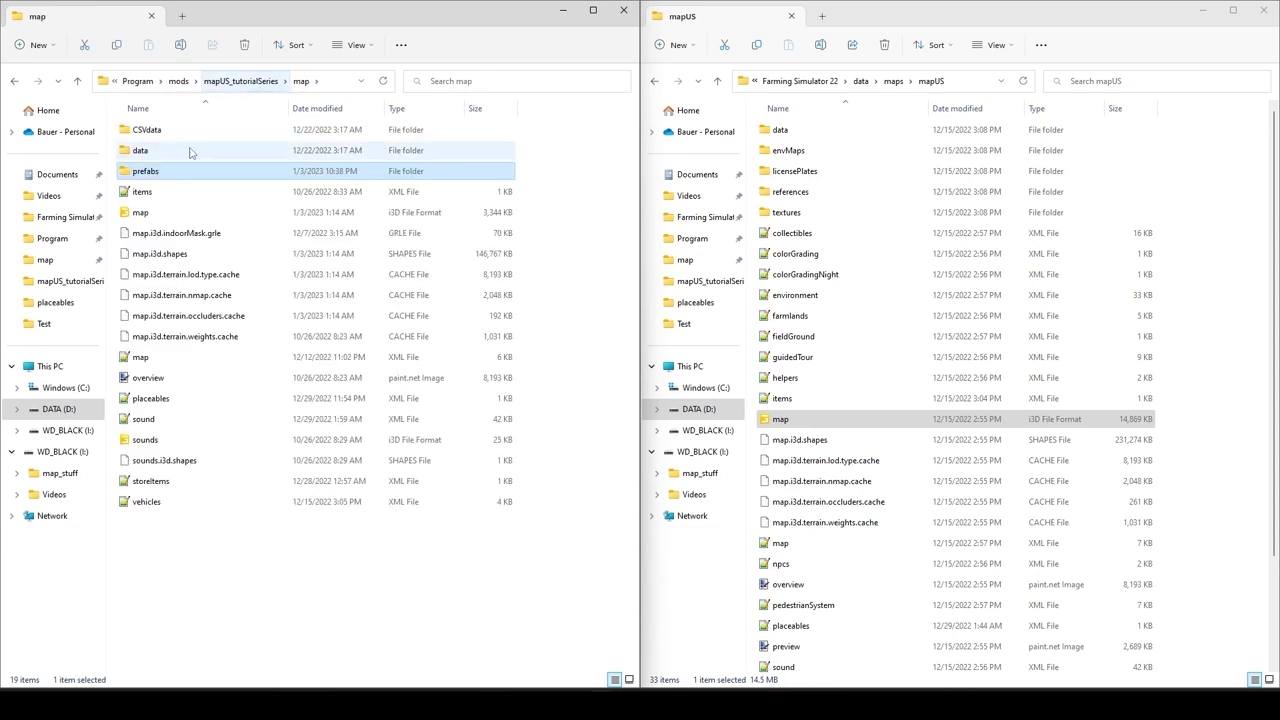
{"action": "left_click", "coordinate": [220, 84]}
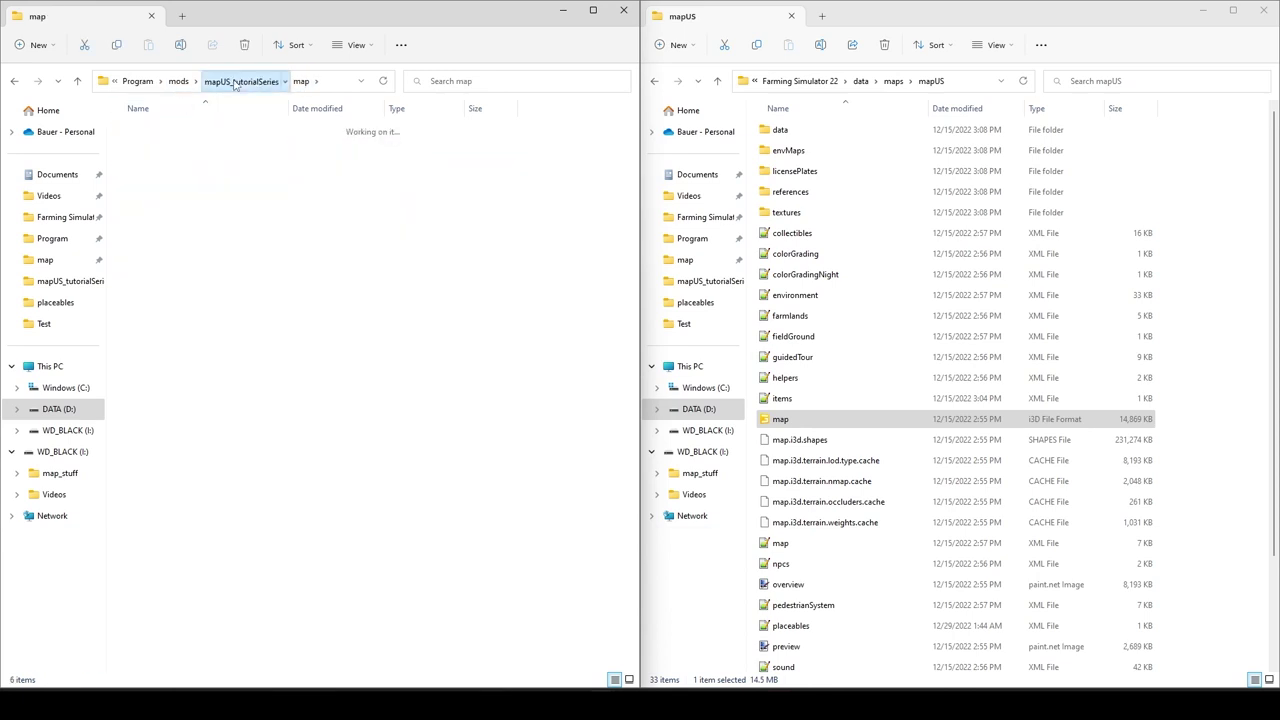
{"action": "double_click", "coordinate": [193, 172]}
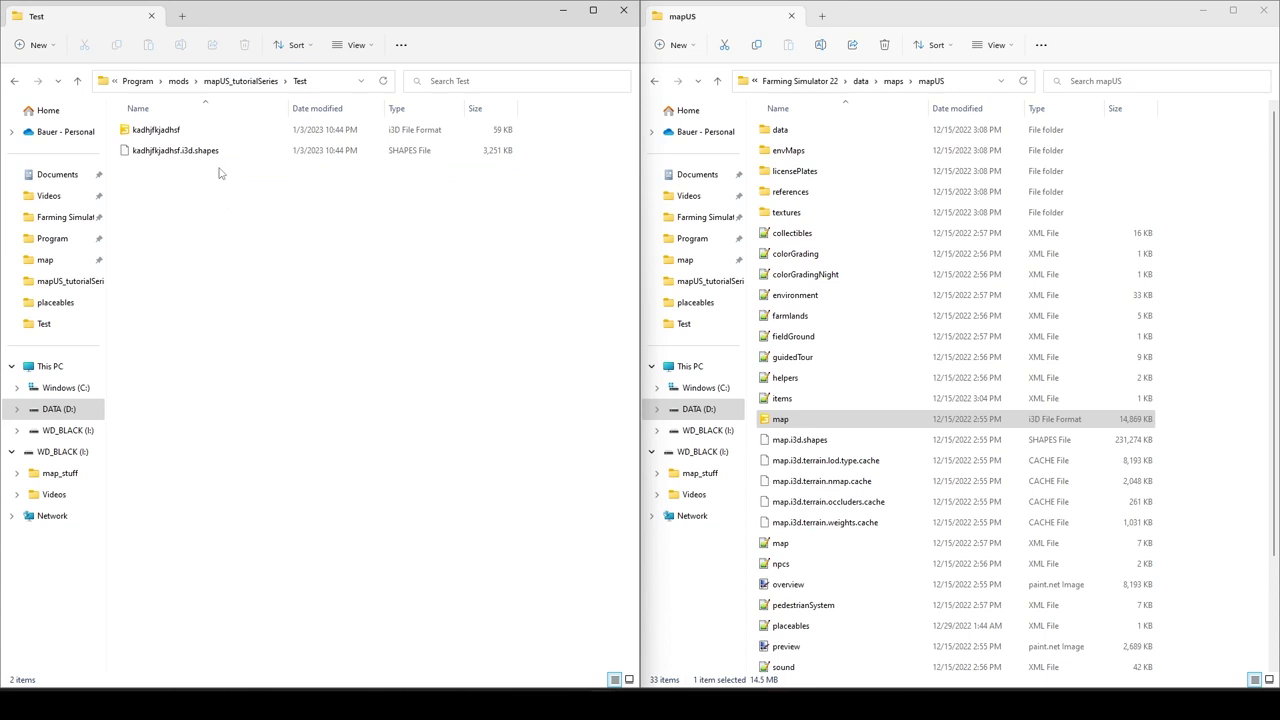
Step: Open the exported kadhjfkjadhsf i3D file in Notepad++, examine its texture and shader file paths, then close it and minimise Notepad++
{"action": "left_click", "coordinate": [175, 134]}
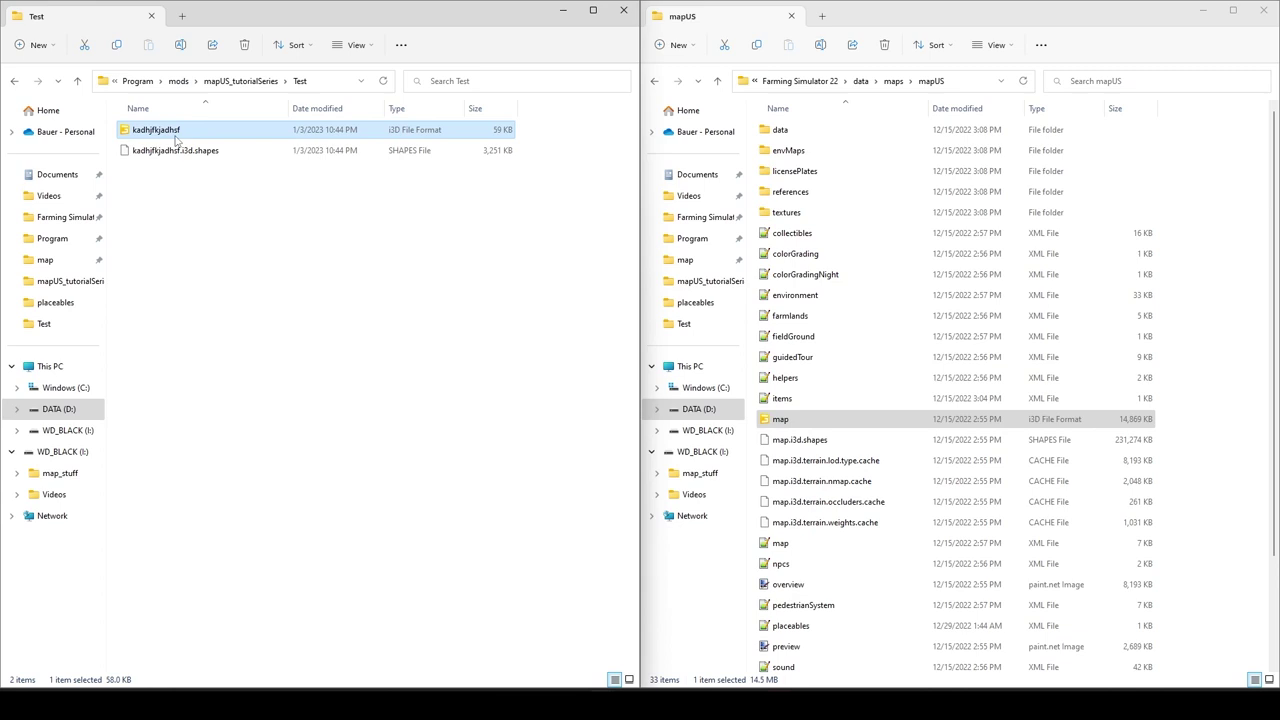
{"action": "right_click", "coordinate": [176, 140]}
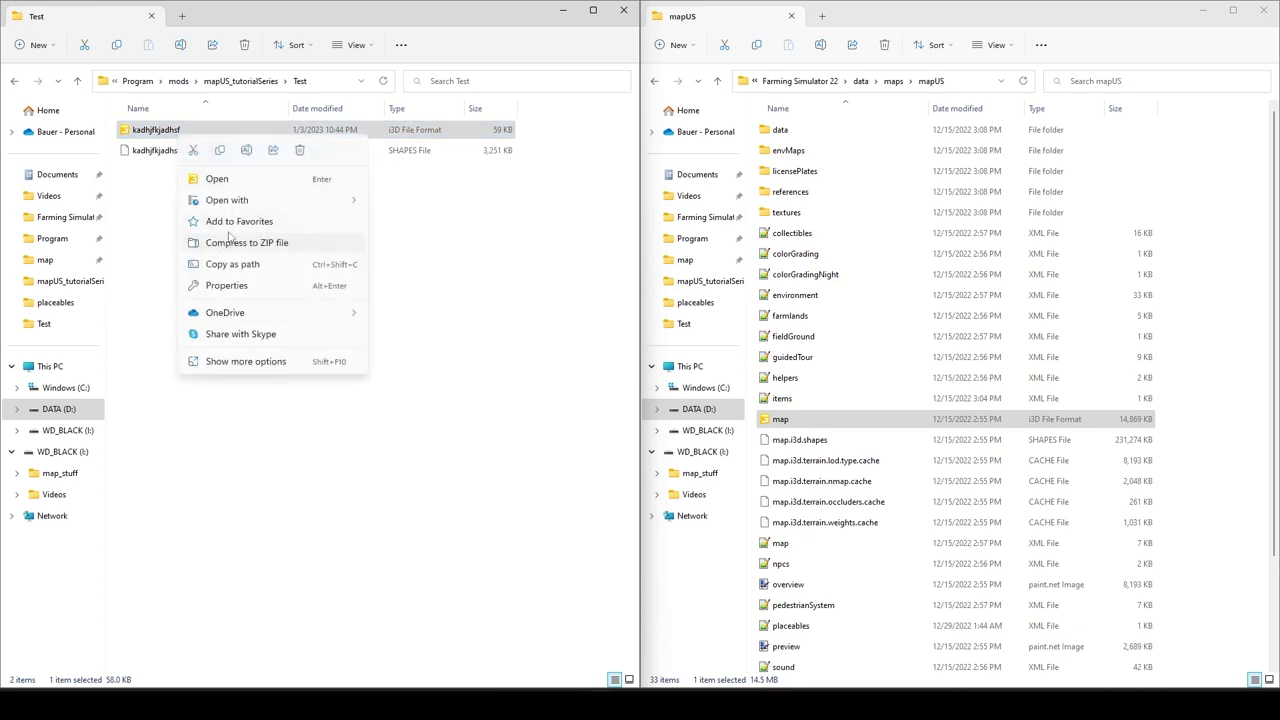
{"action": "mouse_move", "coordinate": [253, 207]}
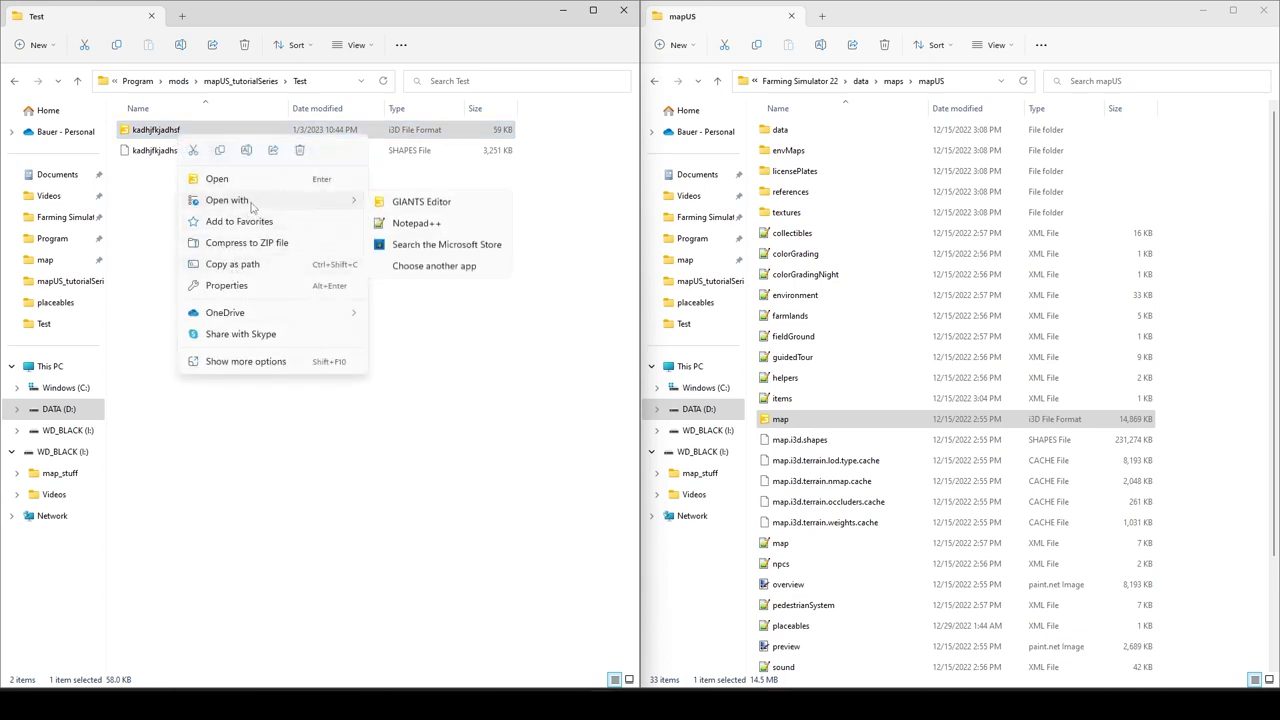
{"action": "left_click", "coordinate": [418, 223]}
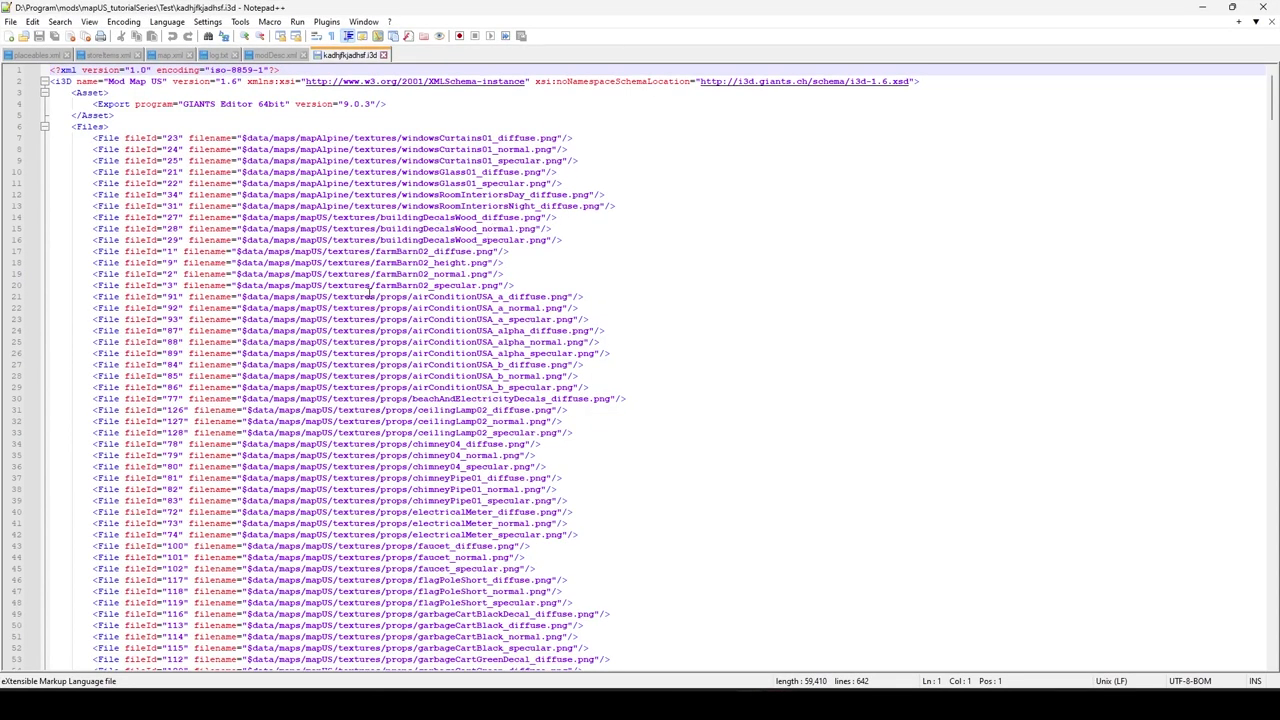
{"action": "scroll", "coordinate": [478, 430], "scroll_direction": "down", "scroll_amount": 20}
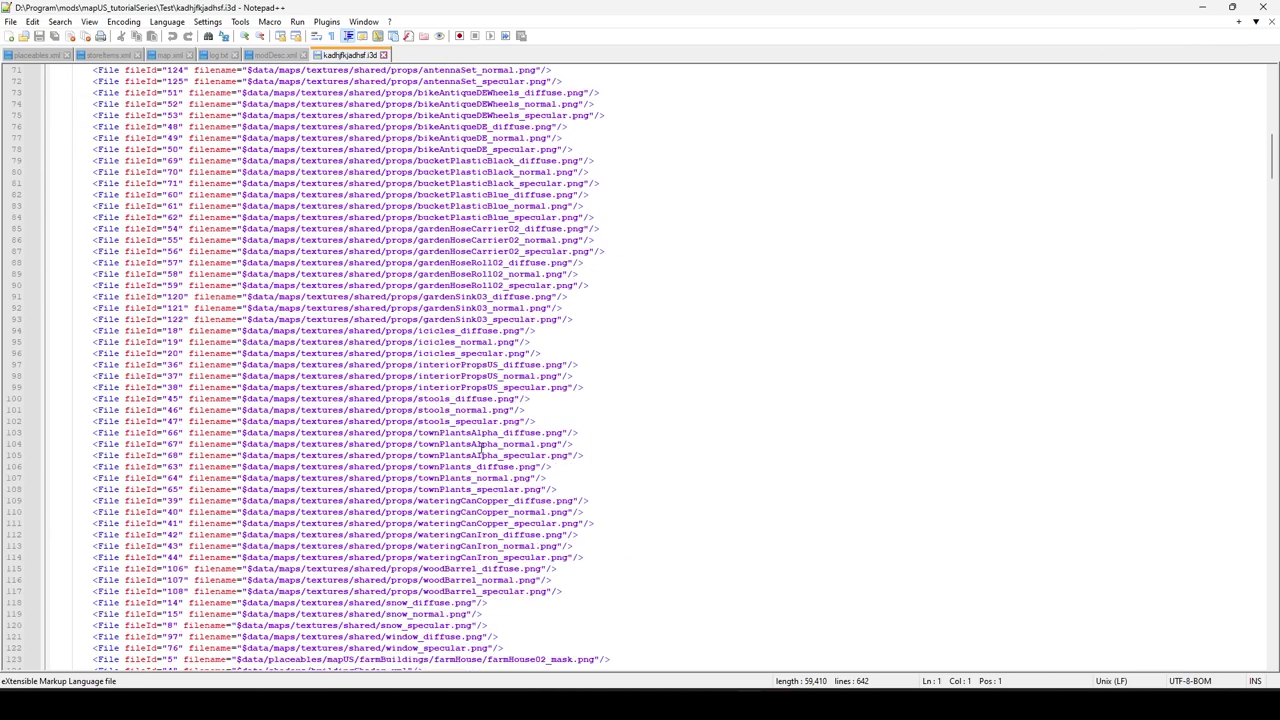
{"action": "scroll", "coordinate": [481, 448], "scroll_direction": "down", "scroll_amount": 13}
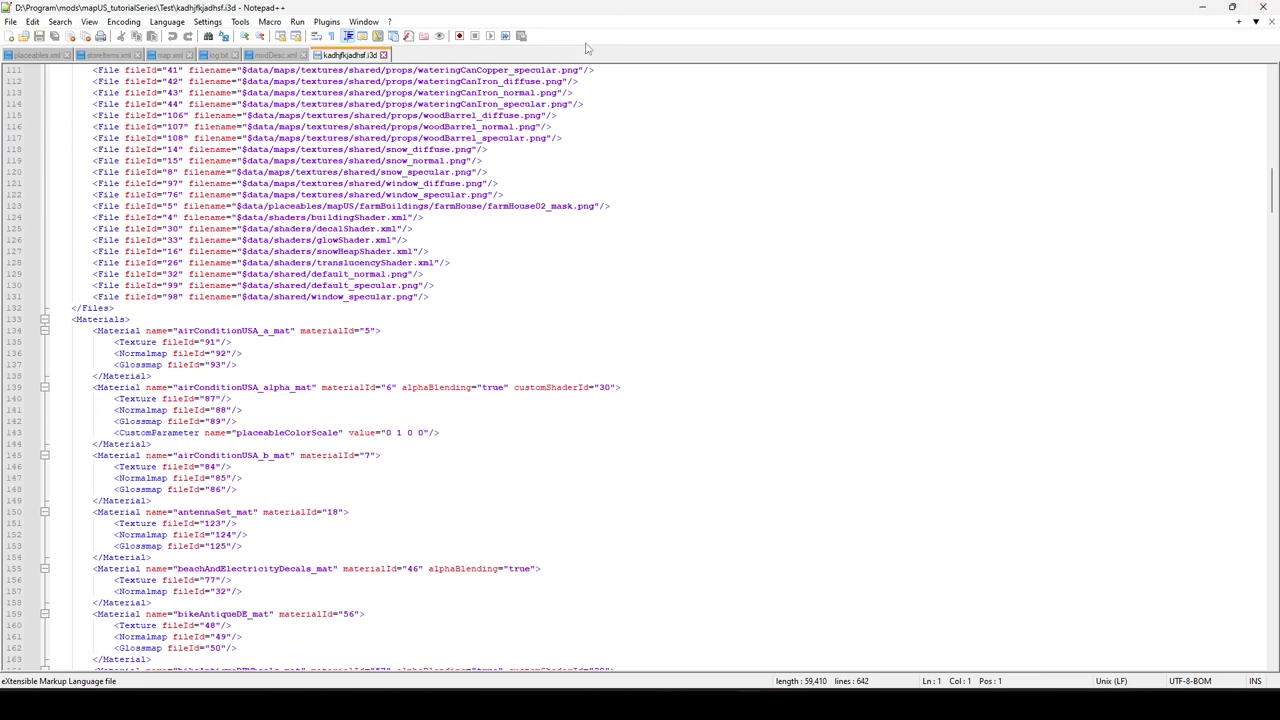
{"action": "left_click", "coordinate": [383, 55]}
{"action": "left_click", "coordinate": [1201, 9]}
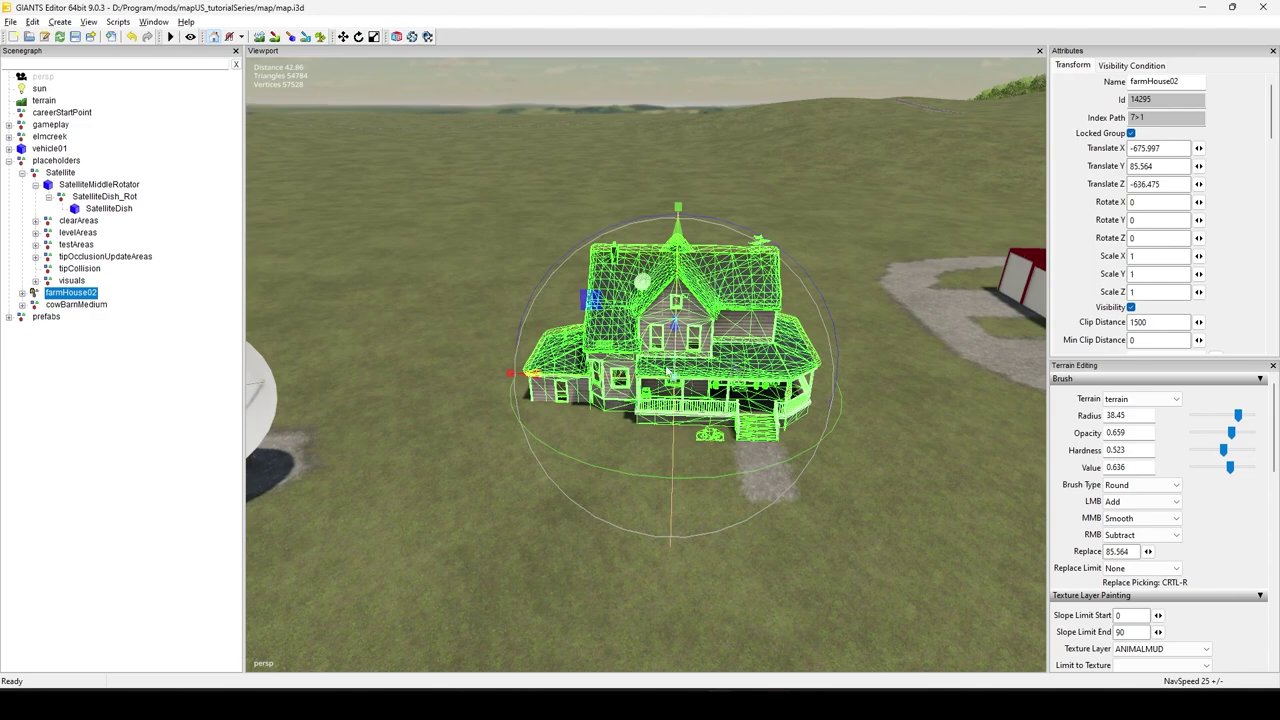
Step: Select the whole Satellite group, the dish standing beside the farmhouse
{"action": "right_click_drag", "start_coordinate": [670, 366], "coordinate": [557, 403]}
{"action": "middle_click_drag", "start_coordinate": [557, 403], "coordinate": [594, 423], "text": "alt"}
{"action": "scroll", "coordinate": [460, 502], "scroll_direction": "up", "scroll_amount": 1}
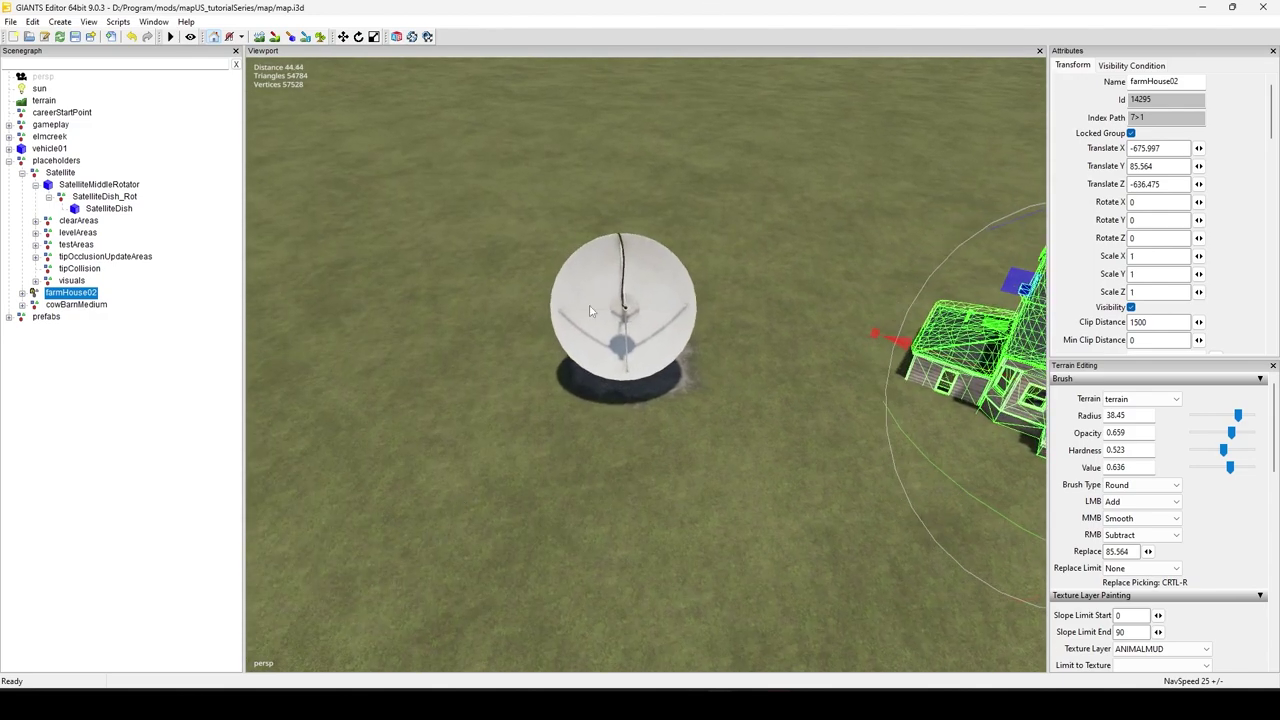
{"action": "left_click", "coordinate": [591, 311]}
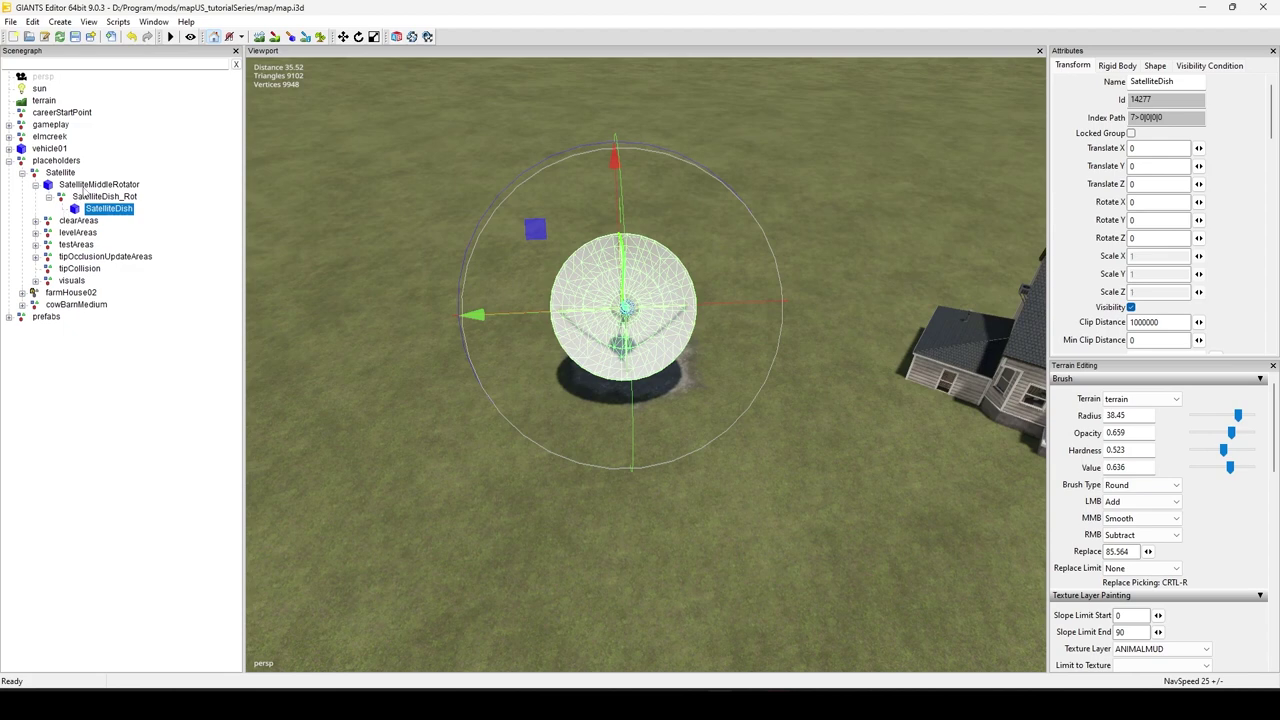
{"action": "left_click", "coordinate": [80, 184]}
{"action": "left_click", "coordinate": [66, 173]}
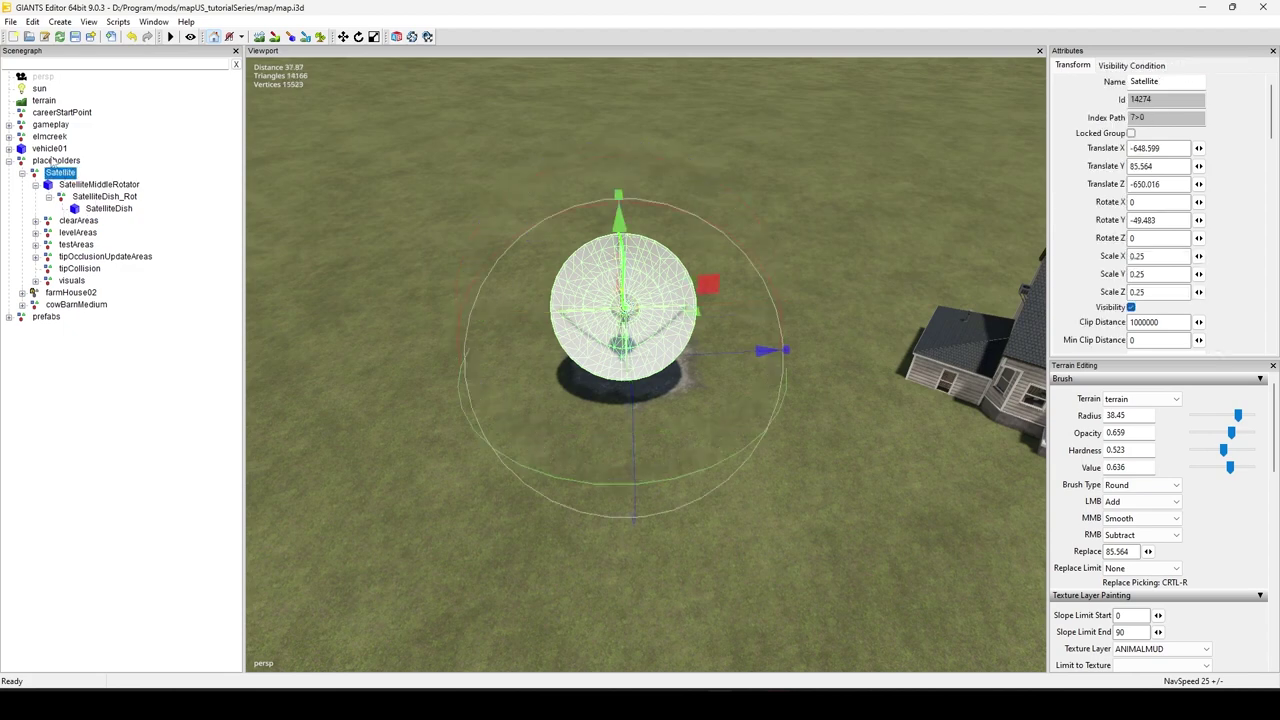
Step: Start exporting the selected Satellite with its files and delete the old kadhjfkjadhsf i3D file from the Test folder
{"action": "left_click", "coordinate": [10, 22]}
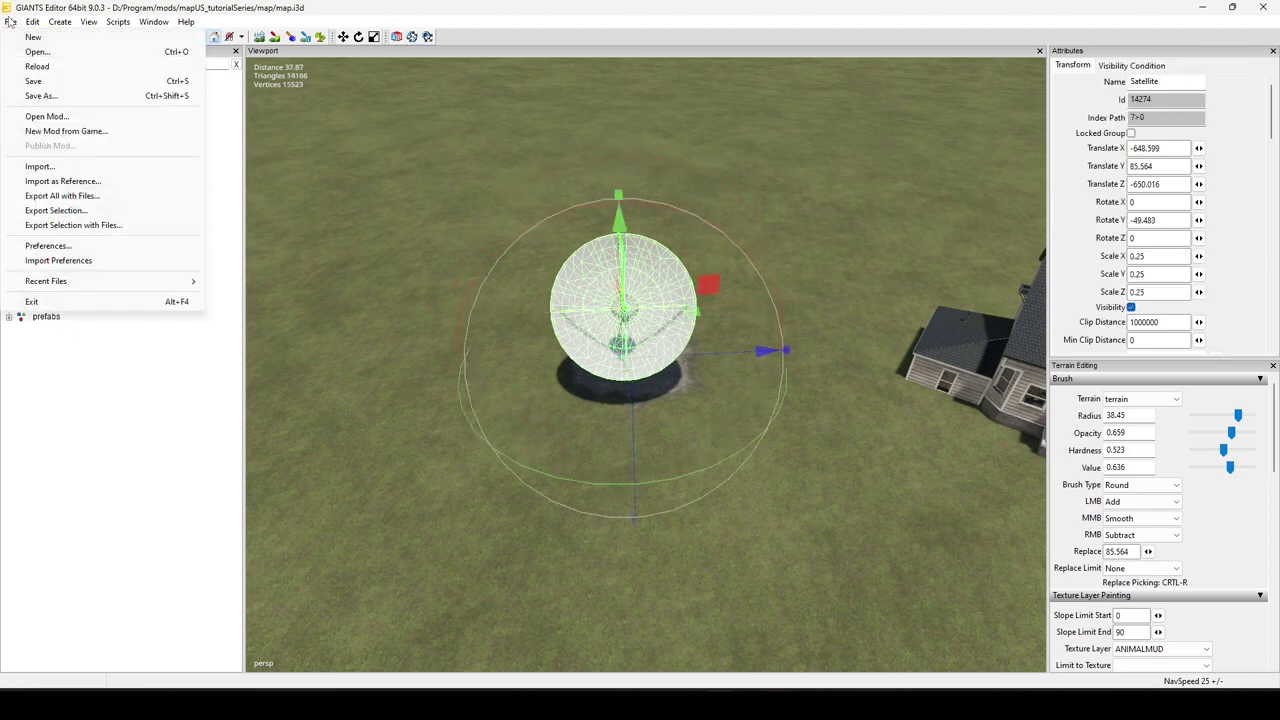
{"action": "left_click", "coordinate": [49, 229]}
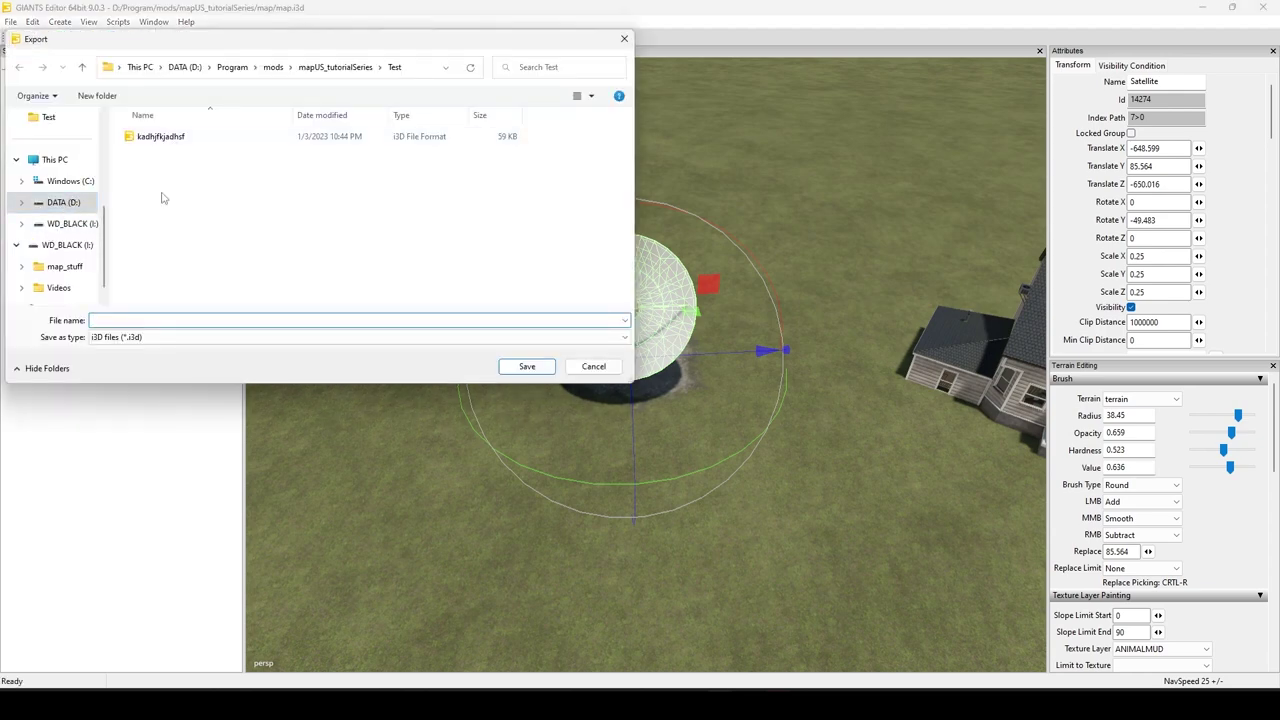
{"action": "left_click", "coordinate": [170, 140]}
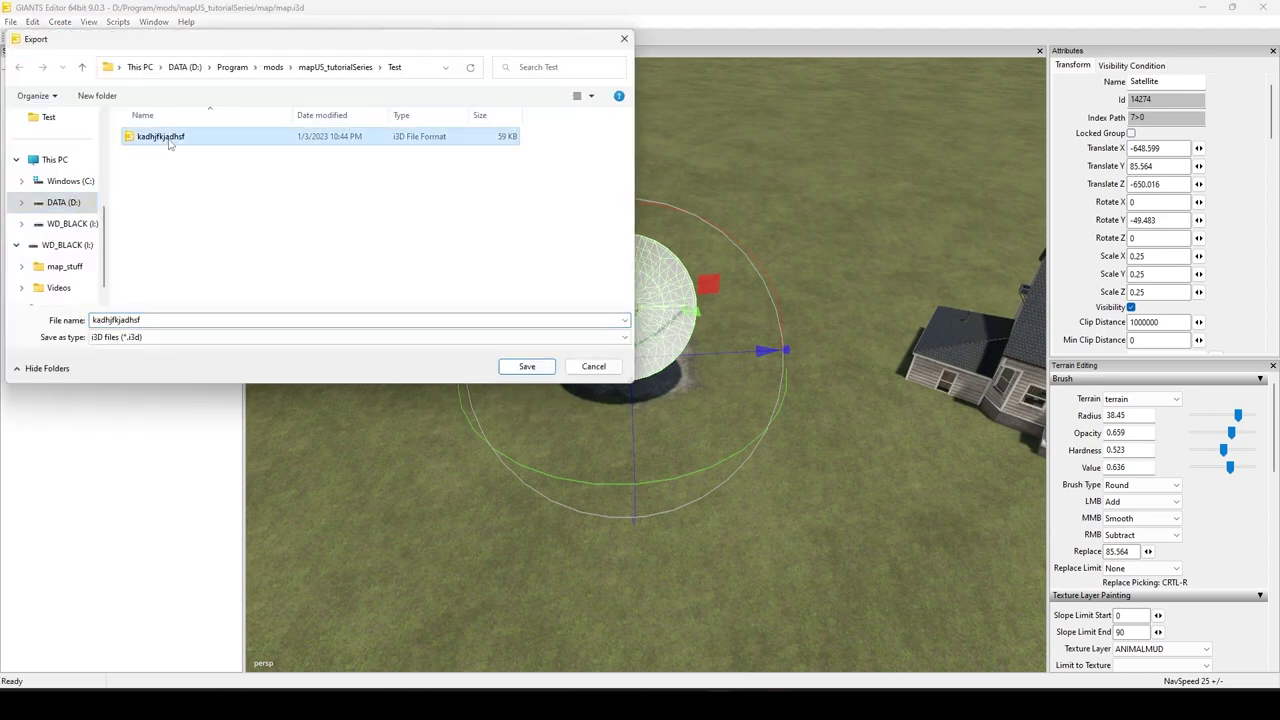
{"action": "key", "text": "Delete"}
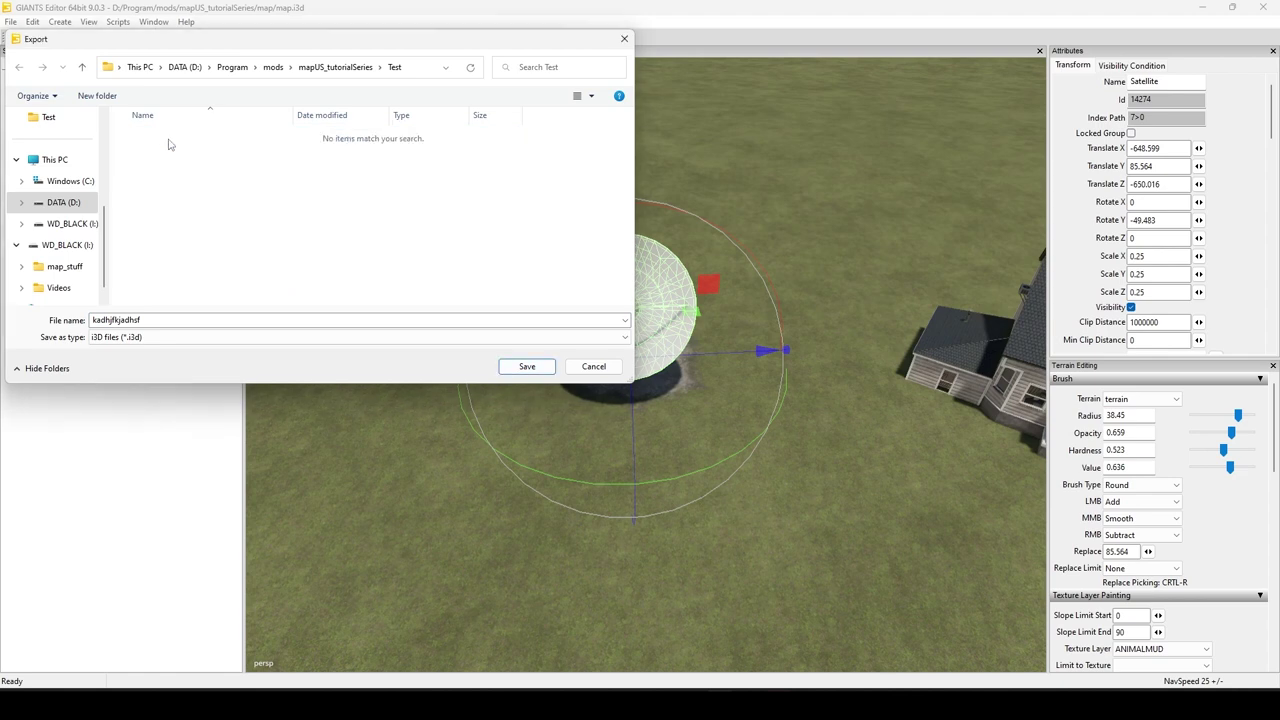
Step: Export the Satellite as lksjfgkhdkfsjhgkljsdfkl into Test, without the parent directory structure and keeping game relative paths
{"action": "double_click", "coordinate": [185, 316]}
{"action": "type", "text": "lk"}
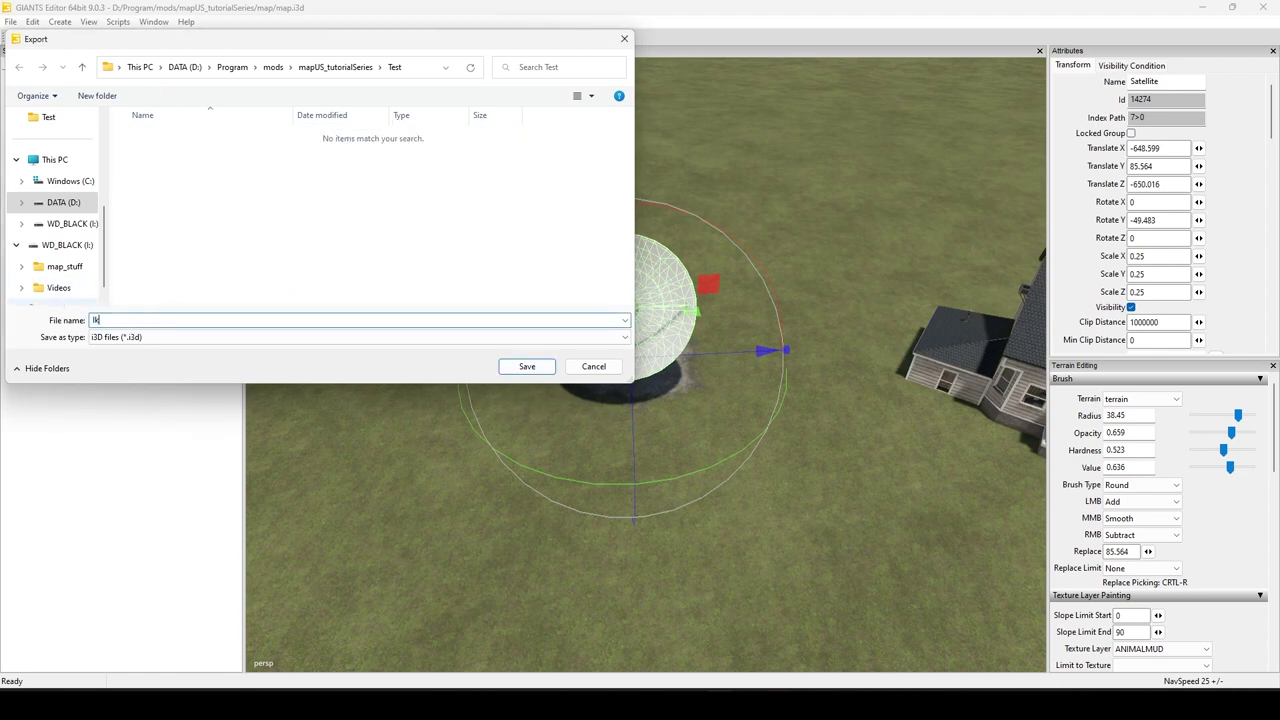
{"action": "type", "text": "sjfgkhdkfsjhgkljsdfkl"}
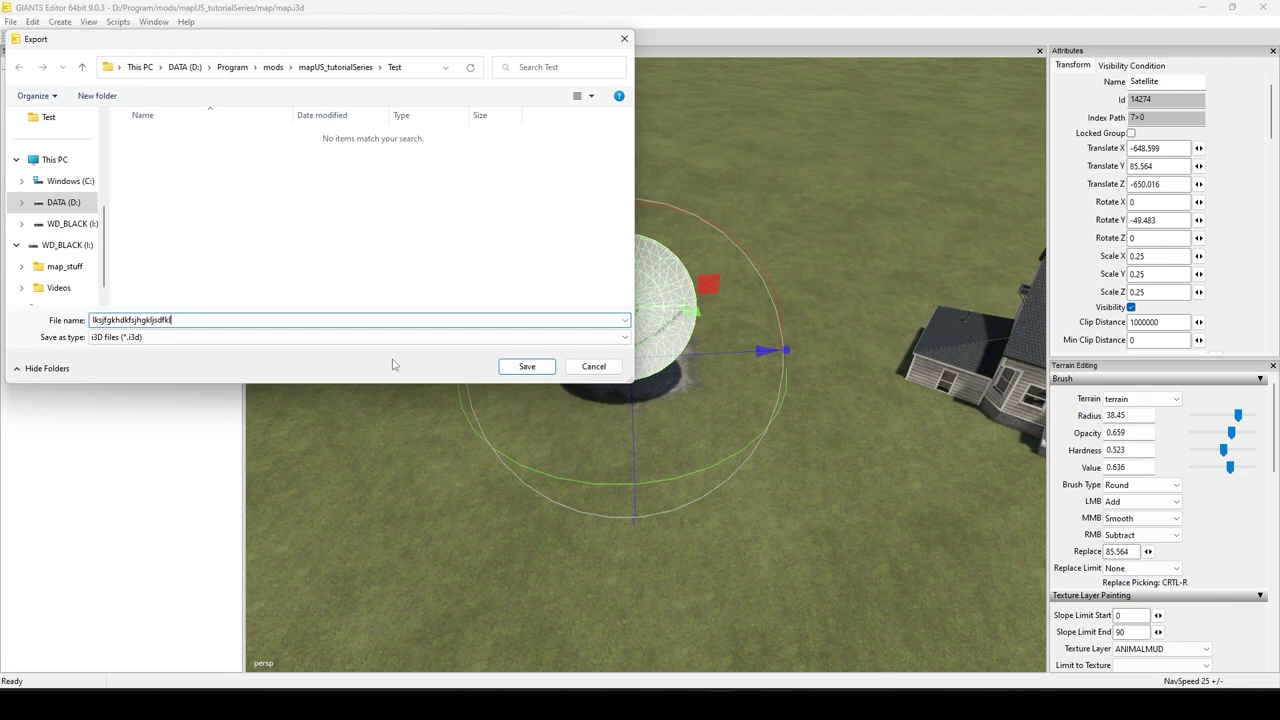
{"action": "left_click", "coordinate": [525, 367]}
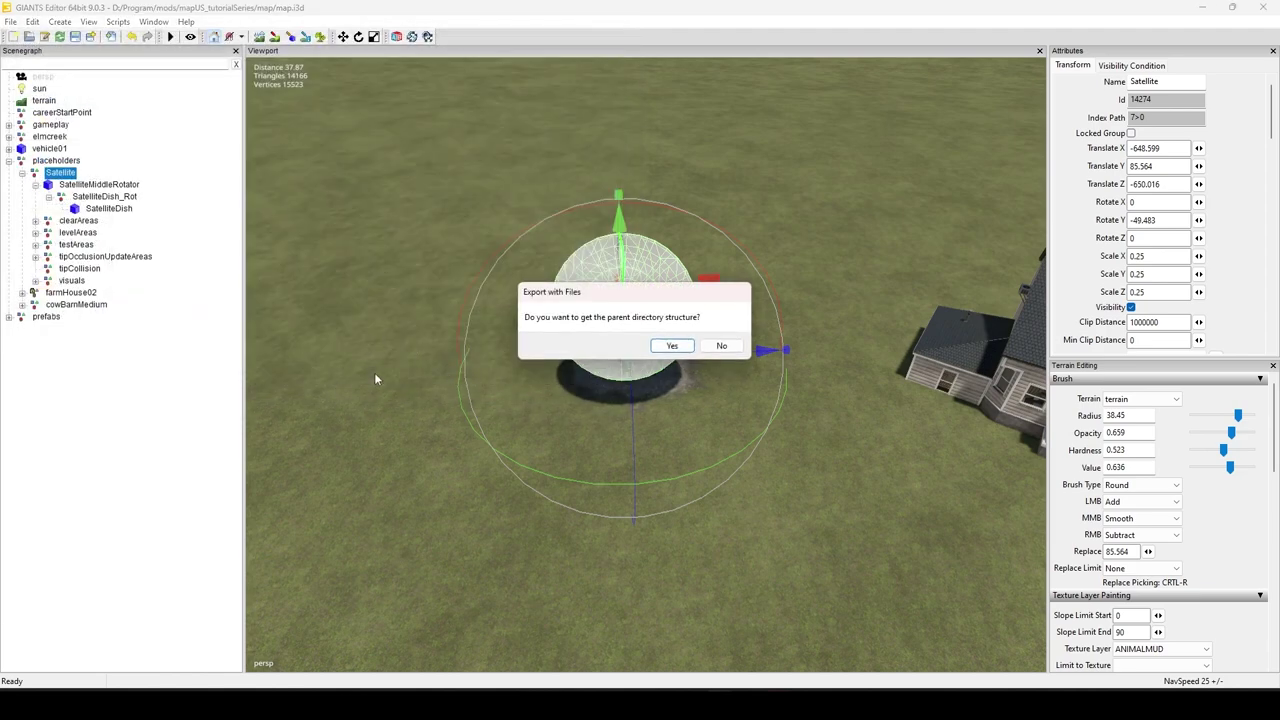
{"action": "left_click", "coordinate": [722, 346]}
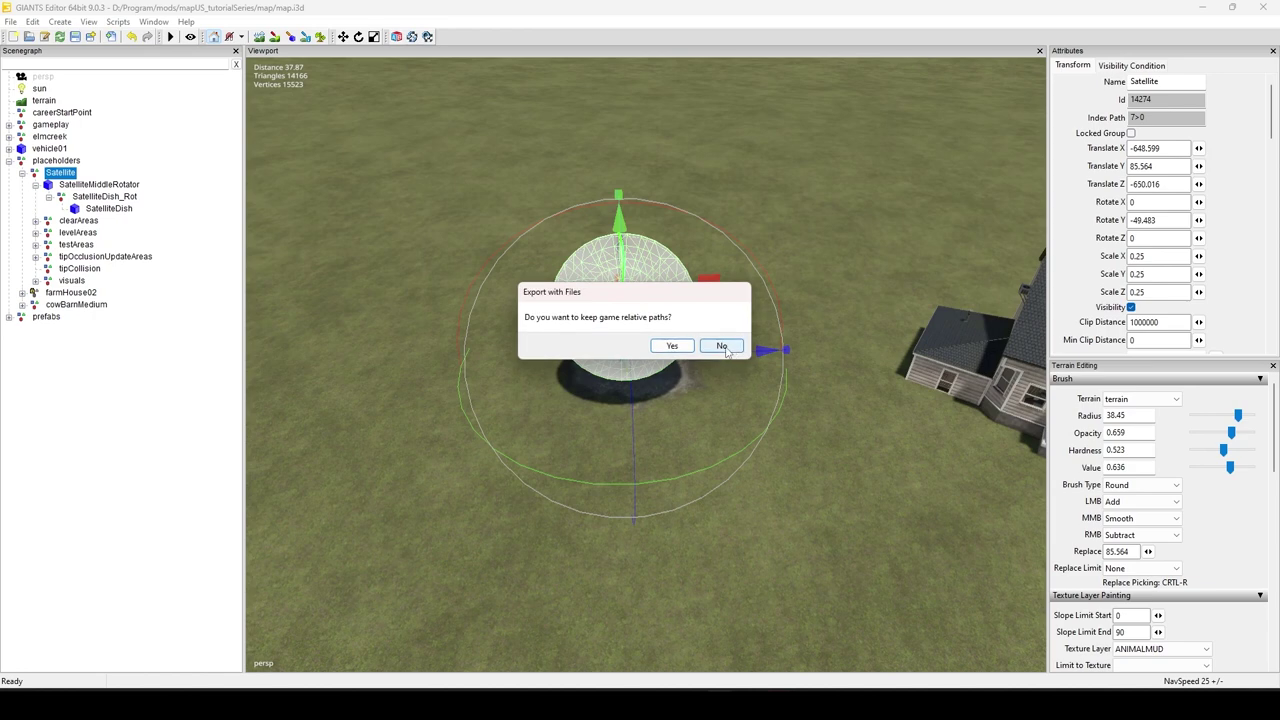
{"action": "left_click", "coordinate": [672, 346]}
Step: Switch to File Explorer, look through the exported placeables/satDish/Textures folder, and return to the Test folder
{"action": "mouse_move", "coordinate": [600, 702]}
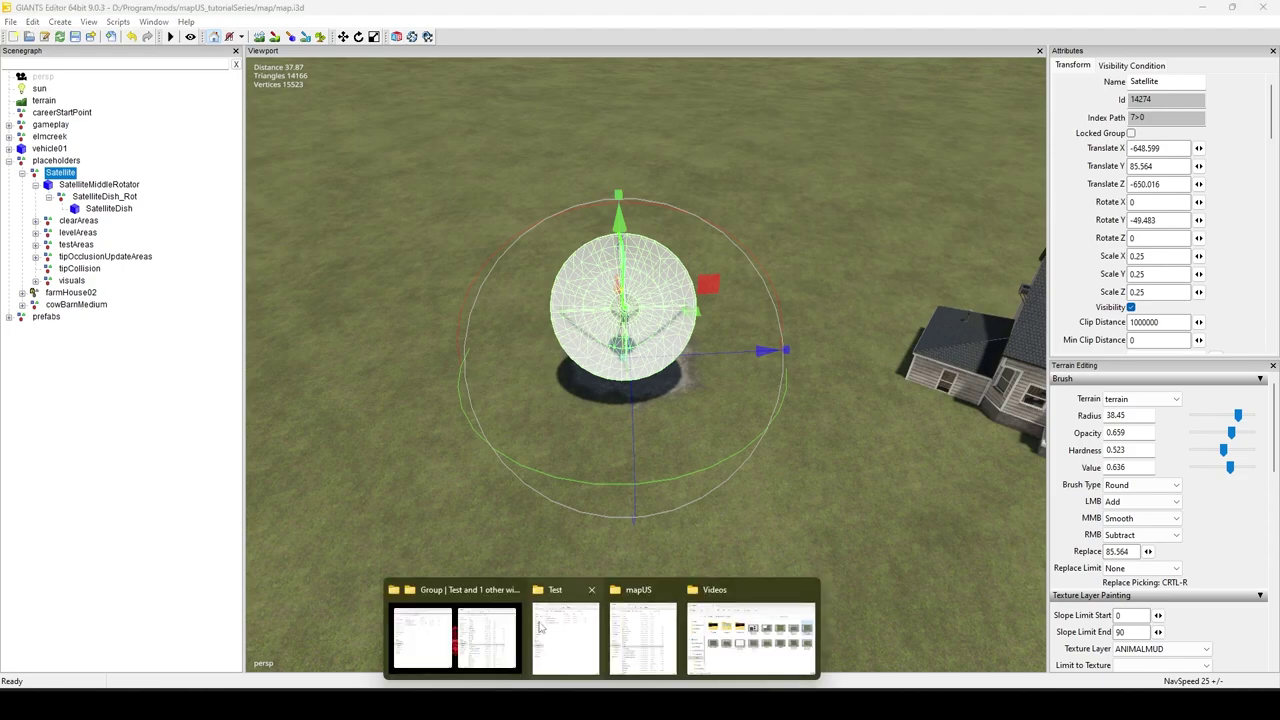
{"action": "left_click", "coordinate": [457, 596]}
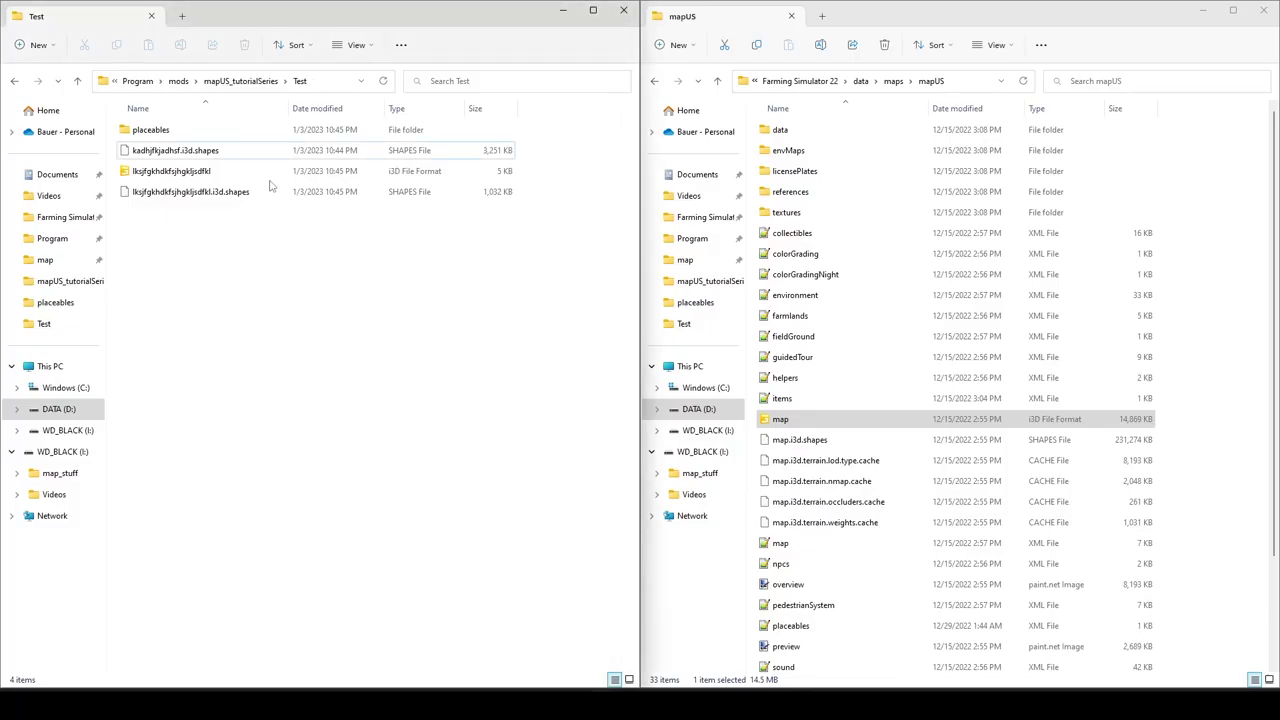
{"action": "left_click", "coordinate": [220, 131]}
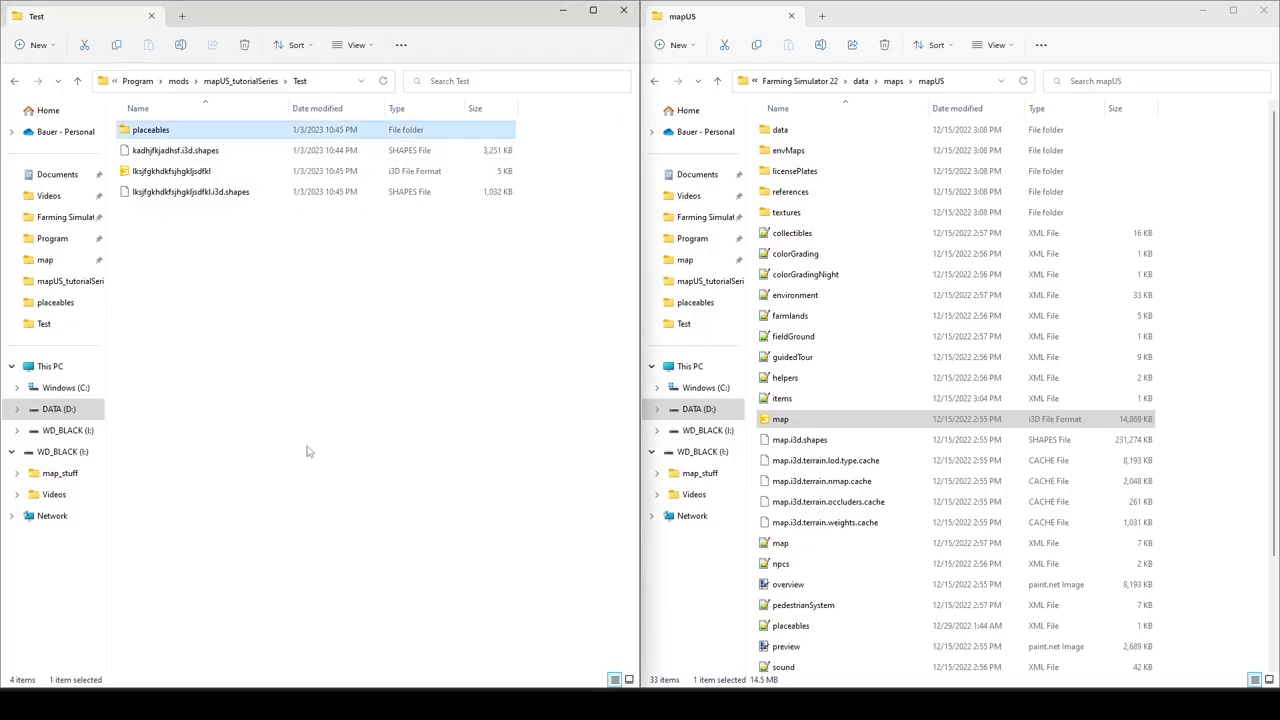
{"action": "double_click", "coordinate": [233, 131]}
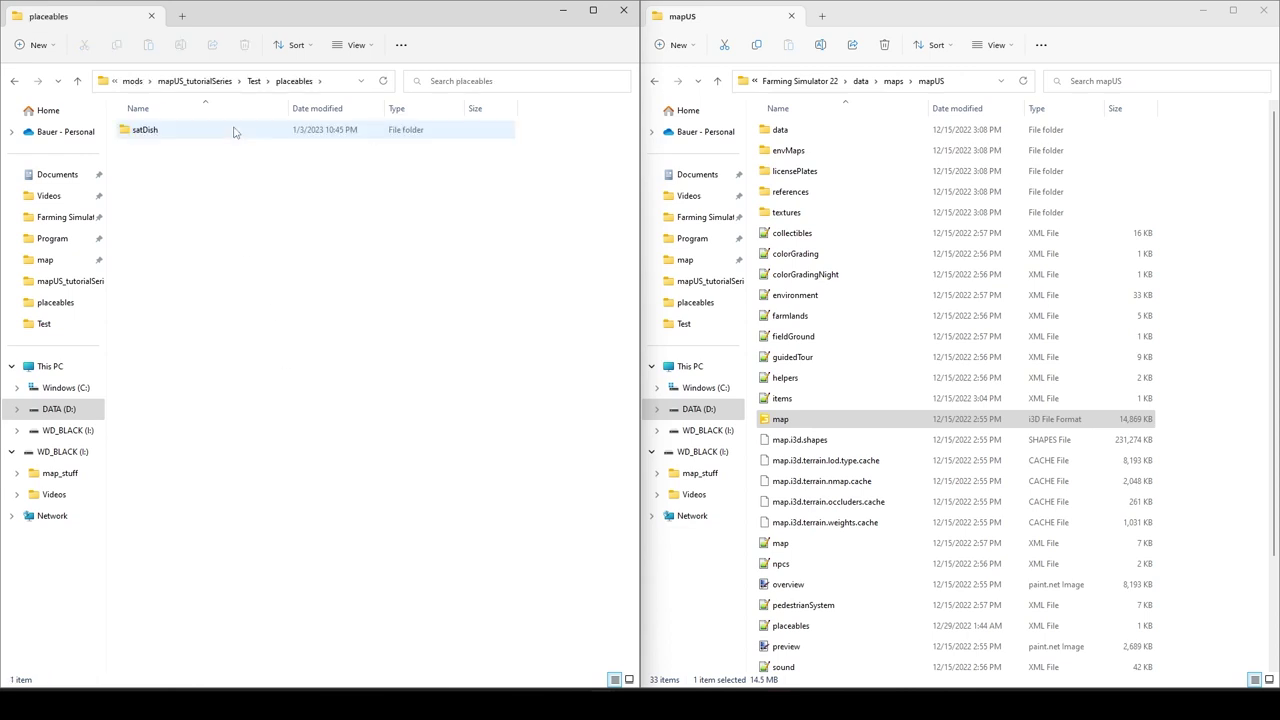
{"action": "double_click", "coordinate": [233, 131]}
{"action": "double_click", "coordinate": [233, 131]}
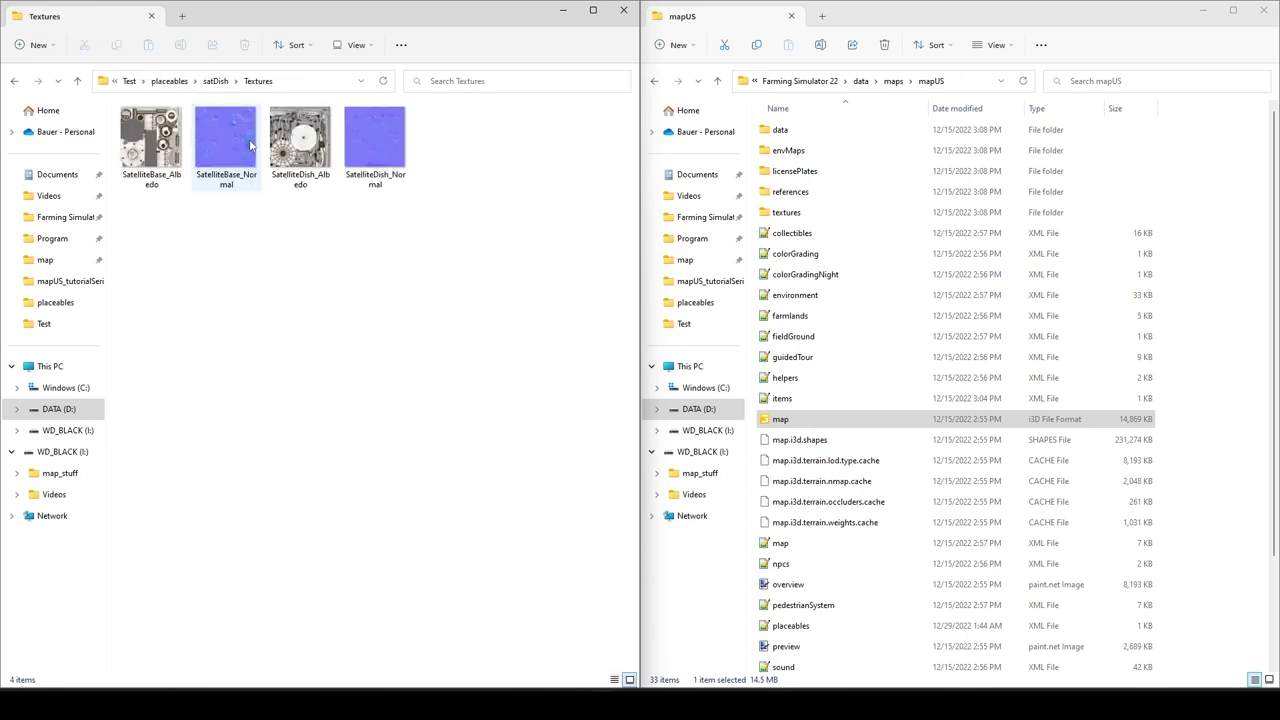
{"action": "left_click", "coordinate": [160, 83]}
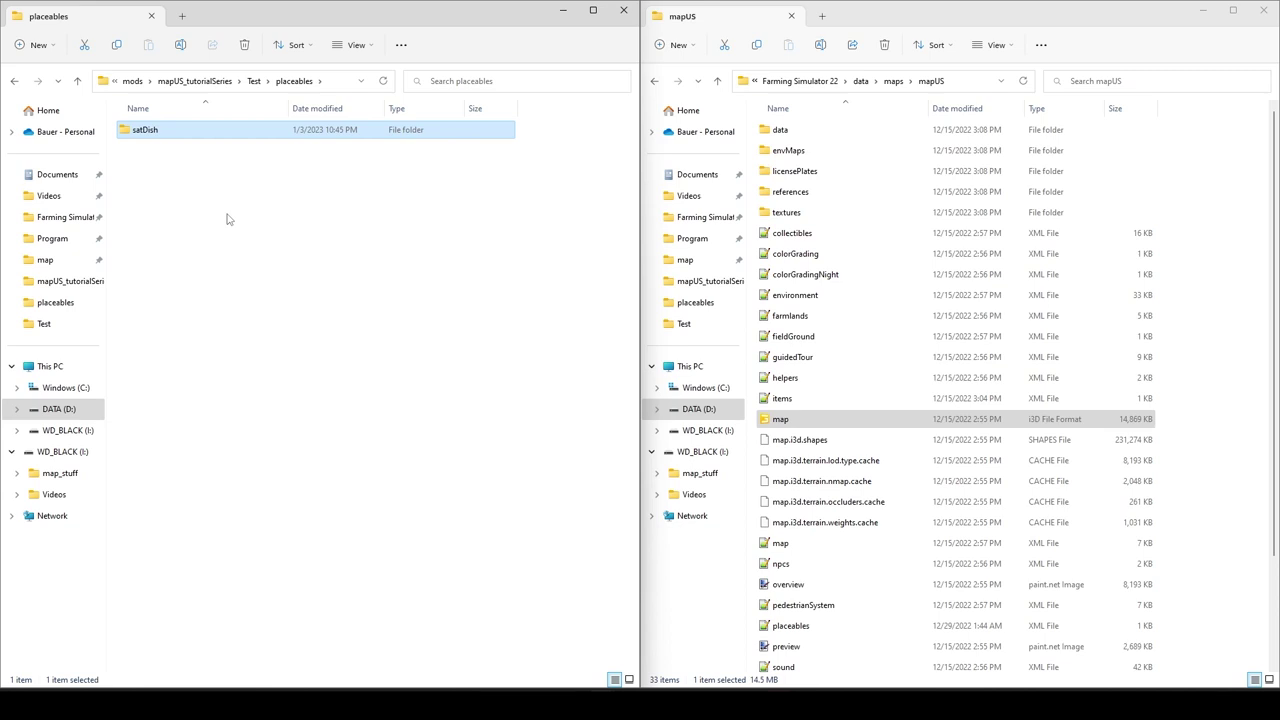
{"action": "left_click", "coordinate": [254, 81]}
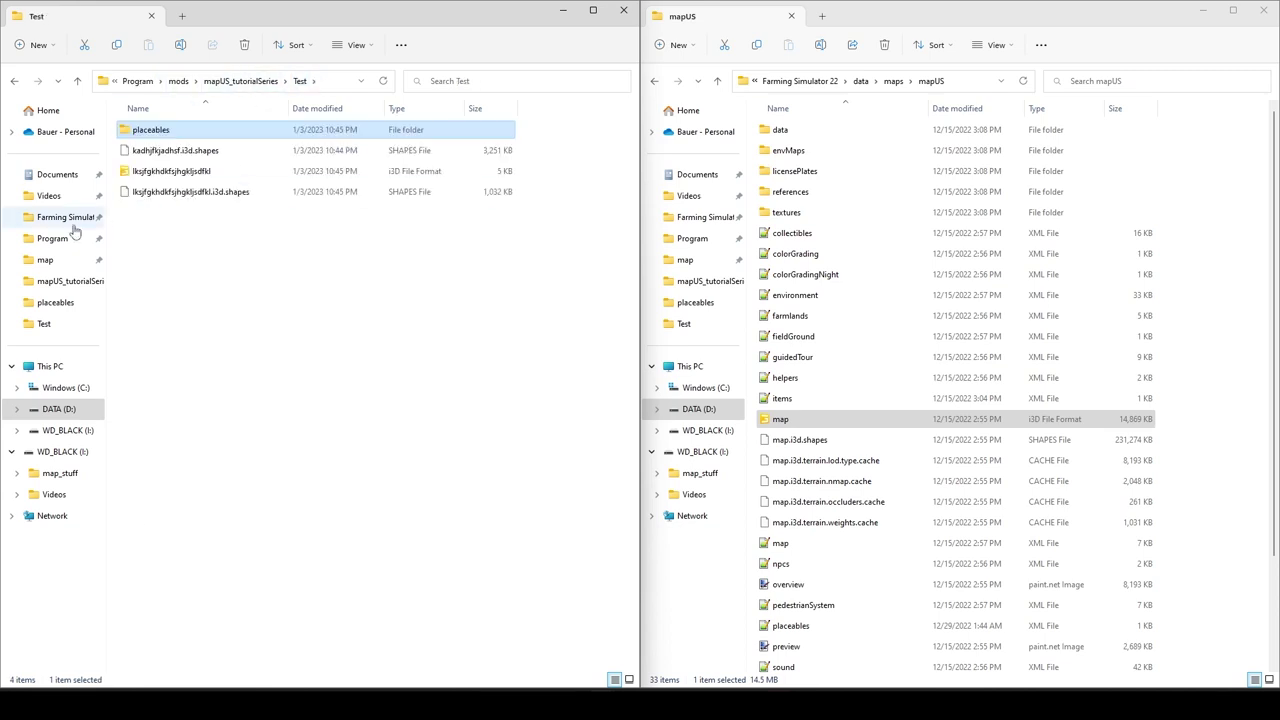
Step: Open lksjfgkhdkfsjhgkljsdfkl.i3d in Notepad++, examine its shader and satDish texture paths, then close it and minimise Notepad++
{"action": "left_click", "coordinate": [170, 175]}
{"action": "right_click", "coordinate": [170, 176]}
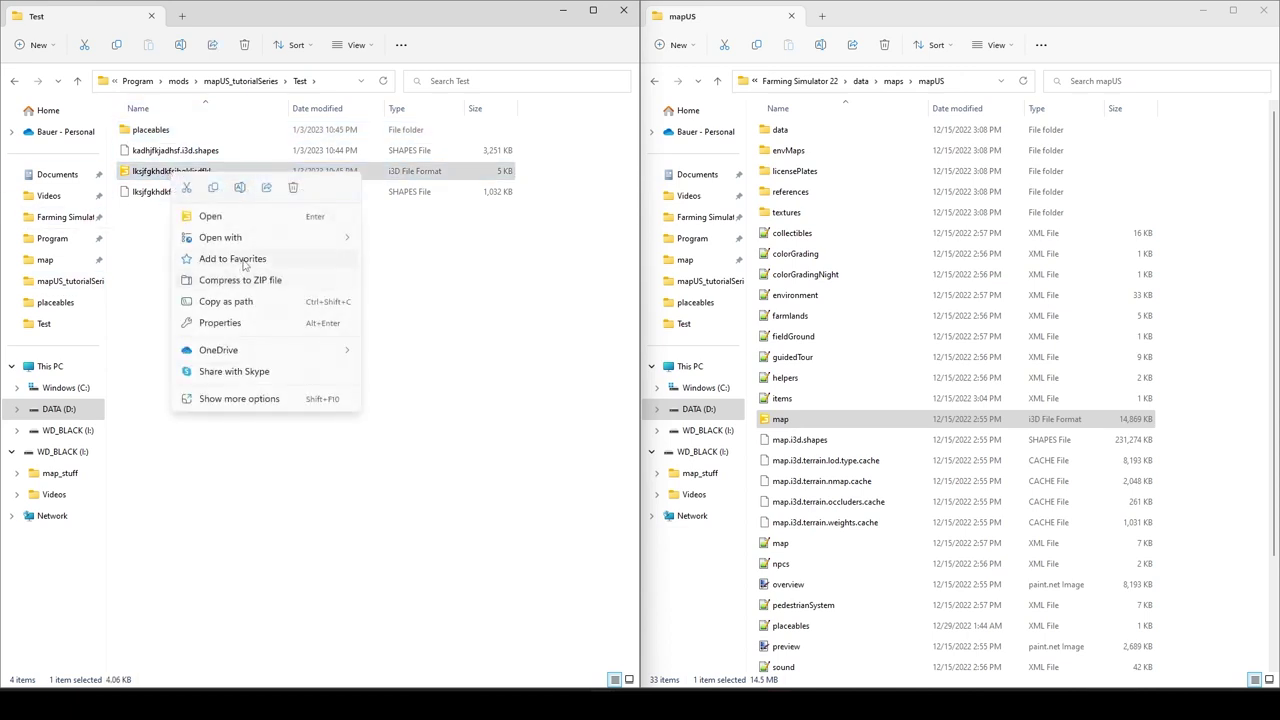
{"action": "mouse_move", "coordinate": [253, 241]}
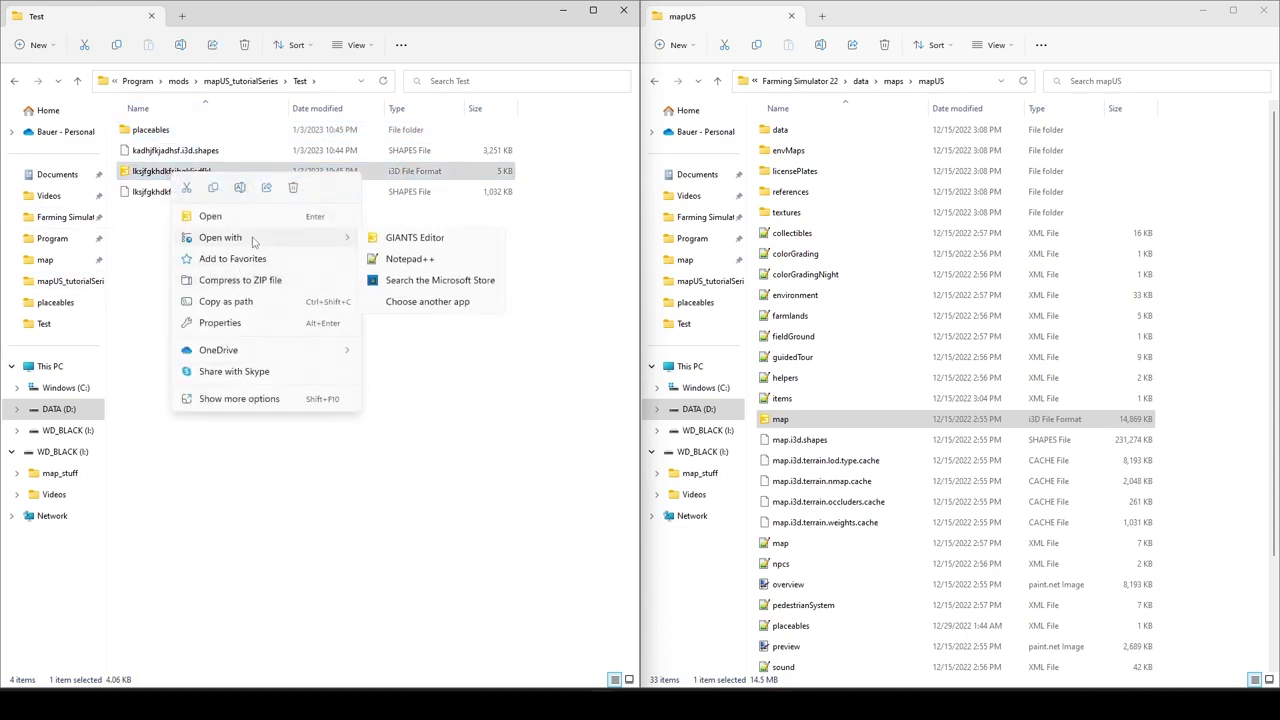
{"action": "left_click", "coordinate": [420, 259]}
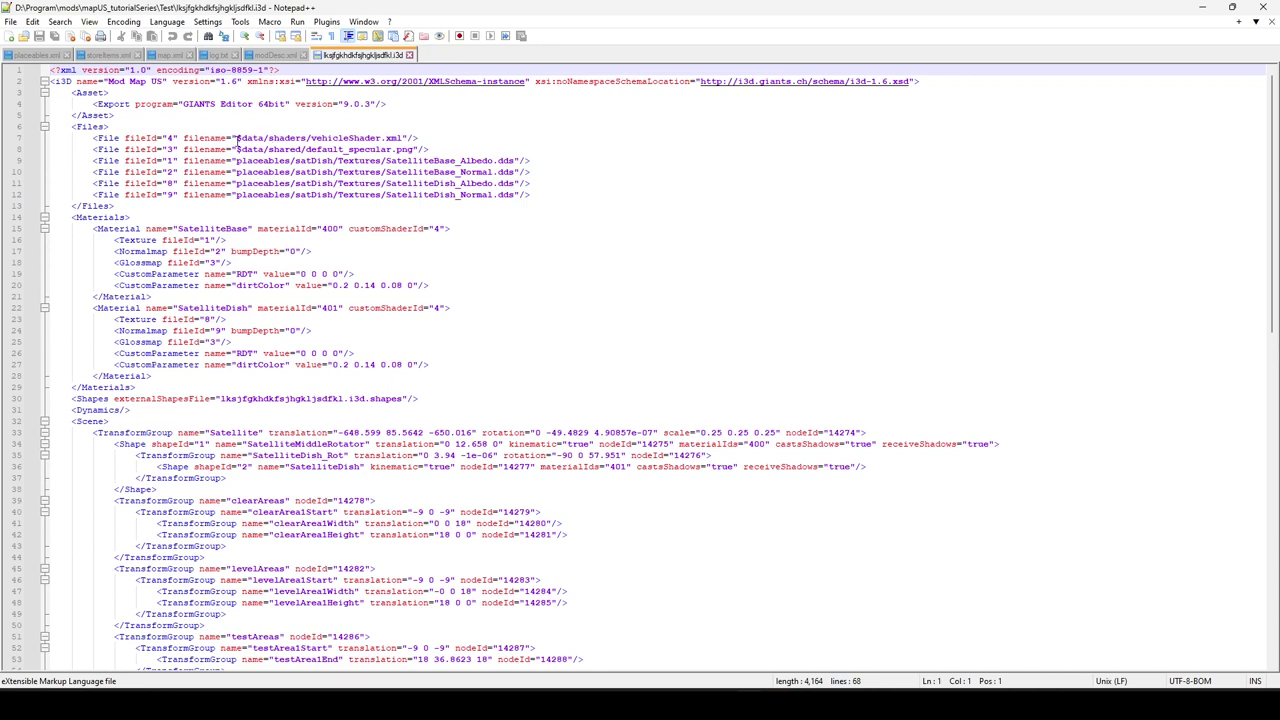
{"action": "left_click_drag", "start_coordinate": [237, 138], "coordinate": [450, 147]}
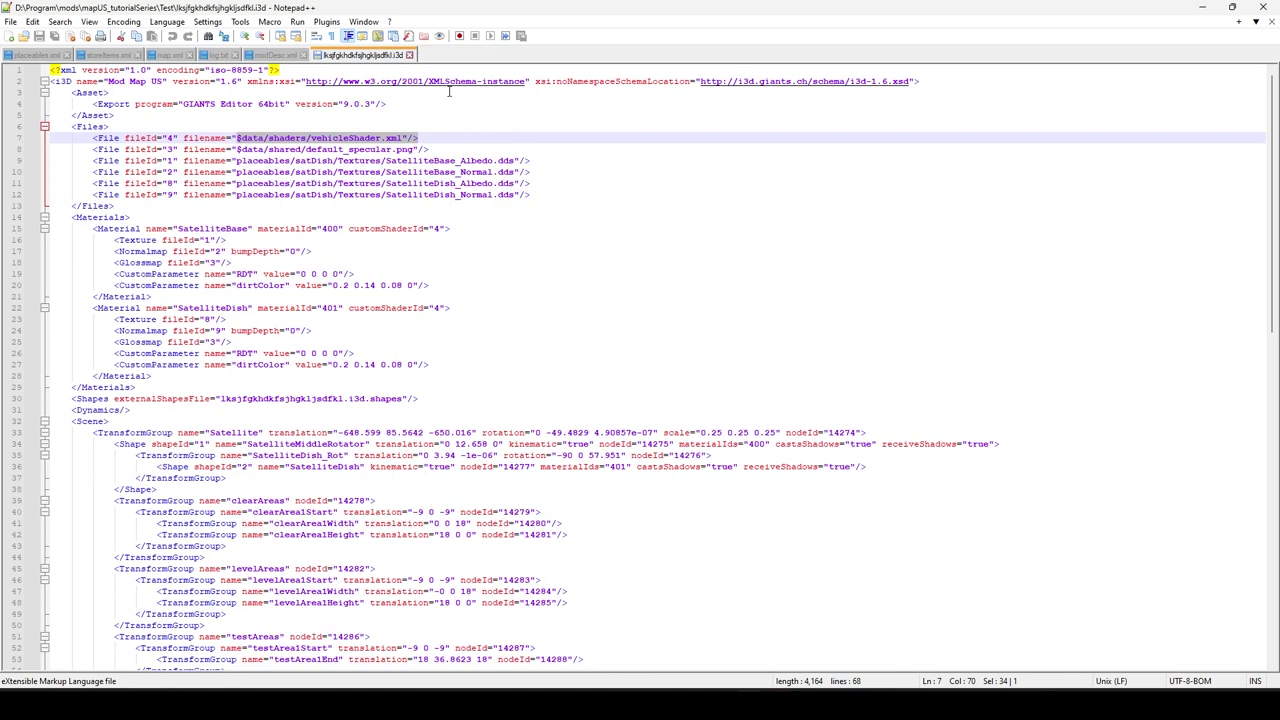
{"action": "left_click", "coordinate": [409, 55]}
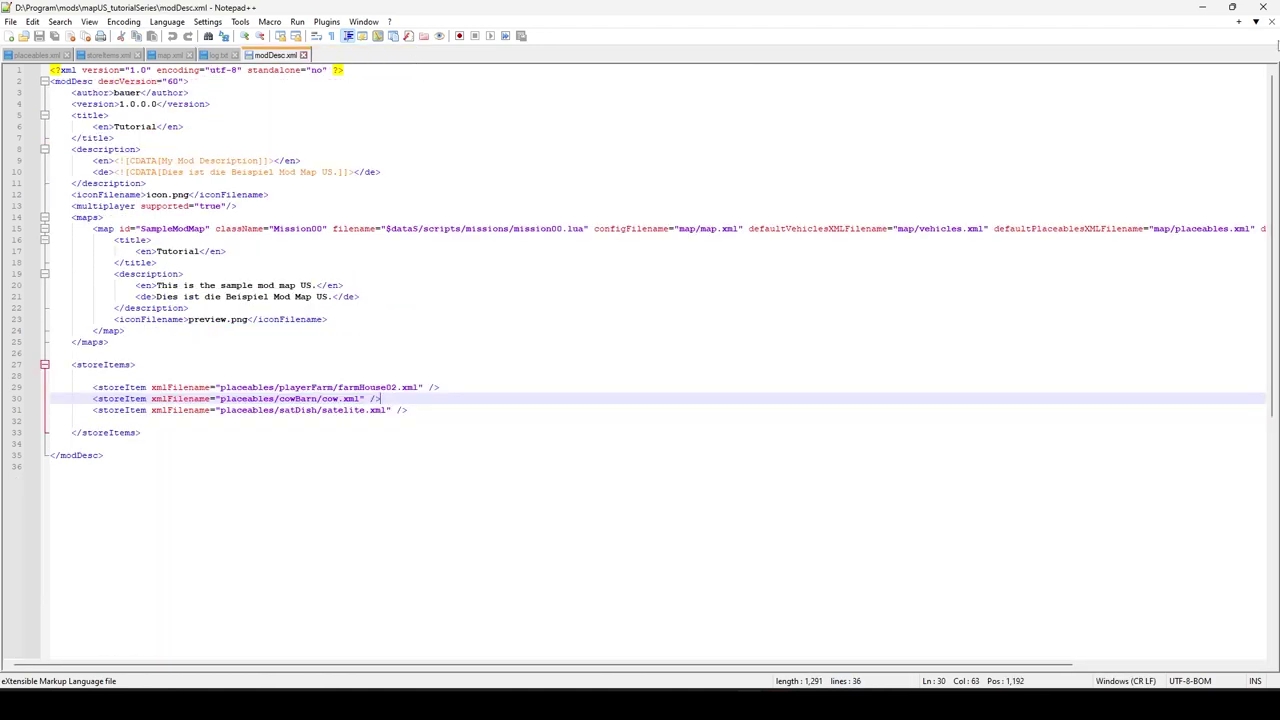
{"action": "left_click", "coordinate": [1201, 9]}
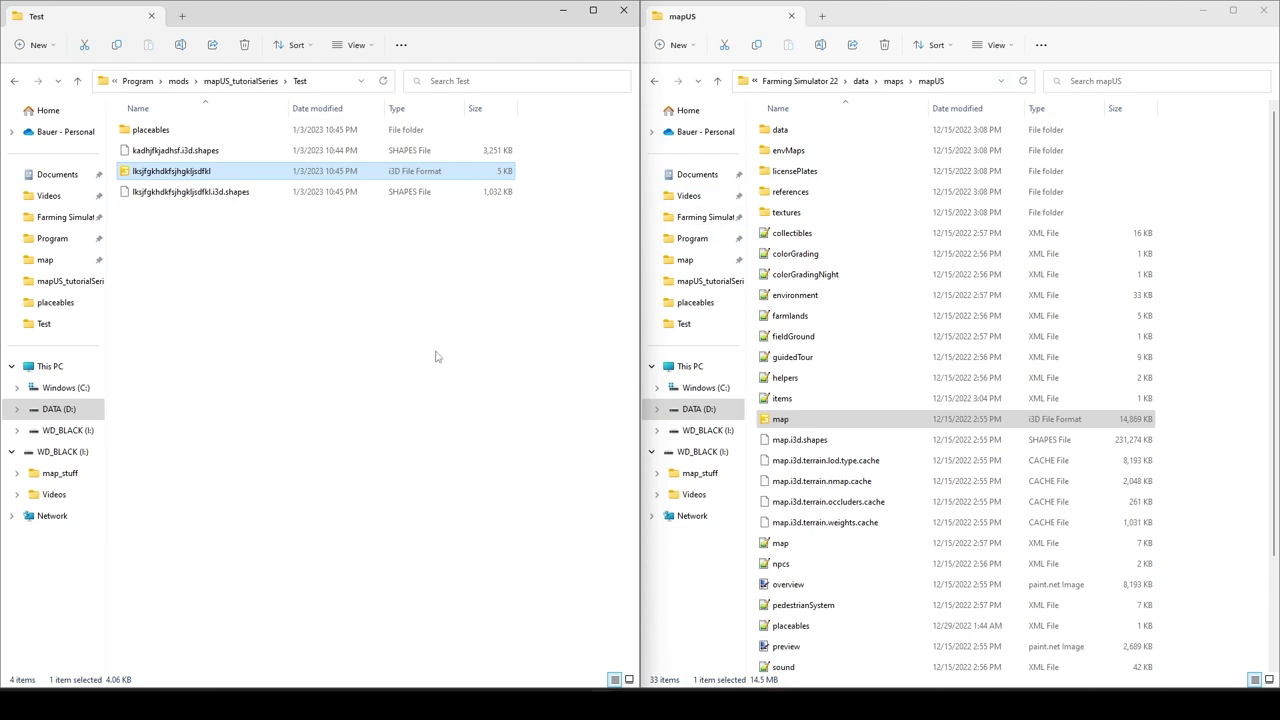
Step: Empty the Test folder and export the Satellite with its files there as ghsfgh, with parent directory structure but without game relative paths
{"action": "left_click_drag", "start_coordinate": [362, 279], "coordinate": [231, 127]}
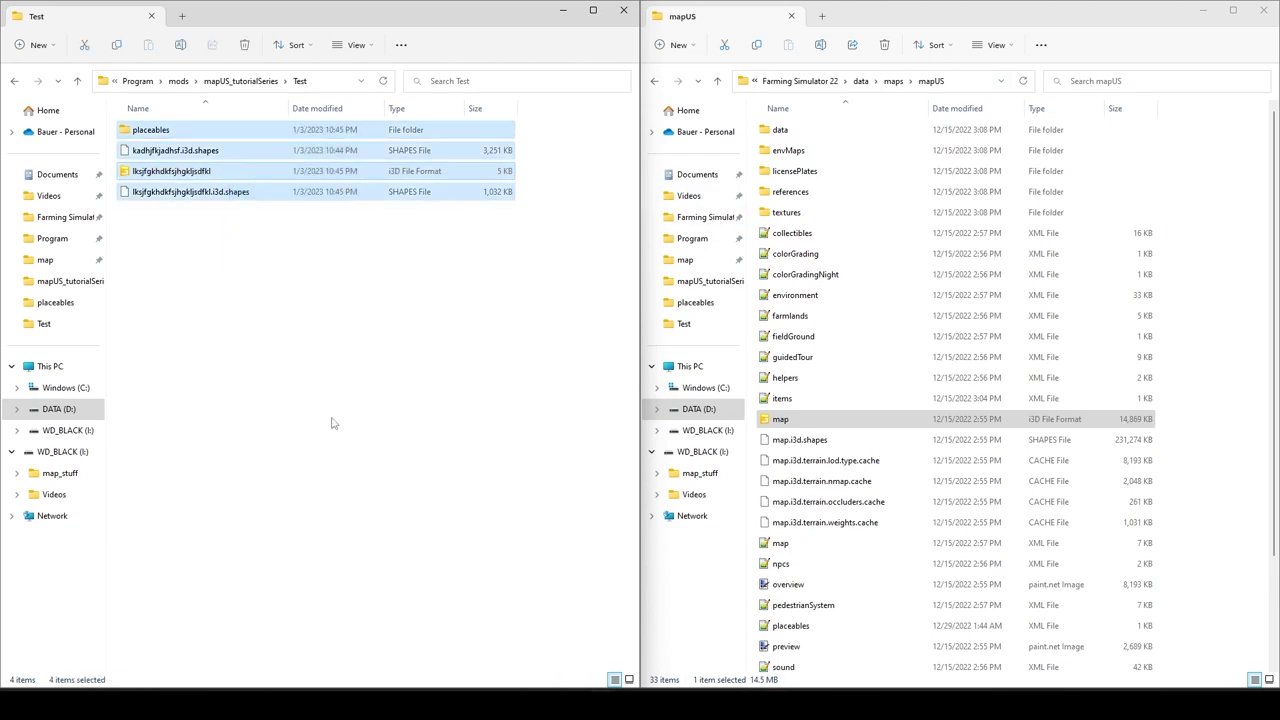
{"action": "key", "text": "Delete"}
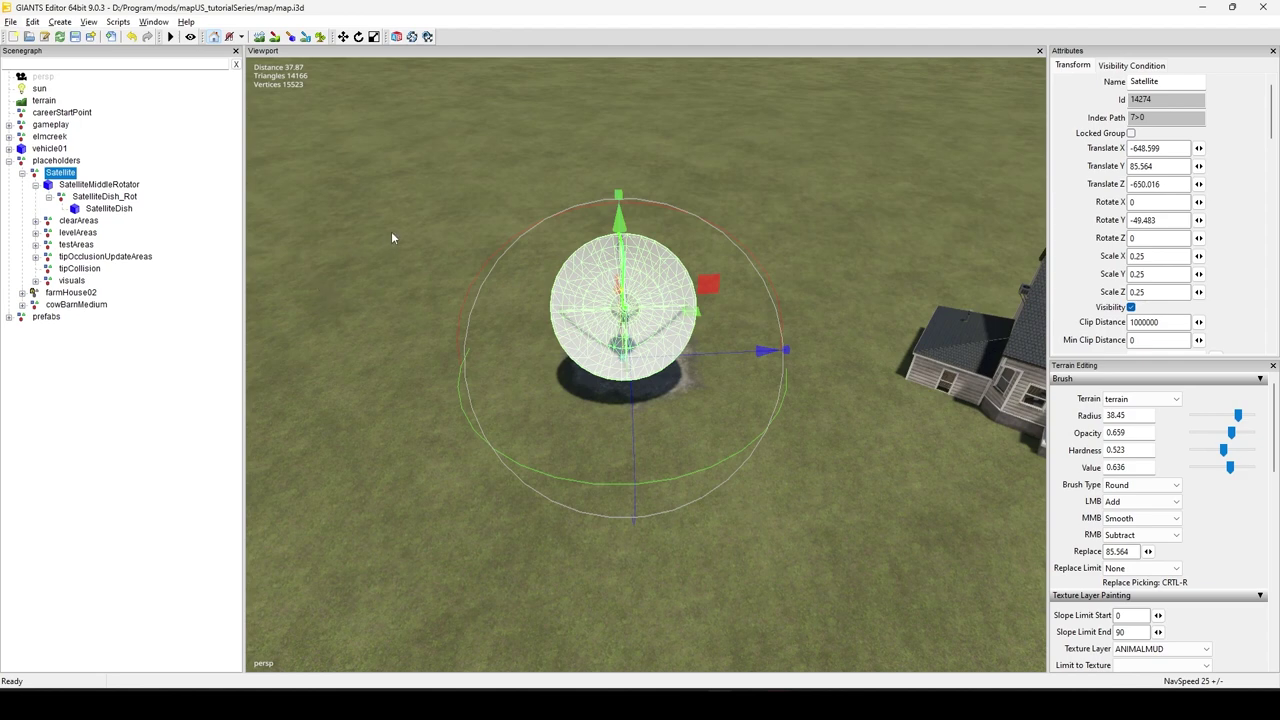
{"action": "left_click", "coordinate": [10, 21]}
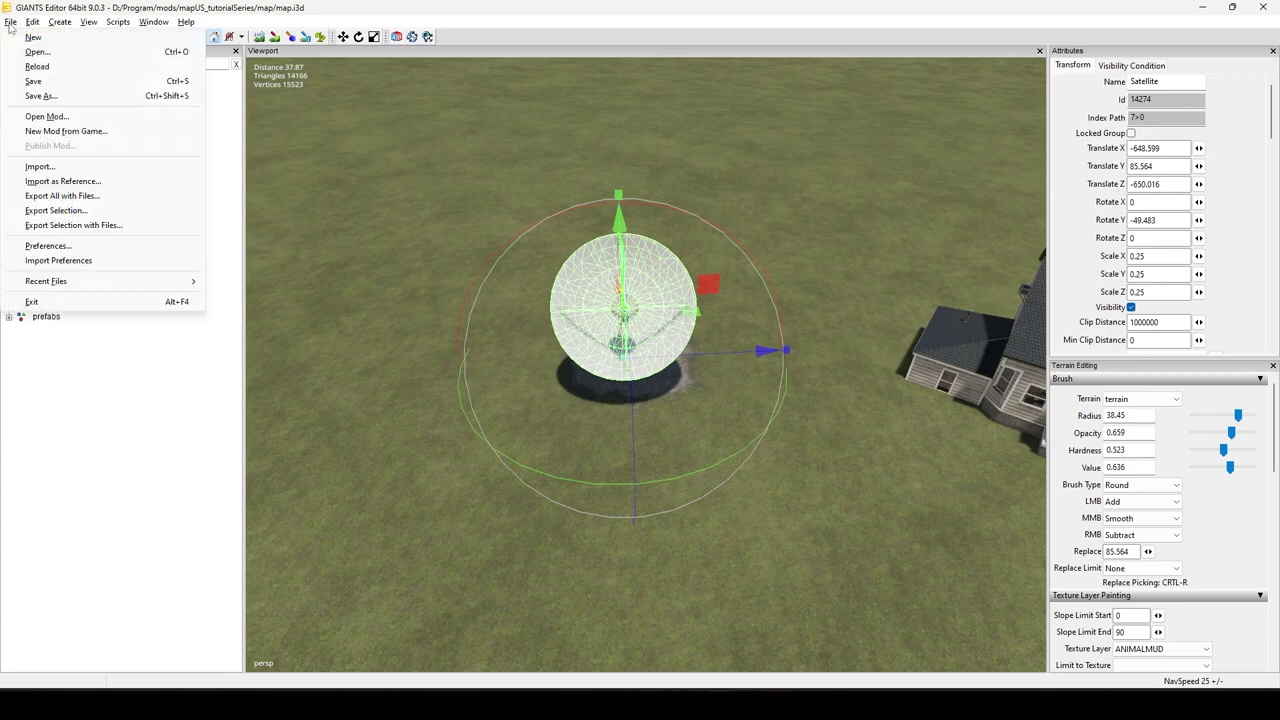
{"action": "left_click", "coordinate": [55, 226]}
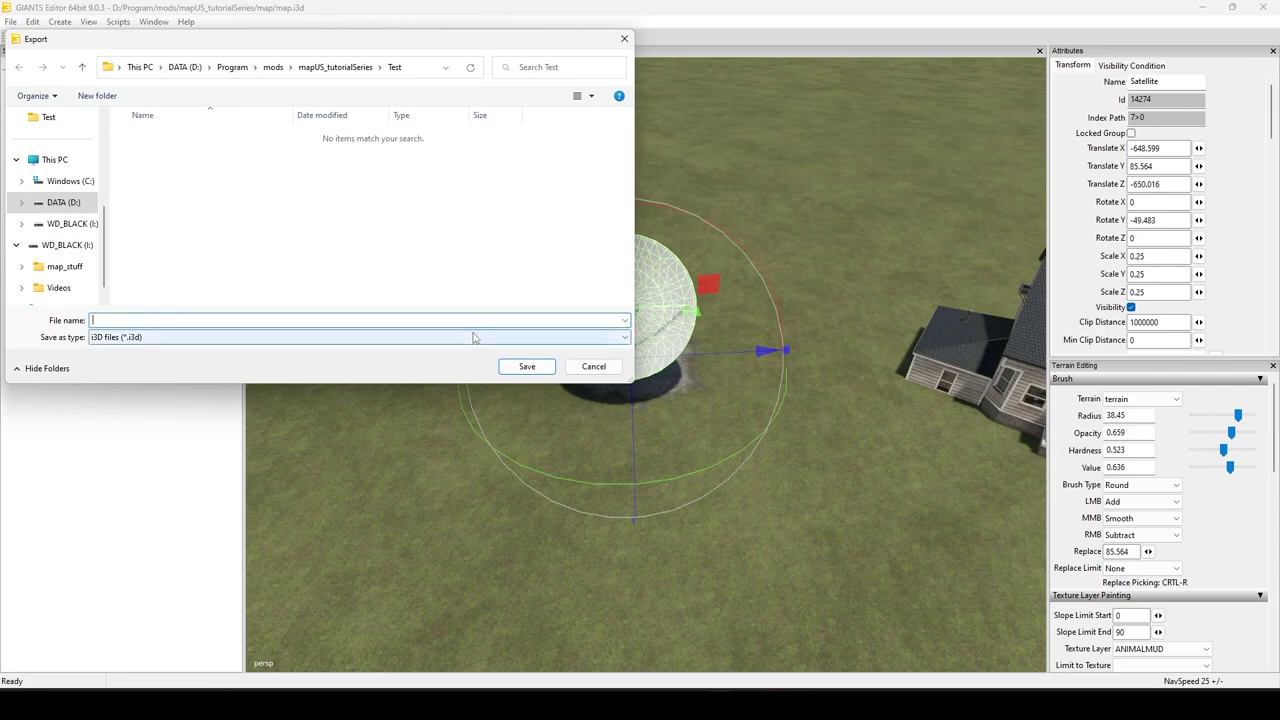
{"action": "type", "text": "ghsfgh"}
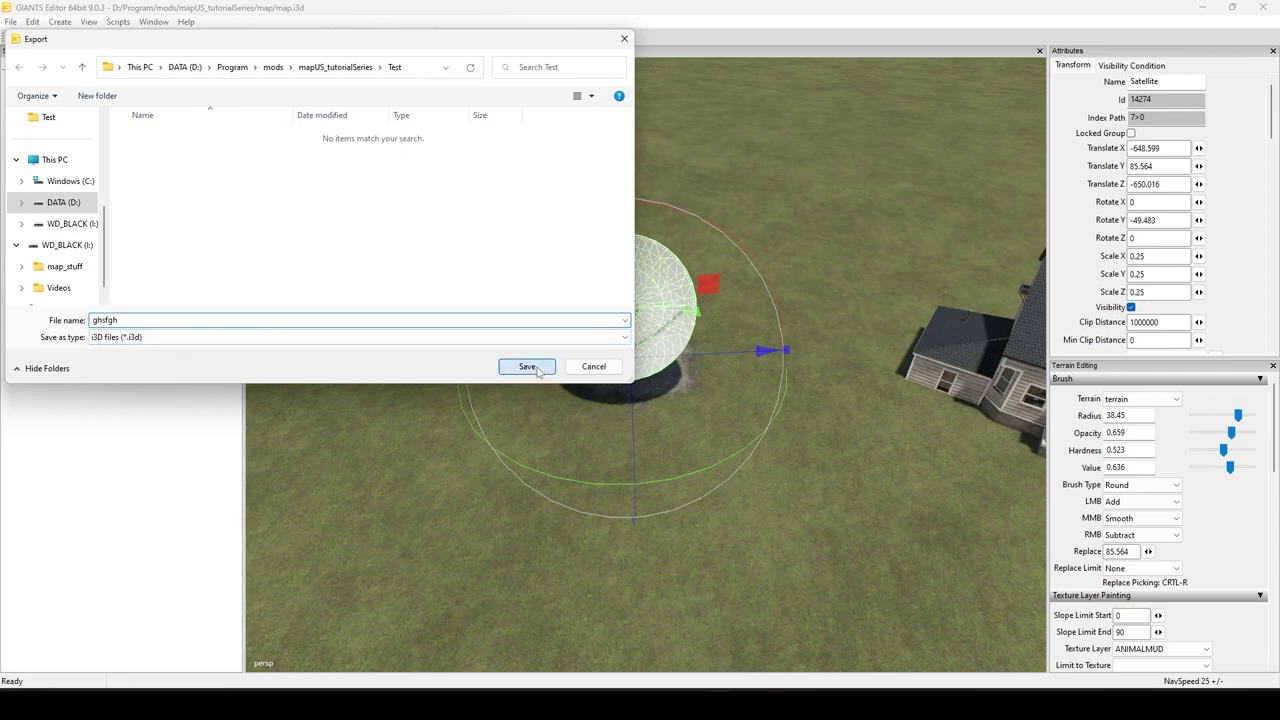
{"action": "left_click", "coordinate": [542, 367]}
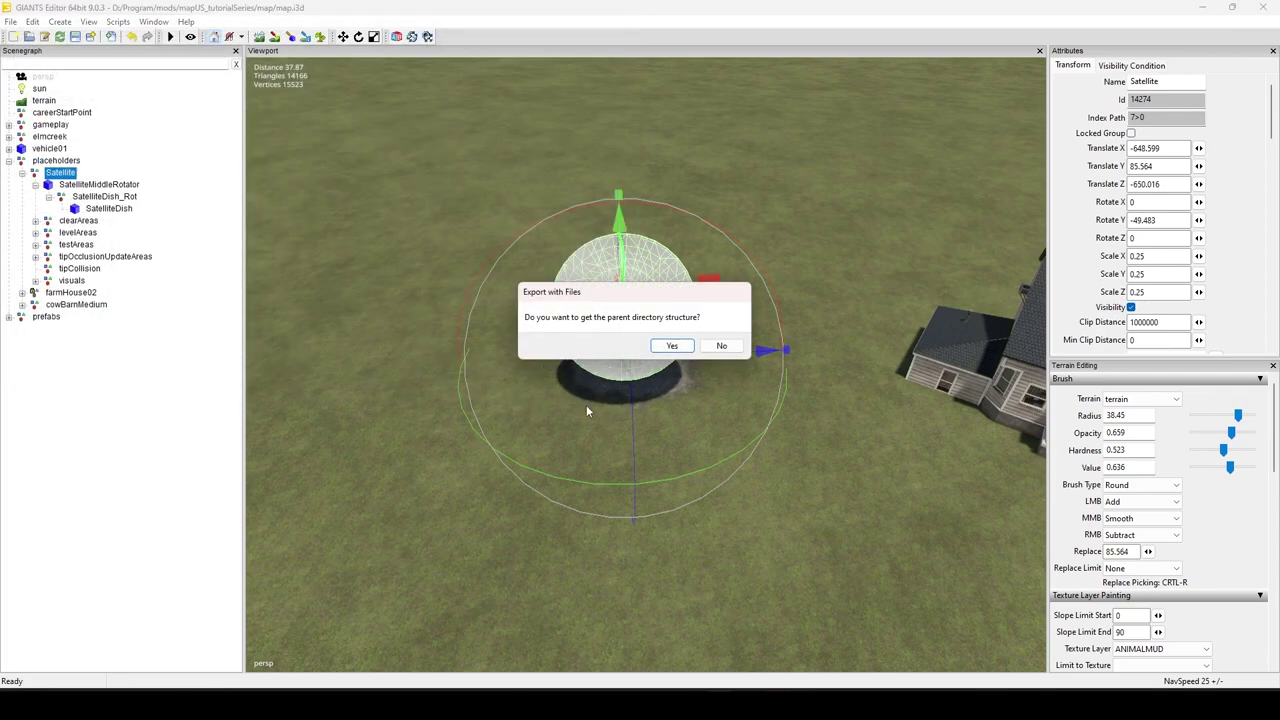
{"action": "left_click", "coordinate": [686, 346]}
{"action": "left_click", "coordinate": [721, 346]}
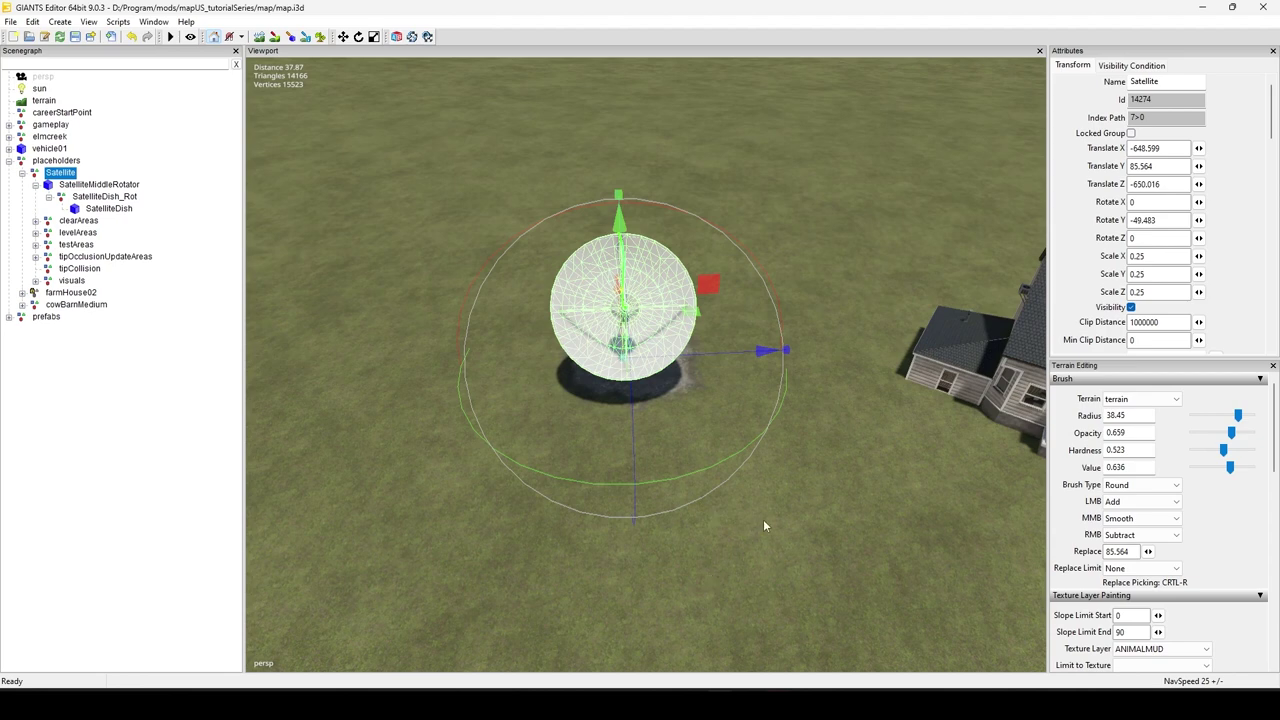
Step: Open the exported ghsfgh.i3d from Test in Notepad++, examine its shader and satDish texture paths, close it and return to GIANTS Editor
{"action": "mouse_move", "coordinate": [602, 700]}
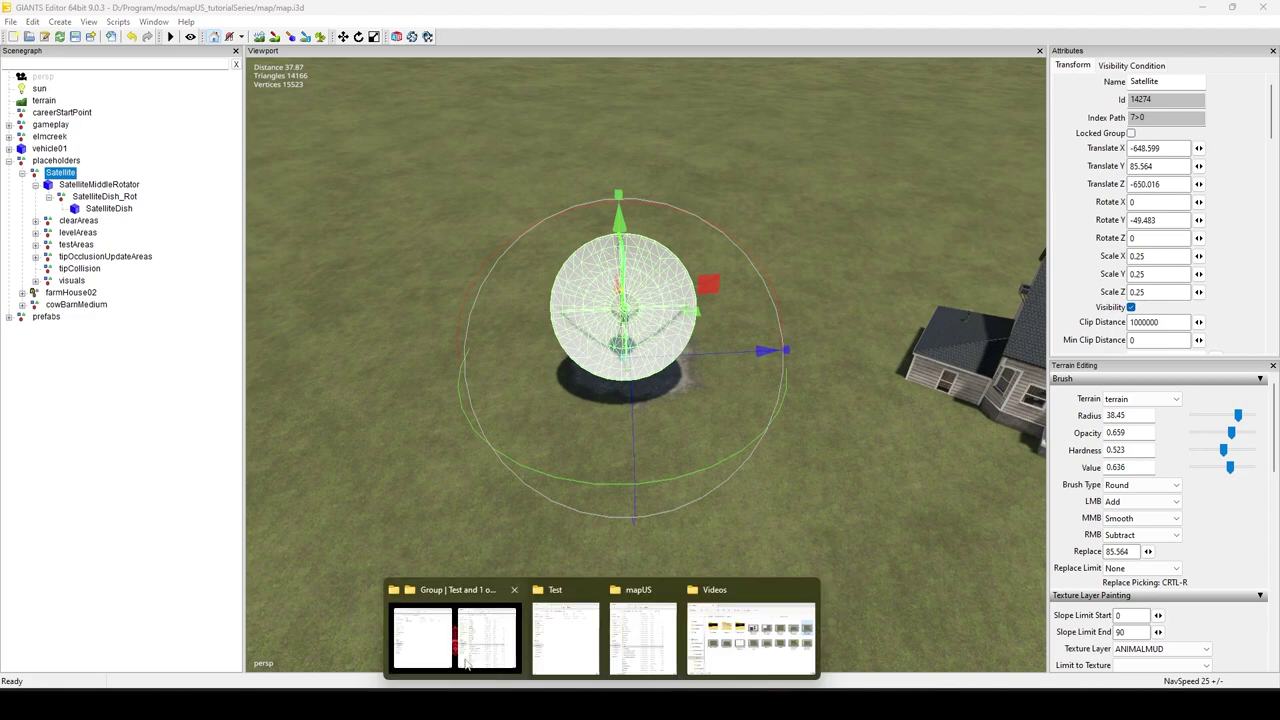
{"action": "left_click", "coordinate": [432, 632]}
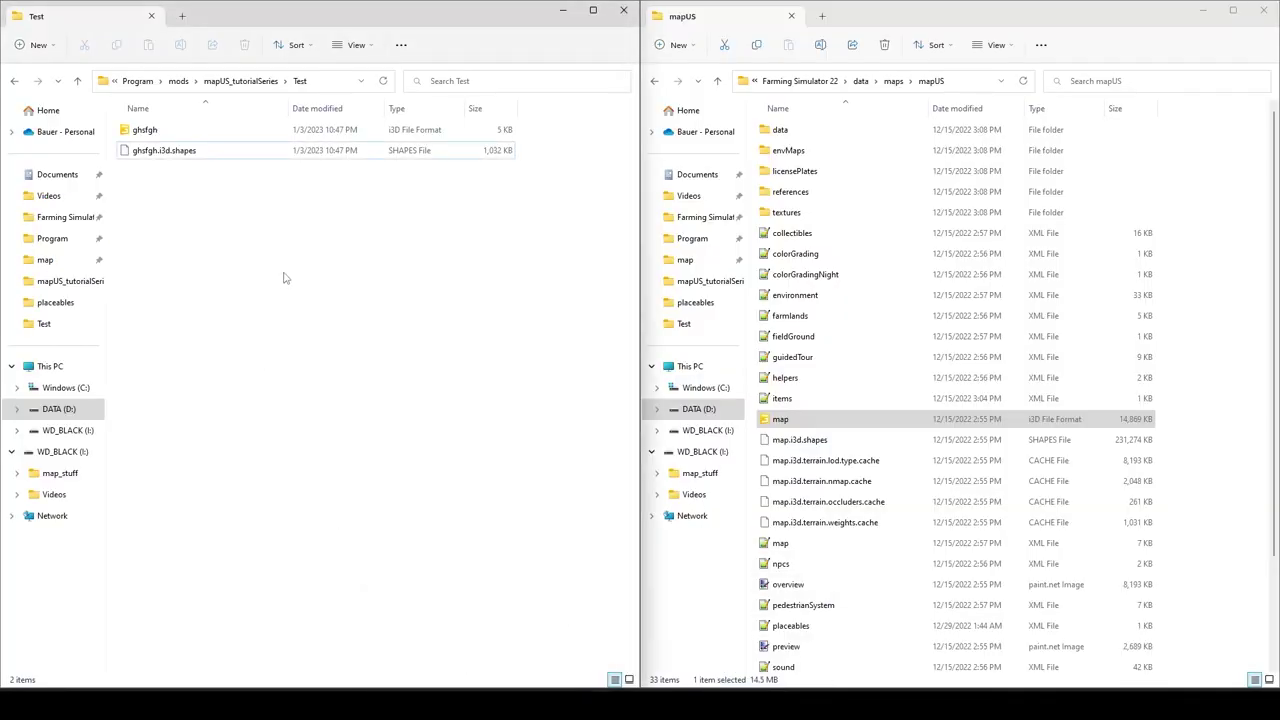
{"action": "left_click", "coordinate": [177, 130]}
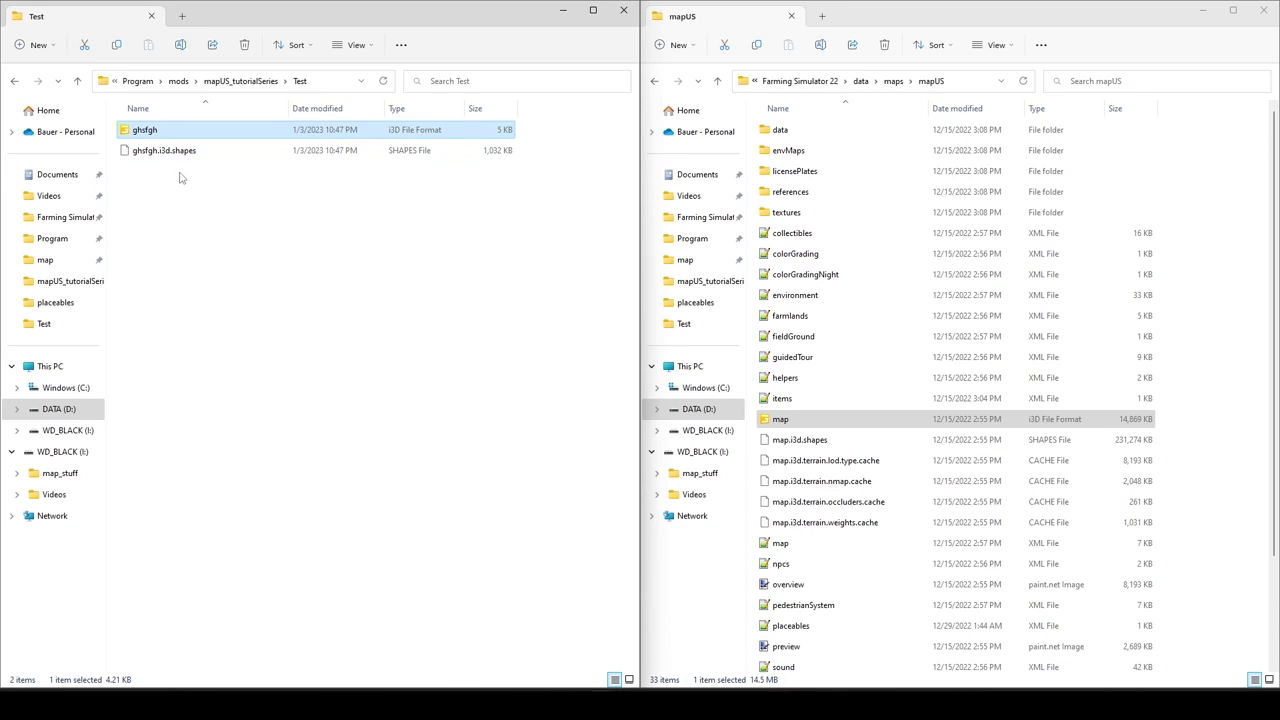
{"action": "right_click", "coordinate": [186, 134]}
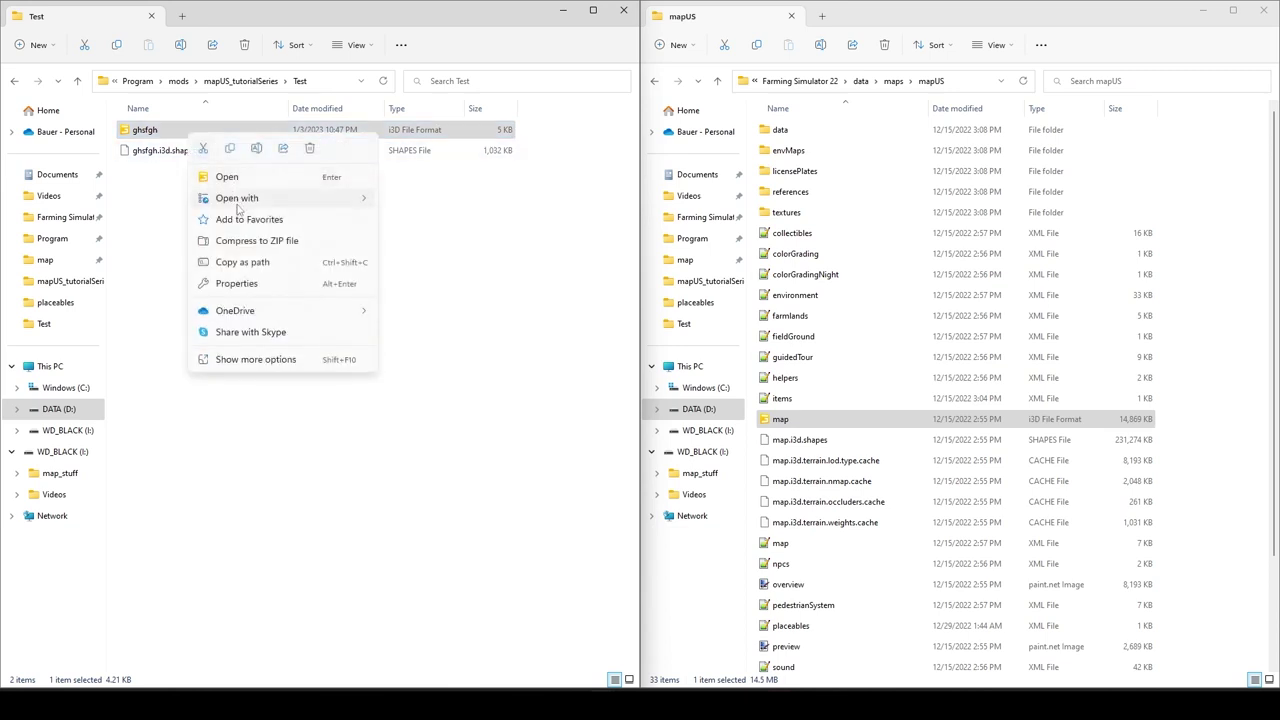
{"action": "mouse_move", "coordinate": [249, 197]}
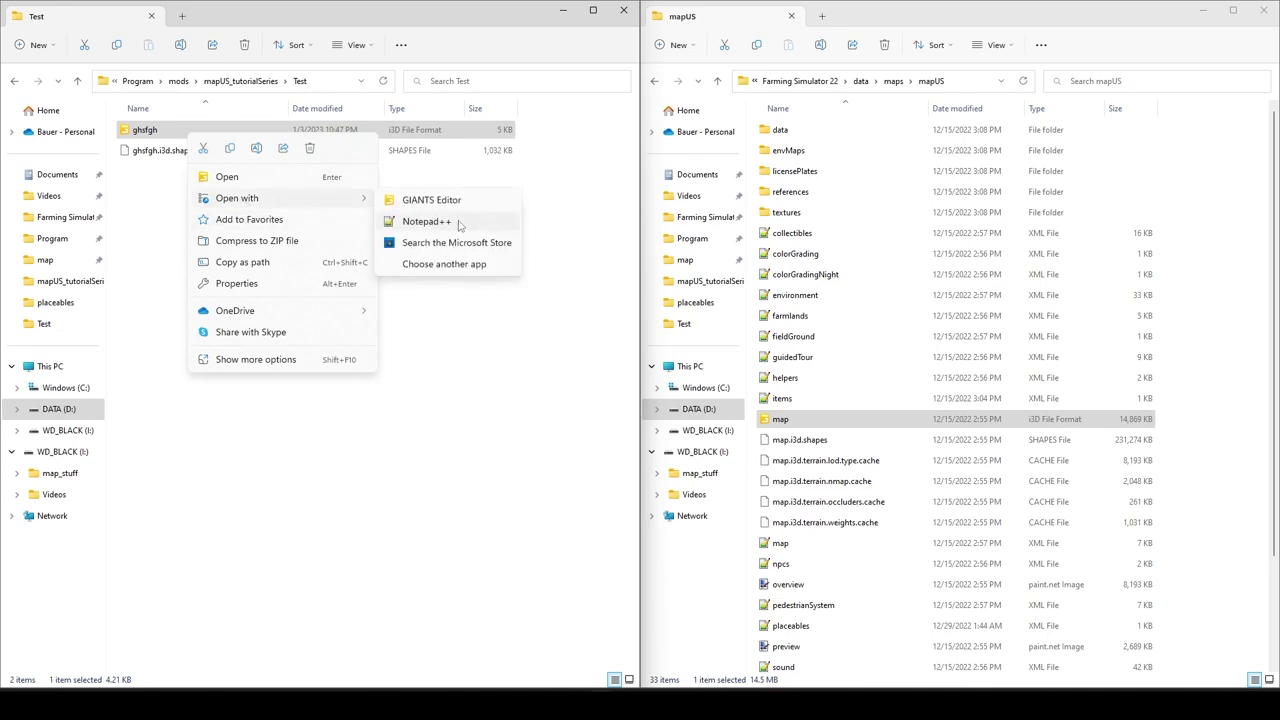
{"action": "left_click", "coordinate": [459, 223]}
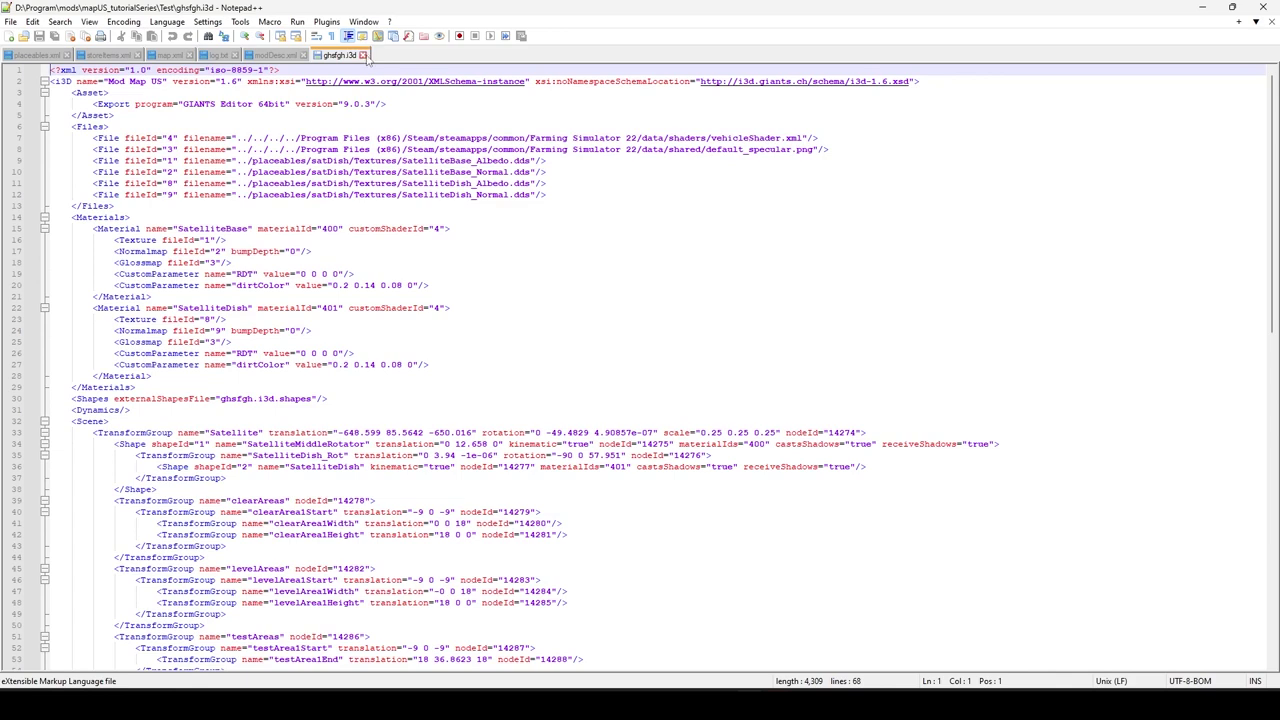
{"action": "left_click", "coordinate": [364, 55]}
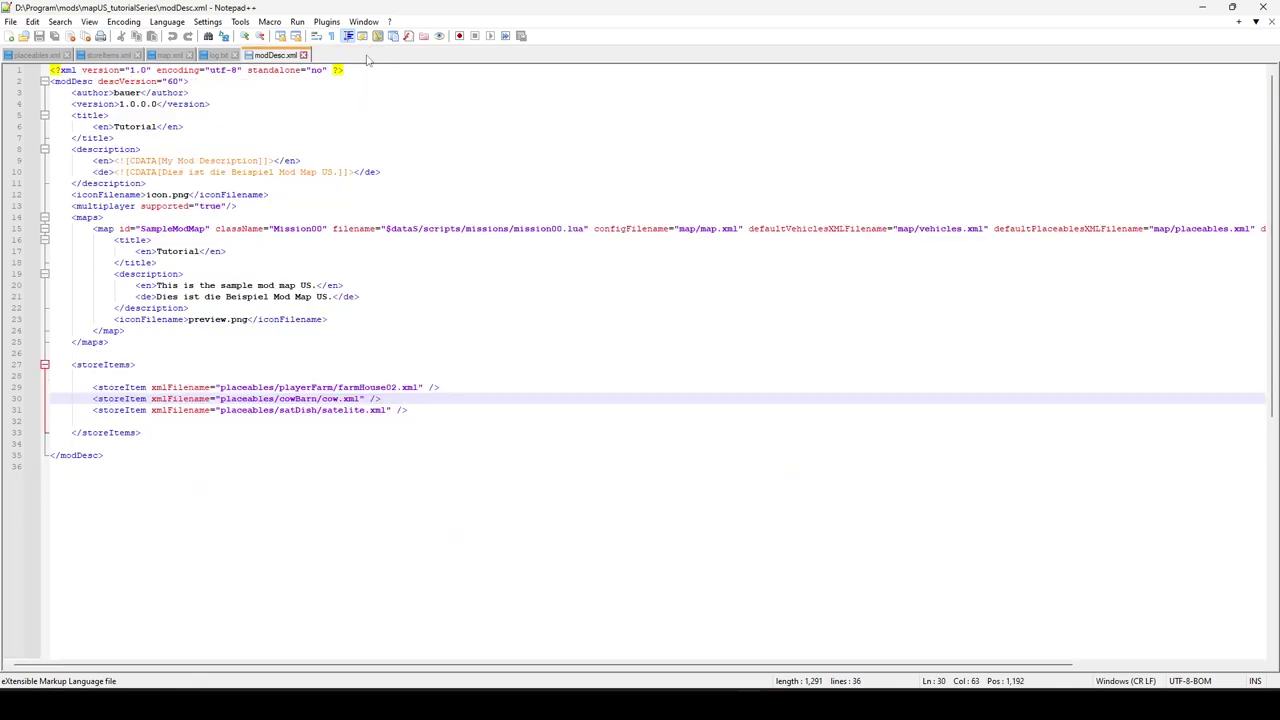
{"action": "left_click", "coordinate": [1195, 7]}
{"action": "left_click", "coordinate": [719, 705]}
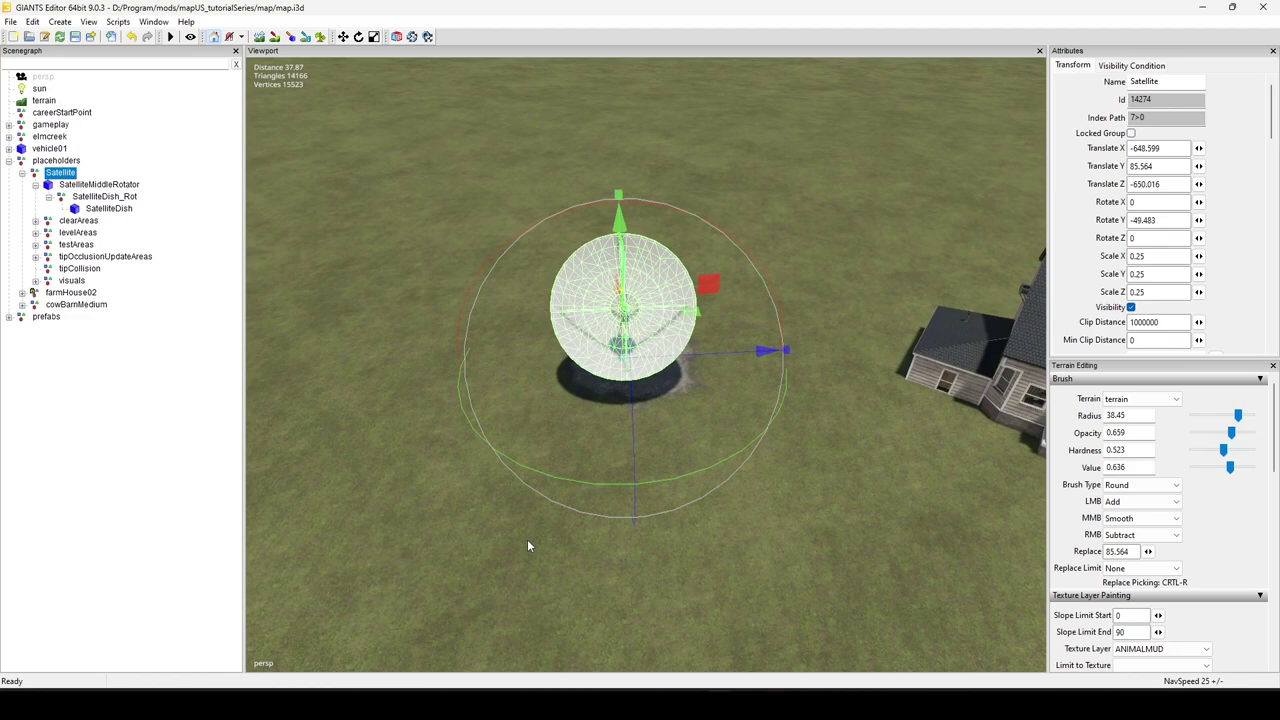
{"action": "middle_click_drag", "start_coordinate": [727, 358], "coordinate": [520, 355], "text": "alt"}
{"action": "middle_click_drag", "start_coordinate": [940, 270], "coordinate": [740, 407], "text": "alt"}
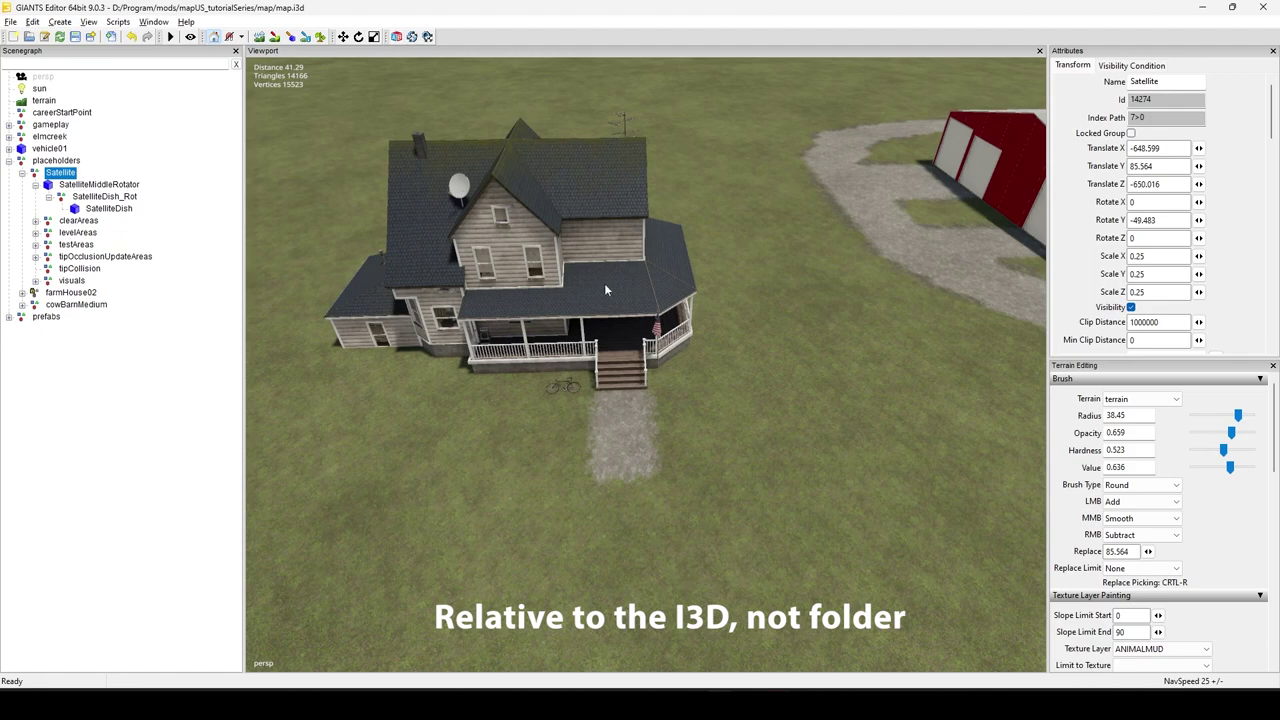
{"action": "scroll", "coordinate": [604, 283], "scroll_direction": "down", "scroll_amount": 5}
{"action": "middle_click_drag", "start_coordinate": [700, 492], "coordinate": [595, 432], "text": "alt"}
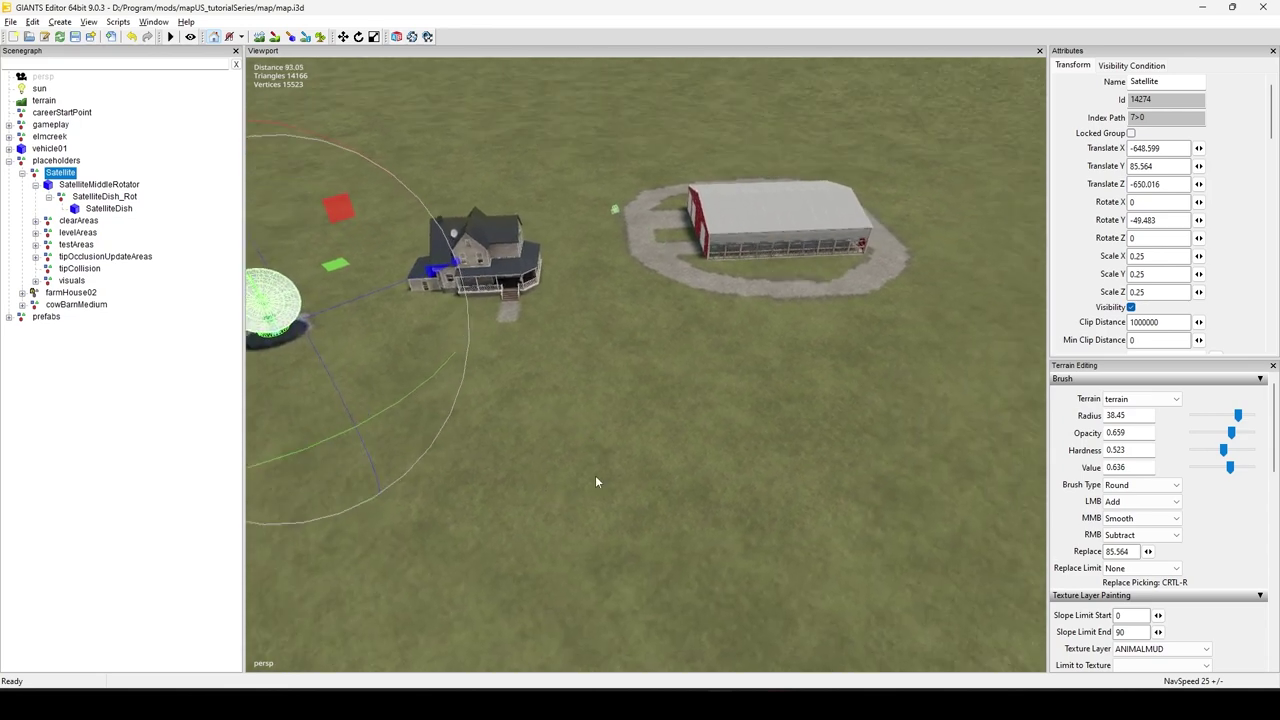
{"action": "left_click_drag", "start_coordinate": [595, 475], "coordinate": [634, 453], "text": "alt"}
{"action": "scroll", "coordinate": [631, 483], "scroll_direction": "down", "scroll_amount": 2}
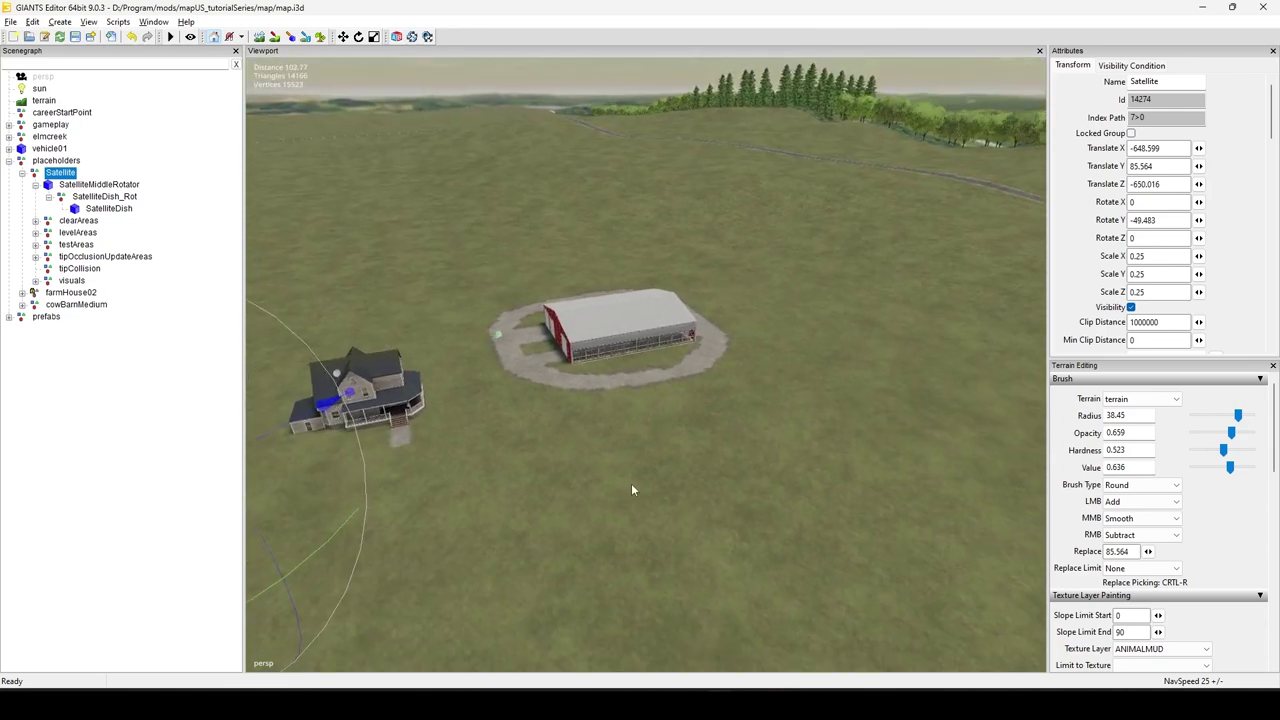
{"action": "right_click_drag", "start_coordinate": [631, 489], "coordinate": [573, 489]}
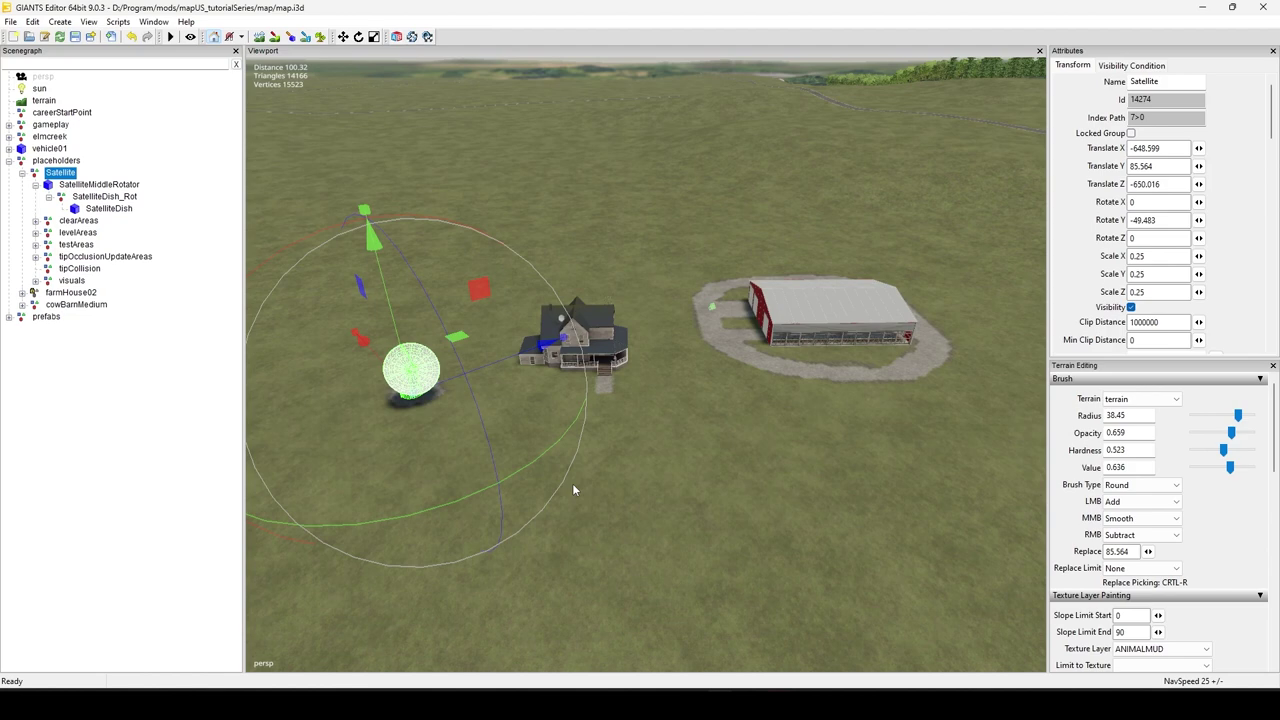
{"action": "mouse_move", "coordinate": [720, 499]}
{"action": "left_mouse_down", "text": "alt"}
{"action": "mouse_move", "coordinate": [748, 464]}
{"action": "mouse_move", "coordinate": [695, 500]}
{"action": "mouse_move", "coordinate": [707, 494]}
{"action": "left_mouse_up", "text": "alt"}
{"action": "middle_click_drag", "start_coordinate": [707, 500], "coordinate": [755, 472]}
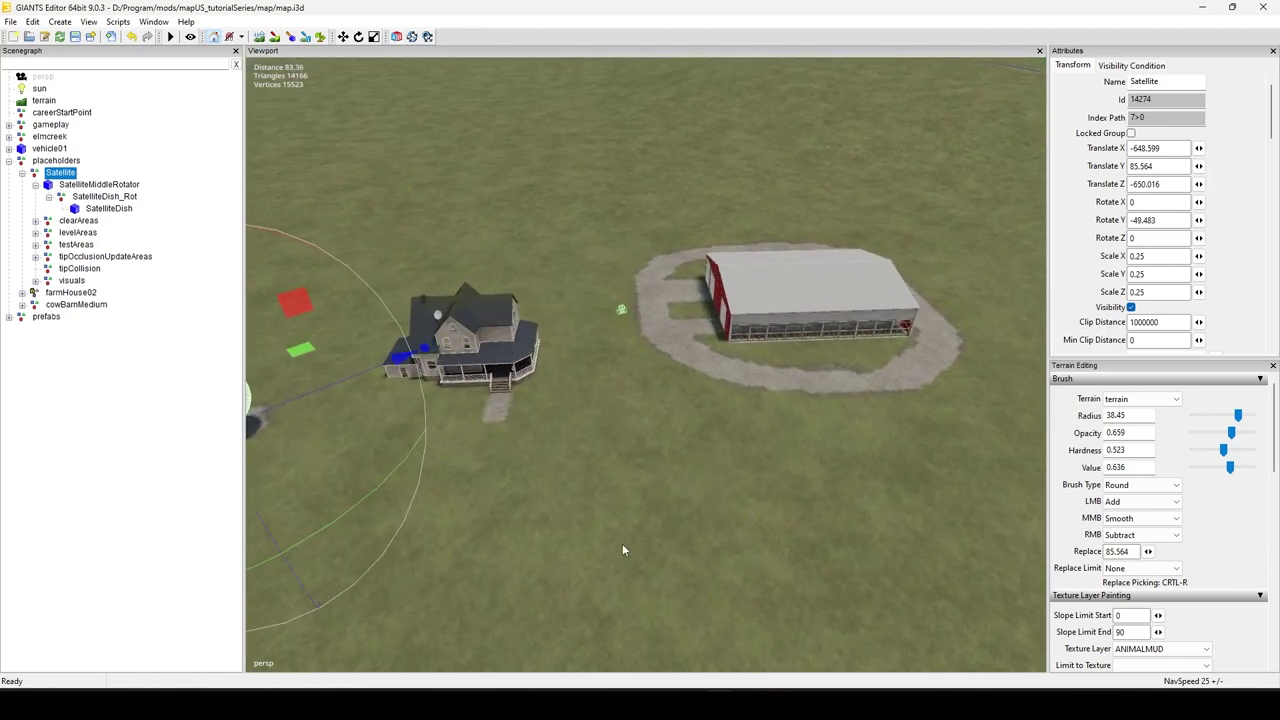
{"action": "middle_click_drag", "start_coordinate": [638, 497], "coordinate": [692, 476]}
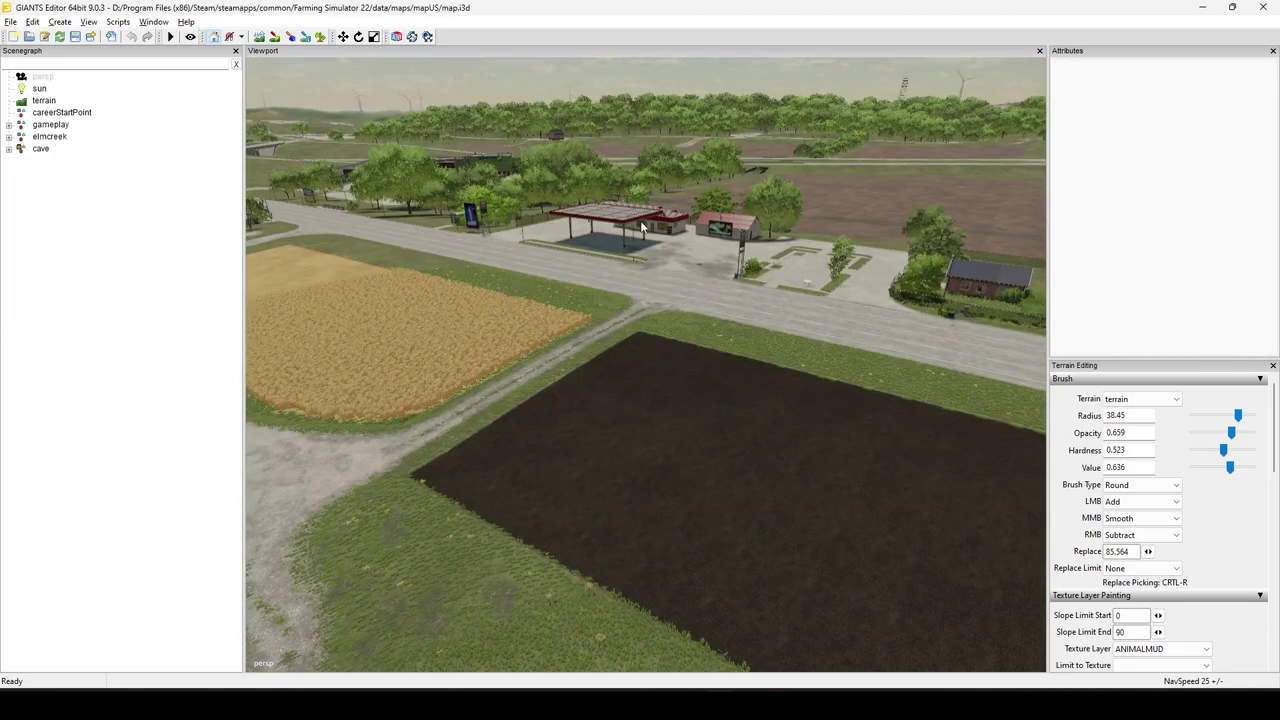
Step: Select the gasStationHut_PLACE group of the red-roofed hut at the gas station in the mapUS map
{"action": "left_click_drag", "start_coordinate": [783, 200], "coordinate": [736, 436]}
{"action": "right_click_drag", "start_coordinate": [576, 508], "coordinate": [680, 474], "text": "alt"}
{"action": "left_click_drag", "start_coordinate": [680, 471], "coordinate": [718, 505], "text": "alt"}
{"action": "middle_click_drag", "start_coordinate": [718, 505], "coordinate": [730, 440], "text": "alt"}
{"action": "left_click_drag", "start_coordinate": [730, 440], "coordinate": [742, 464], "text": "alt"}
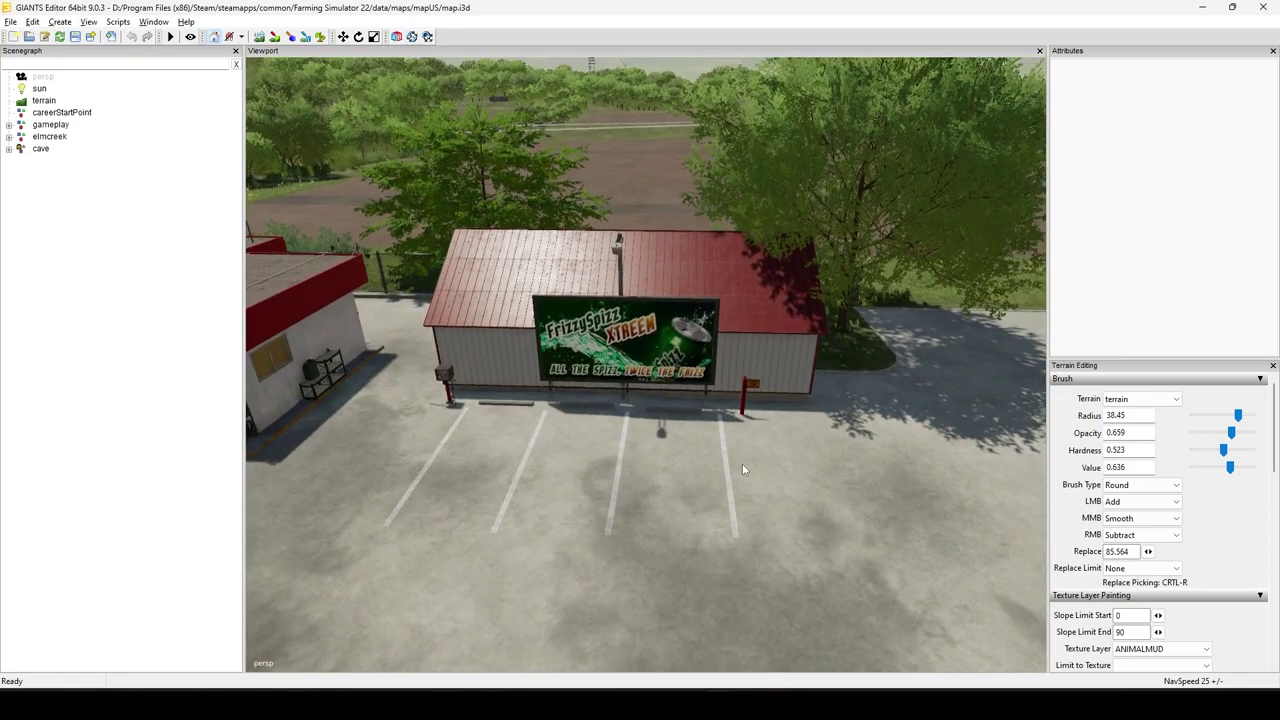
{"action": "middle_click_drag", "start_coordinate": [742, 464], "coordinate": [742, 477], "text": "alt"}
{"action": "left_click", "coordinate": [683, 295]}
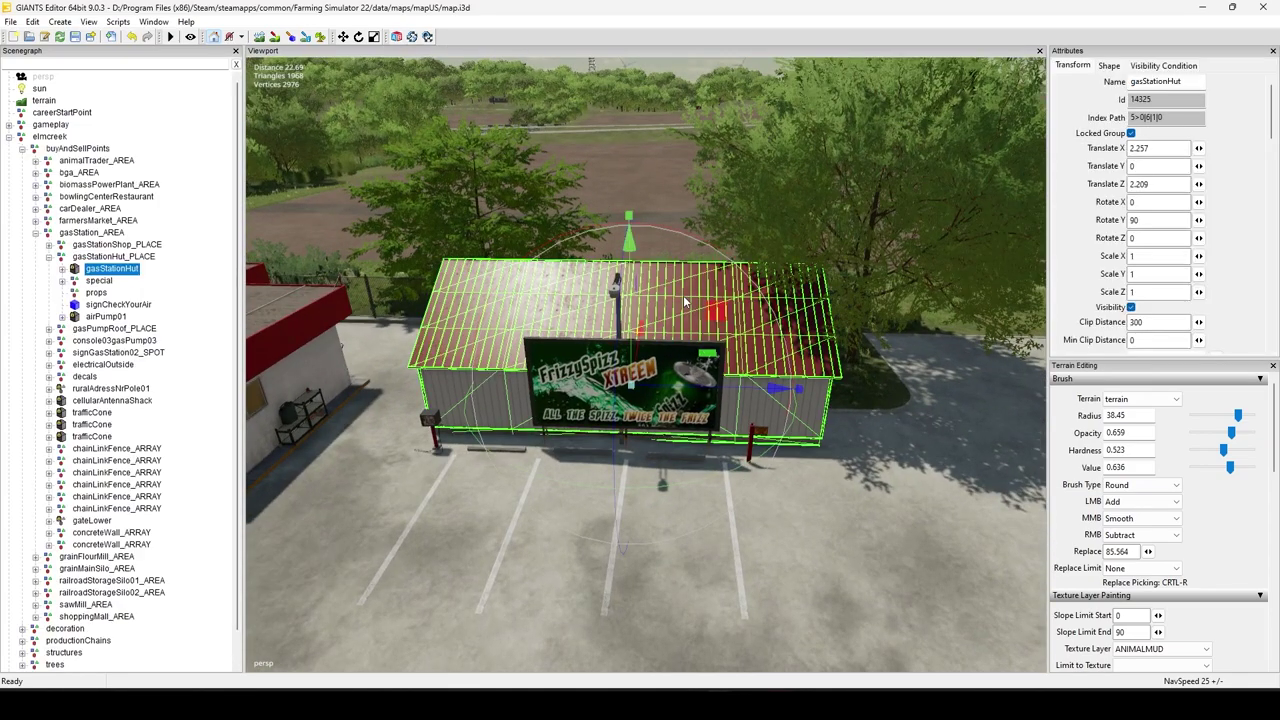
{"action": "left_click", "coordinate": [156, 258]}
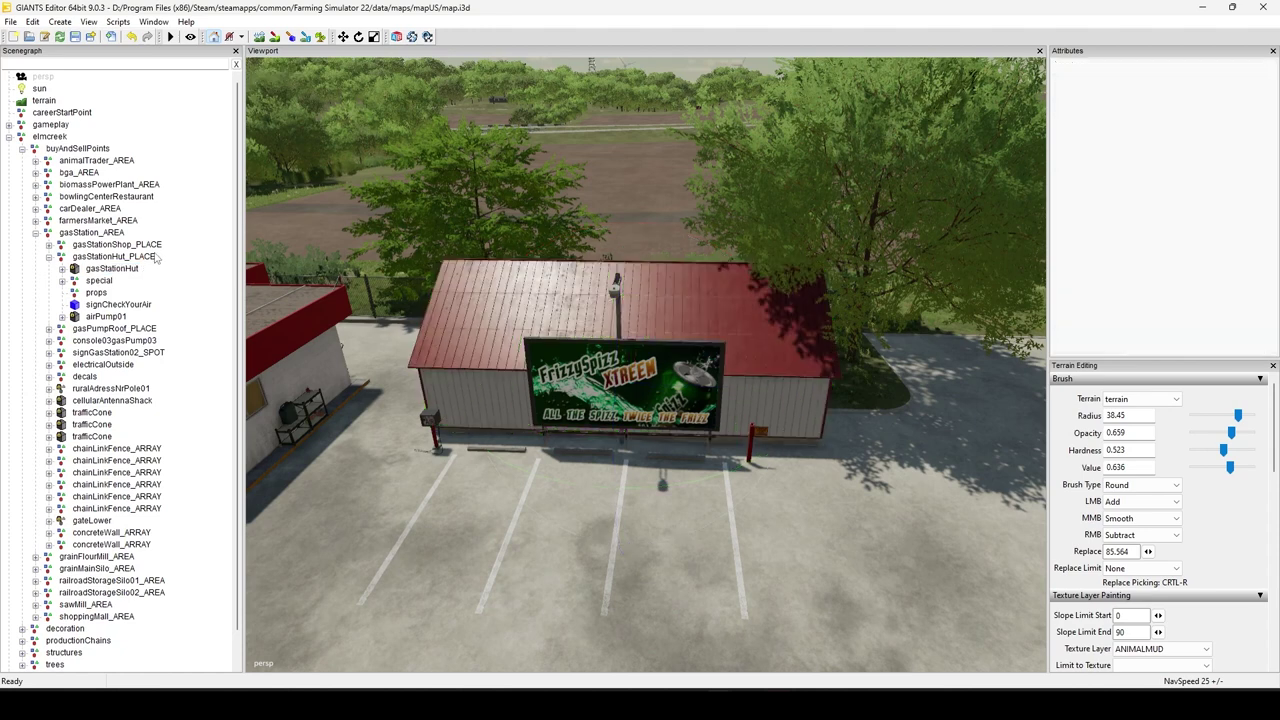
{"action": "left_click", "coordinate": [146, 262]}
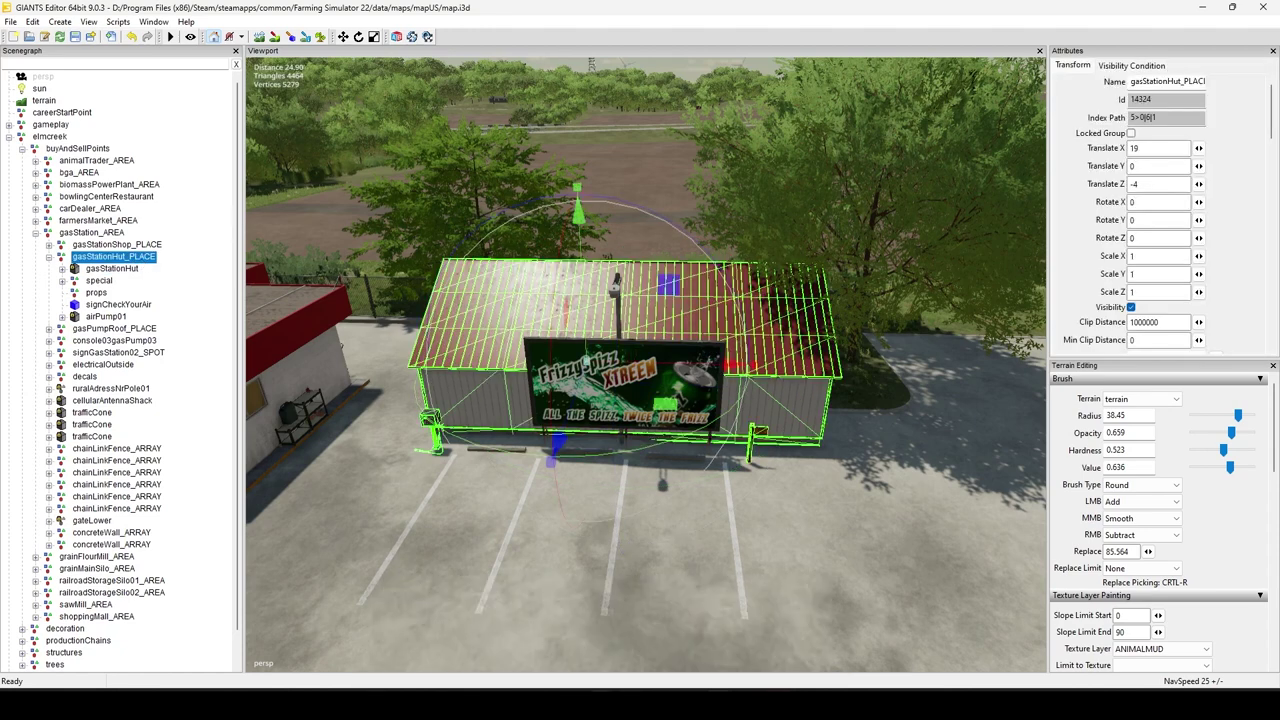
Step: Check the contents of the Test folder in File Explorer and return to the mapUS map in GIANTS Editor
{"action": "left_click", "coordinate": [603, 704]}
{"action": "left_click", "coordinate": [455, 636]}
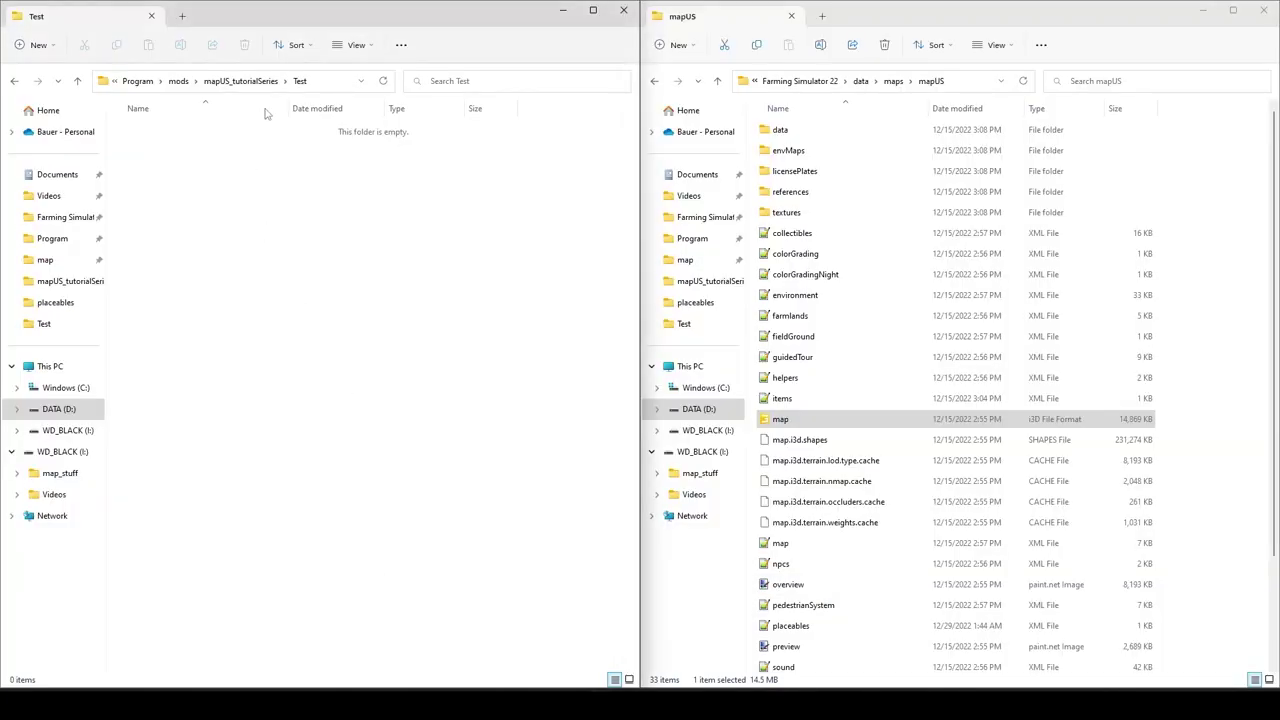
{"action": "mouse_move", "coordinate": [719, 700]}
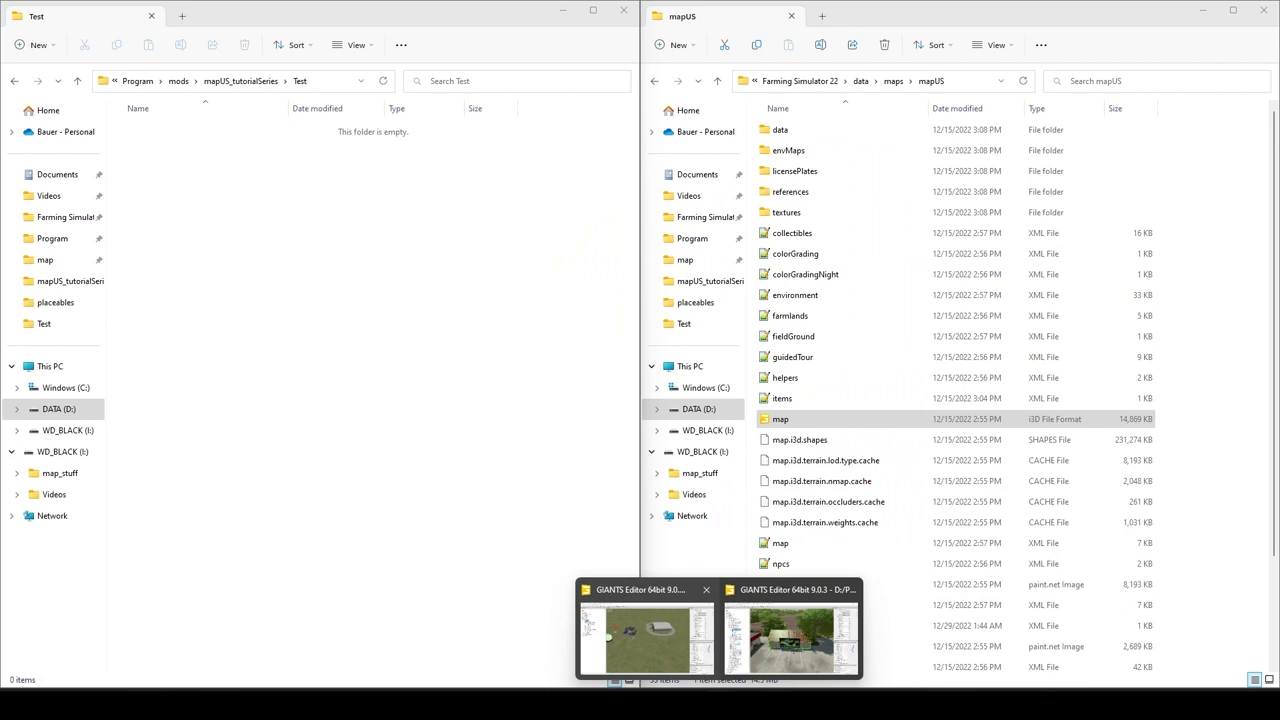
{"action": "left_click", "coordinate": [790, 638]}
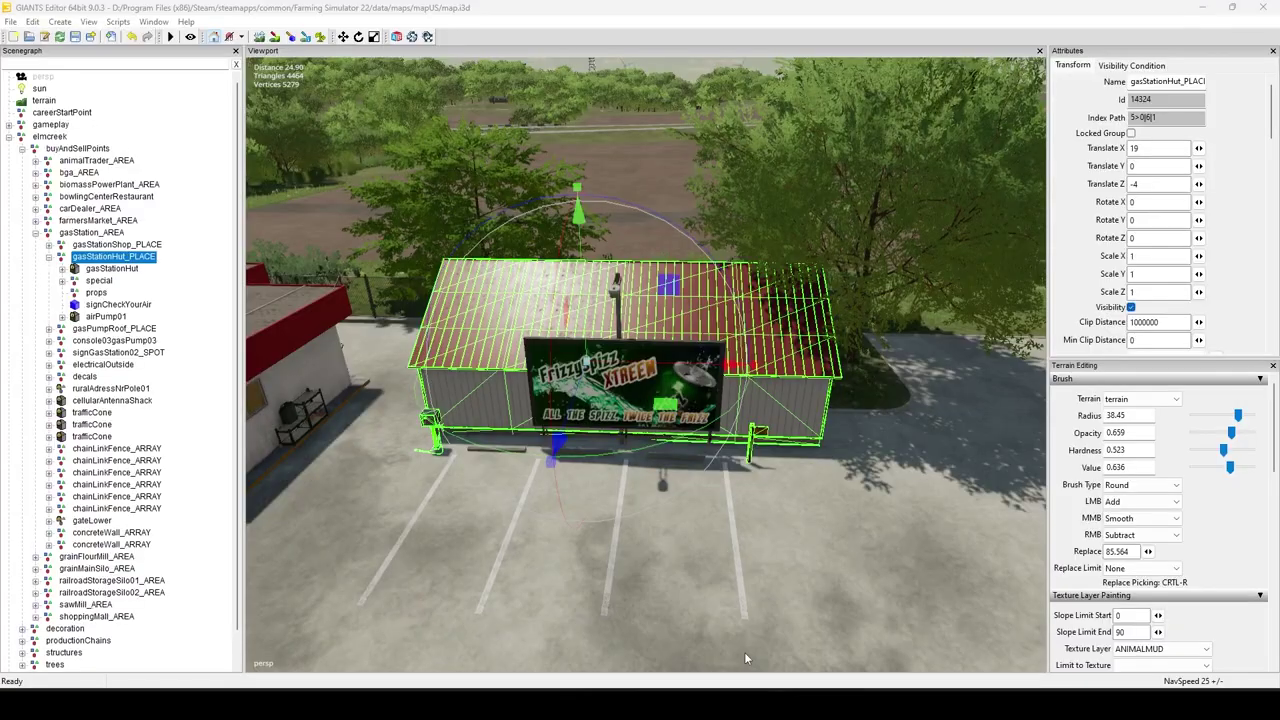
Step: Export gasStationHut_PLACE with its files into Test as fsgdfag, without the parent directory structure and without game relative paths
{"action": "left_click", "coordinate": [10, 21]}
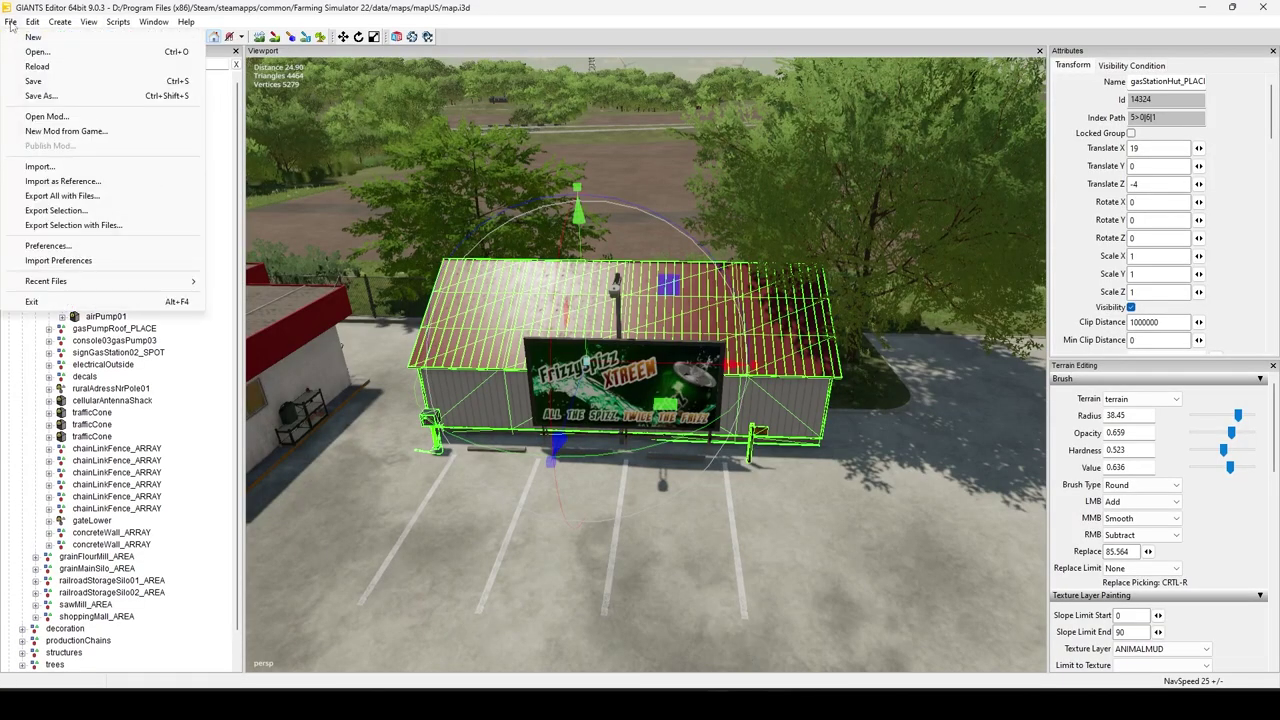
{"action": "left_click", "coordinate": [54, 226]}
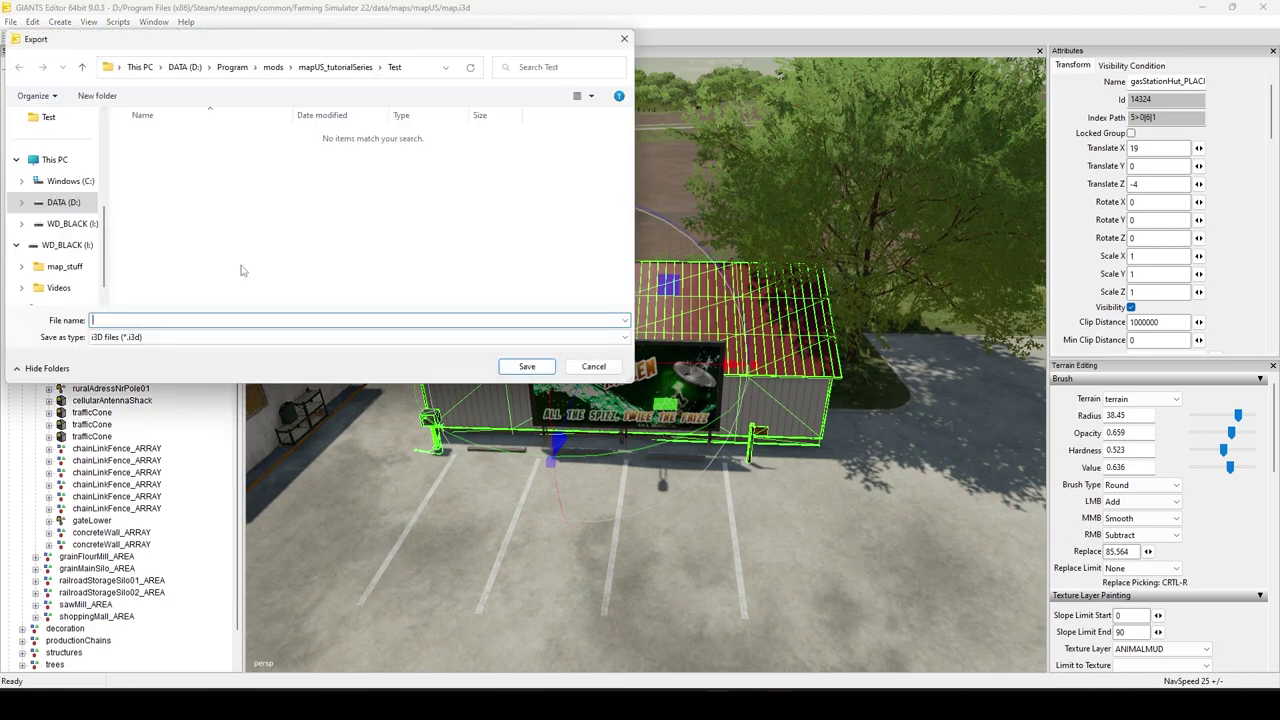
{"action": "type", "text": "fsgdfag"}
{"action": "left_click", "coordinate": [527, 367]}
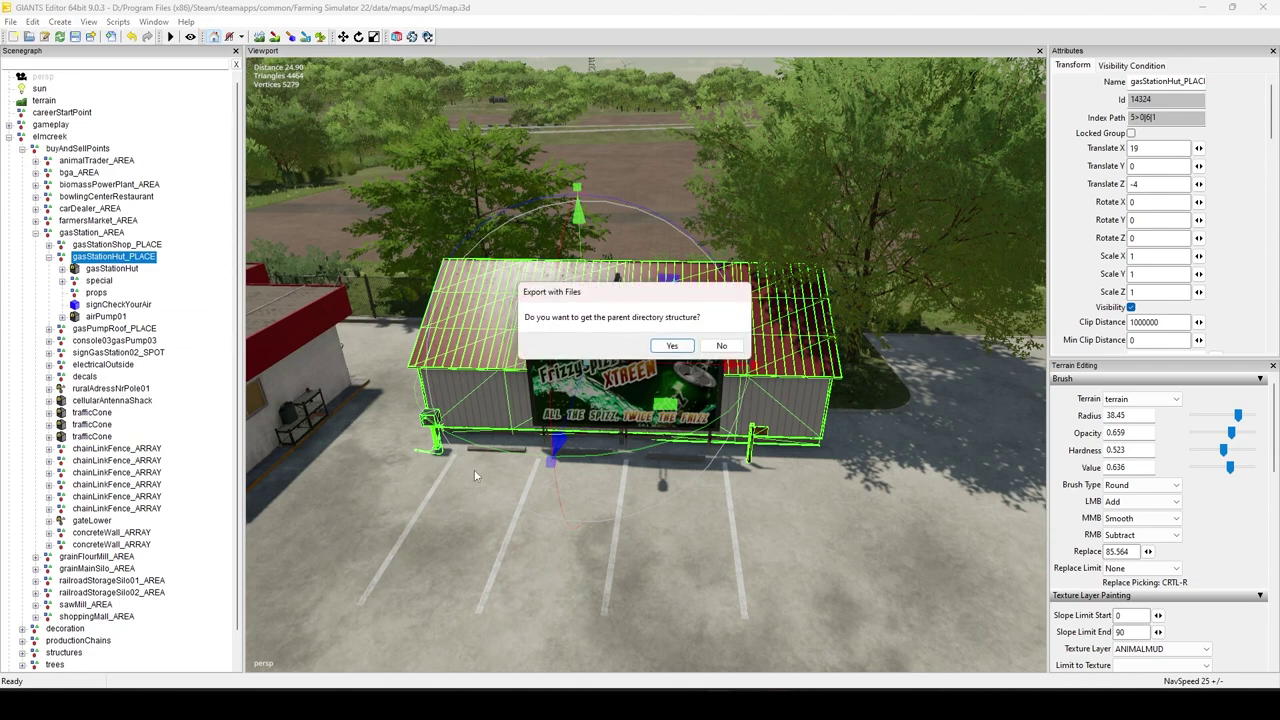
{"action": "left_click", "coordinate": [722, 346]}
{"action": "left_click", "coordinate": [733, 350]}
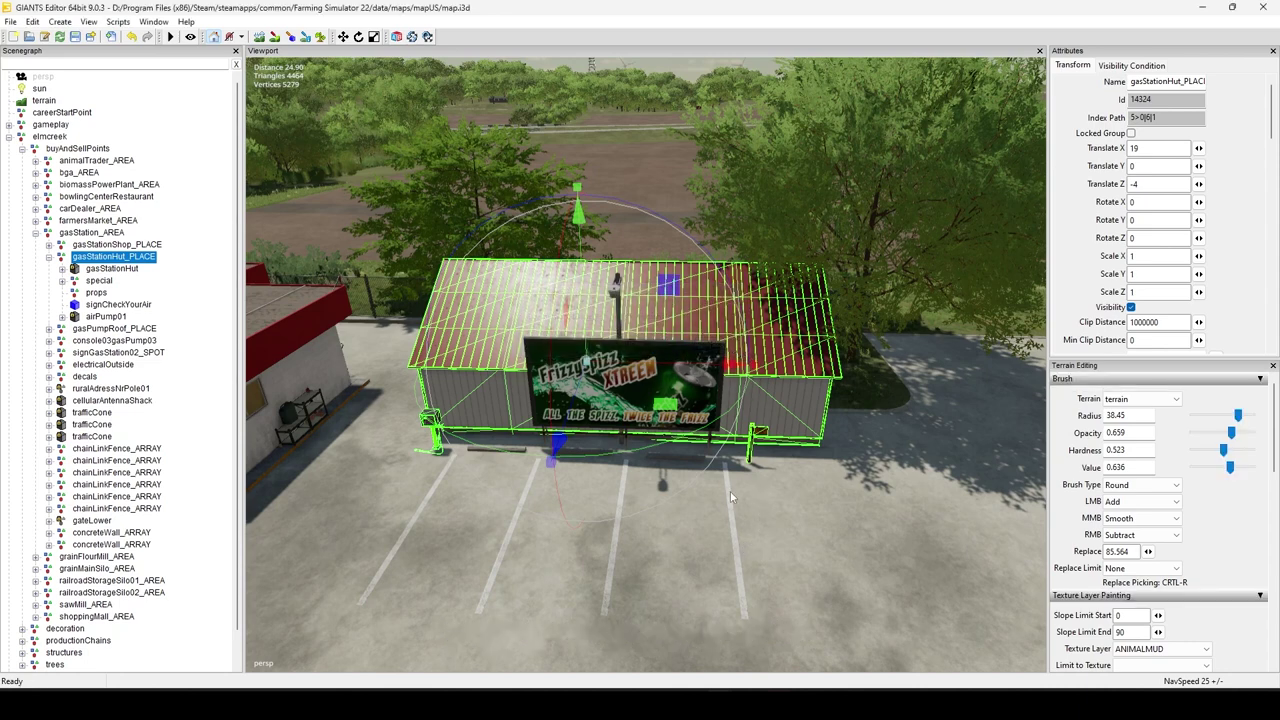
Step: Switch to File Explorer and check the textures, shared and shaders folders exported into Test
{"action": "mouse_move", "coordinate": [602, 704]}
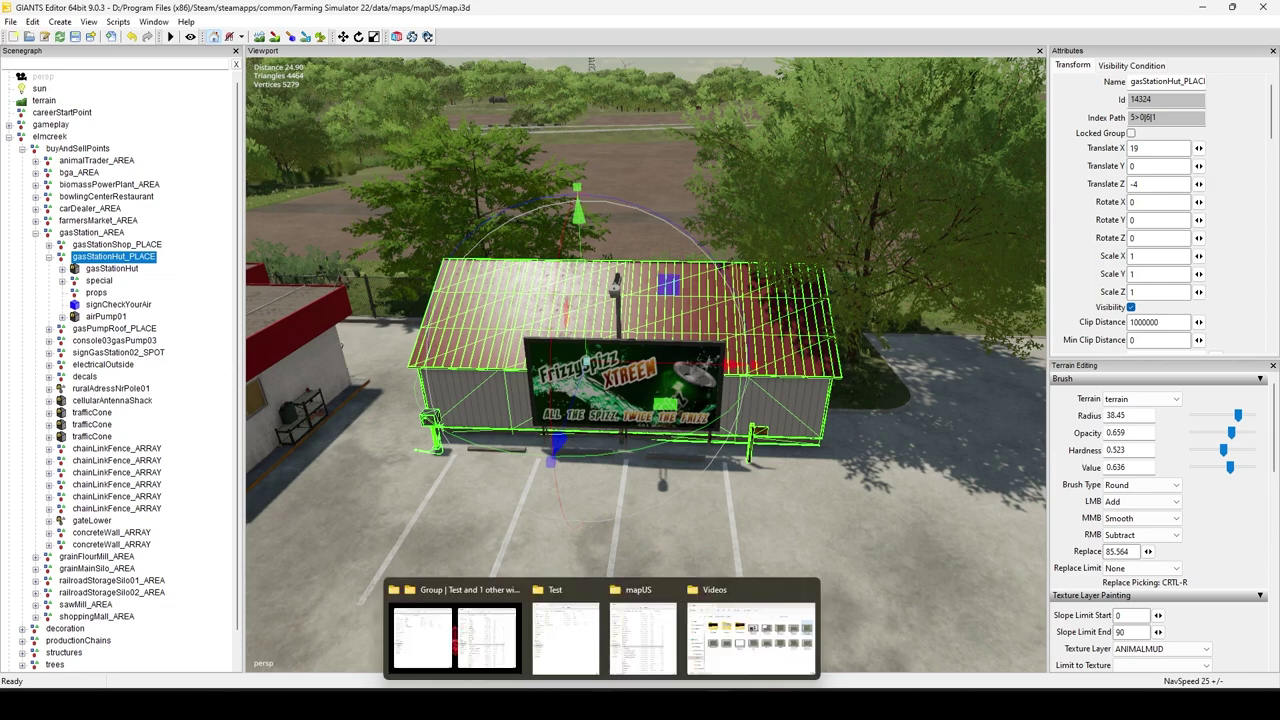
{"action": "left_click", "coordinate": [466, 601]}
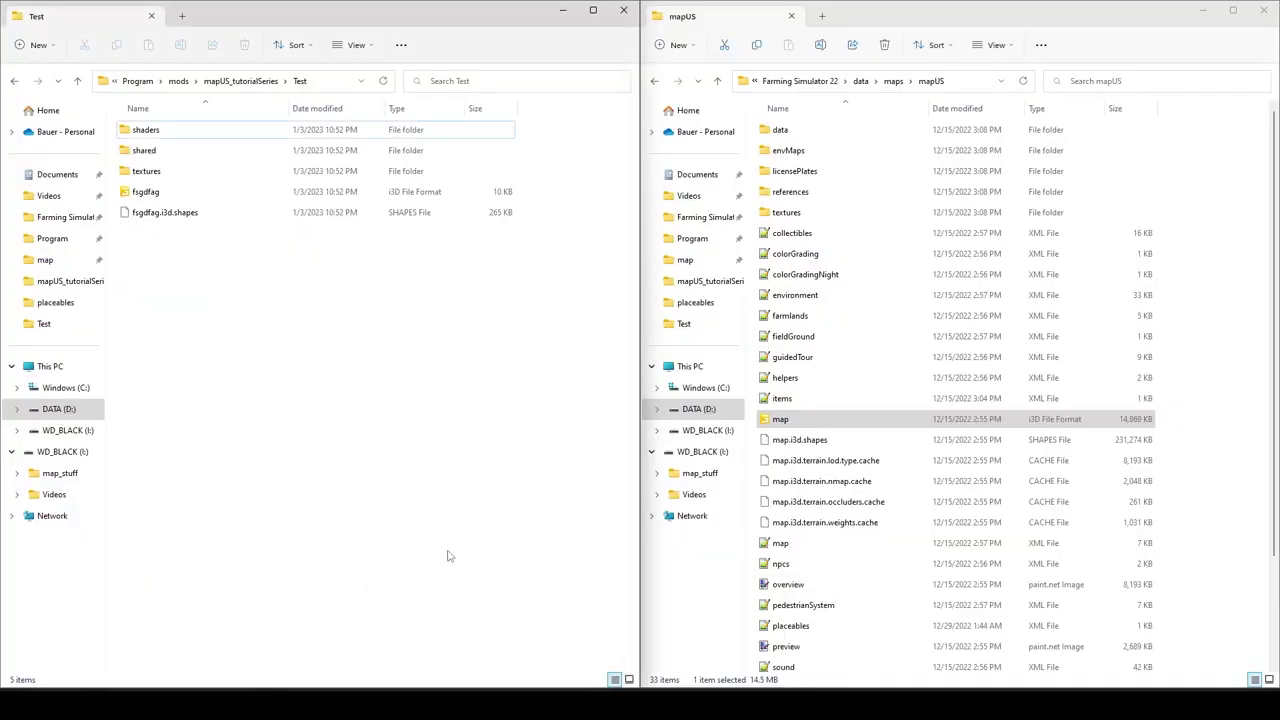
{"action": "double_click", "coordinate": [225, 172]}
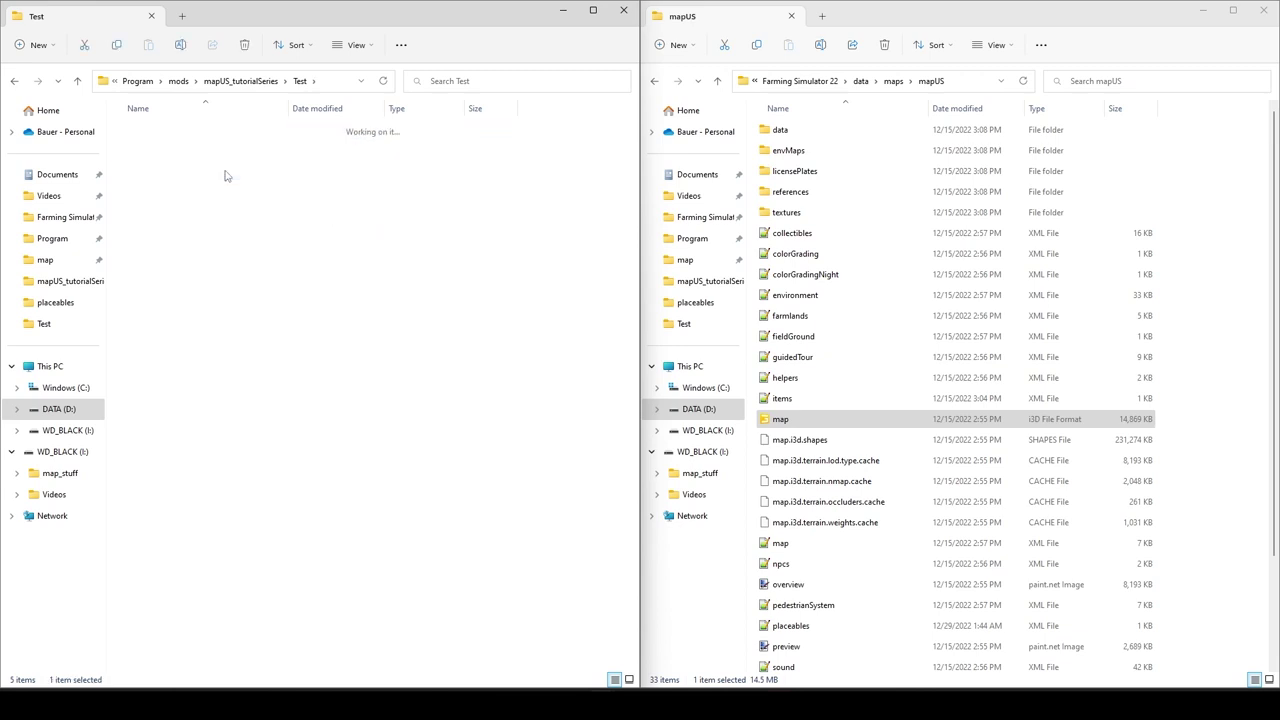
{"action": "left_click", "coordinate": [14, 81]}
{"action": "left_click", "coordinate": [147, 152]}
{"action": "double_click", "coordinate": [147, 152]}
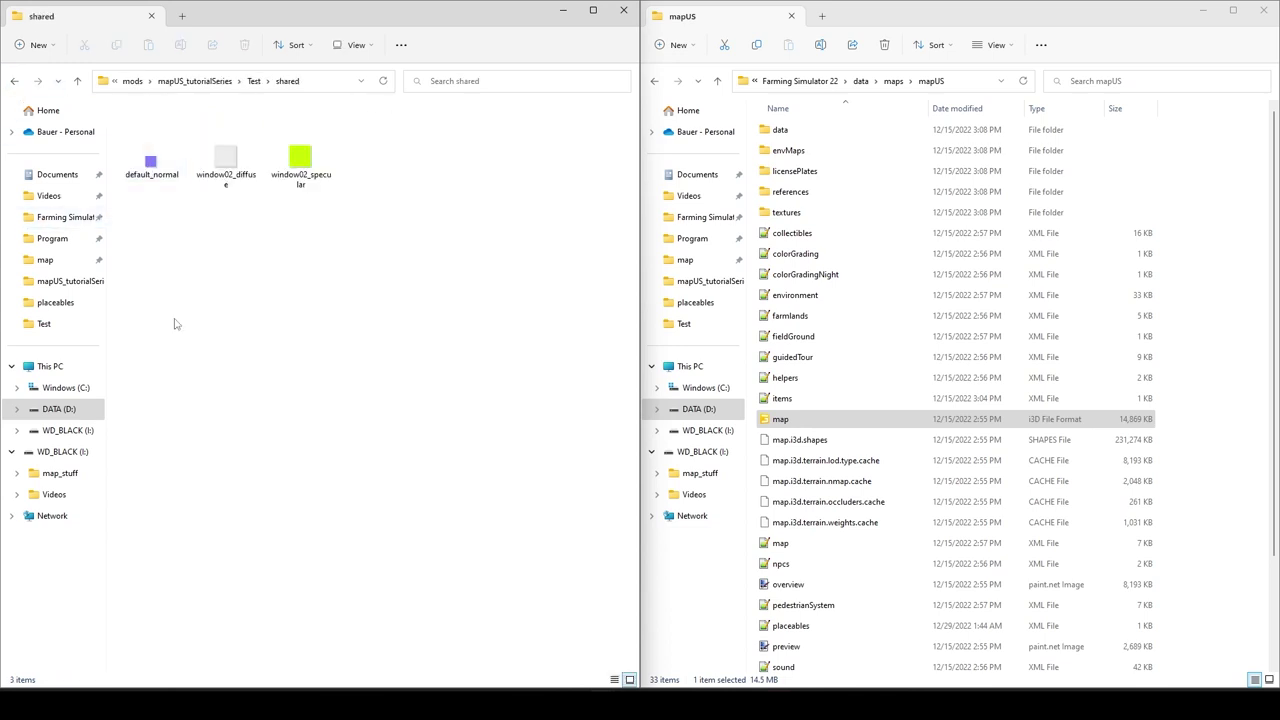
{"action": "left_click", "coordinate": [14, 81]}
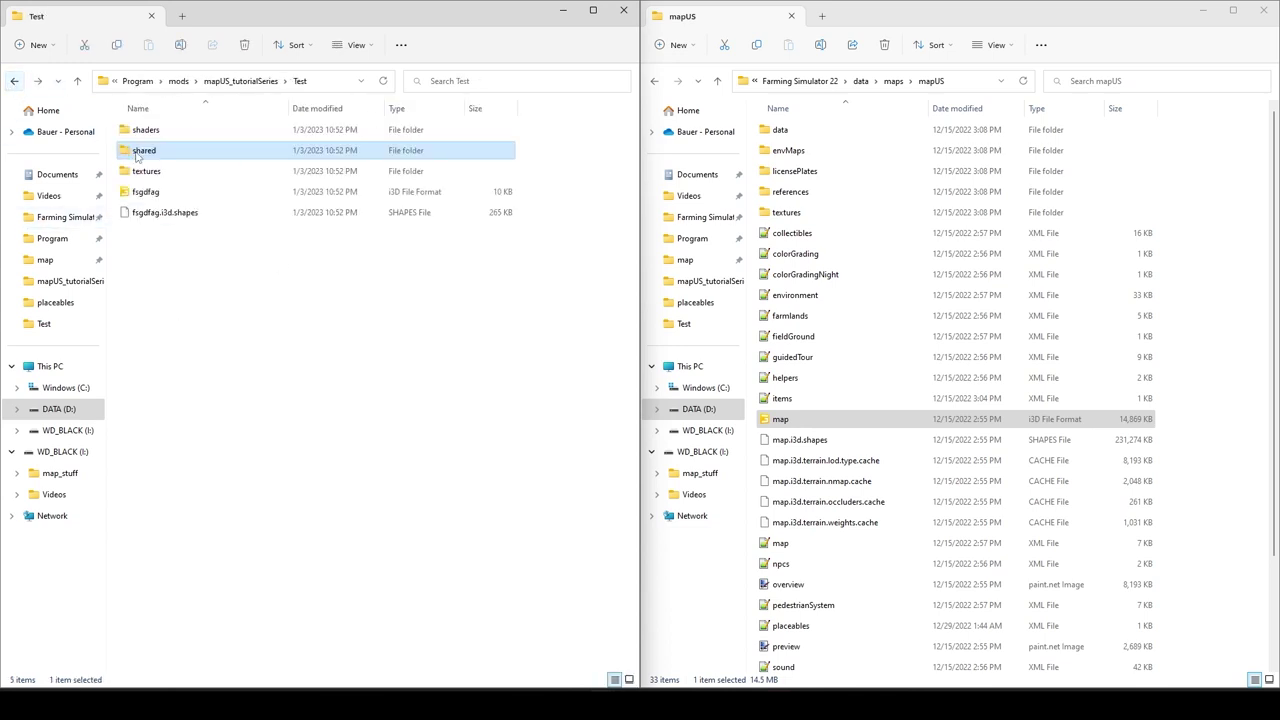
{"action": "double_click", "coordinate": [140, 130]}
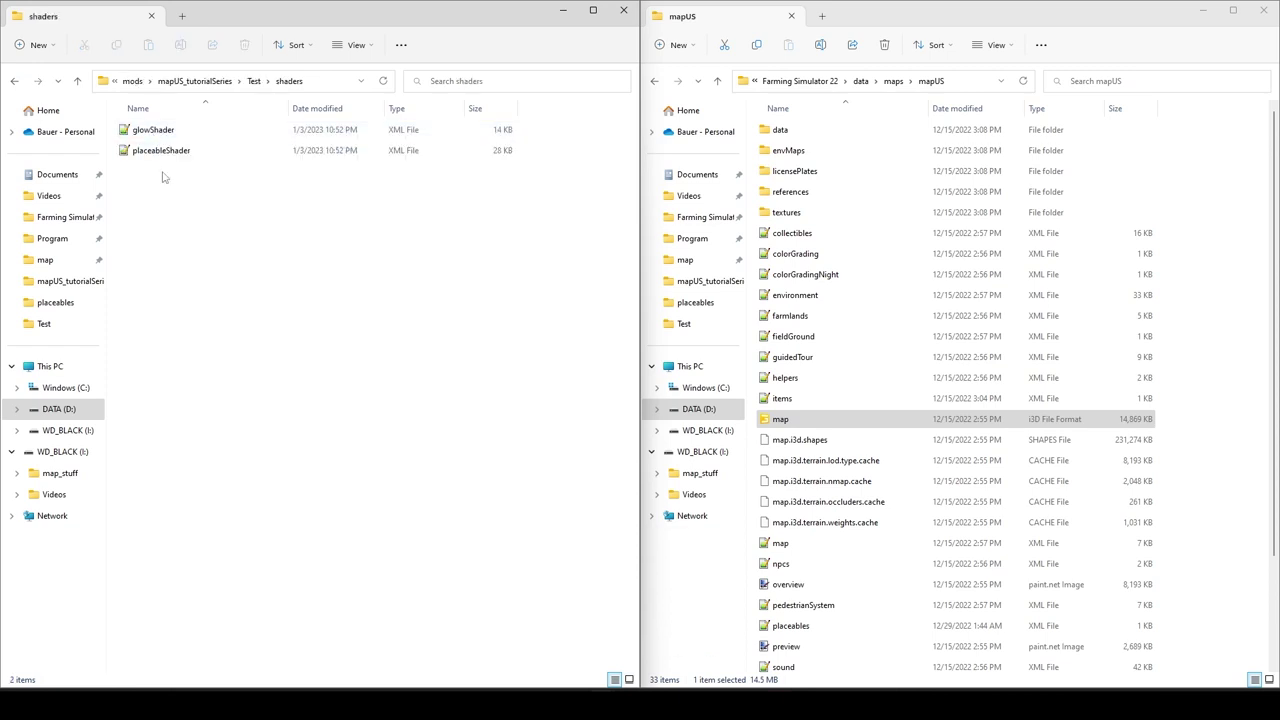
{"action": "left_click", "coordinate": [14, 81]}
Step: Open the exported fsgdfag.i3d from Test in Notepad++, examine its texture, shader and shared file paths, and close it
{"action": "left_click", "coordinate": [160, 196]}
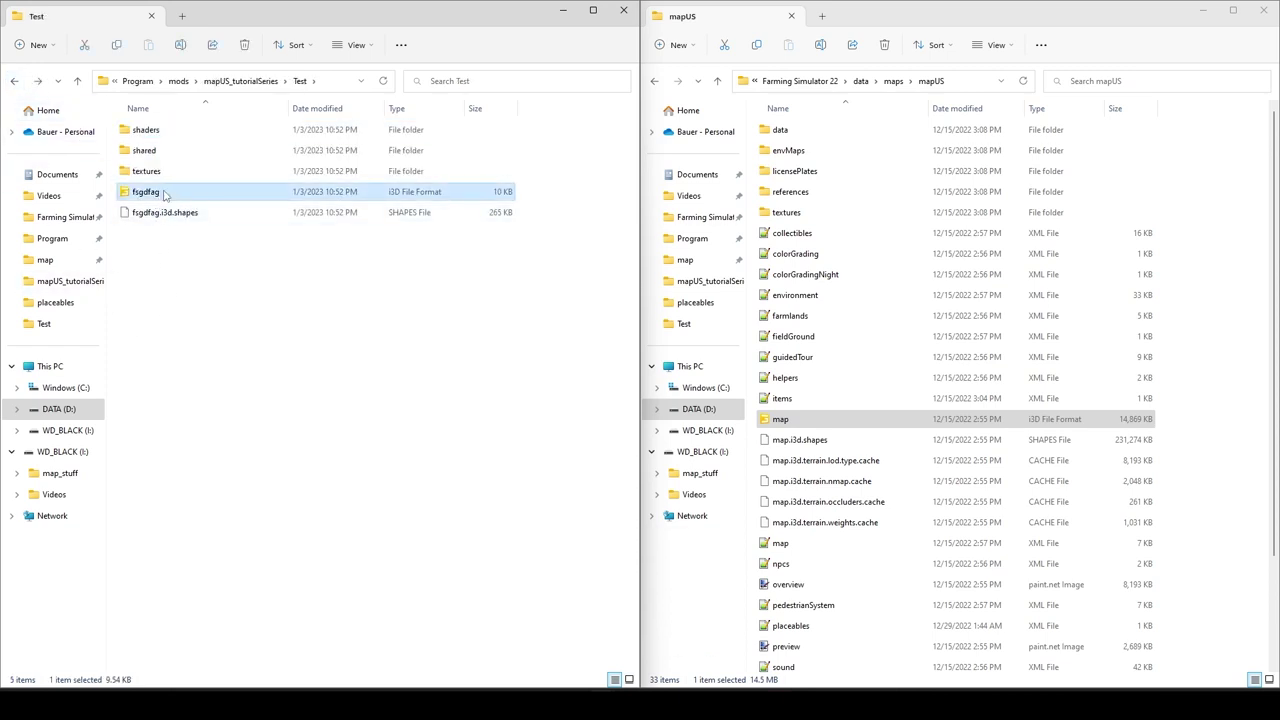
{"action": "right_click", "coordinate": [166, 197]}
{"action": "mouse_move", "coordinate": [232, 262]}
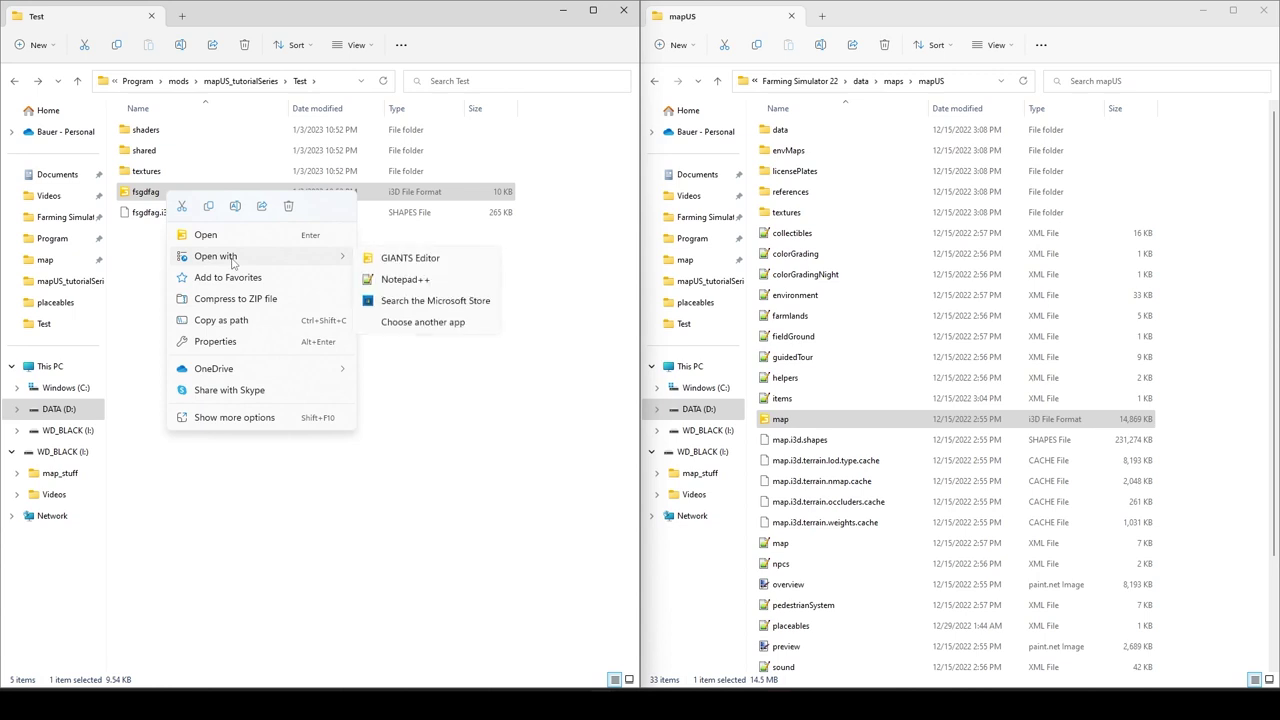
{"action": "left_click", "coordinate": [405, 279]}
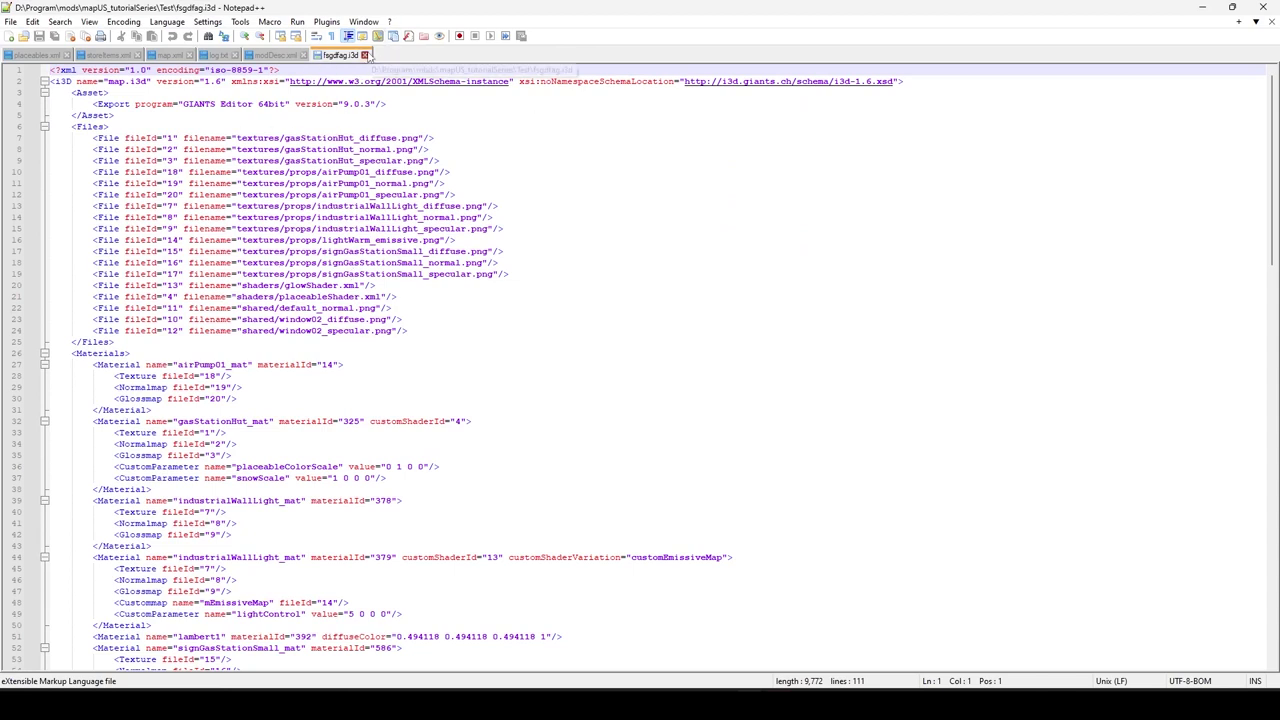
{"action": "left_click", "coordinate": [366, 55]}
{"action": "left_click", "coordinate": [1202, 7]}
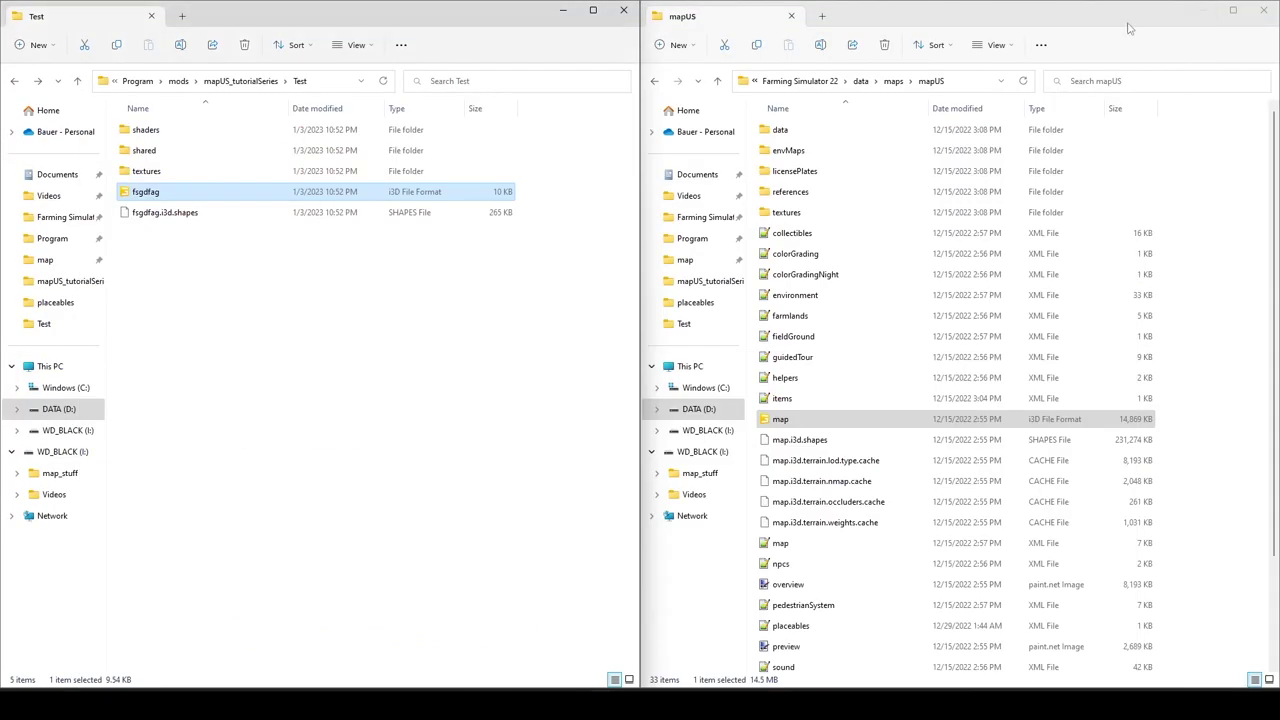
Step: Switch to the mapUS map in GIANTS Editor and survey the gas station, surrounding fields, industrial sites and wider terrain
{"action": "mouse_move", "coordinate": [602, 704]}
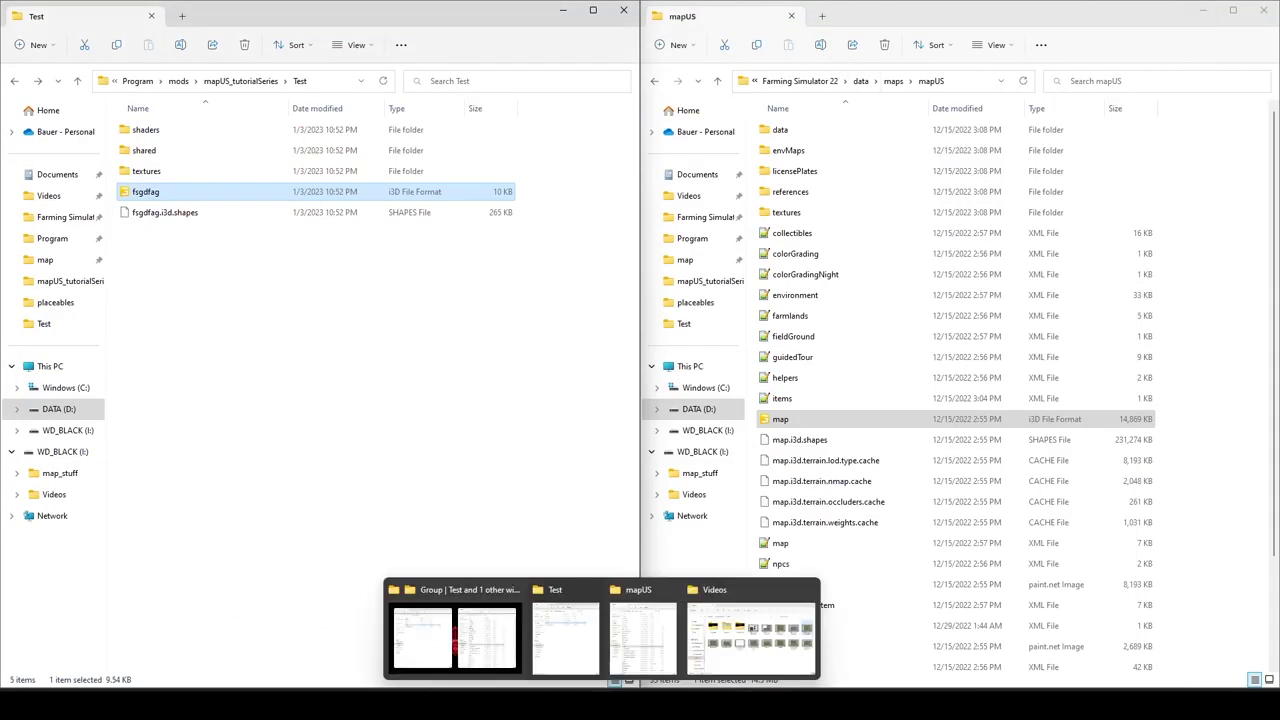
{"action": "mouse_move", "coordinate": [719, 704]}
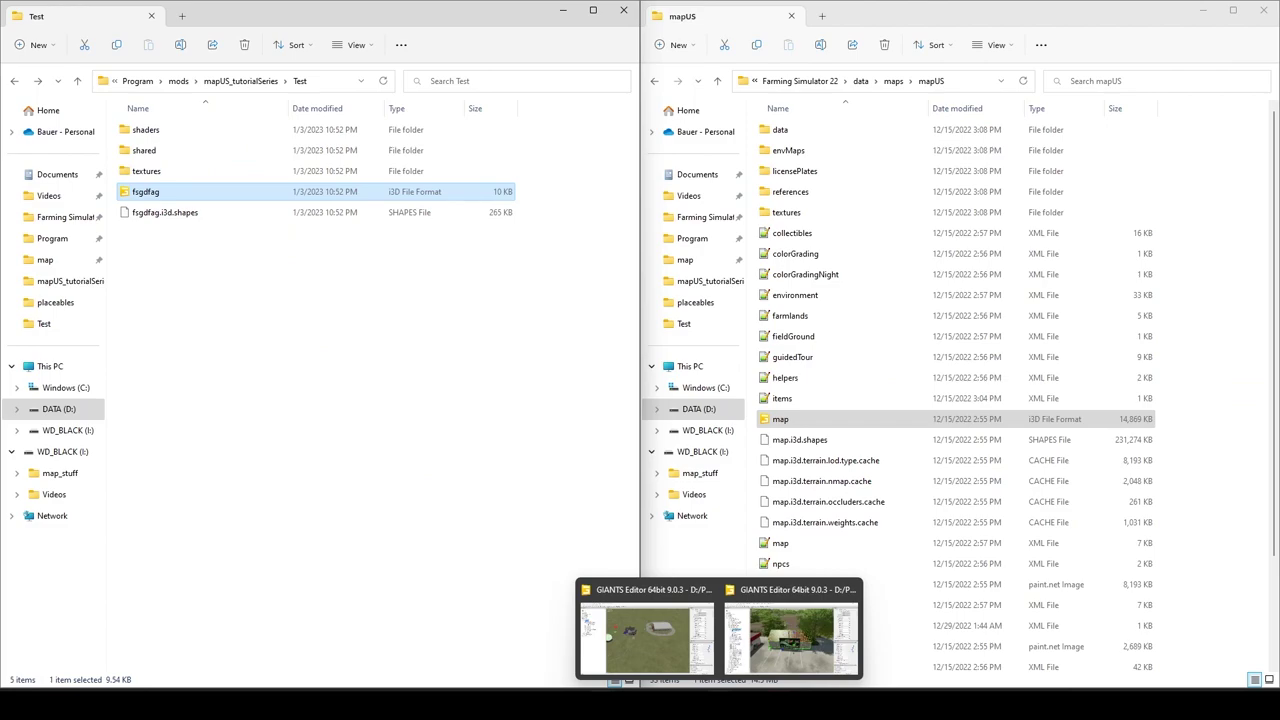
{"action": "left_click", "coordinate": [770, 600]}
{"action": "right_click_drag", "start_coordinate": [913, 357], "coordinate": [752, 398], "text": "alt"}
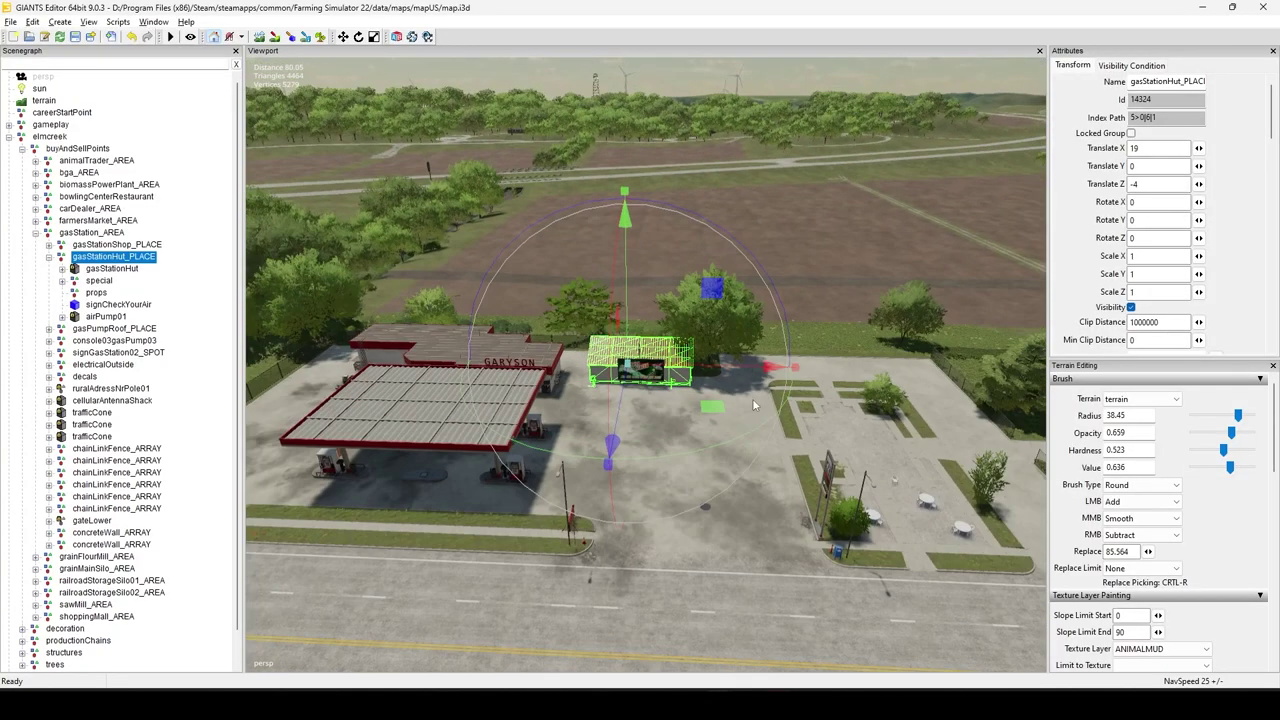
{"action": "middle_click_drag", "start_coordinate": [752, 398], "coordinate": [700, 516], "text": "alt"}
{"action": "left_click_drag", "start_coordinate": [700, 516], "coordinate": [831, 401], "text": "alt"}
{"action": "right_click_drag", "start_coordinate": [831, 400], "coordinate": [723, 444]}
{"action": "left_click_drag", "start_coordinate": [723, 444], "coordinate": [494, 447], "text": "alt"}
{"action": "right_click_drag", "start_coordinate": [494, 453], "coordinate": [662, 444]}
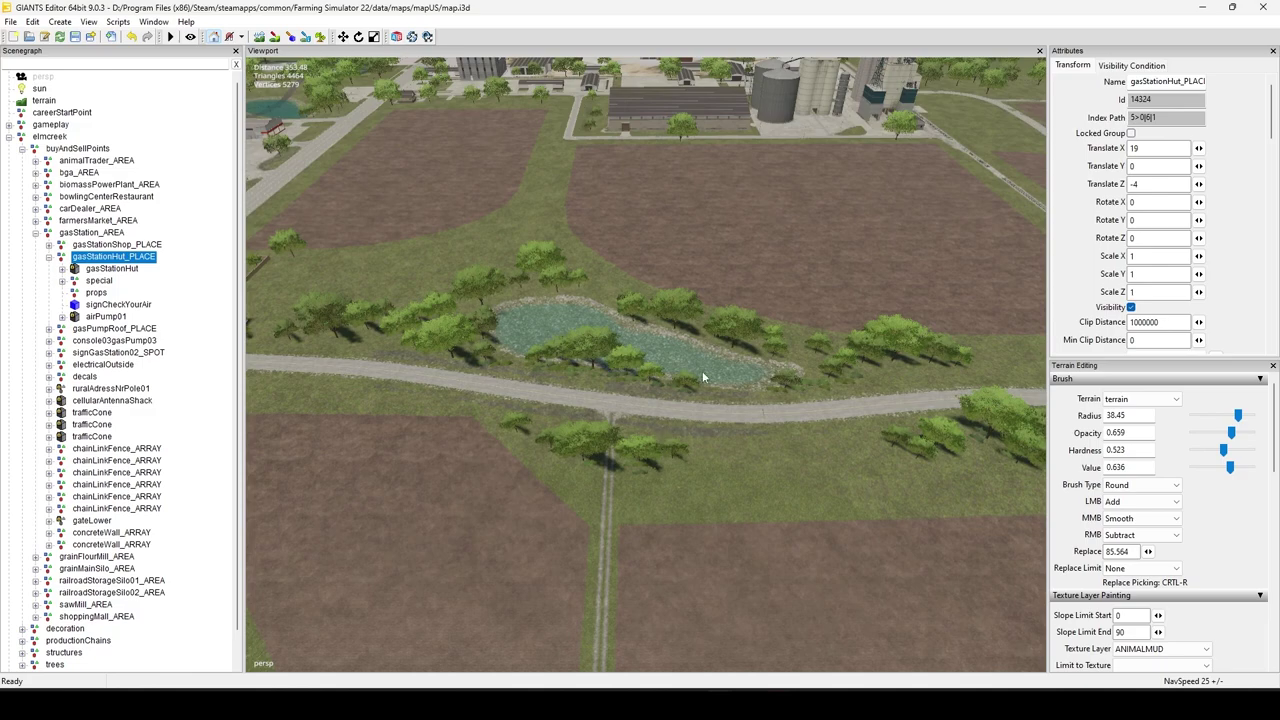
{"action": "mouse_move", "coordinate": [679, 283]}
{"action": "middle_mouse_down", "text": "alt"}
{"action": "mouse_move", "coordinate": [743, 509]}
{"action": "mouse_move", "coordinate": [699, 449]}
{"action": "mouse_move", "coordinate": [734, 654]}
{"action": "middle_mouse_up", "text": "alt"}
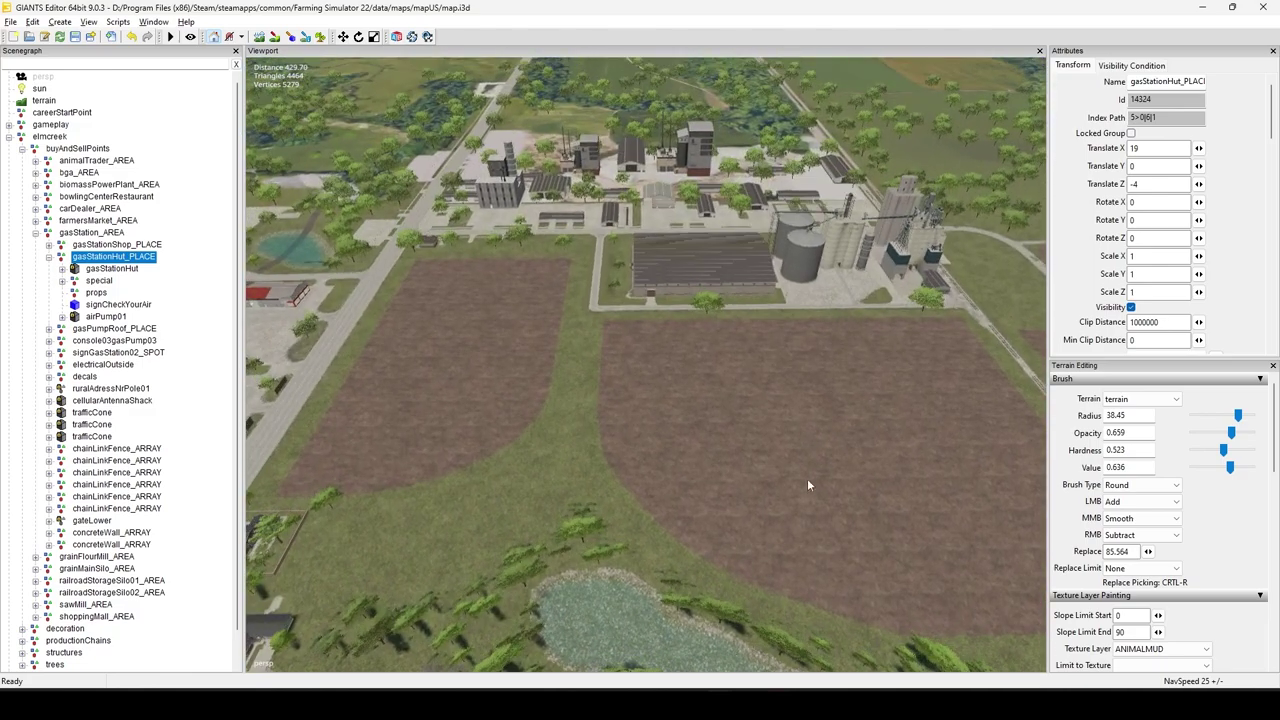
{"action": "left_click_drag", "start_coordinate": [808, 485], "coordinate": [488, 513], "text": "alt"}
{"action": "right_click_drag", "start_coordinate": [487, 506], "coordinate": [759, 473]}
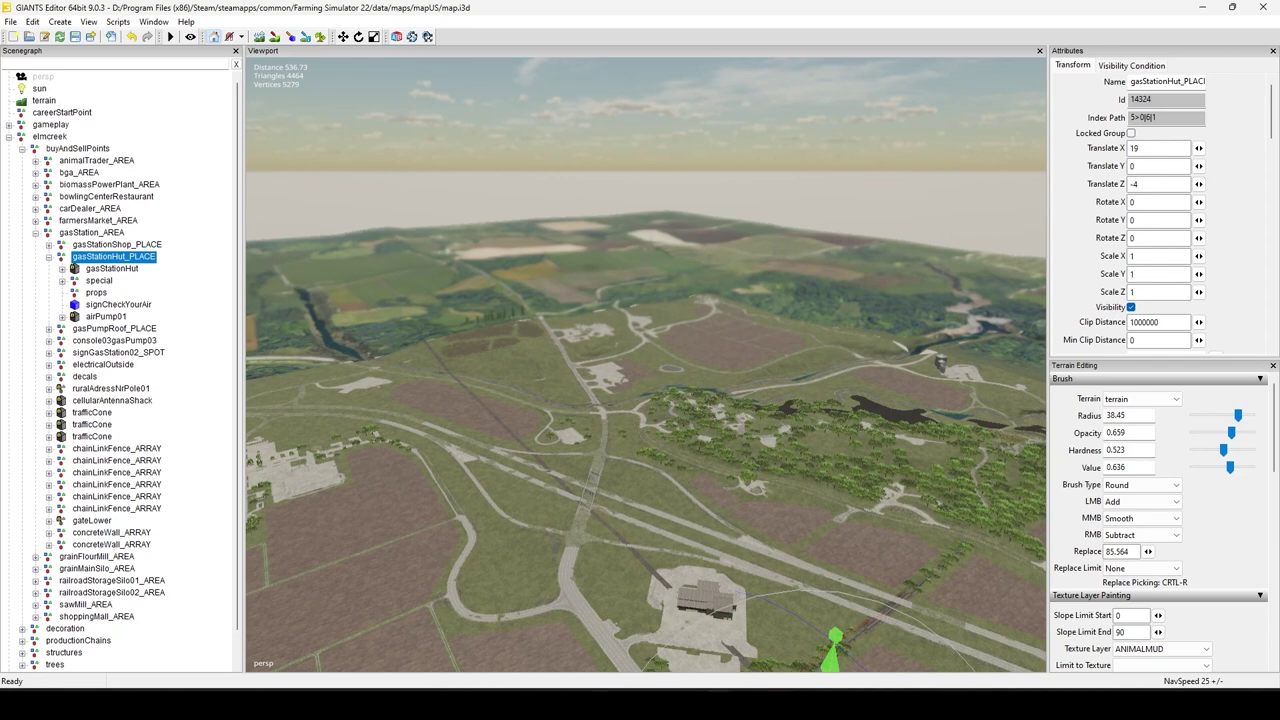
Step: Switch to File Explorer and delete the Test folder from mapUS_tutorialSeries
{"action": "left_click", "coordinate": [463, 600]}
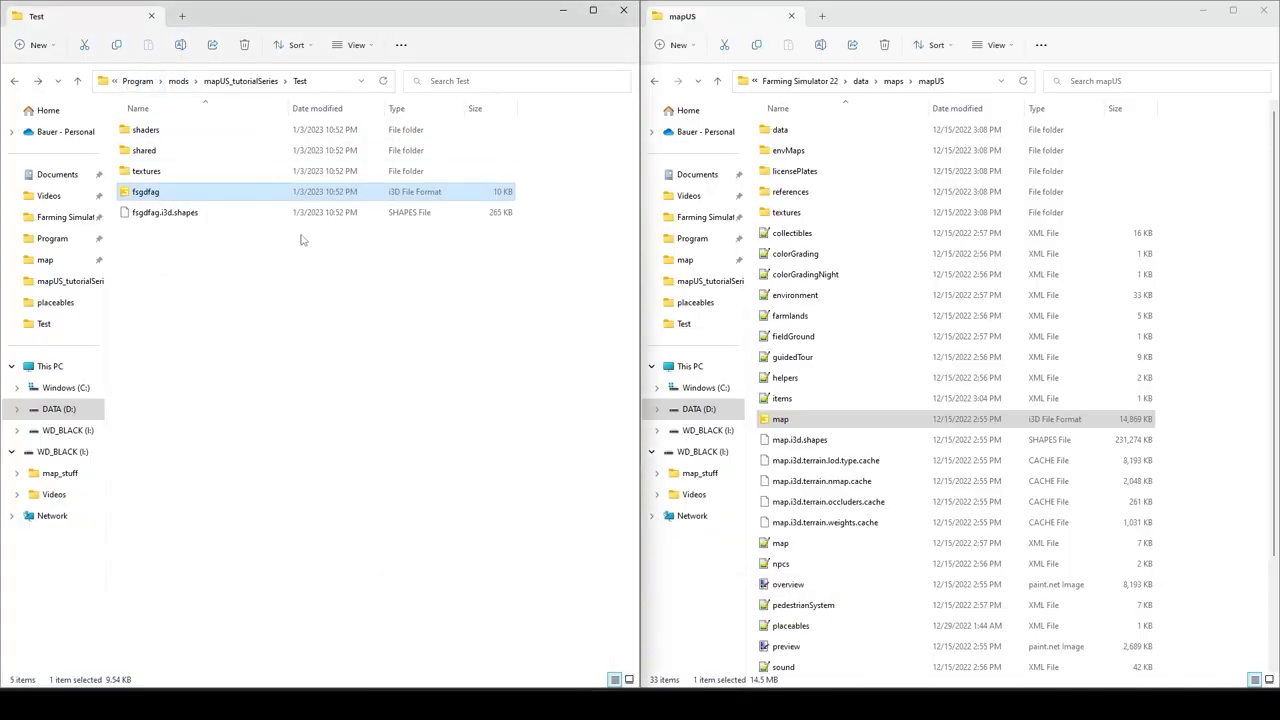
{"action": "left_click_drag", "start_coordinate": [303, 240], "coordinate": [218, 139]}
{"action": "left_click", "coordinate": [240, 81]}
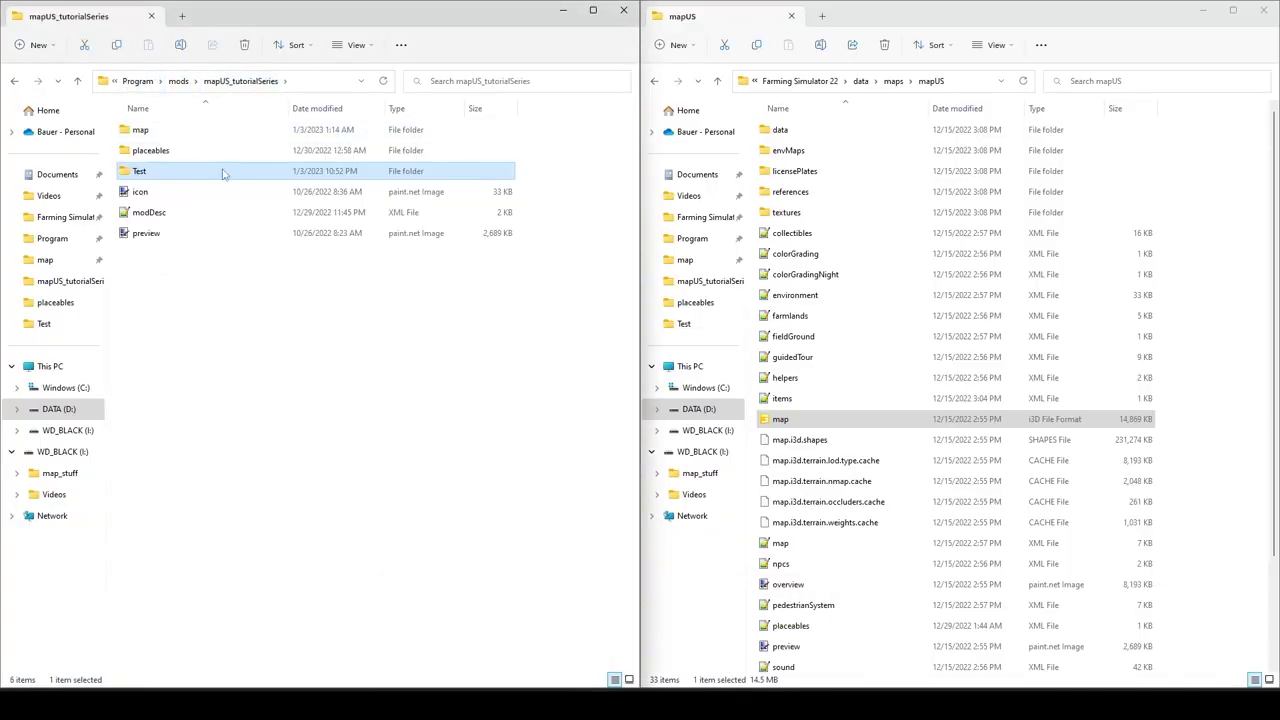
{"action": "left_click", "coordinate": [246, 46]}
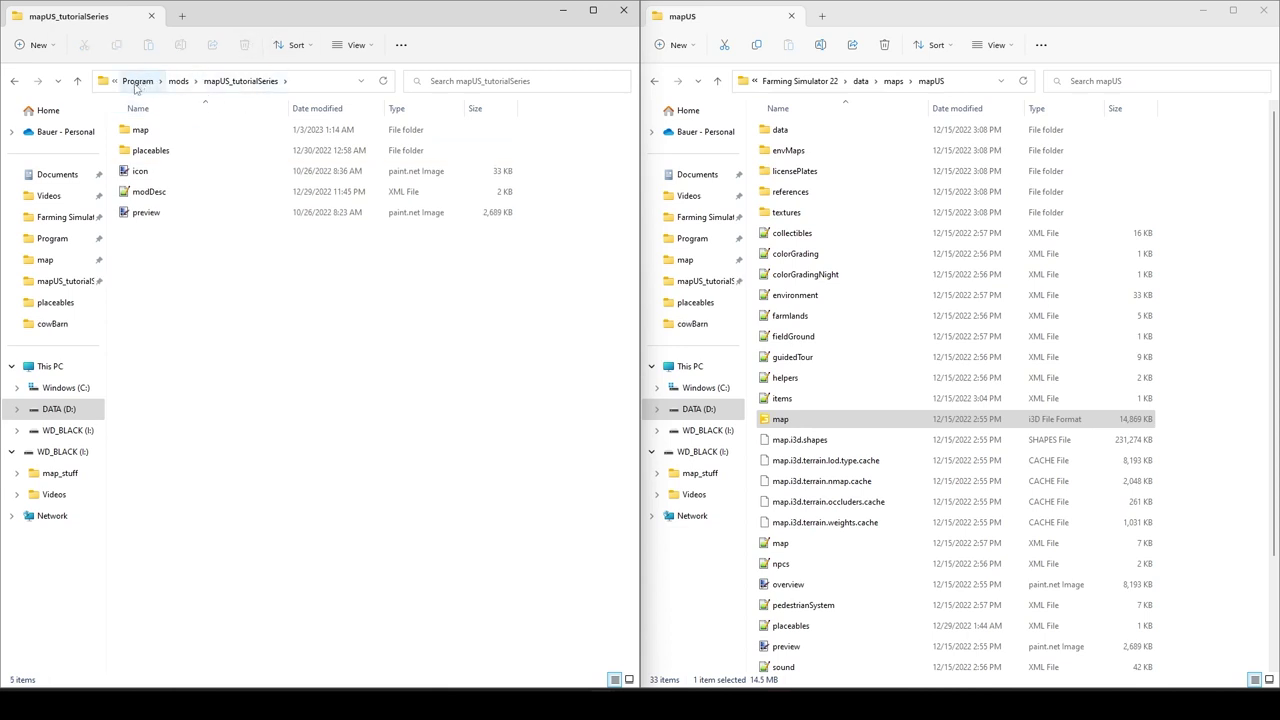
Step: Open the Prefabs folder inside Utilities in the FarmingSimulator2022 folder under Documents, My Games
{"action": "left_click", "coordinate": [60, 174]}
{"action": "left_click", "coordinate": [176, 172]}
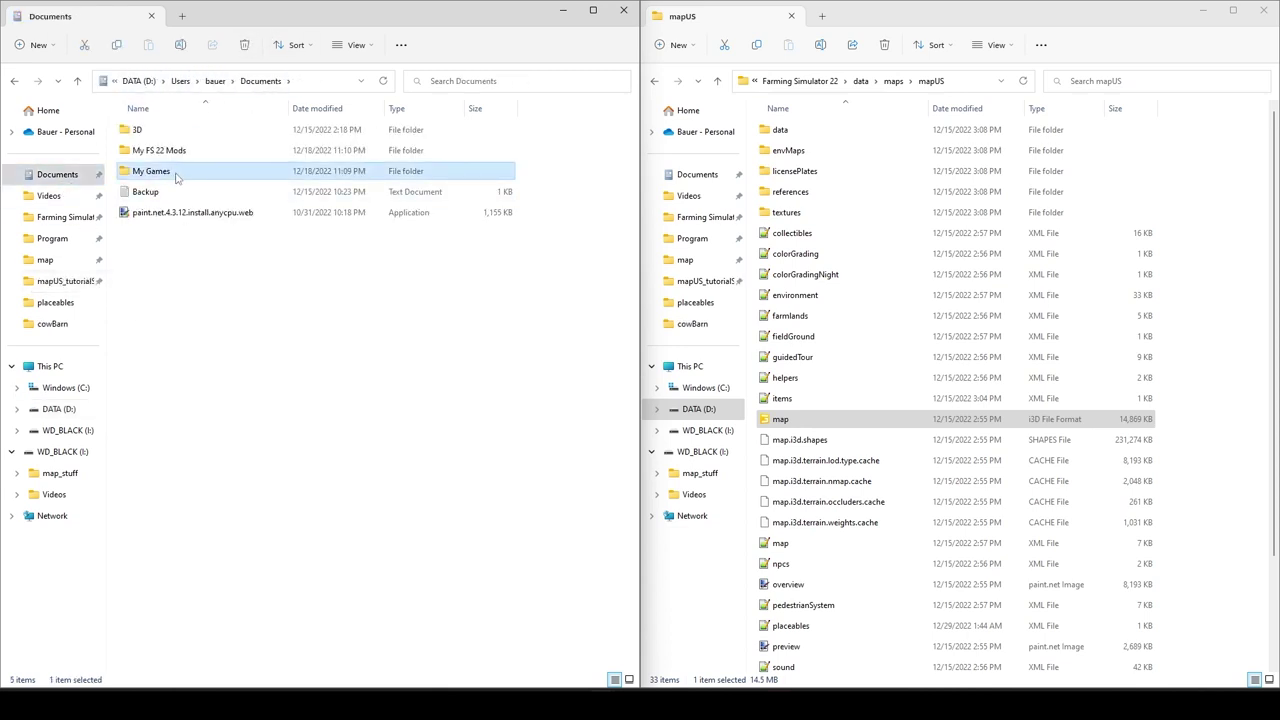
{"action": "double_click", "coordinate": [176, 174]}
{"action": "double_click", "coordinate": [182, 131]}
{"action": "scroll", "coordinate": [416, 400], "scroll_direction": "down", "scroll_amount": 3}
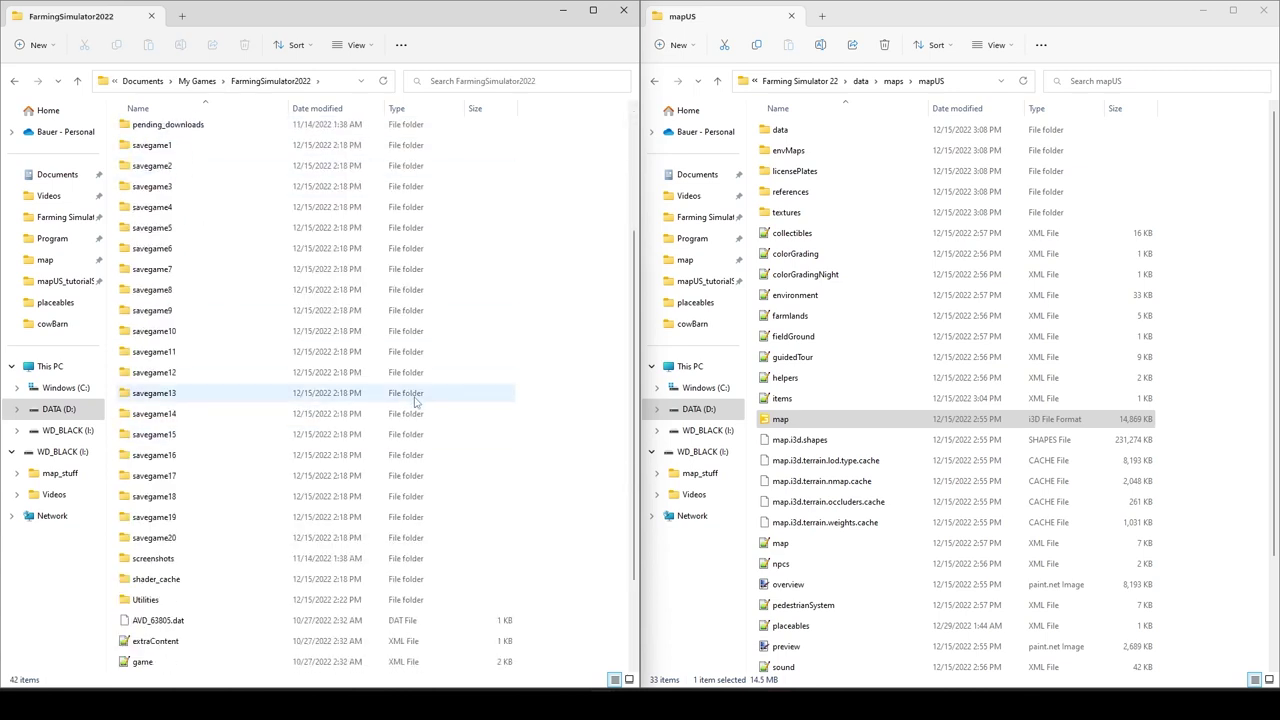
{"action": "double_click", "coordinate": [145, 482]}
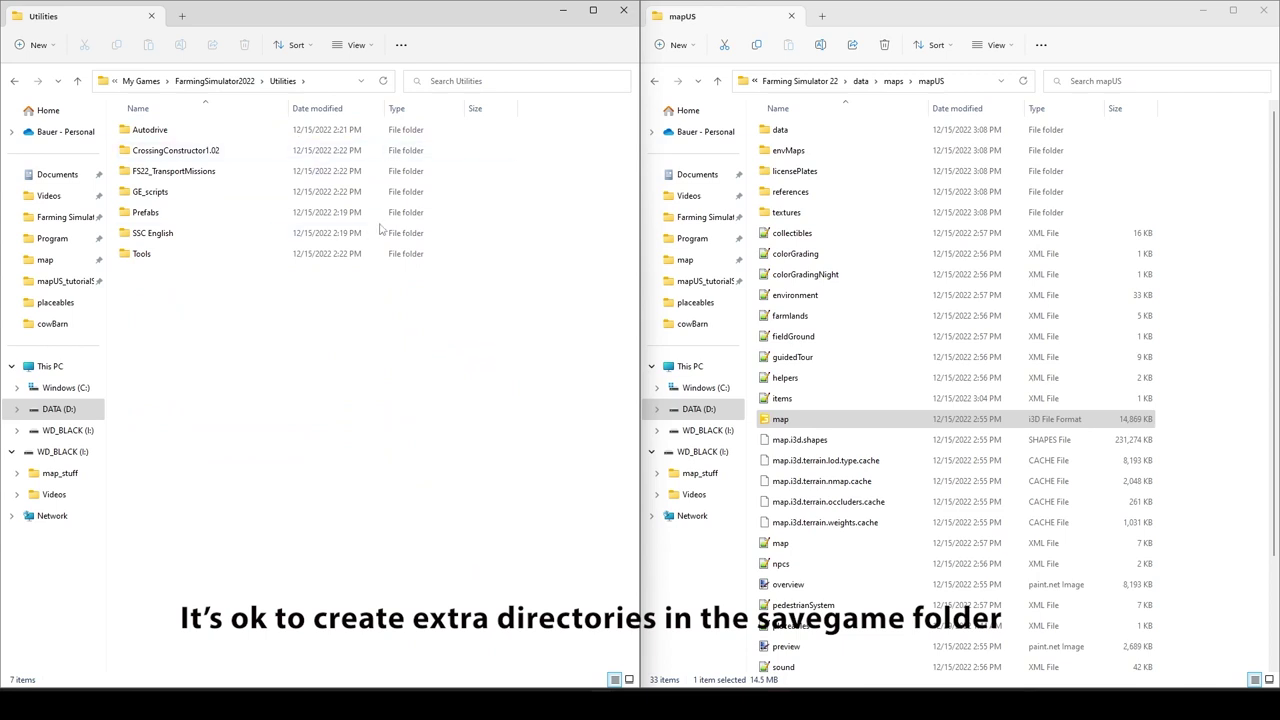
{"action": "double_click", "coordinate": [309, 213]}
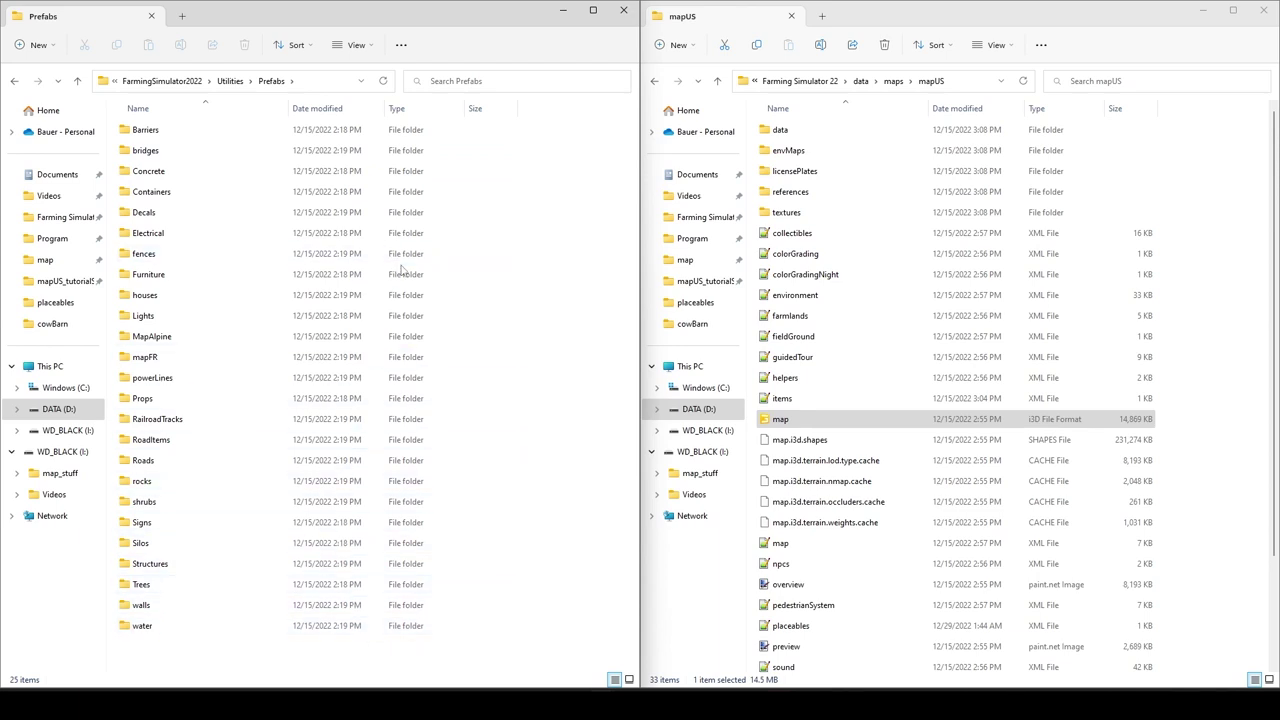
Step: Look through the tree i3d files in the Trees prefab folder and return to GIANTS Editor with both Explorer windows minimized
{"action": "double_click", "coordinate": [363, 588]}
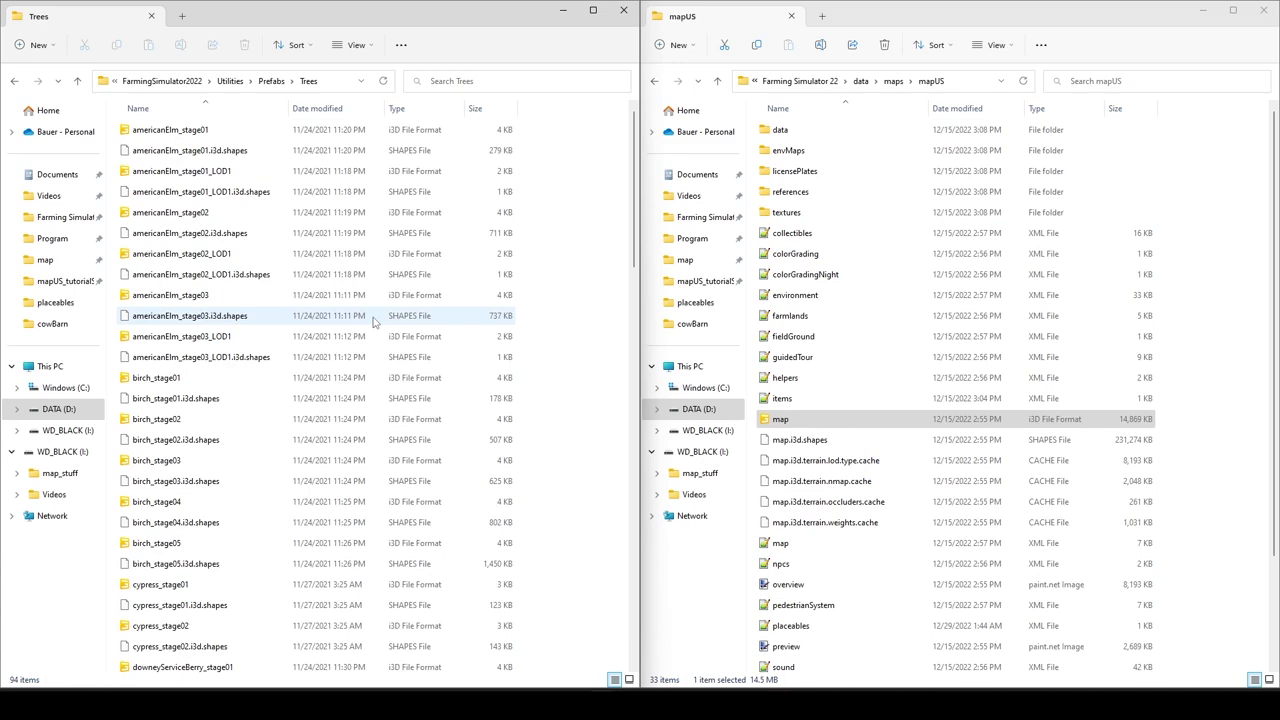
{"action": "scroll", "coordinate": [373, 320], "scroll_direction": "down", "scroll_amount": 12}
{"action": "scroll", "coordinate": [373, 320], "scroll_direction": "up", "scroll_amount": 4}
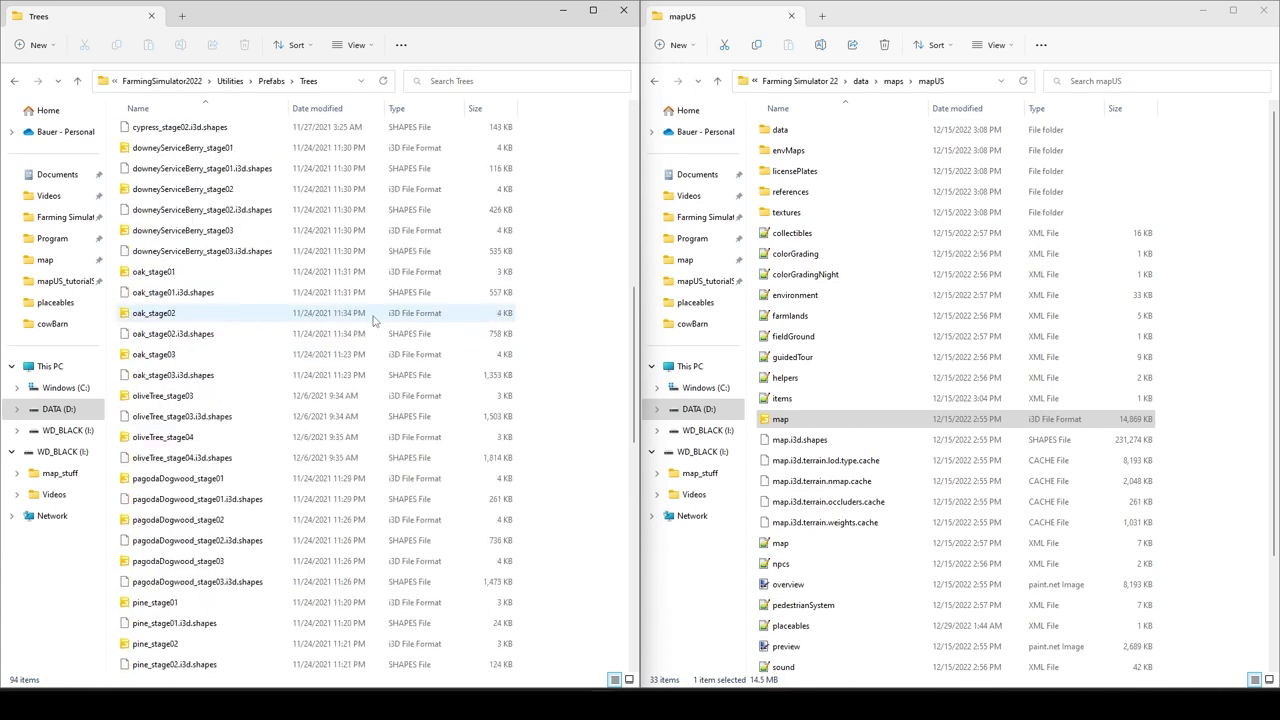
{"action": "scroll", "coordinate": [373, 320], "scroll_direction": "down", "scroll_amount": 12}
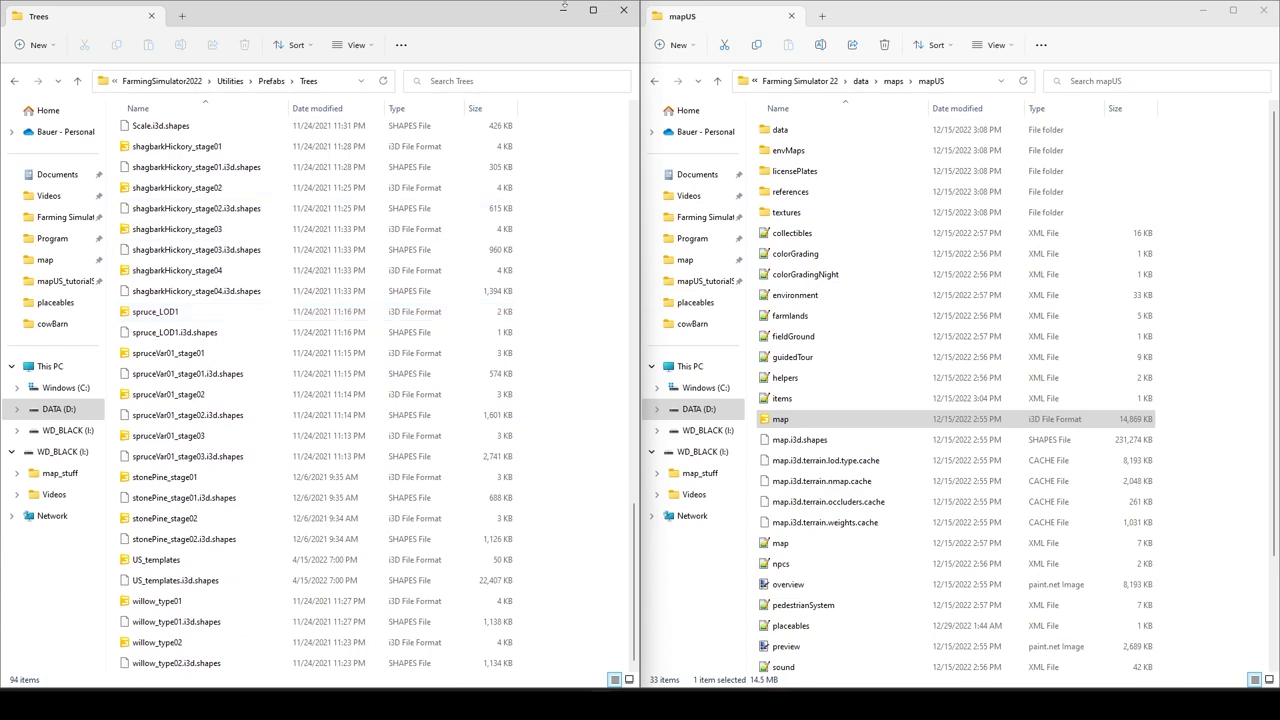
{"action": "left_click", "coordinate": [562, 10]}
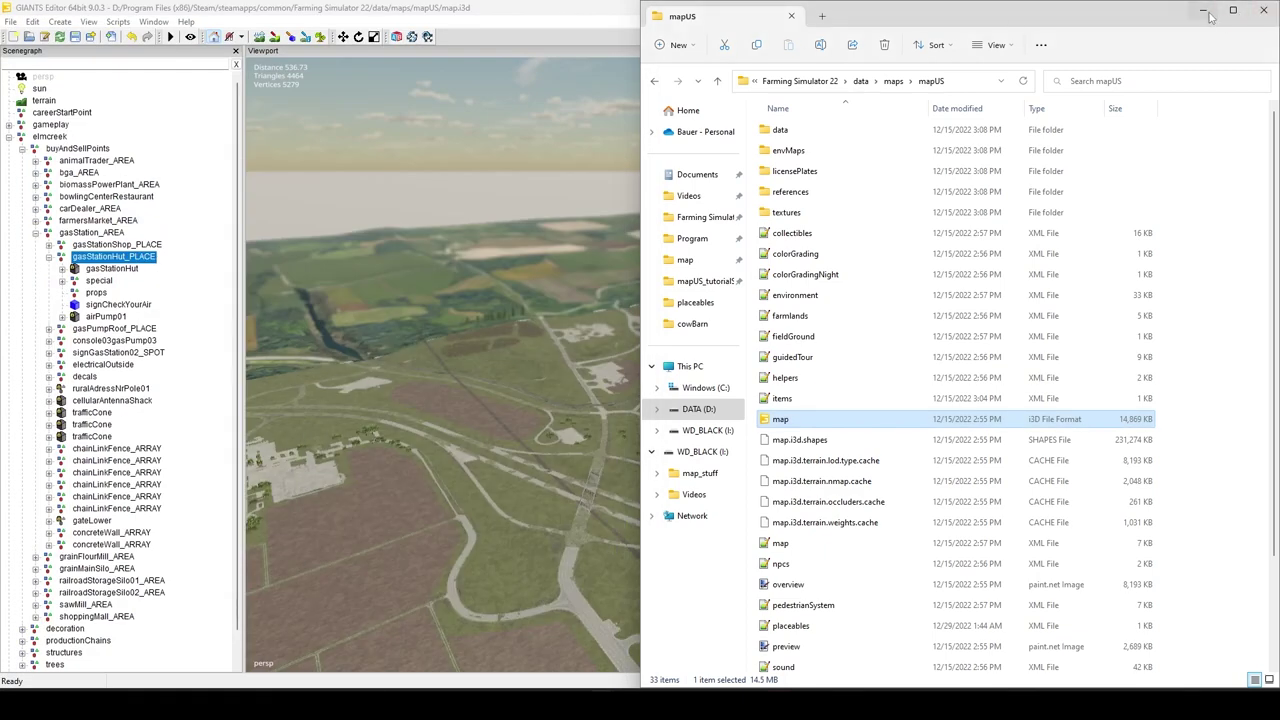
{"action": "left_click", "coordinate": [1205, 12]}
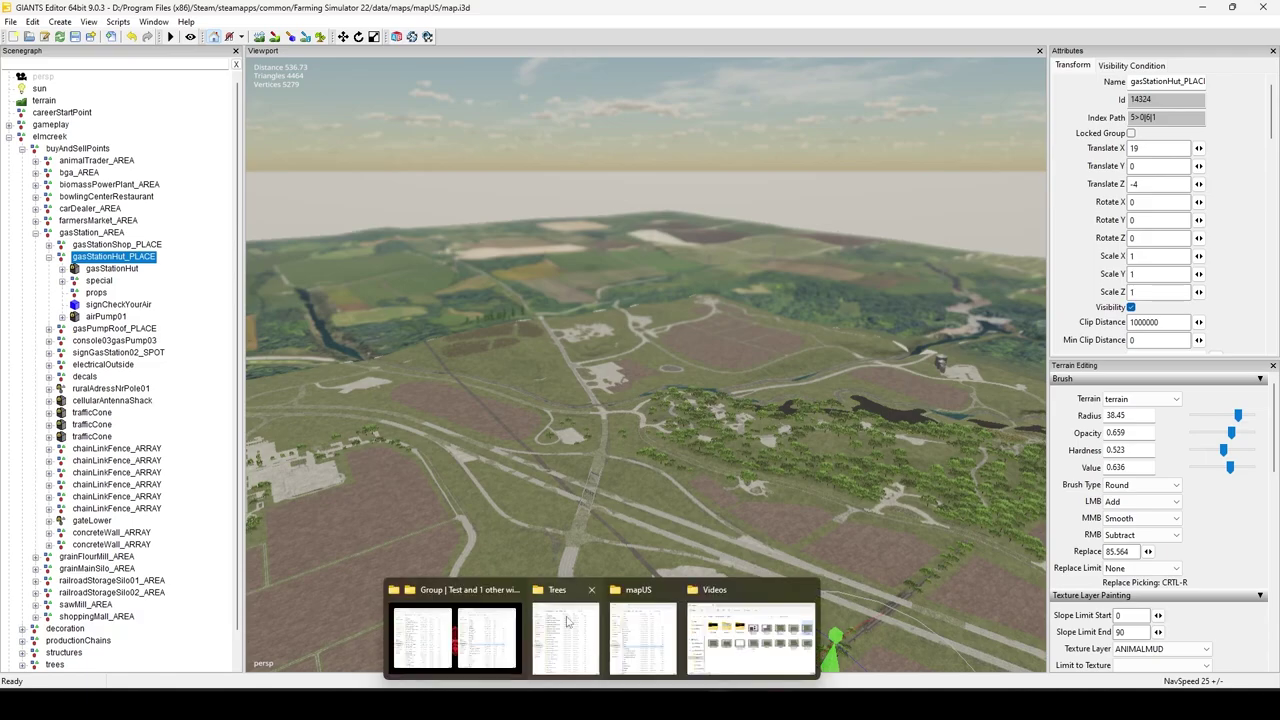
Step: Bring the Trees folder back beside the GIANTS Editor viewport without the mapUS folder window, and browse the Trees and Barriers prefabs
{"action": "left_click", "coordinate": [476, 600]}
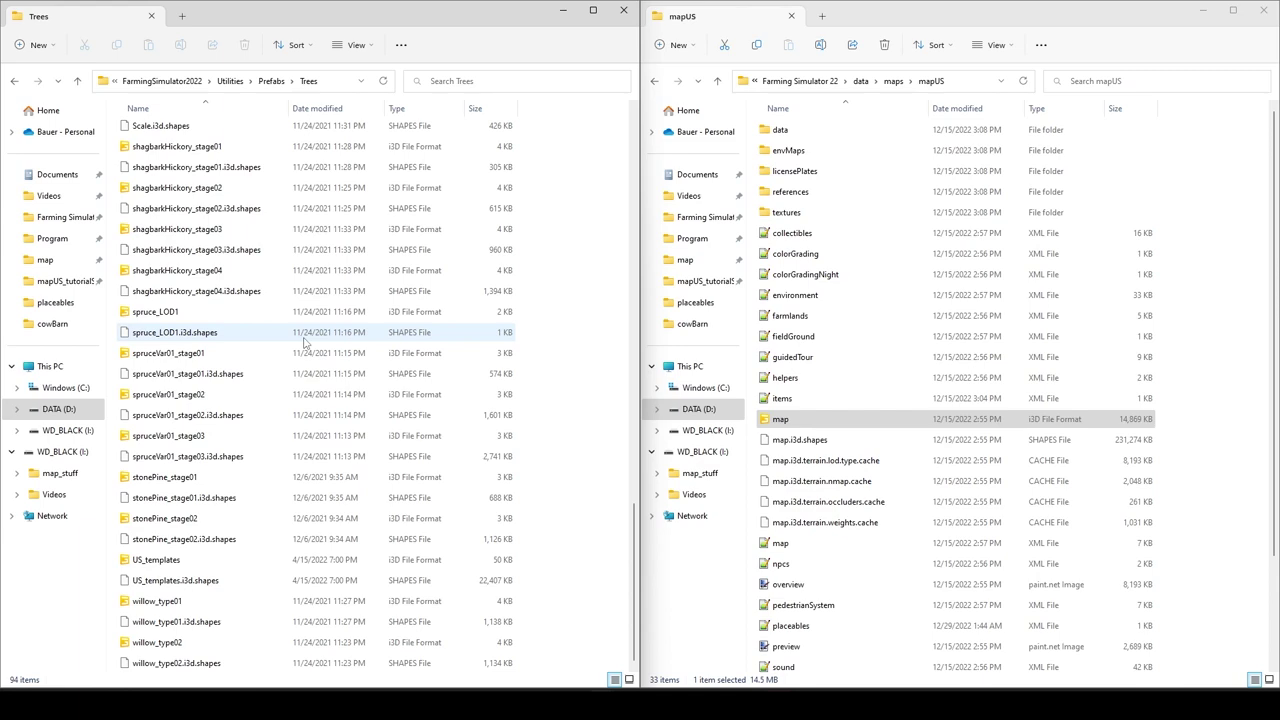
{"action": "left_click", "coordinate": [1202, 10]}
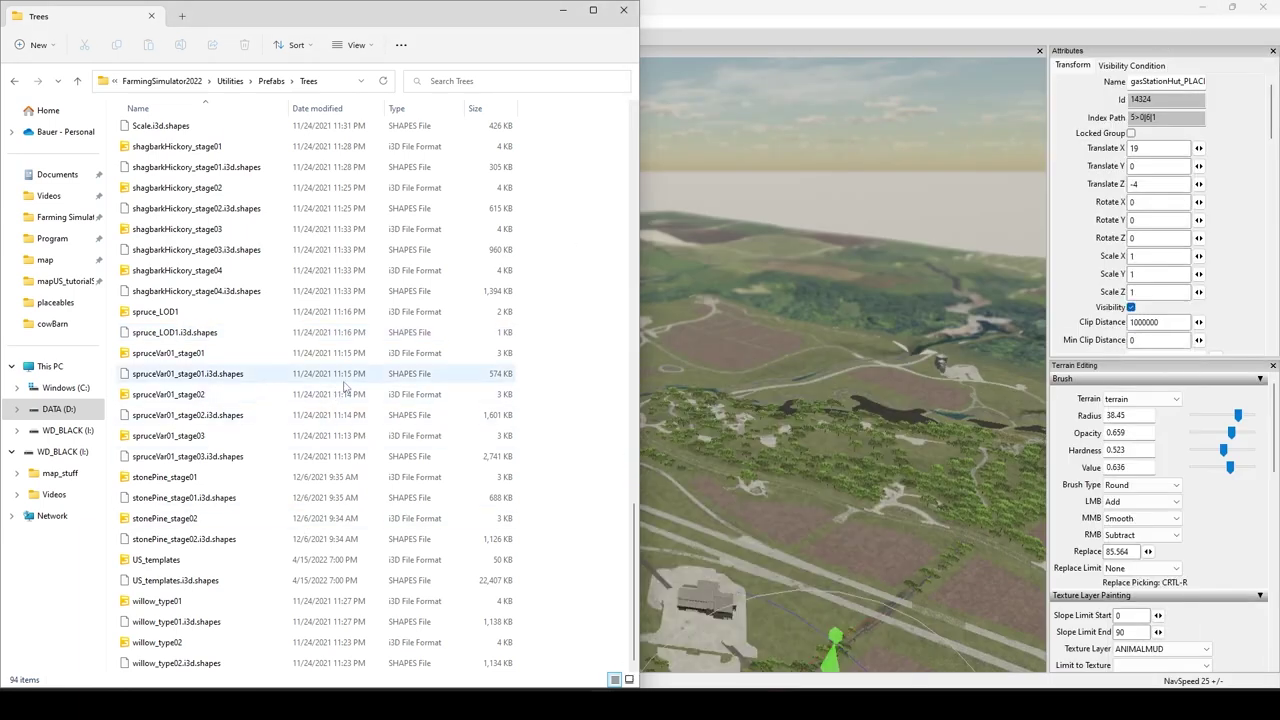
{"action": "scroll", "coordinate": [345, 386], "scroll_direction": "up", "scroll_amount": 5}
{"action": "scroll", "coordinate": [345, 386], "scroll_direction": "up", "scroll_amount": 12}
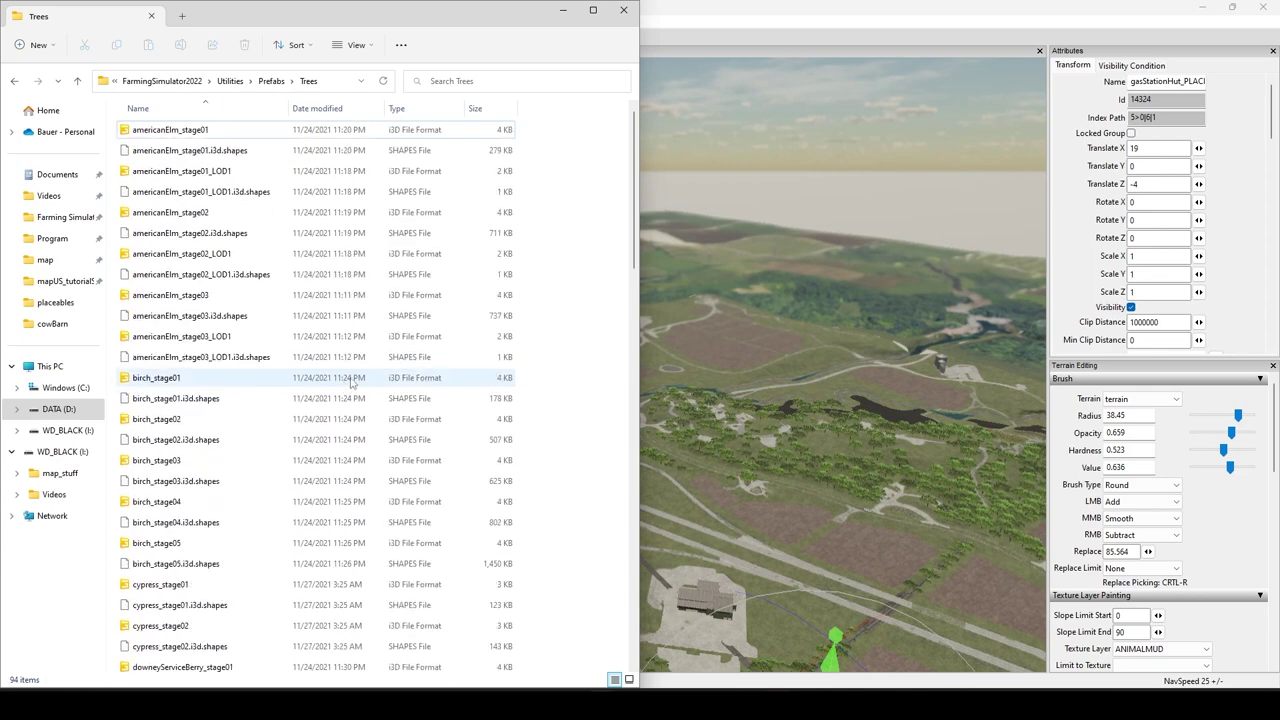
{"action": "scroll", "coordinate": [348, 397], "scroll_direction": "down", "scroll_amount": 15}
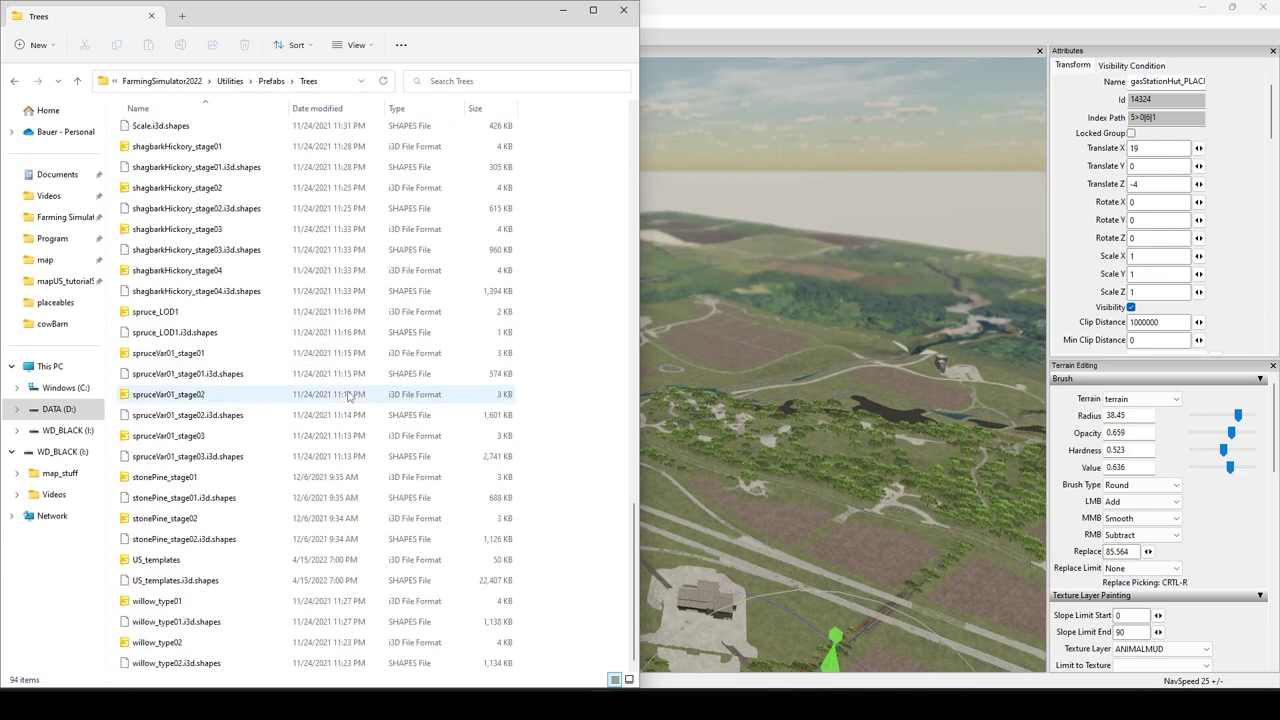
{"action": "scroll", "coordinate": [348, 397], "scroll_direction": "up", "scroll_amount": 20}
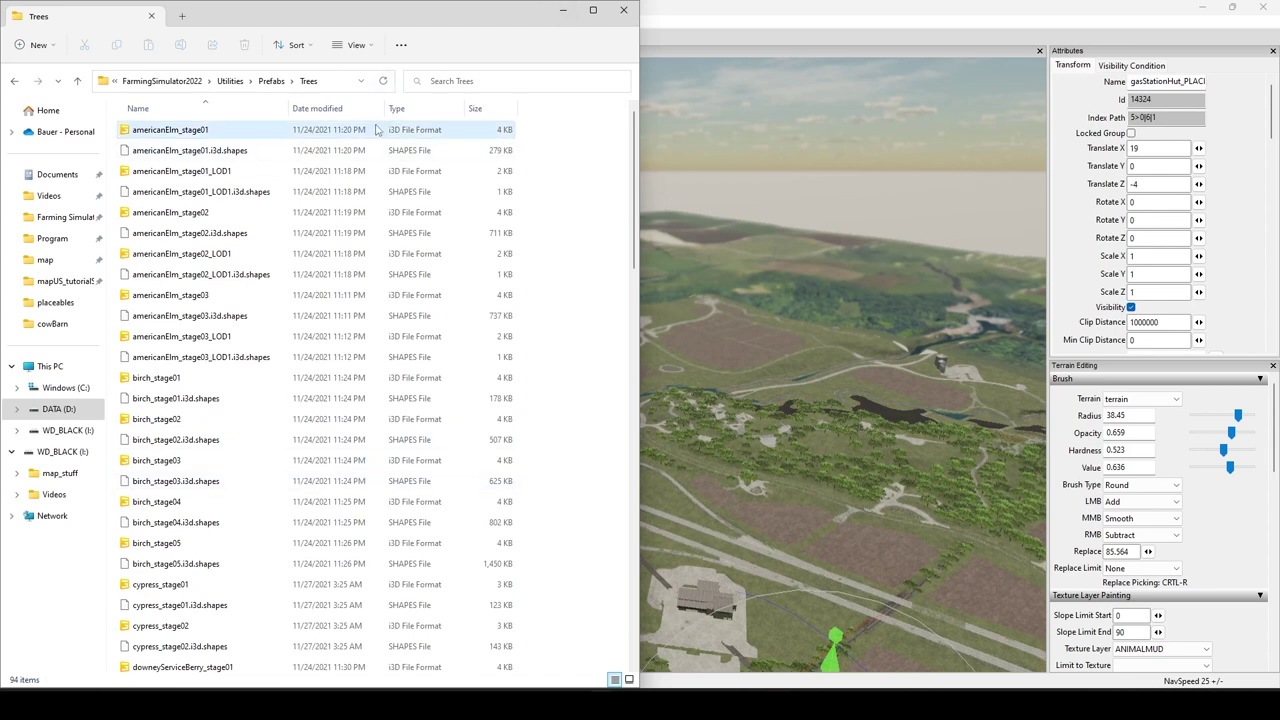
{"action": "left_click", "coordinate": [271, 81]}
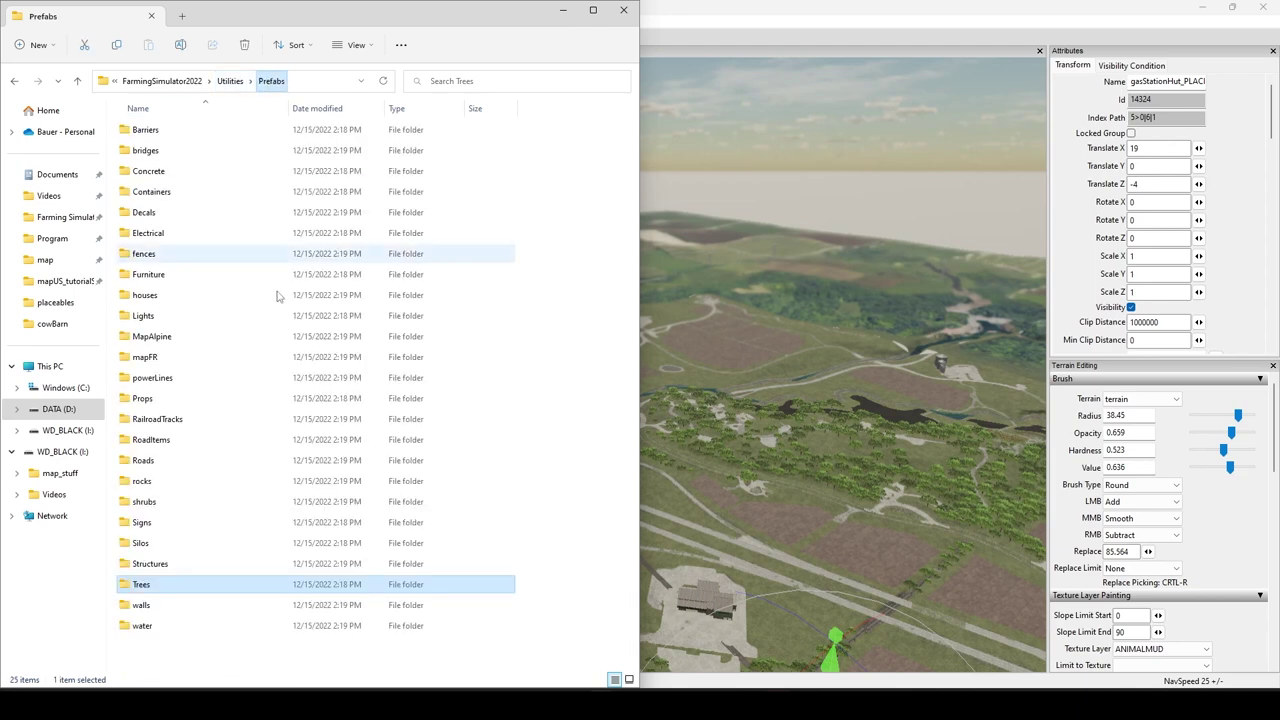
{"action": "double_click", "coordinate": [185, 136]}
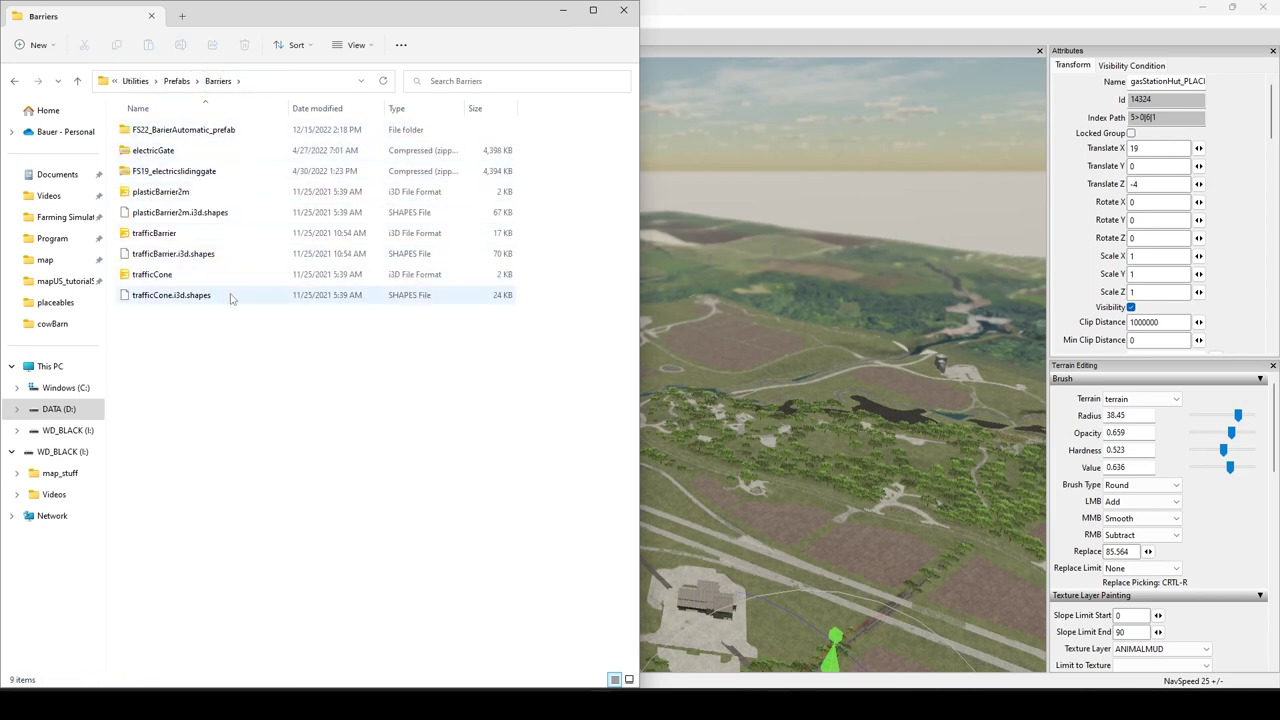
Step: Look through the FS22_BarierAutomatic_prefab folder and the electricGate archive in Barriers, and return to GIANTS Editor with Explorer minimized
{"action": "left_click", "coordinate": [241, 129]}
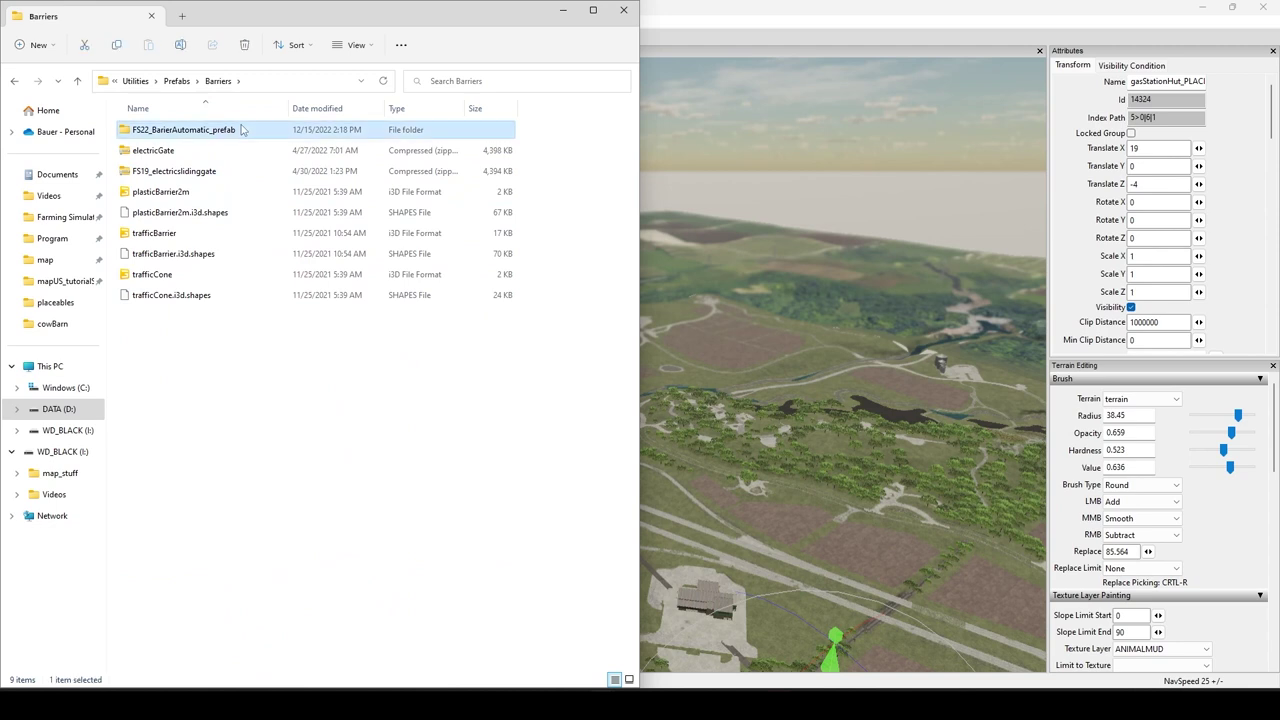
{"action": "double_click", "coordinate": [241, 129]}
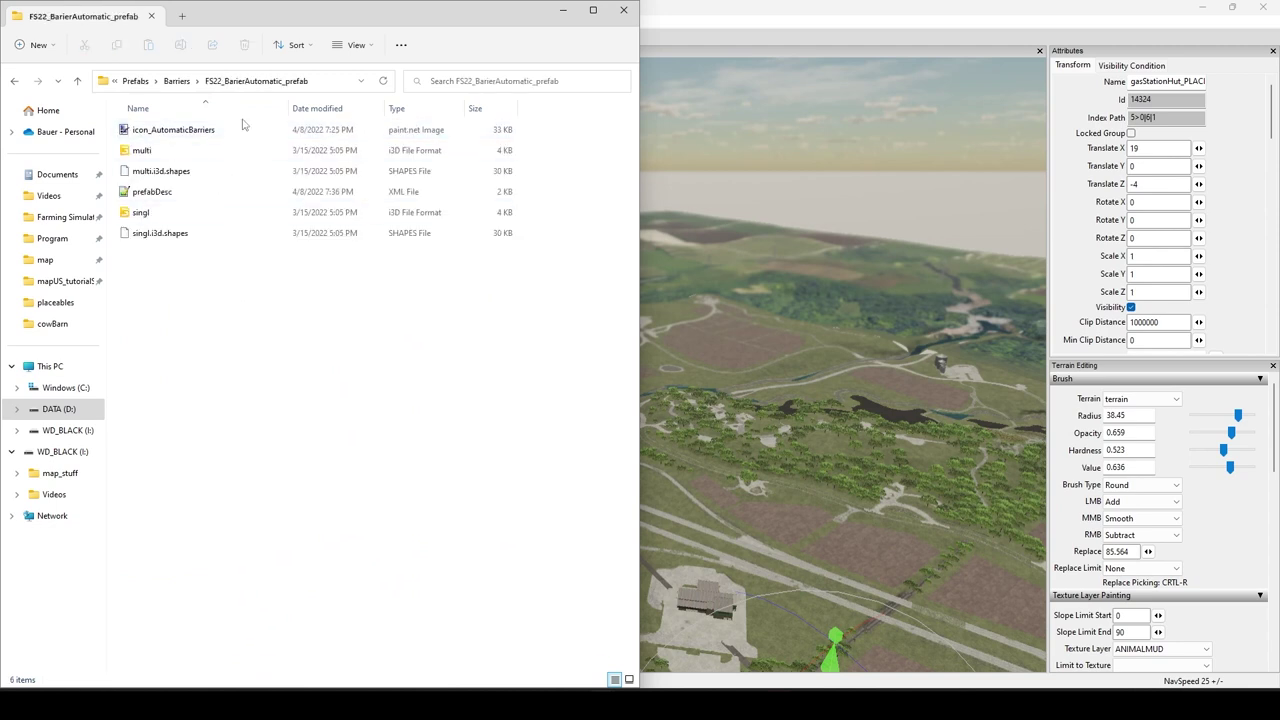
{"action": "left_click", "coordinate": [180, 81]}
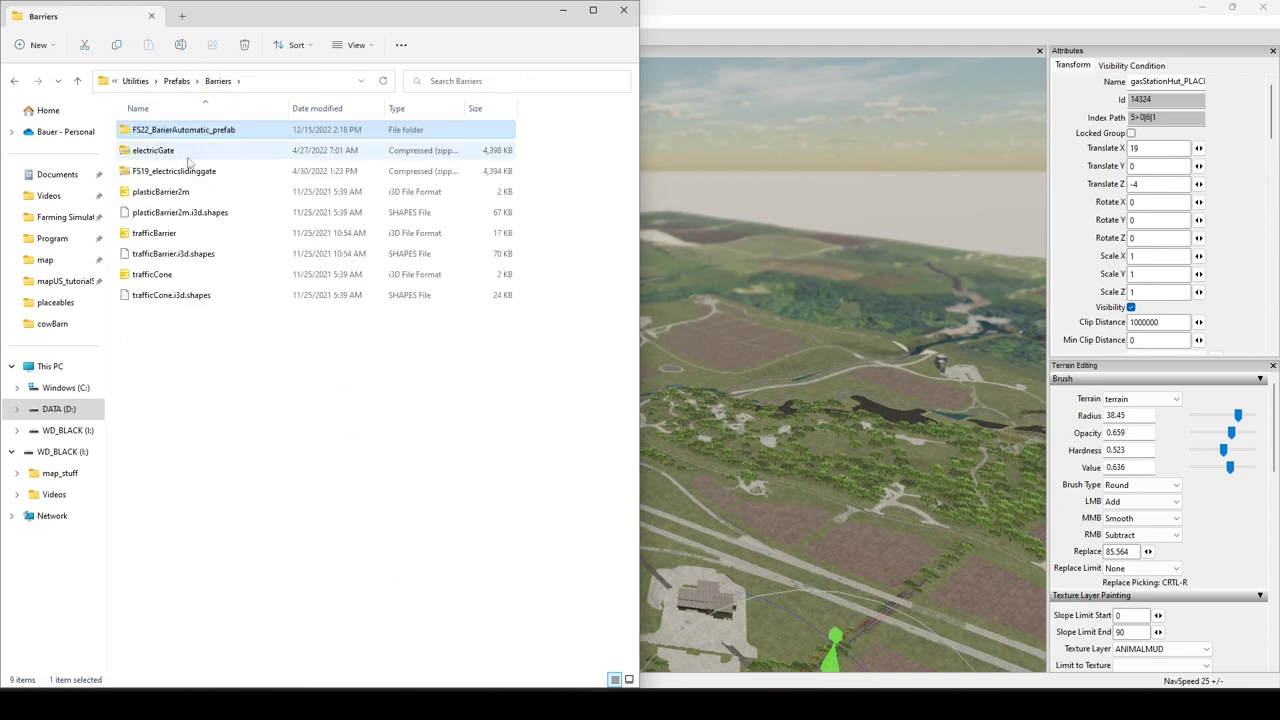
{"action": "double_click", "coordinate": [189, 152]}
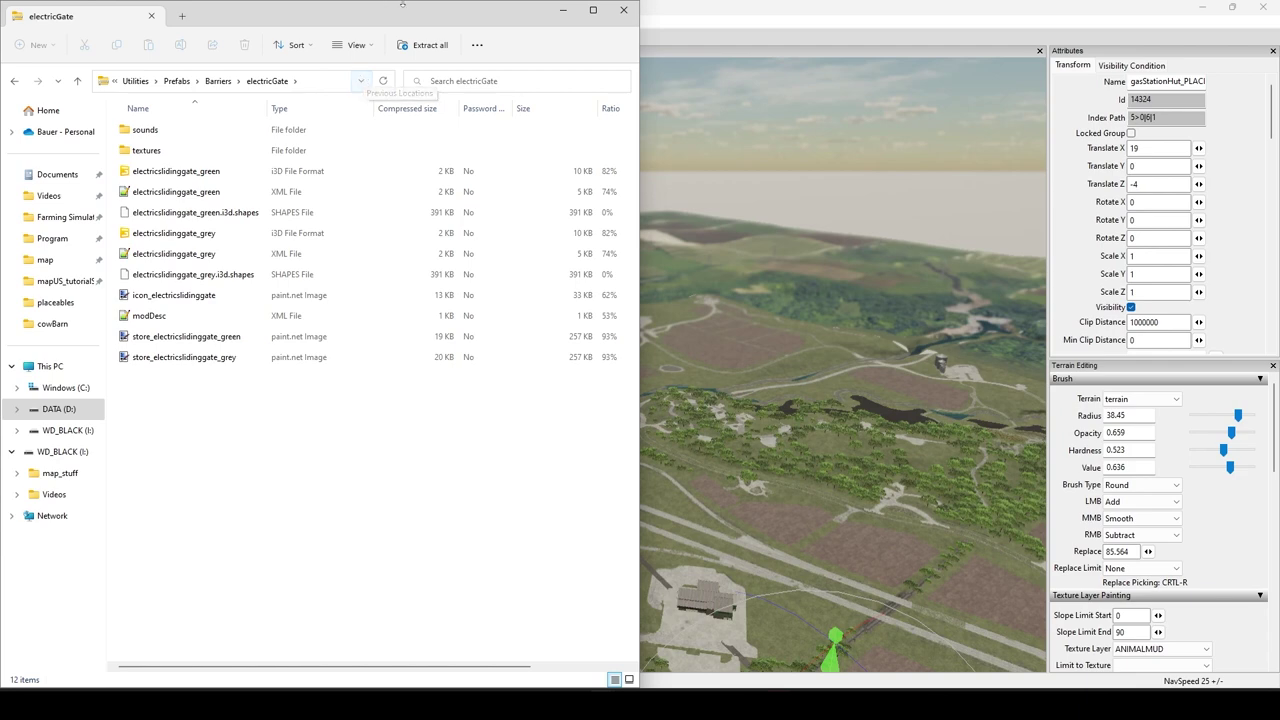
{"action": "left_click", "coordinate": [563, 12]}
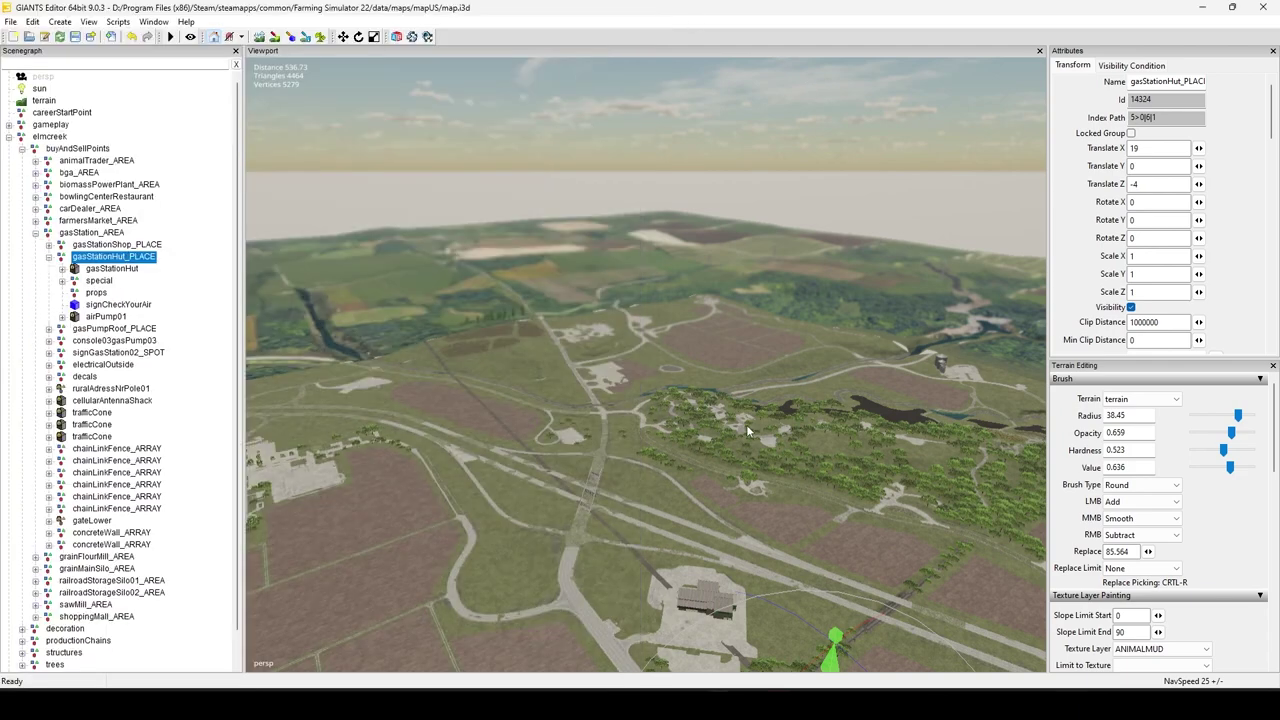
Step: Survey the map, selecting the background terrain and the river's water planes in the viewport to inspect them, and clear the selection
{"action": "left_click_drag", "start_coordinate": [746, 424], "coordinate": [658, 415], "text": "alt"}
{"action": "scroll", "coordinate": [566, 566], "scroll_direction": "up", "scroll_amount": 2}
{"action": "left_click_drag", "start_coordinate": [742, 436], "coordinate": [533, 407], "text": "alt"}
{"action": "scroll", "coordinate": [502, 550], "scroll_direction": "up", "scroll_amount": 2}
{"action": "left_click_drag", "start_coordinate": [502, 550], "coordinate": [578, 485], "text": "alt"}
{"action": "right_click_drag", "start_coordinate": [577, 490], "coordinate": [565, 428]}
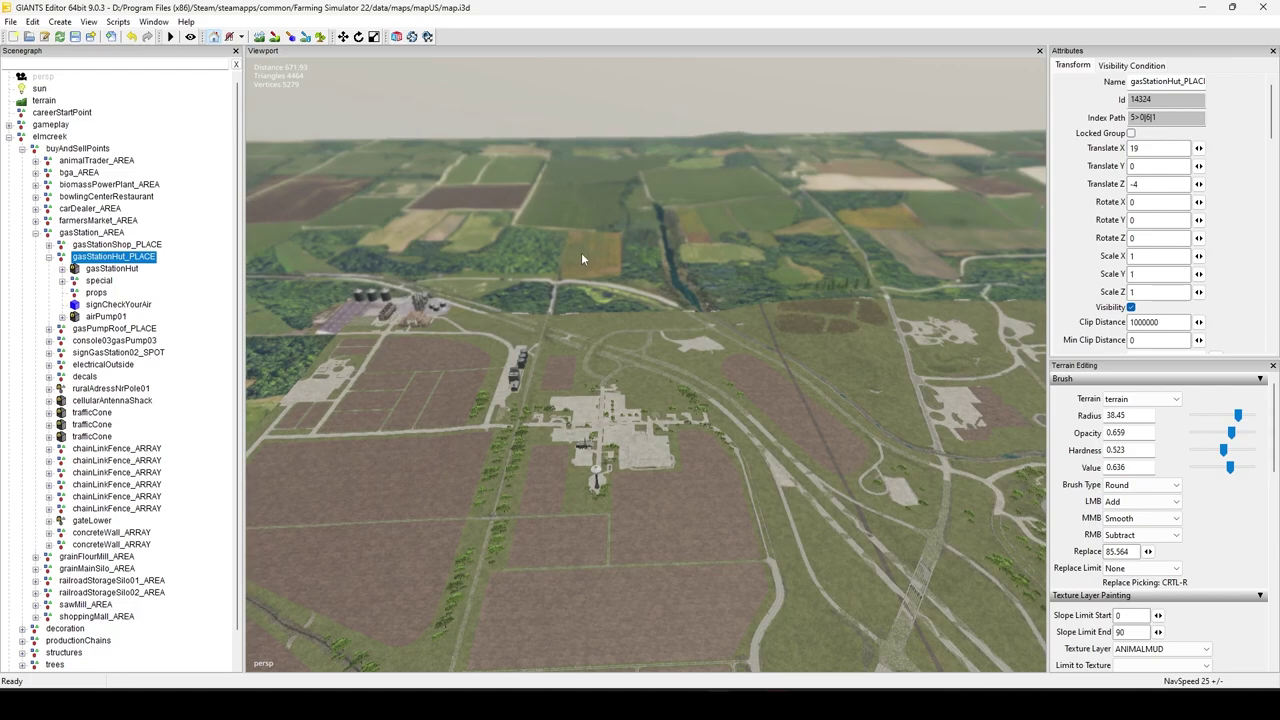
{"action": "left_click", "coordinate": [628, 185]}
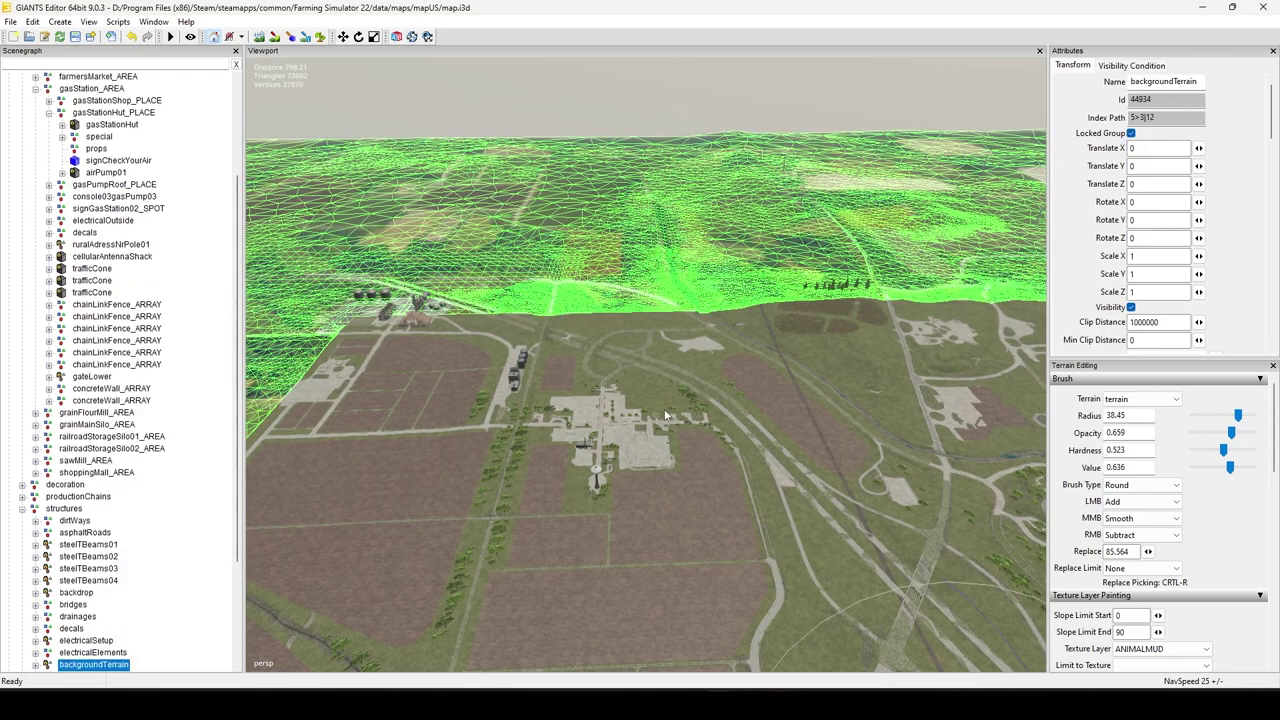
{"action": "right_click_drag", "start_coordinate": [668, 412], "coordinate": [764, 294]}
{"action": "left_click", "coordinate": [780, 254]}
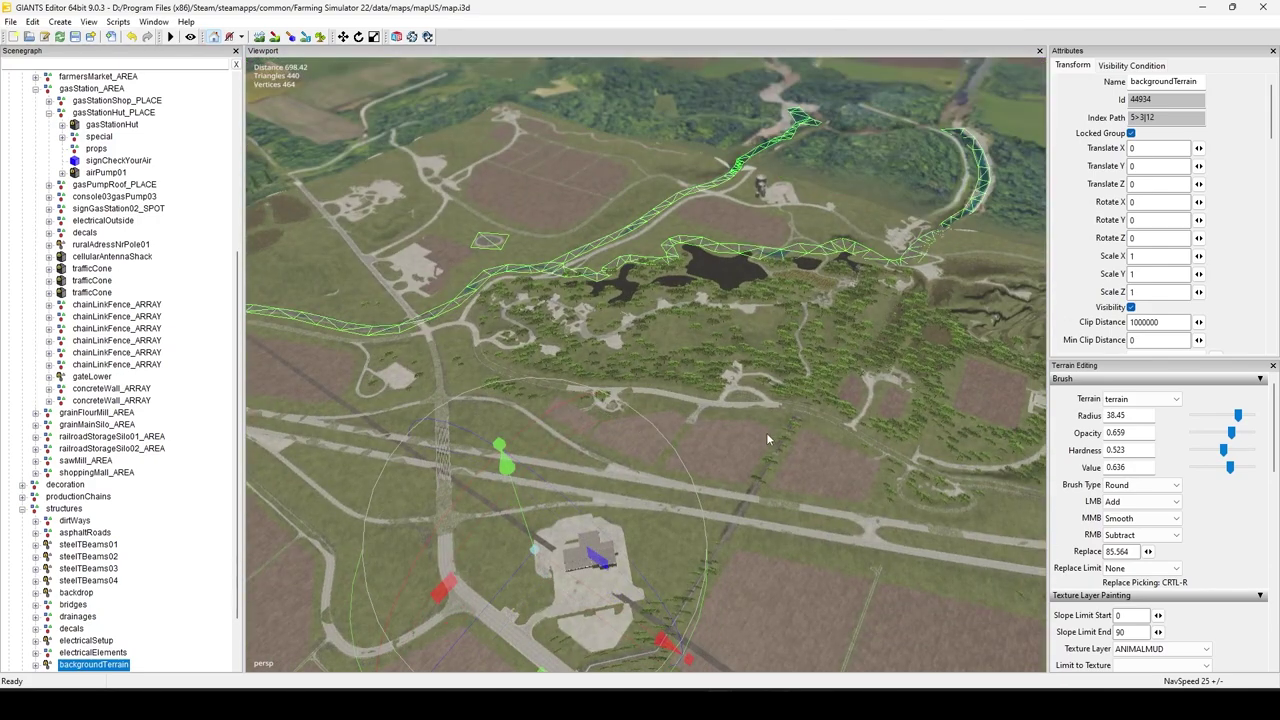
{"action": "right_click_drag", "start_coordinate": [766, 432], "coordinate": [489, 643]}
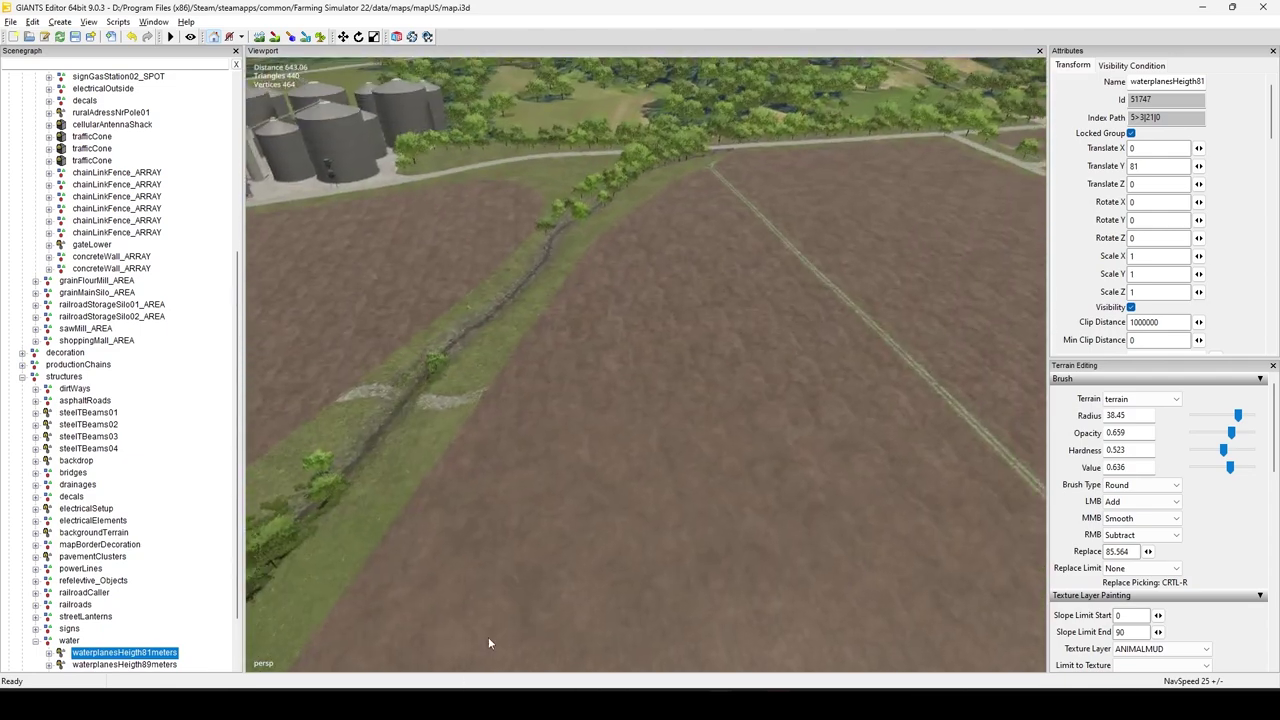
{"action": "left_click", "coordinate": [634, 481]}
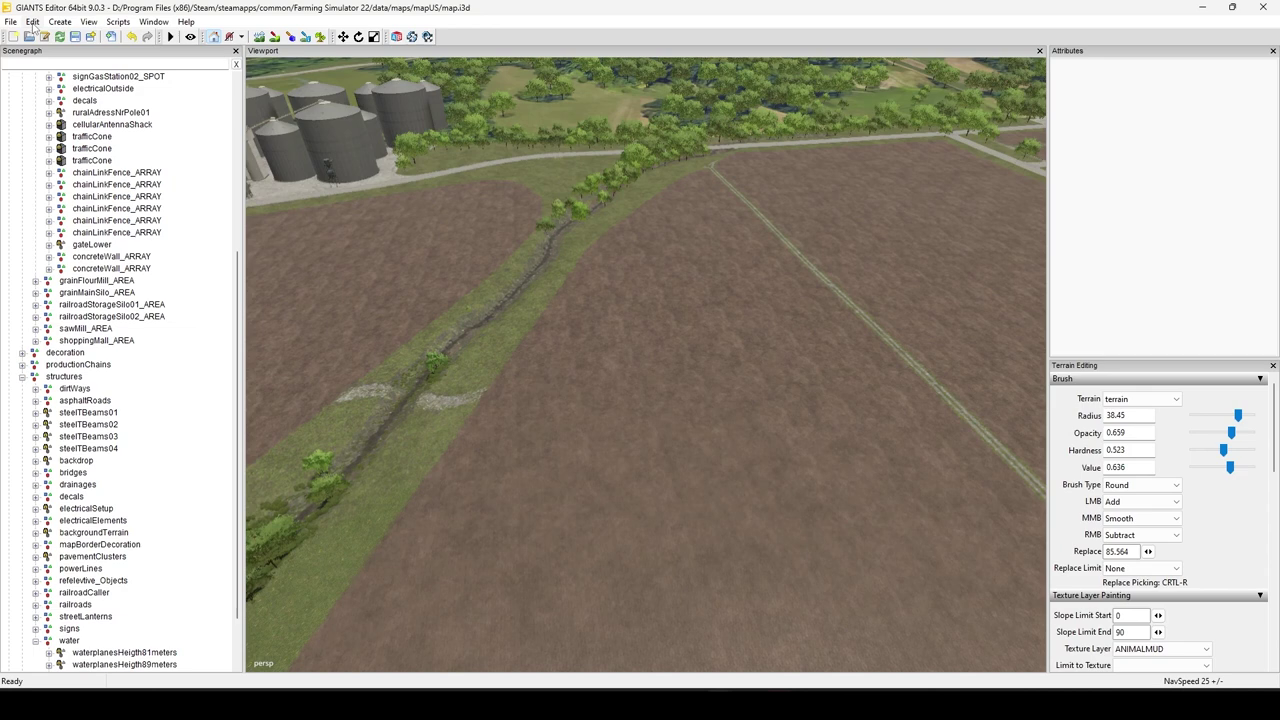
Step: Select an American elm in the tree row beside the railway and locate its parent group trainLineTrees in the Scenegraph
{"action": "left_click_drag", "start_coordinate": [708, 232], "coordinate": [509, 239], "text": "alt"}
{"action": "middle_click_drag", "start_coordinate": [509, 239], "coordinate": [736, 366], "text": "alt"}
{"action": "left_click_drag", "start_coordinate": [736, 366], "coordinate": [474, 312], "text": "alt"}
{"action": "middle_click_drag", "start_coordinate": [474, 312], "coordinate": [649, 576], "text": "alt"}
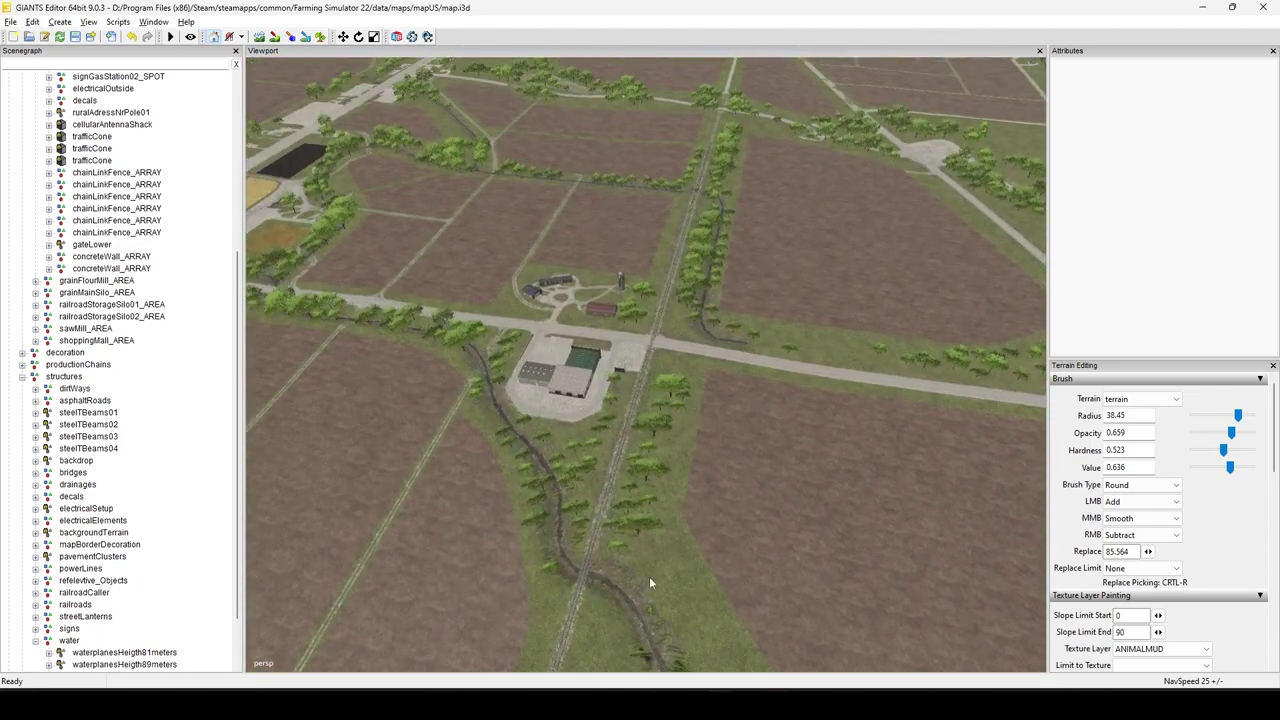
{"action": "right_click_drag", "start_coordinate": [649, 583], "coordinate": [568, 453]}
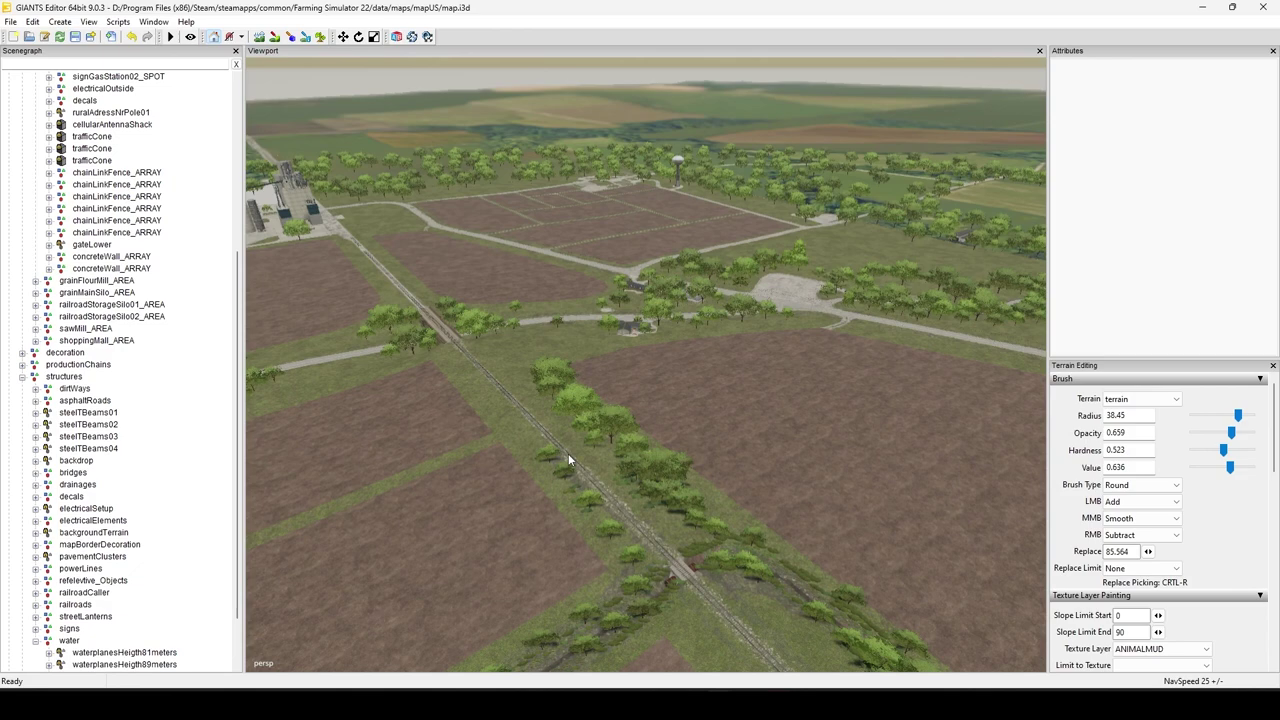
{"action": "left_click_drag", "start_coordinate": [662, 440], "coordinate": [539, 531], "text": "alt"}
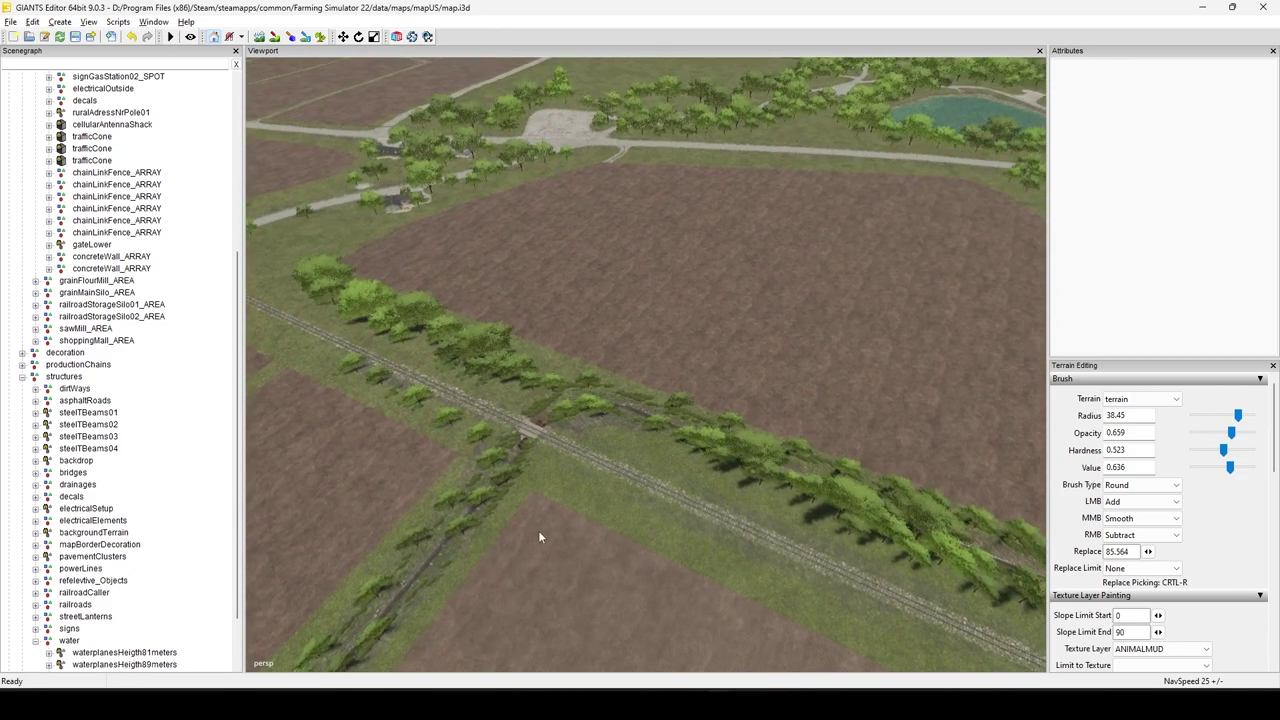
{"action": "scroll", "coordinate": [539, 531], "scroll_direction": "up", "scroll_amount": 3}
{"action": "left_click_drag", "start_coordinate": [724, 482], "coordinate": [477, 464], "text": "alt"}
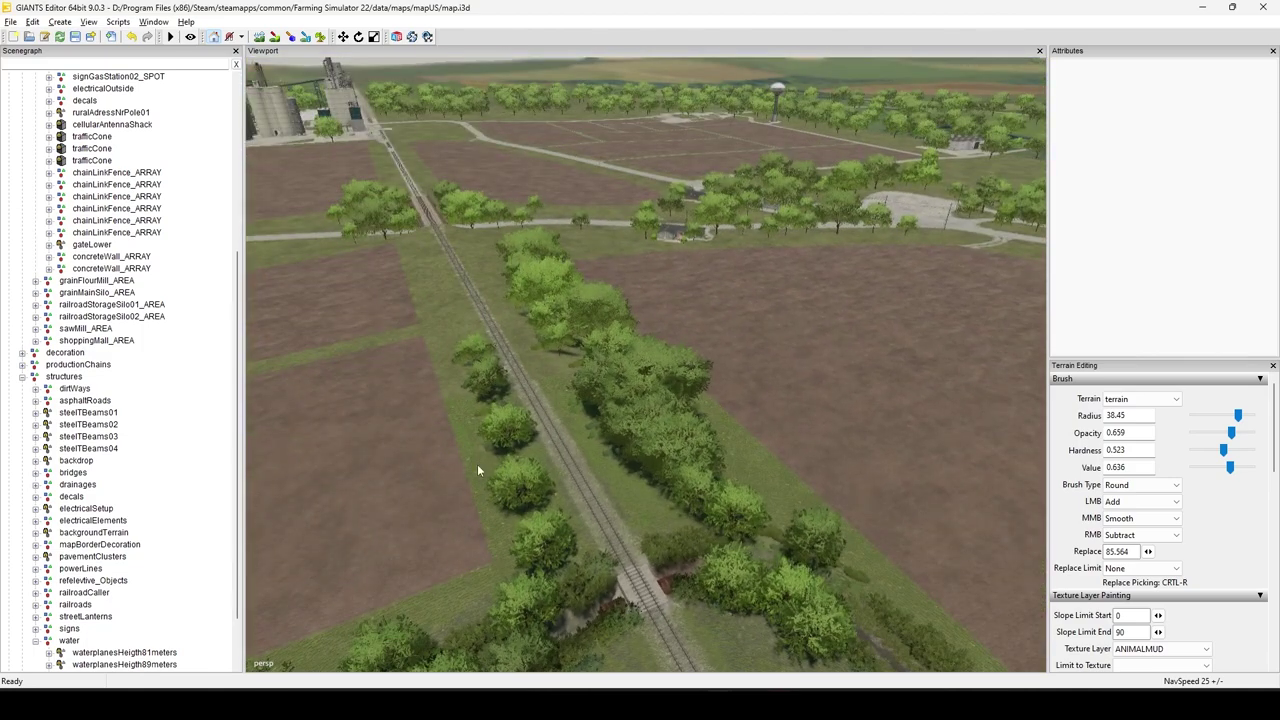
{"action": "scroll", "coordinate": [524, 503], "scroll_direction": "up", "scroll_amount": 4}
{"action": "middle_click_drag", "start_coordinate": [719, 392], "coordinate": [729, 436], "text": "alt"}
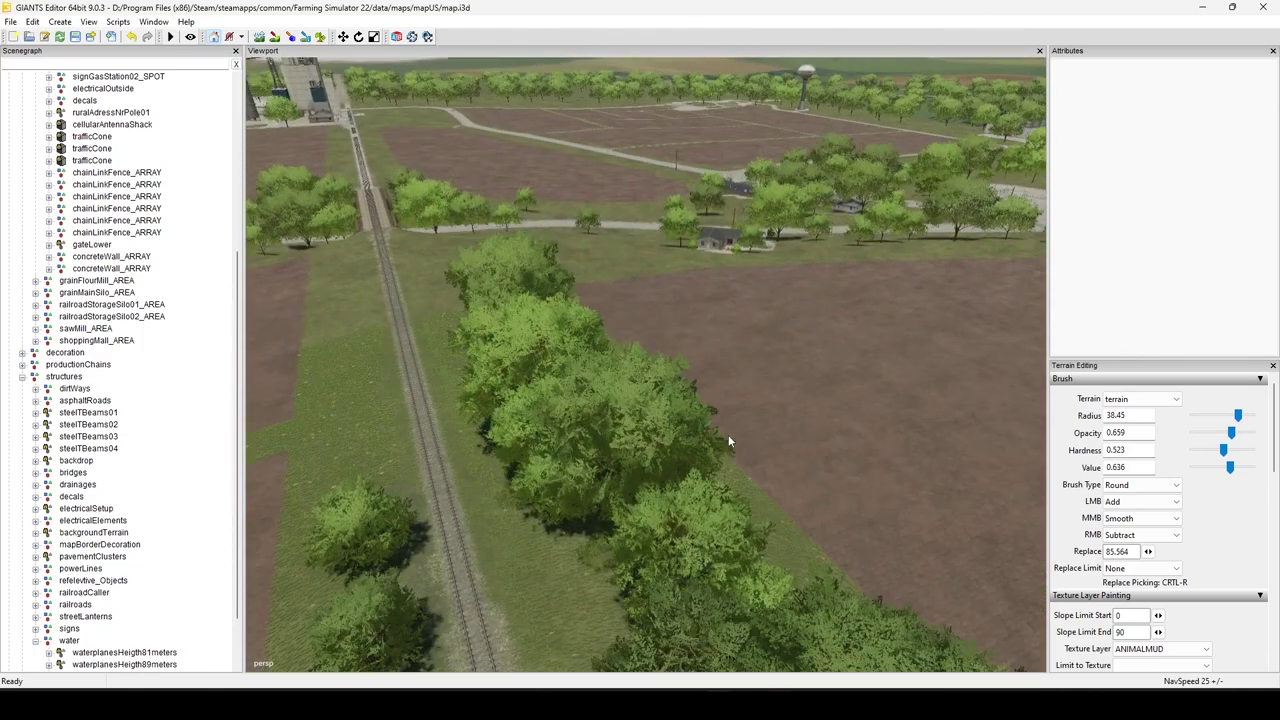
{"action": "left_click", "coordinate": [636, 418]}
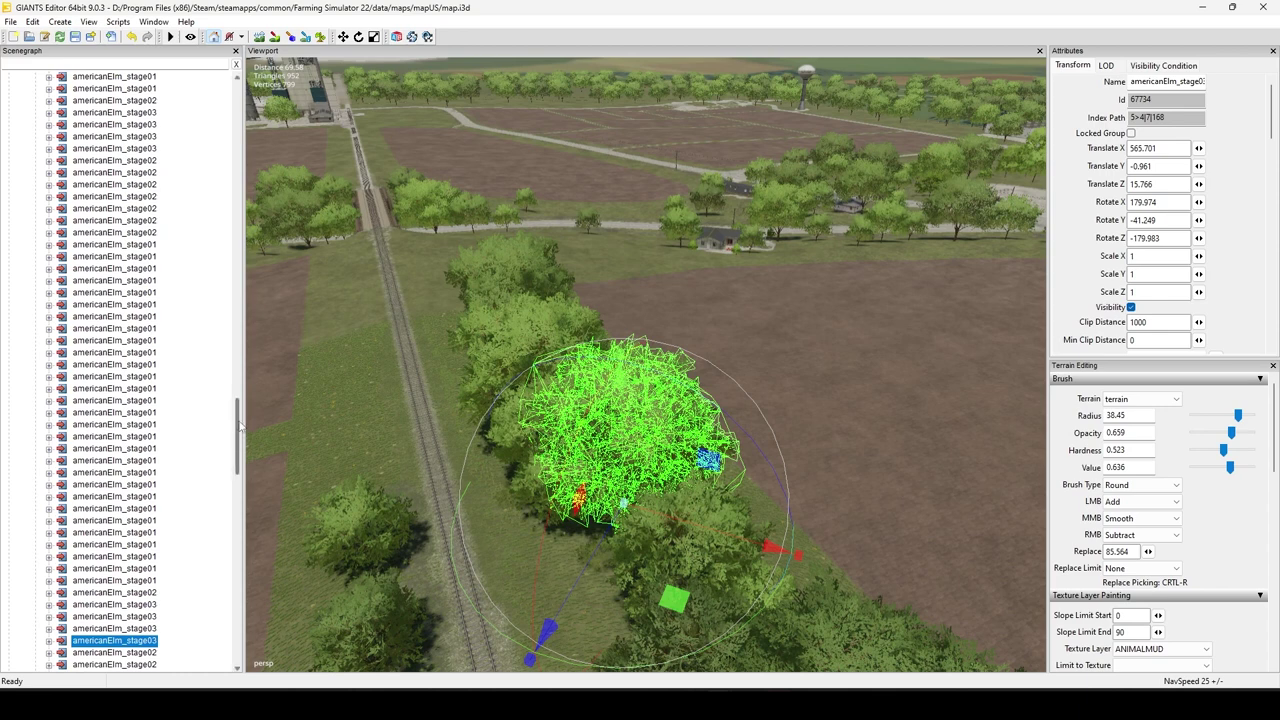
{"action": "left_click_drag", "start_coordinate": [240, 420], "coordinate": [224, 213]}
{"action": "scroll", "coordinate": [224, 213], "scroll_direction": "down", "scroll_amount": 4}
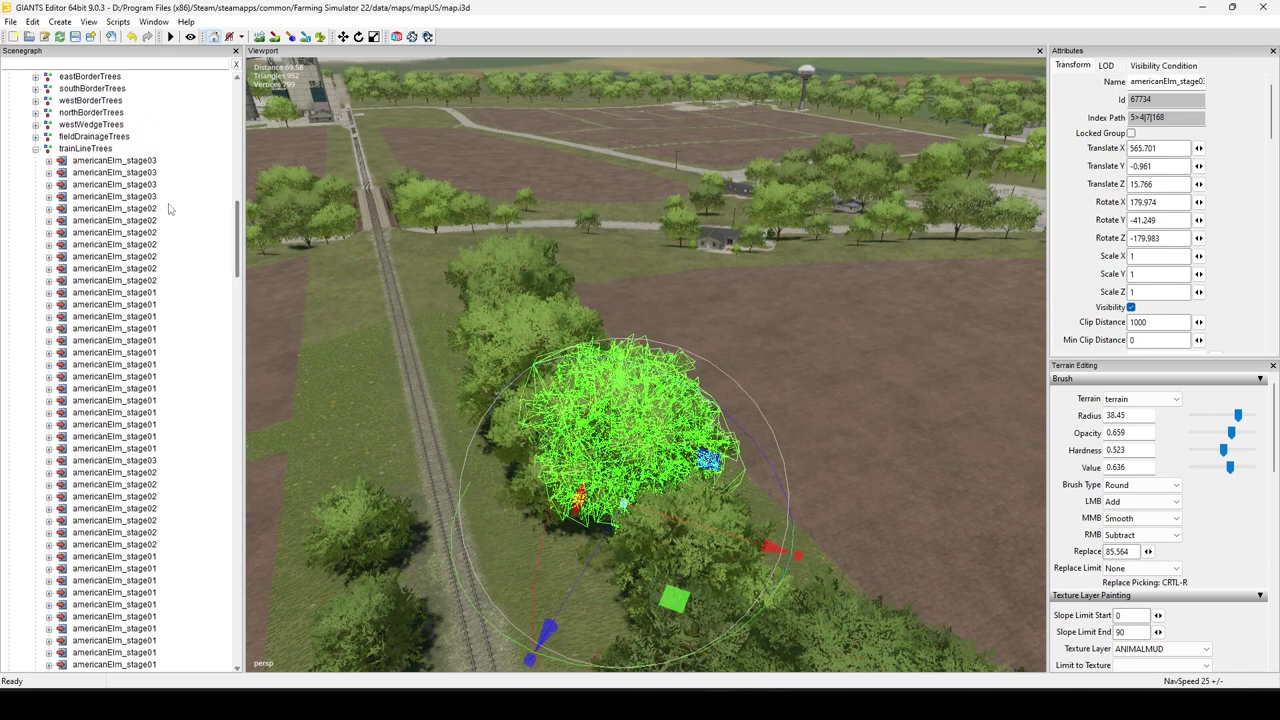
Step: Group one americanElm_stage01, one americanElm_stage02 and one americanElm_stage03 tree together inside trainLineTrees
{"action": "left_click", "coordinate": [155, 306]}
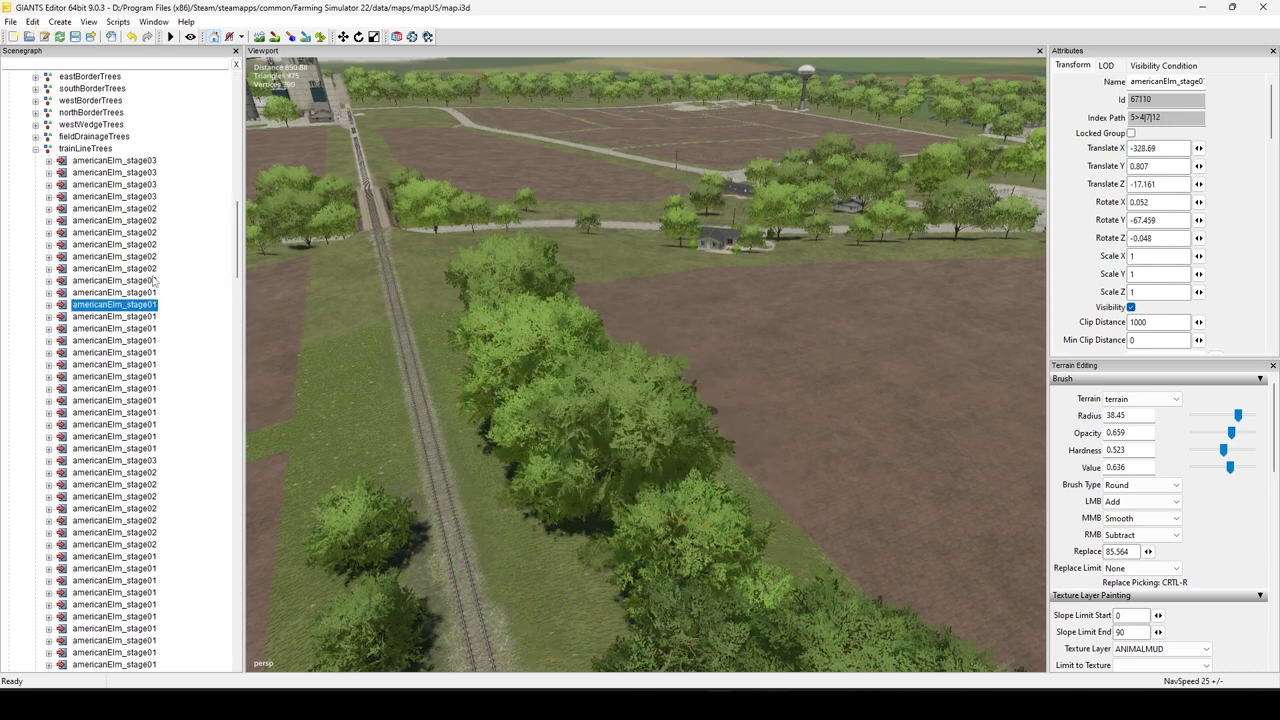
{"action": "left_click", "coordinate": [153, 281]}
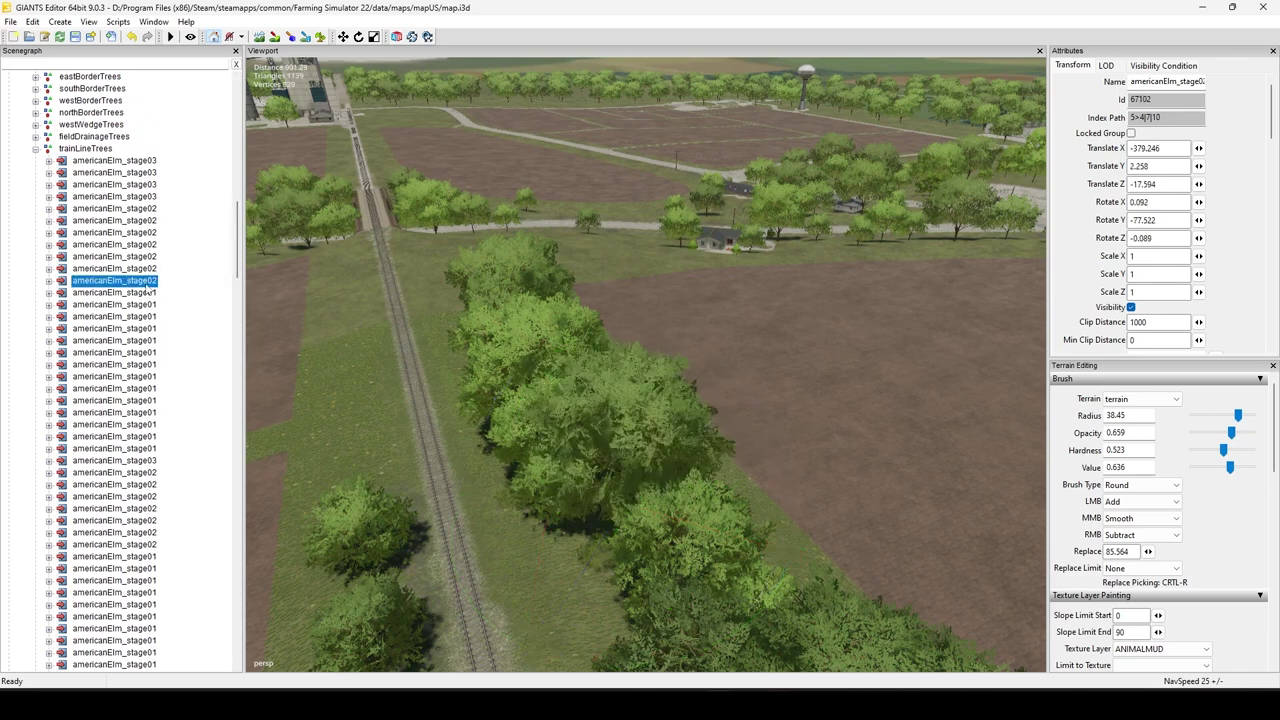
{"action": "left_click", "coordinate": [145, 304], "text": "ctrl"}
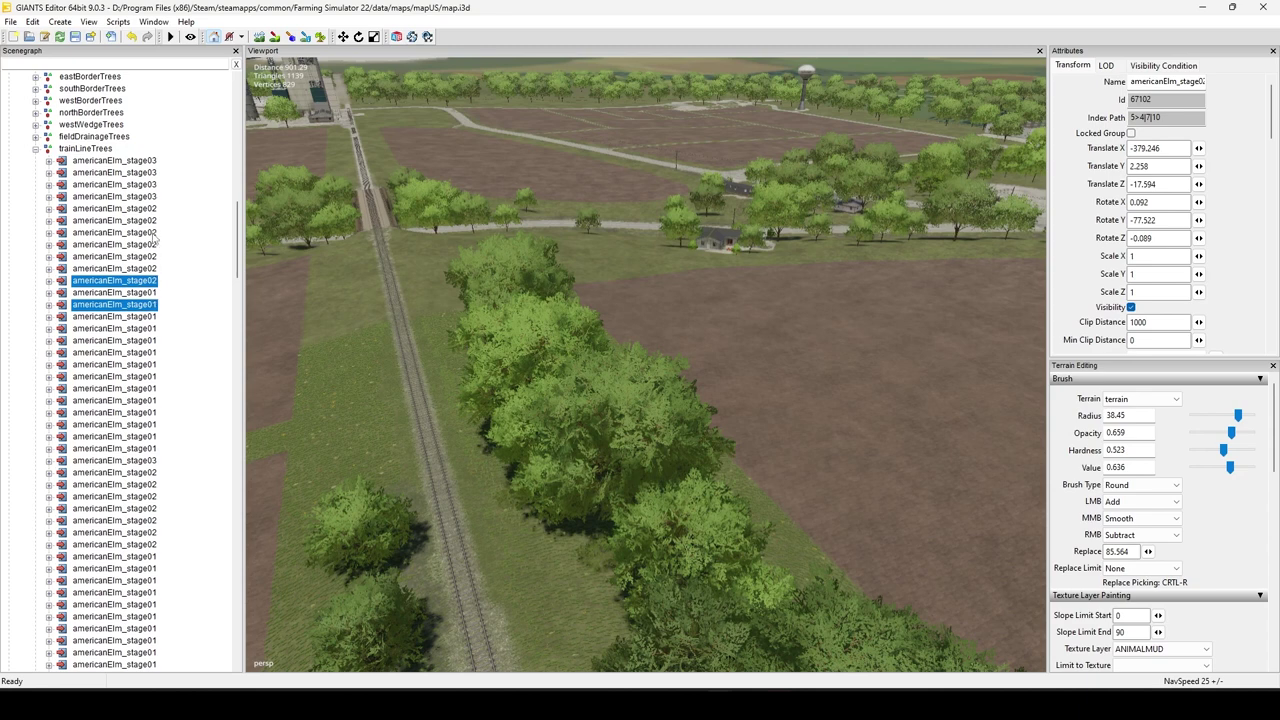
{"action": "left_click", "coordinate": [155, 198], "text": "ctrl"}
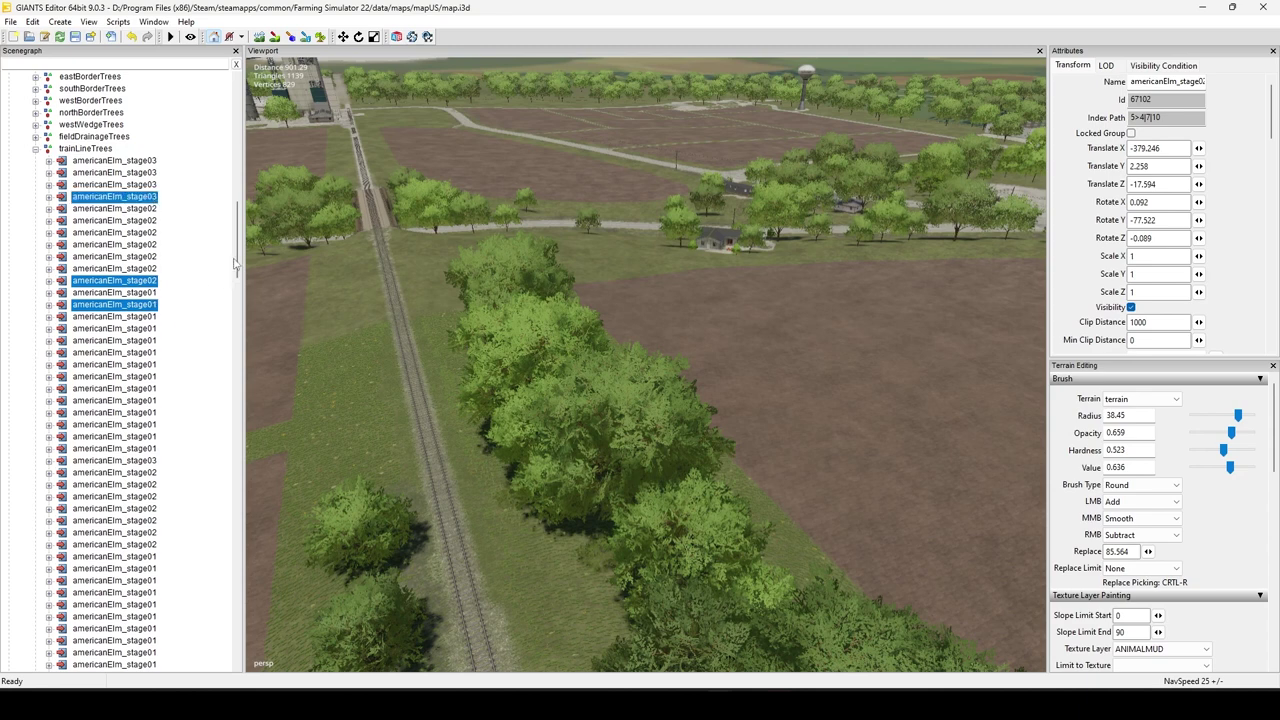
{"action": "mouse_move", "coordinate": [240, 233]}
{"action": "left_mouse_down"}
{"action": "mouse_move", "coordinate": [226, 588]}
{"action": "mouse_move", "coordinate": [225, 222]}
{"action": "left_mouse_up"}
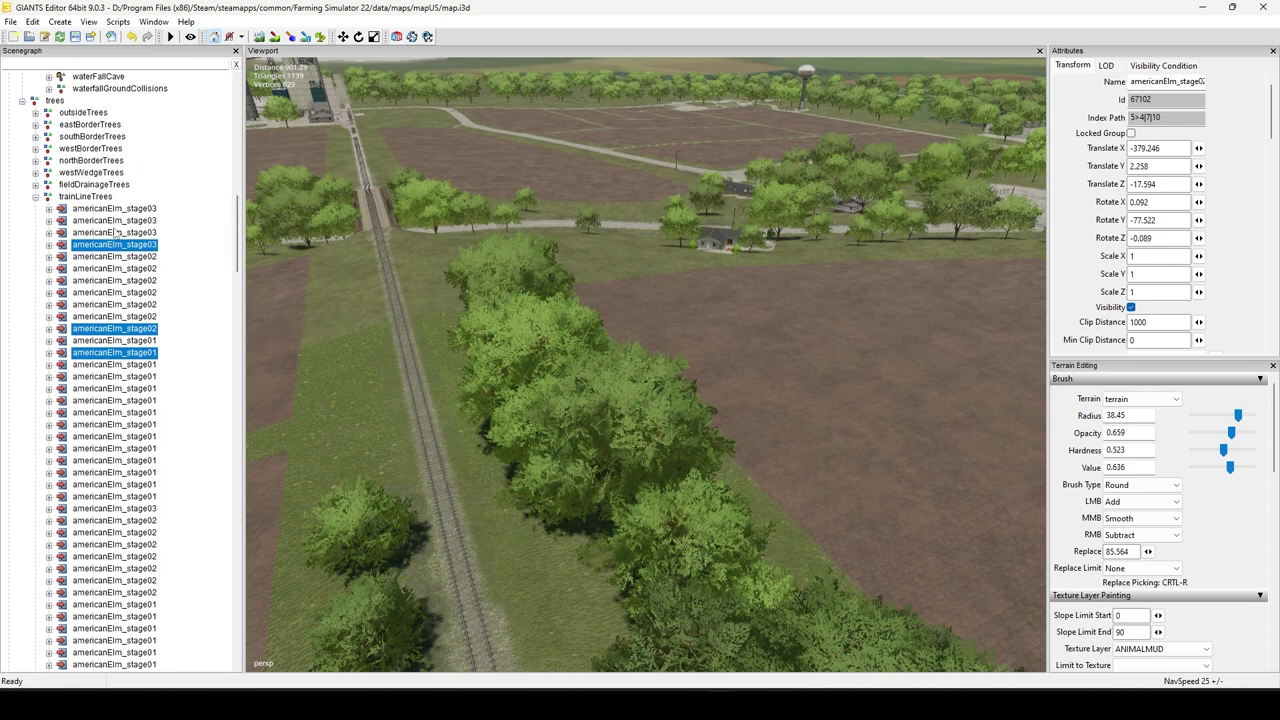
{"action": "key", "text": "ctrl+g"}
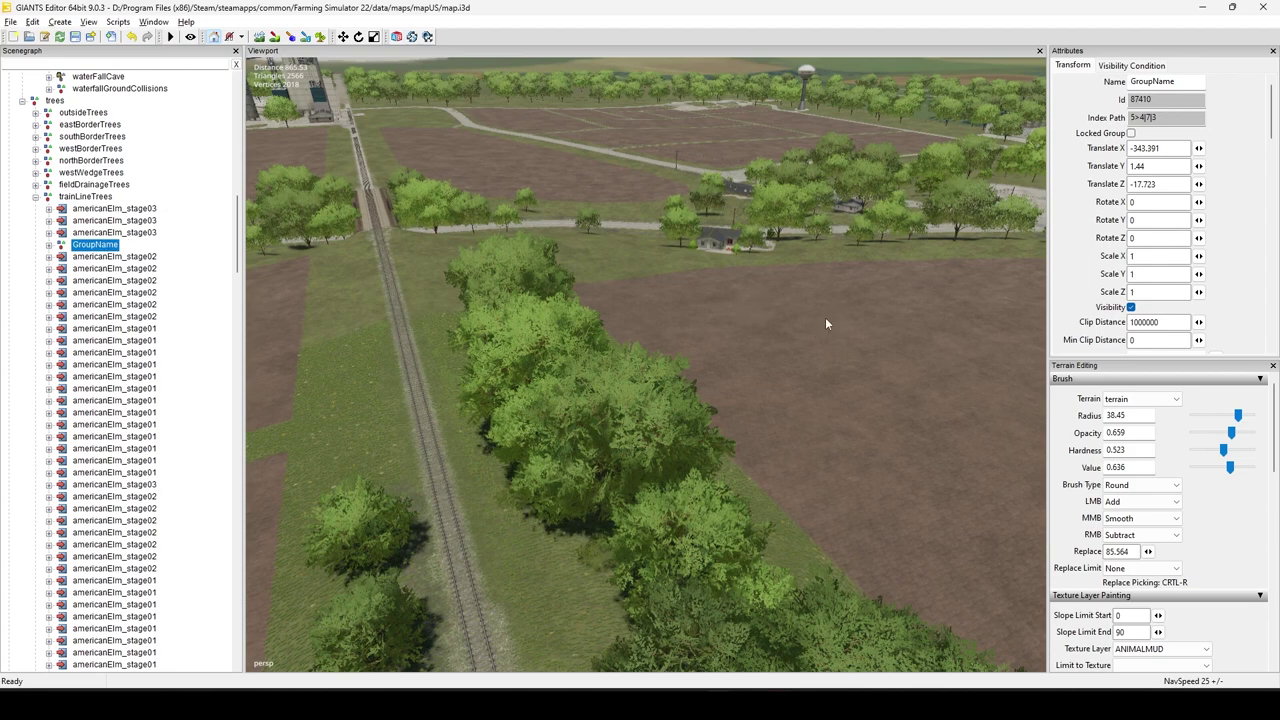
Step: Deselect the new tree group, select trainLineTrees, and examine its trees along the railway and its entries in the Scenegraph
{"action": "middle_click_drag", "start_coordinate": [825, 318], "coordinate": [709, 560], "text": "alt"}
{"action": "left_click_drag", "start_coordinate": [709, 560], "coordinate": [602, 444], "text": "alt"}
{"action": "middle_click_drag", "start_coordinate": [602, 444], "coordinate": [645, 563], "text": "alt"}
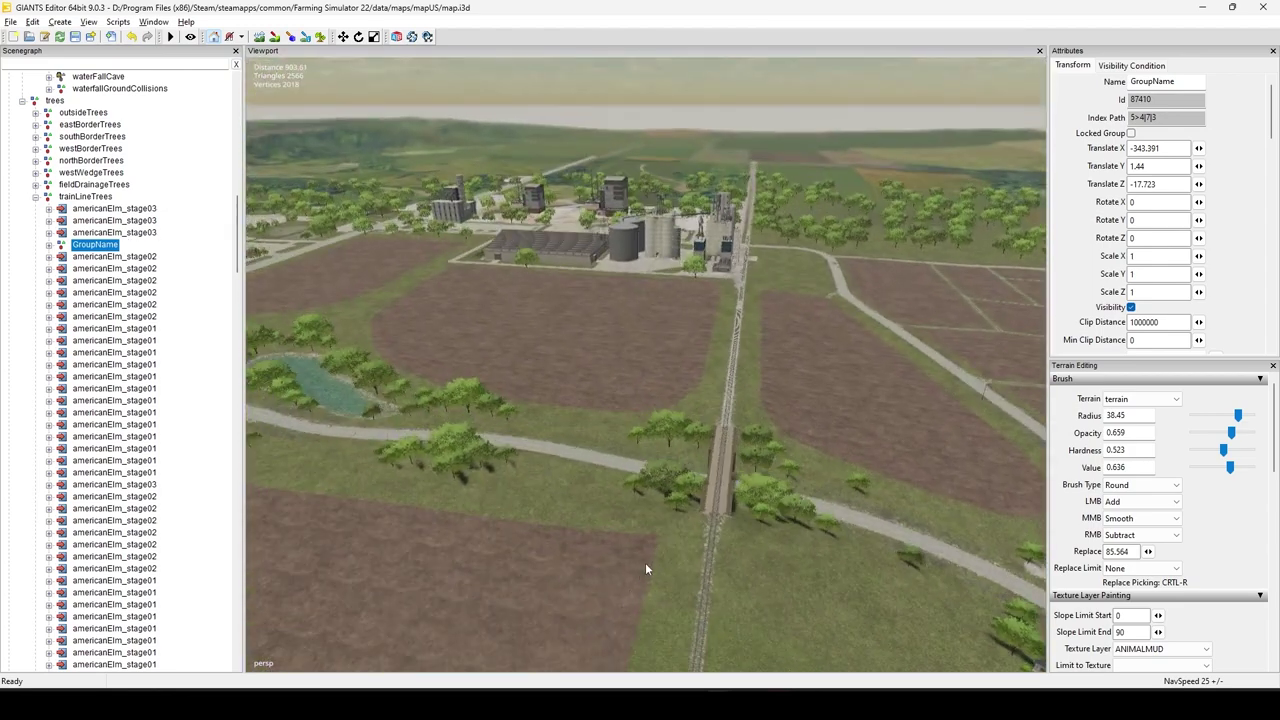
{"action": "right_click_drag", "start_coordinate": [645, 569], "coordinate": [697, 577]}
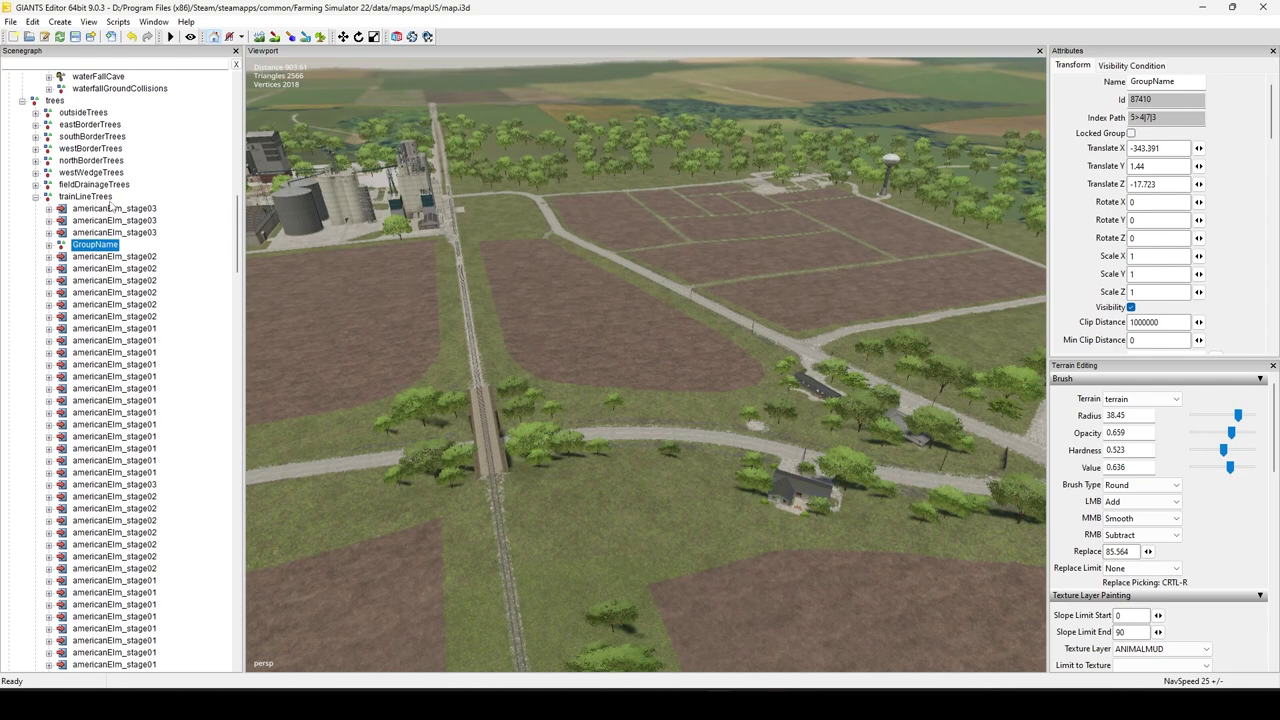
{"action": "key", "text": "Escape"}
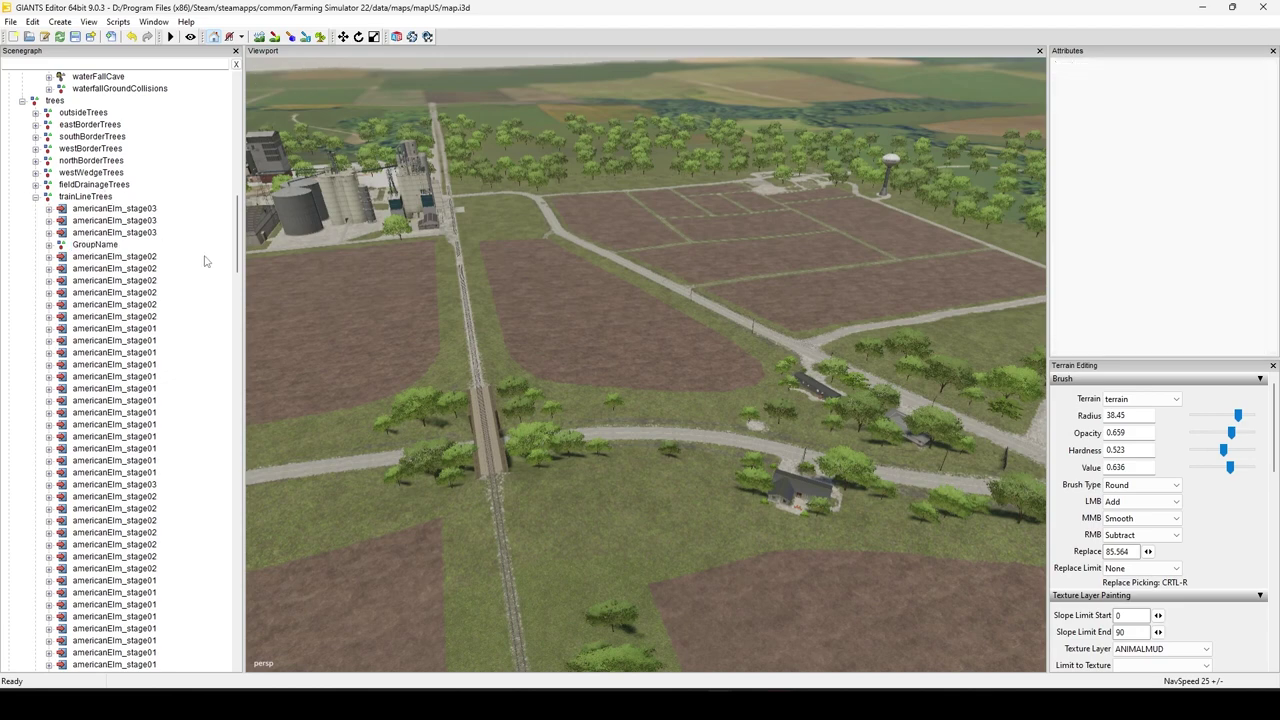
{"action": "left_click", "coordinate": [104, 198]}
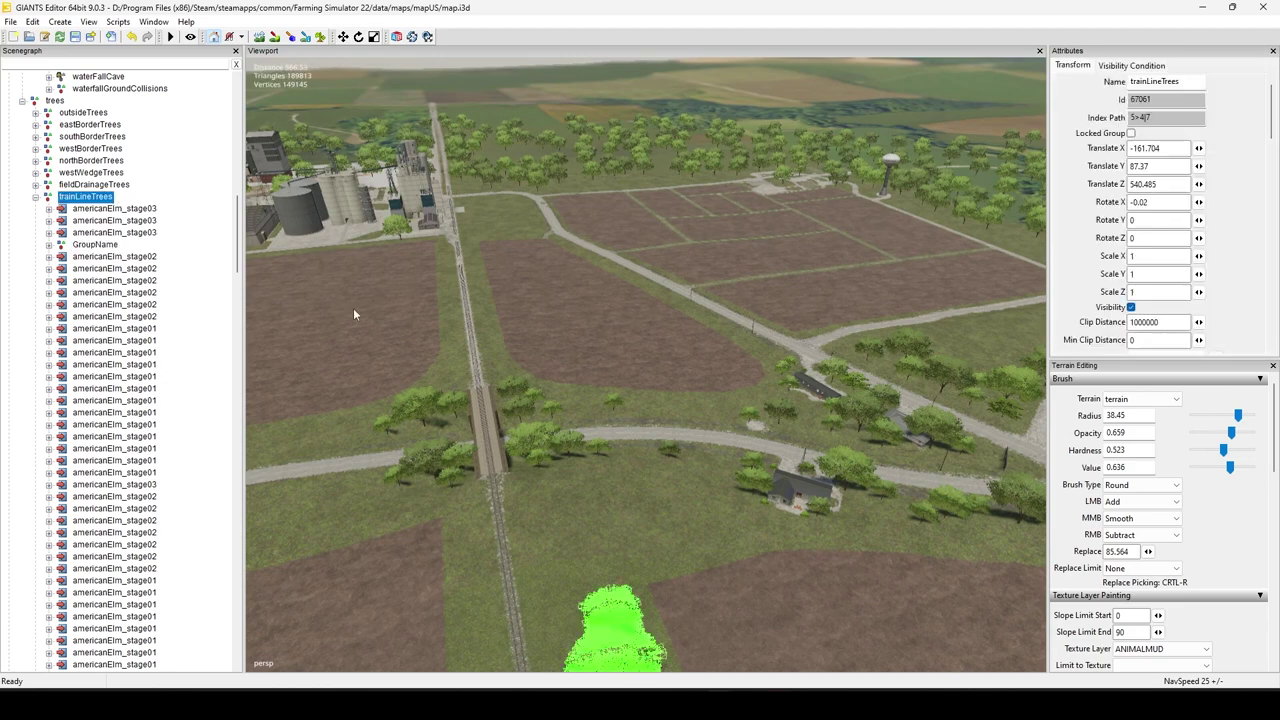
{"action": "left_click_drag", "start_coordinate": [632, 335], "coordinate": [173, 315], "text": "alt"}
{"action": "middle_click_drag", "start_coordinate": [352, 350], "coordinate": [425, 453], "text": "alt"}
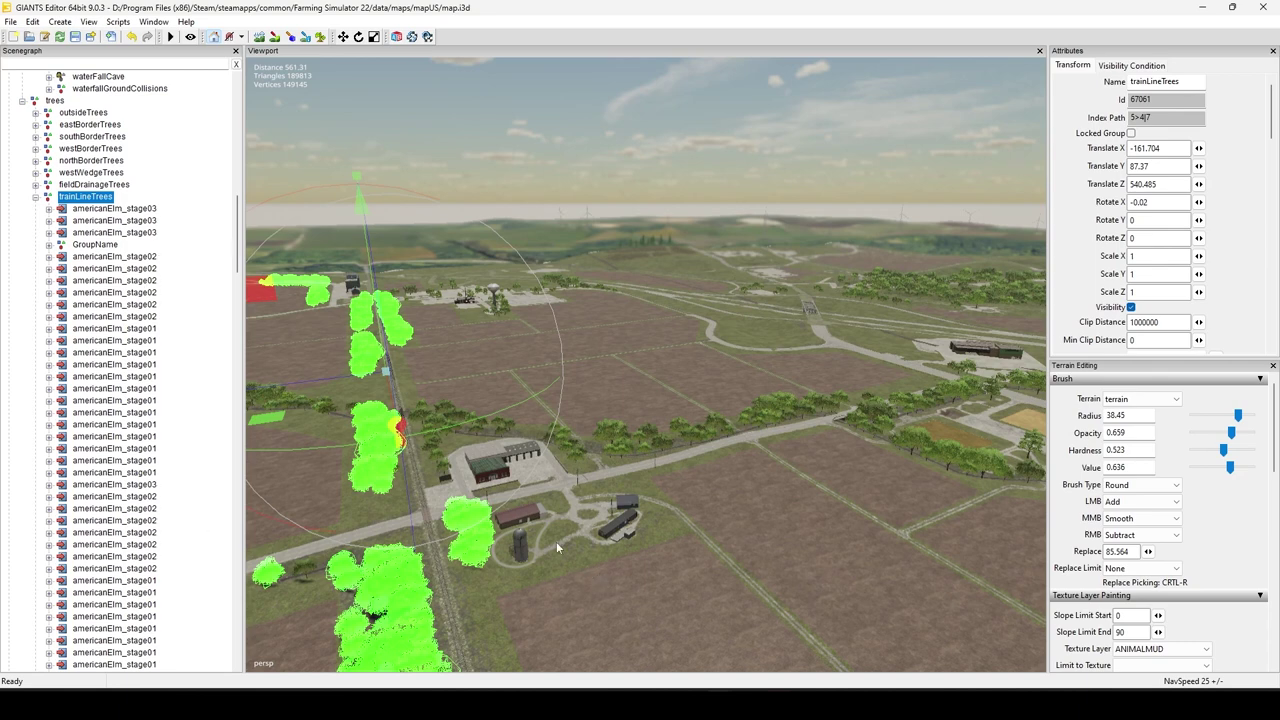
{"action": "scroll", "coordinate": [130, 447], "scroll_direction": "down", "scroll_amount": 1}
{"action": "scroll", "coordinate": [165, 535], "scroll_direction": "down", "scroll_amount": 4}
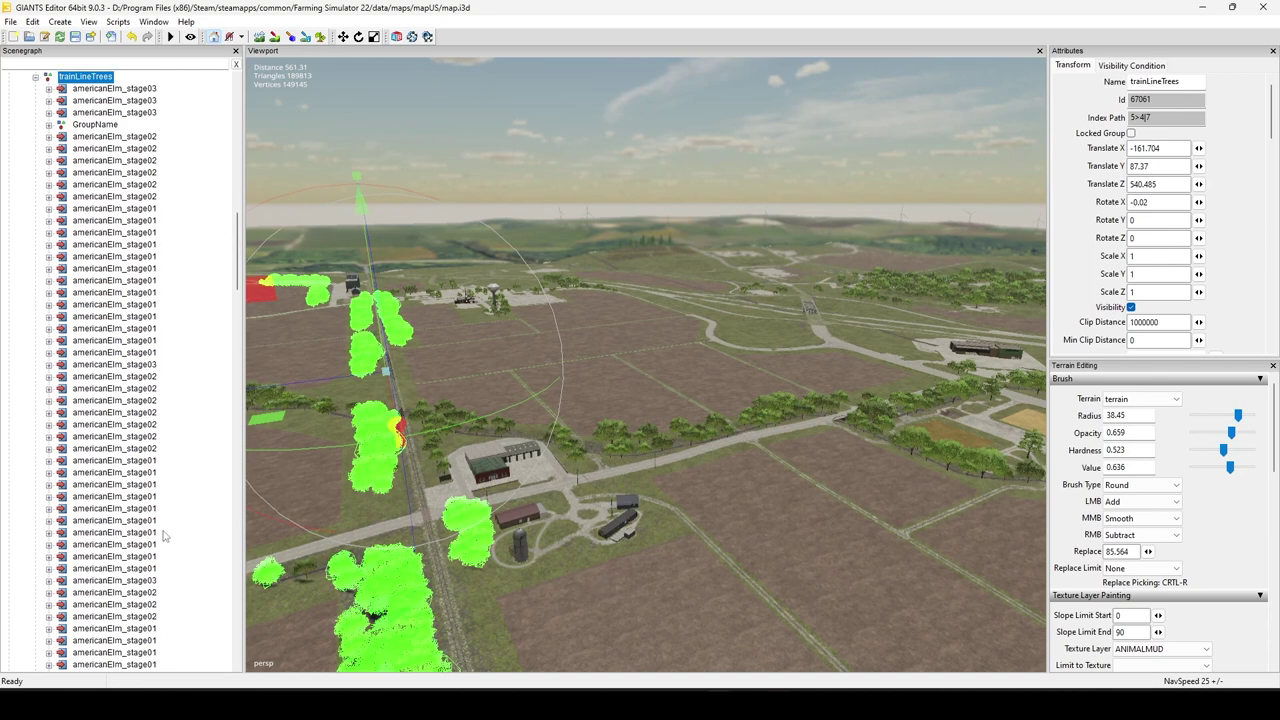
{"action": "scroll", "coordinate": [165, 535], "scroll_direction": "down", "scroll_amount": 1}
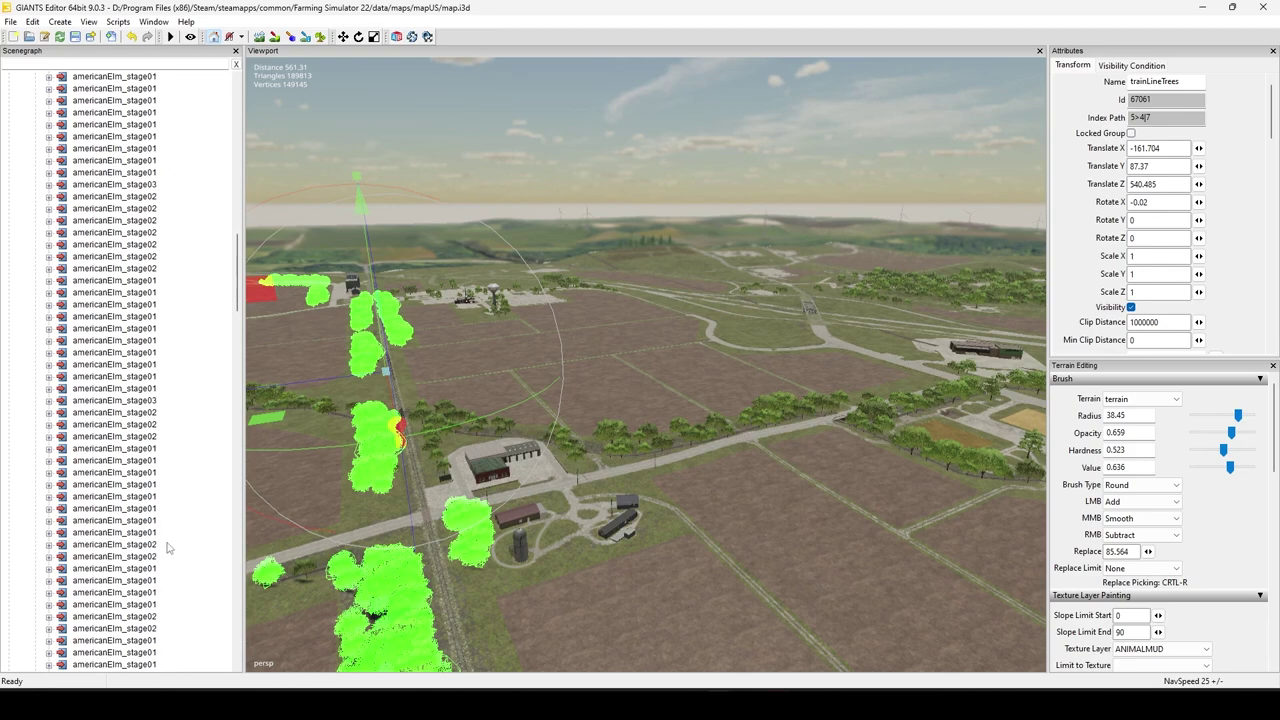
Step: Examine the fenced front yard, bushes and playground slide of the blue house beside the main road
{"action": "middle_click_drag", "start_coordinate": [749, 496], "coordinate": [635, 518], "text": "alt"}
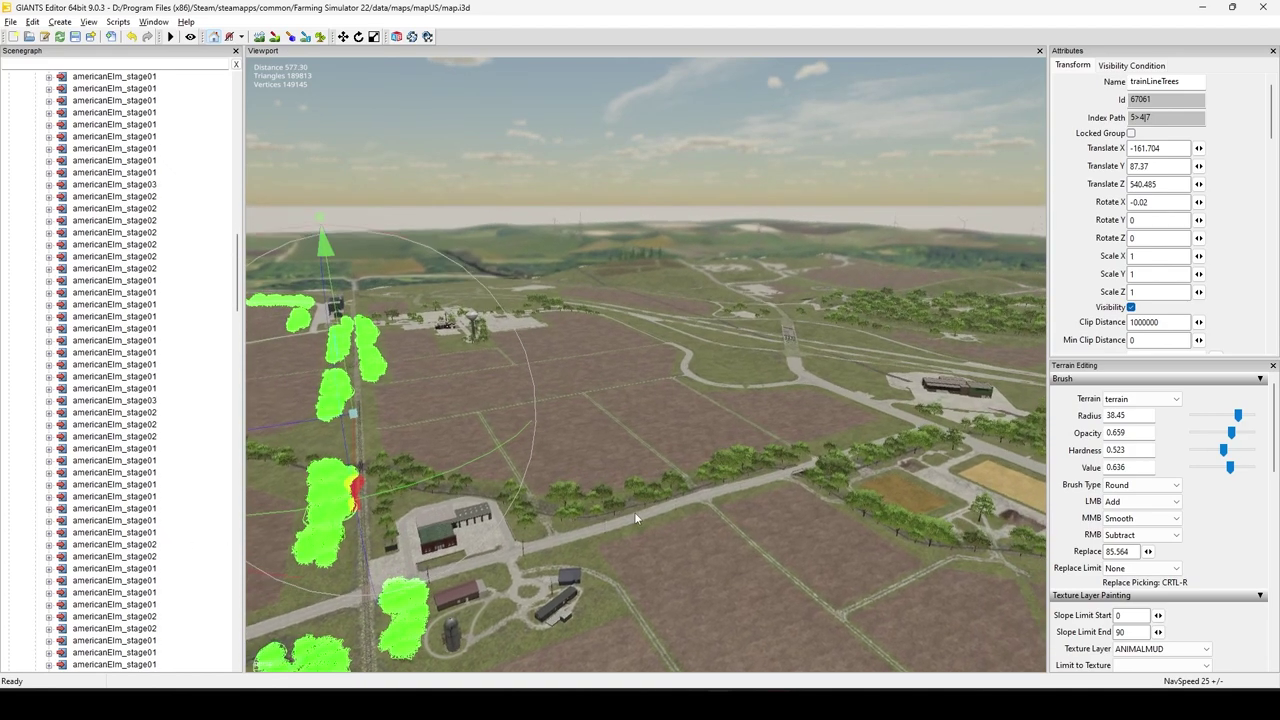
{"action": "left_click_drag", "start_coordinate": [635, 518], "coordinate": [670, 565], "text": "alt"}
{"action": "right_click_drag", "start_coordinate": [670, 565], "coordinate": [1186, 494], "text": "alt"}
{"action": "left_click_drag", "start_coordinate": [1030, 488], "coordinate": [629, 533], "text": "alt"}
{"action": "scroll", "coordinate": [590, 525], "scroll_direction": "up", "scroll_amount": 3}
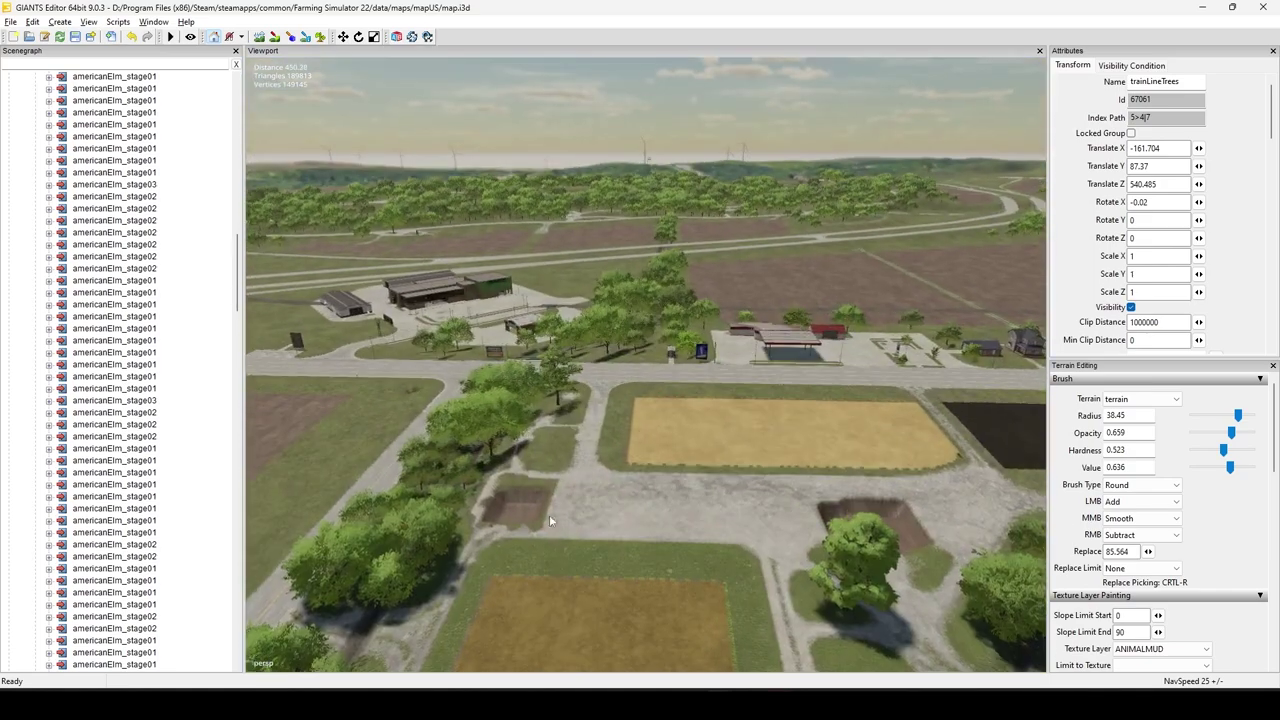
{"action": "middle_click_drag", "start_coordinate": [549, 520], "coordinate": [601, 457]}
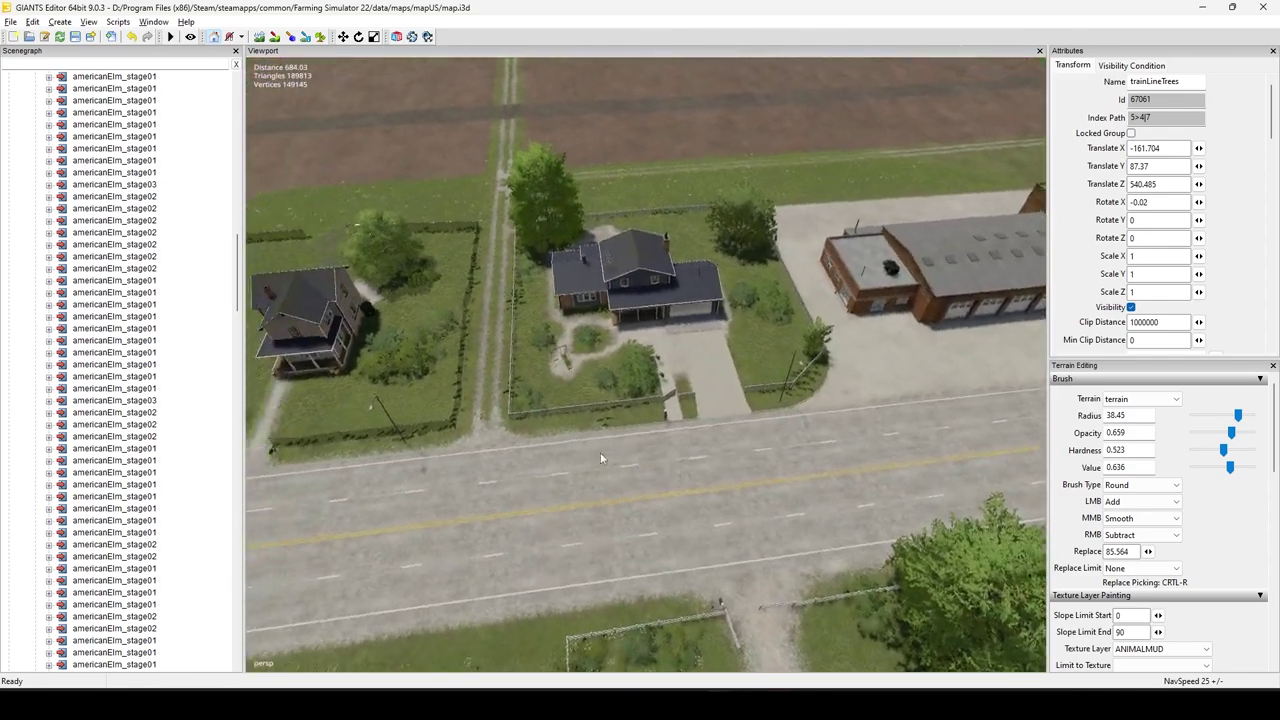
{"action": "right_click_drag", "start_coordinate": [600, 453], "coordinate": [720, 451], "text": "alt"}
{"action": "middle_click_drag", "start_coordinate": [720, 451], "coordinate": [732, 419], "text": "alt"}
{"action": "left_click_drag", "start_coordinate": [732, 419], "coordinate": [648, 396], "text": "alt"}
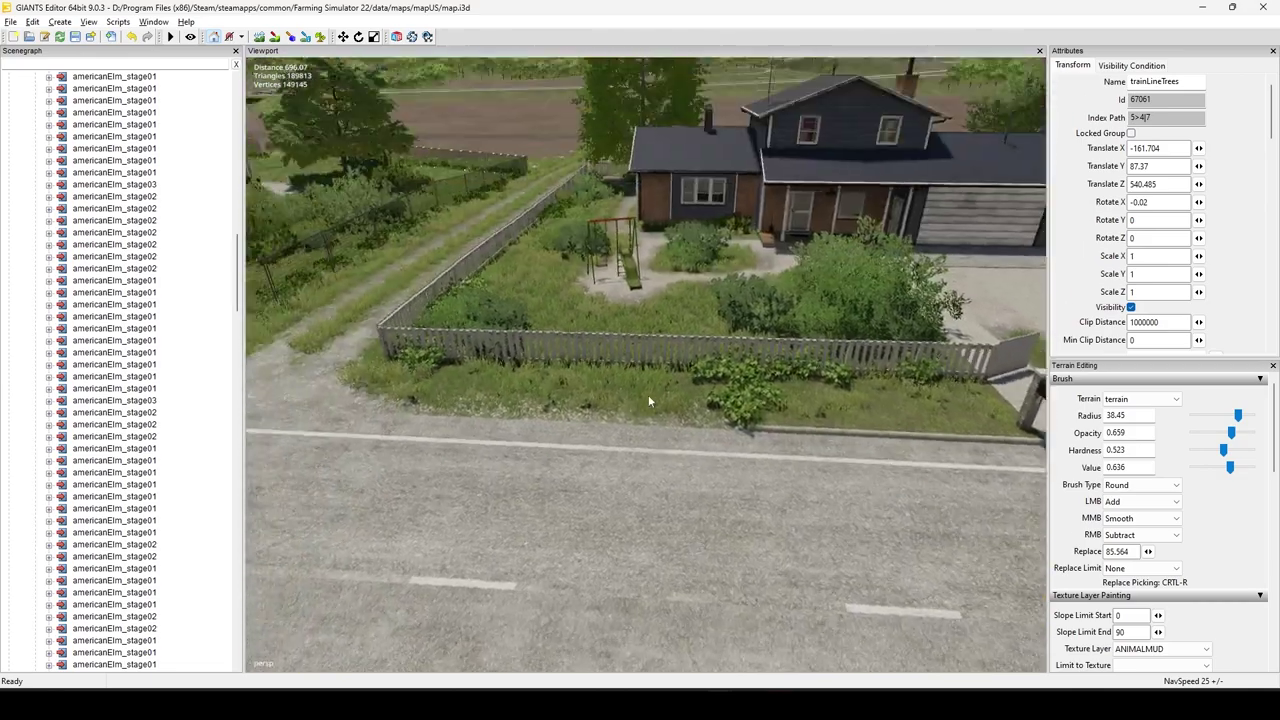
{"action": "middle_click_drag", "start_coordinate": [648, 398], "coordinate": [617, 502]}
{"action": "scroll", "coordinate": [617, 502], "scroll_direction": "down", "scroll_amount": 2}
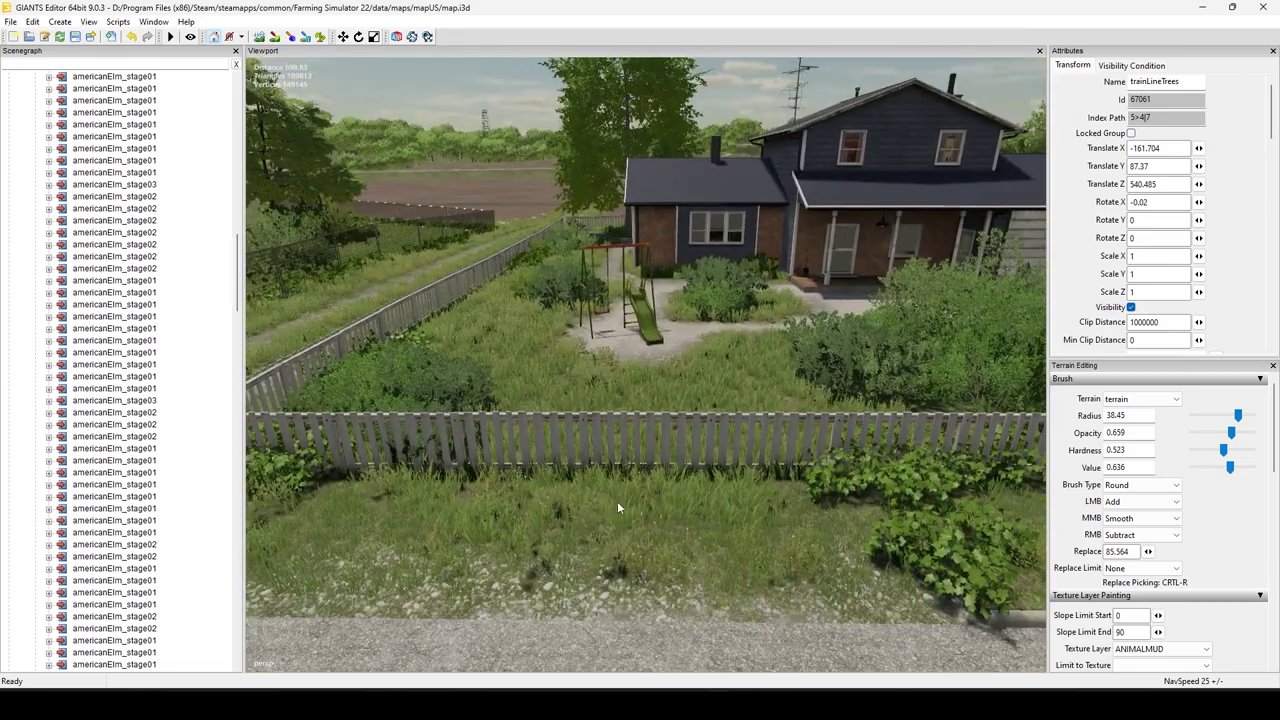
Step: Select a fence panel at the front of the blue house's yard and examine the pieces listed in its fence group
{"action": "left_click", "coordinate": [666, 421]}
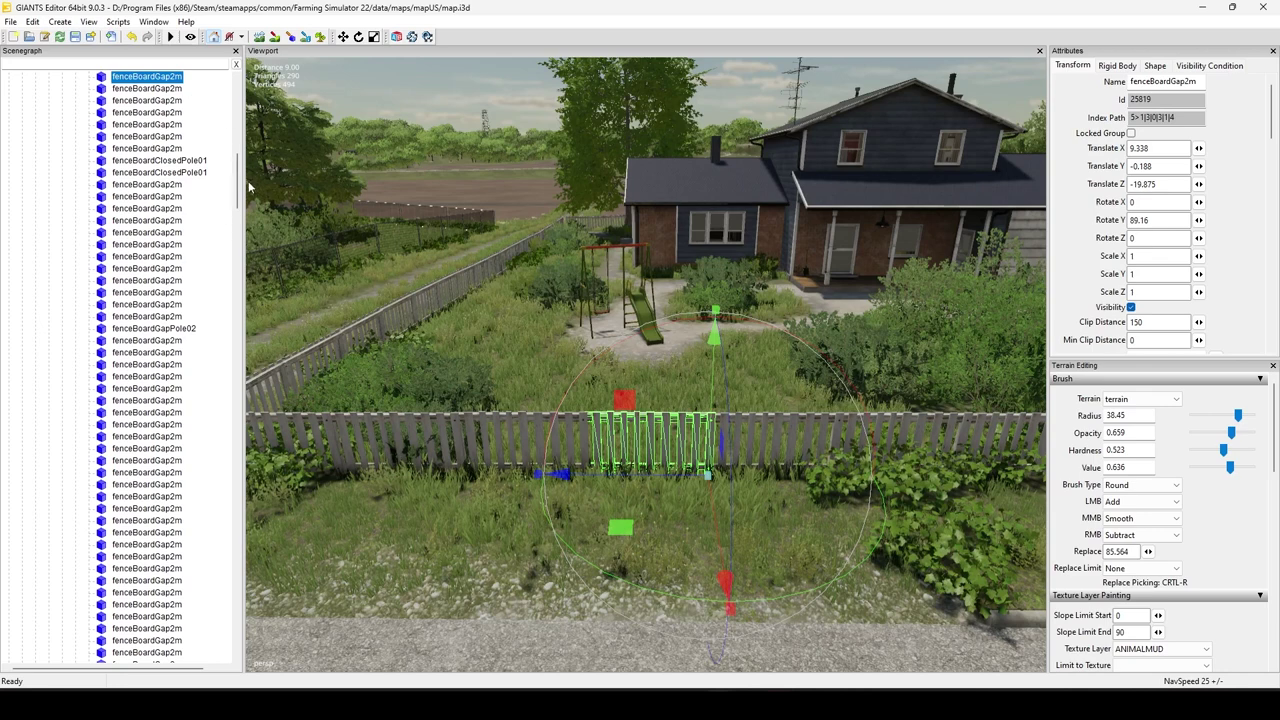
{"action": "scroll", "coordinate": [237, 175], "scroll_direction": "up", "scroll_amount": 3}
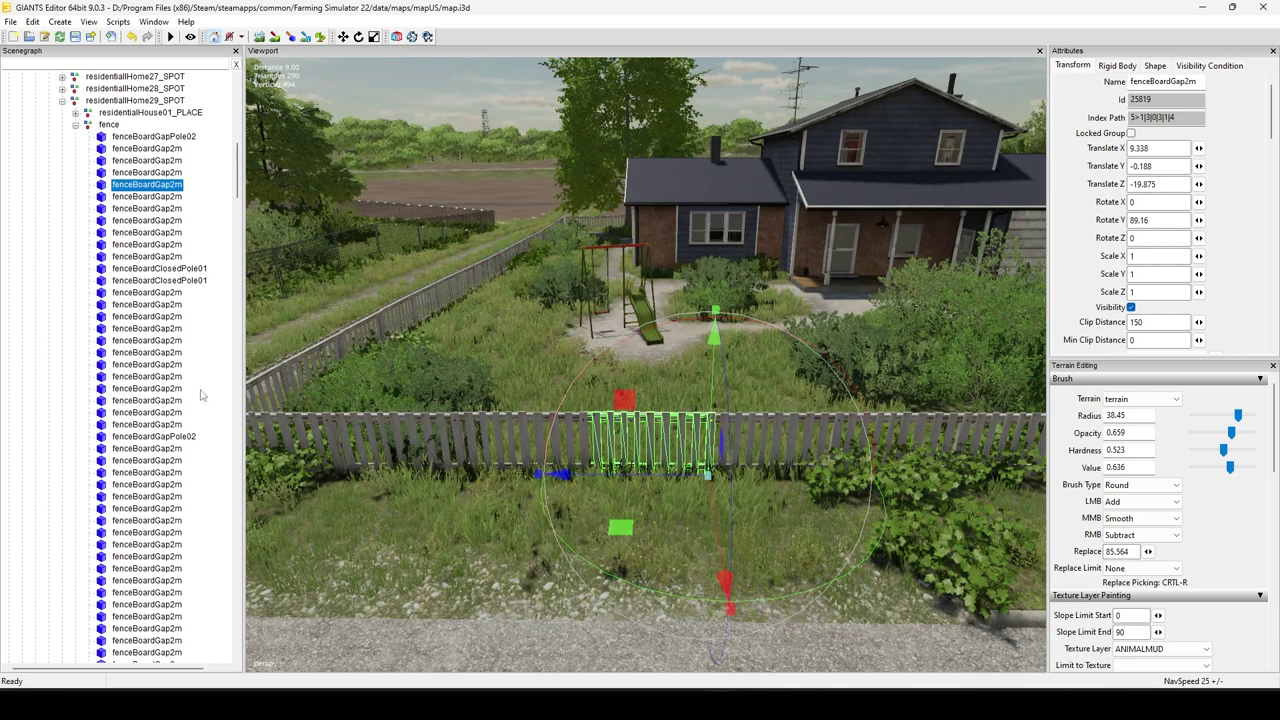
{"action": "scroll", "coordinate": [197, 391], "scroll_direction": "down", "scroll_amount": 4}
{"action": "scroll", "coordinate": [219, 214], "scroll_direction": "down", "scroll_amount": 1}
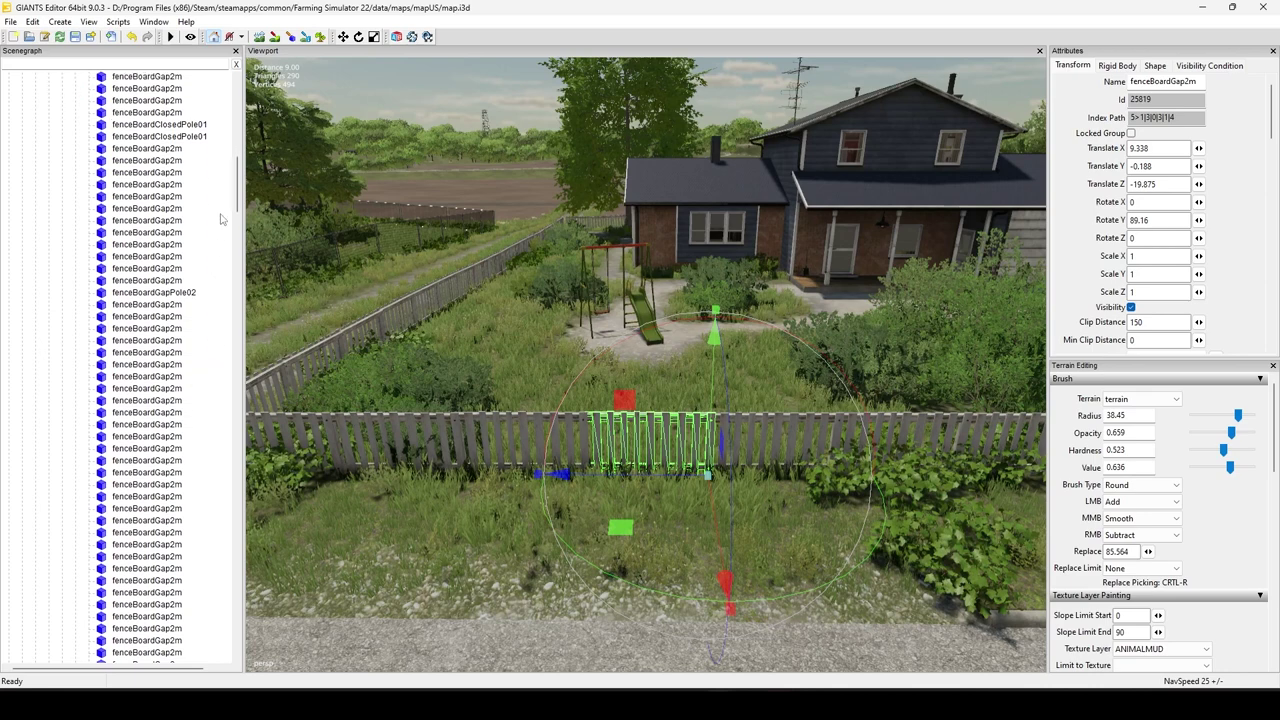
{"action": "left_click_drag", "start_coordinate": [238, 180], "coordinate": [246, 226]}
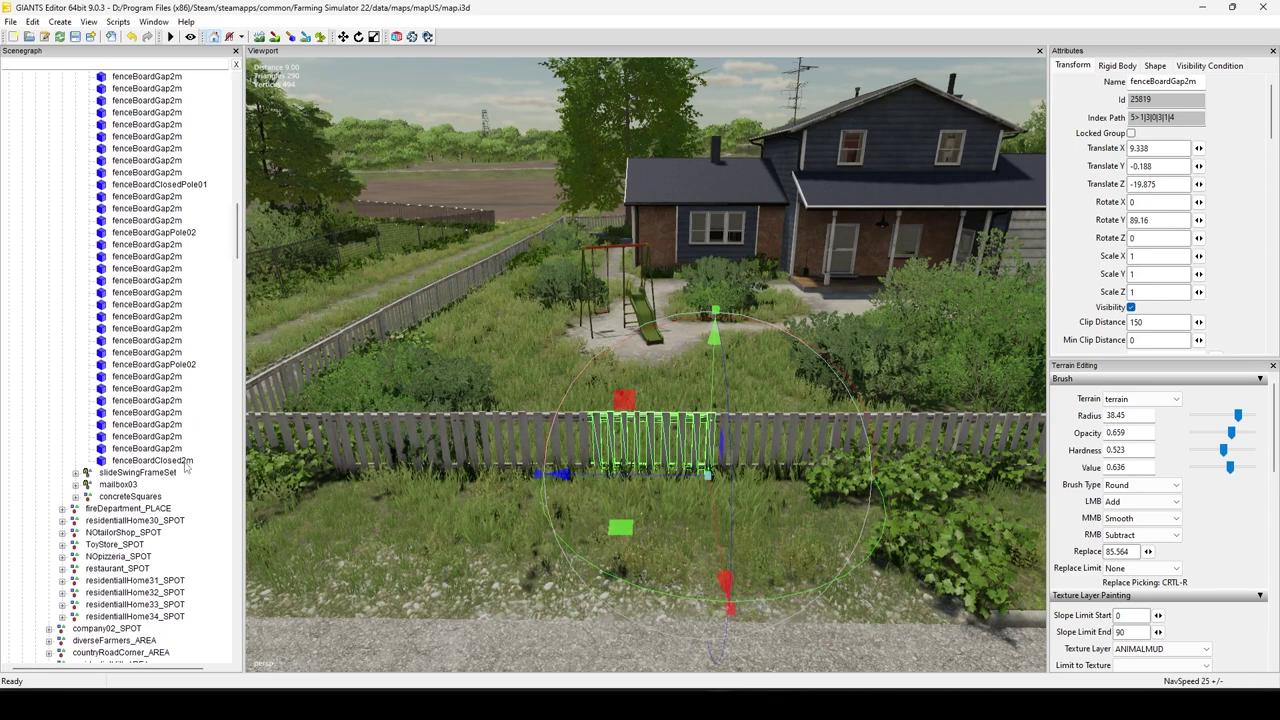
{"action": "scroll", "coordinate": [185, 467], "scroll_direction": "up", "scroll_amount": 14}
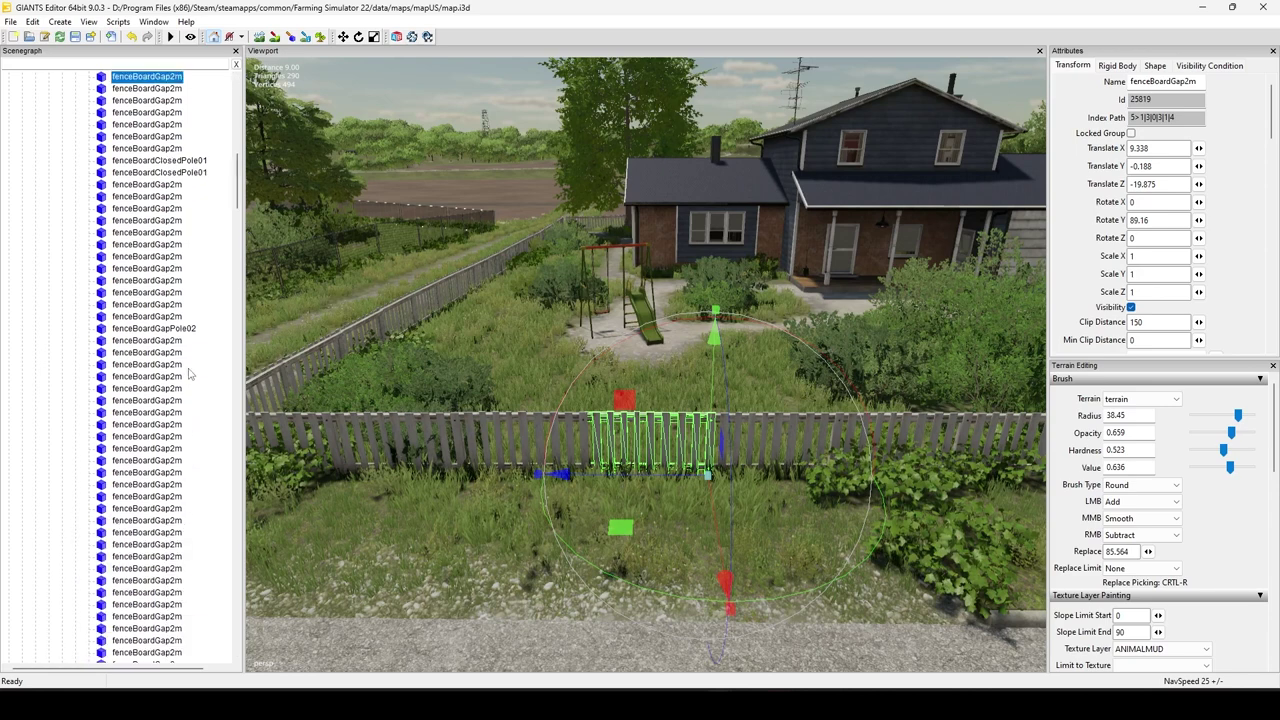
Step: Add a fenceBoardGapPole02 and a fenceBoardClosedPole01 to the panel selection and view the whole fenced yard from the road
{"action": "left_click", "coordinate": [187, 329], "text": "ctrl"}
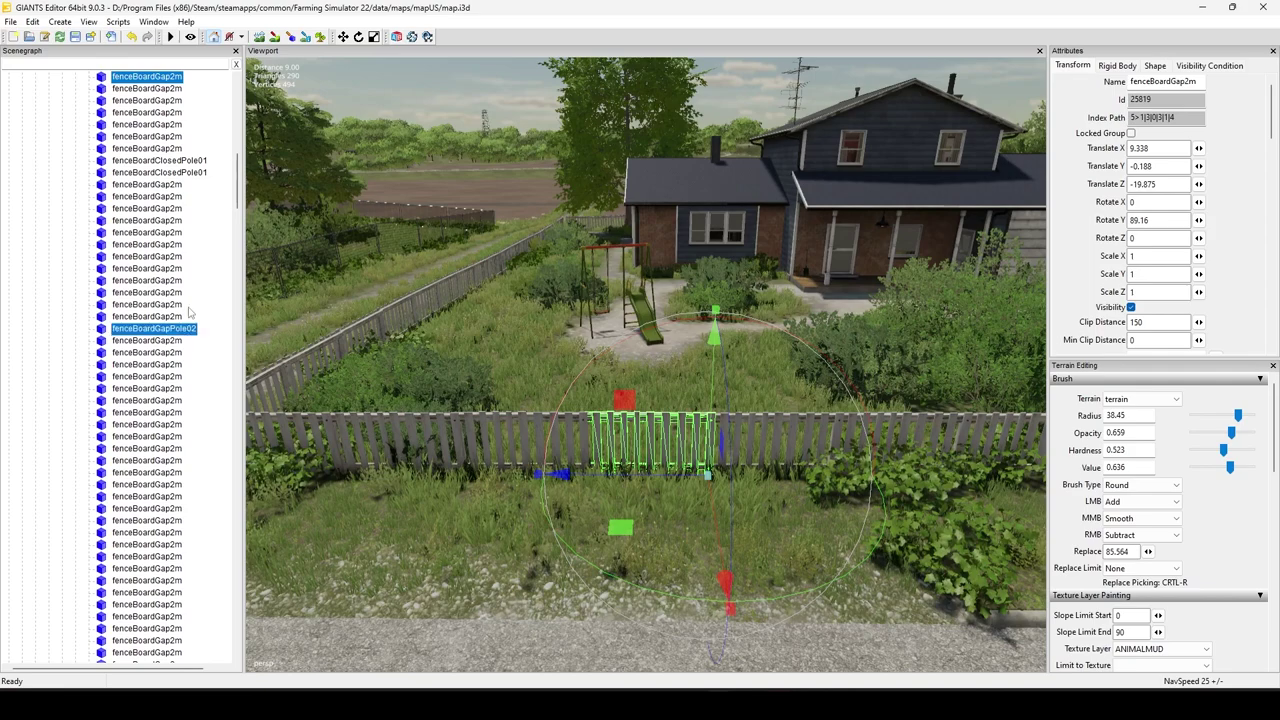
{"action": "left_click", "coordinate": [188, 173], "text": "ctrl"}
{"action": "middle_click_drag", "start_coordinate": [488, 475], "coordinate": [500, 494], "text": "alt"}
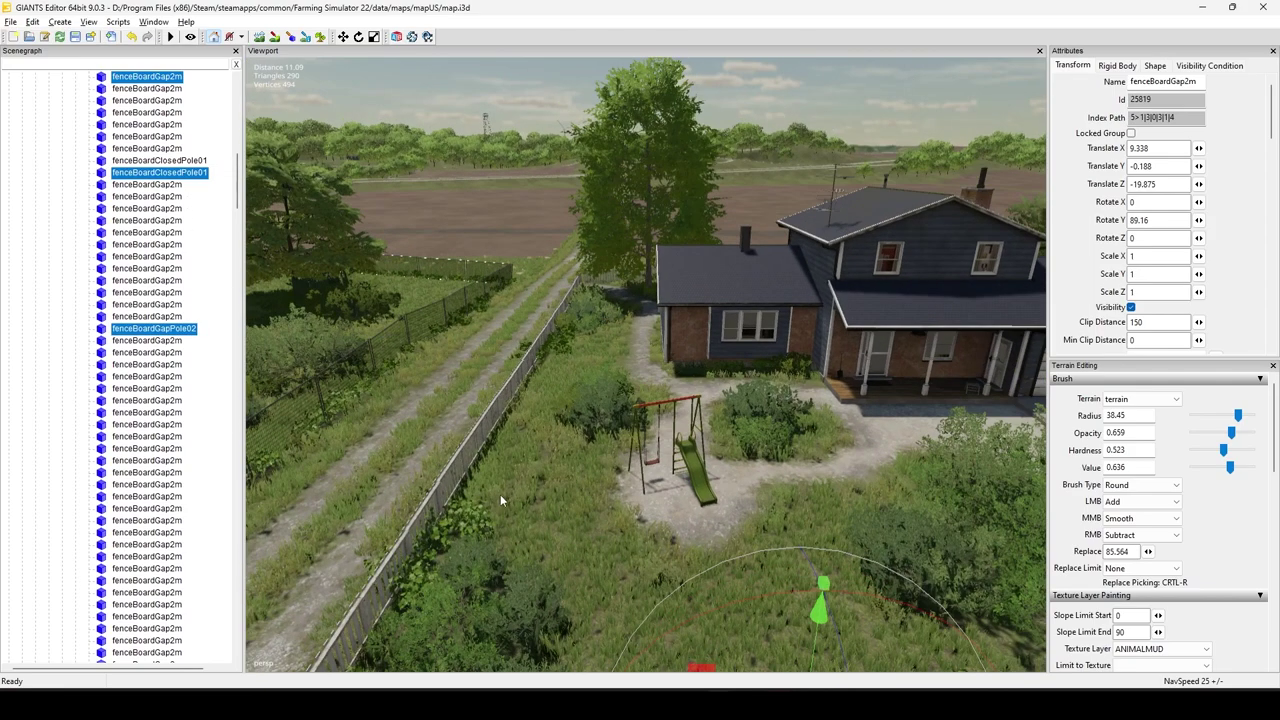
{"action": "scroll", "coordinate": [497, 506], "scroll_direction": "down", "scroll_amount": 3}
{"action": "left_click_drag", "start_coordinate": [497, 506], "coordinate": [539, 526], "text": "alt"}
{"action": "middle_click_drag", "start_coordinate": [539, 530], "coordinate": [524, 508], "text": "alt"}
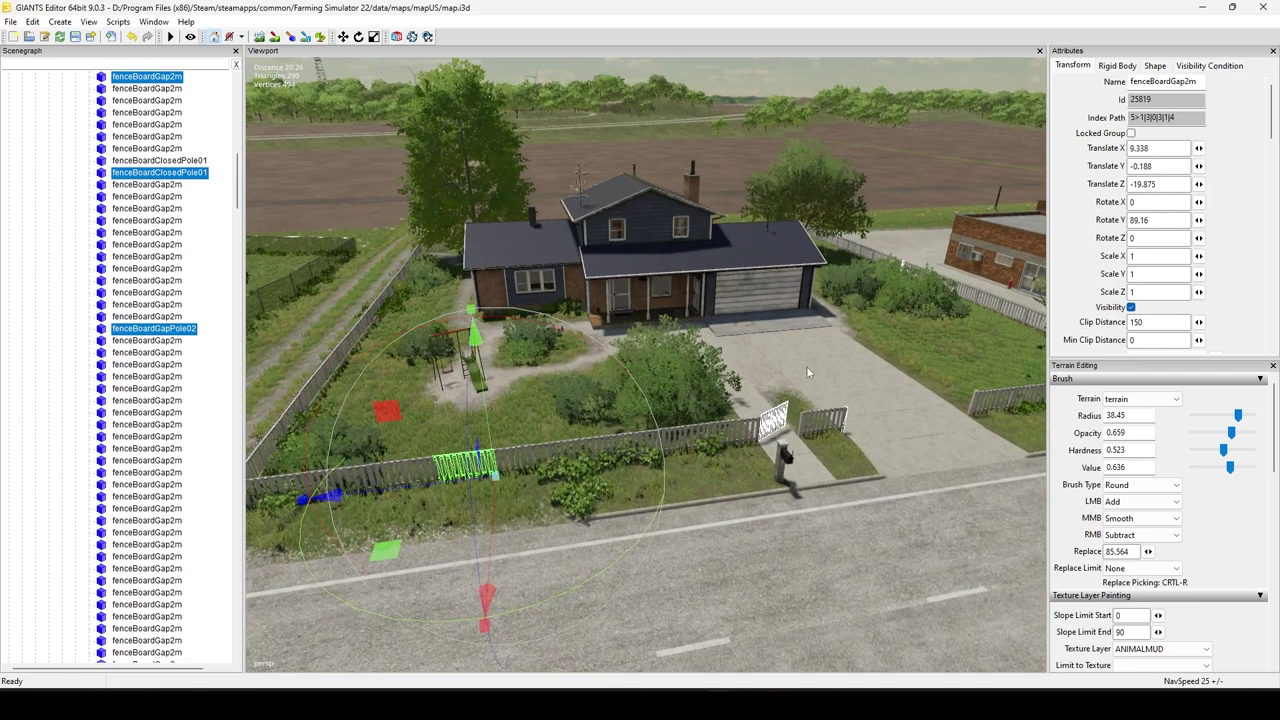
Step: Reselect the front fence panel, locate its parent fence group in residentiallHome29_SPOT, and select the whole group
{"action": "left_click", "coordinate": [806, 366]}
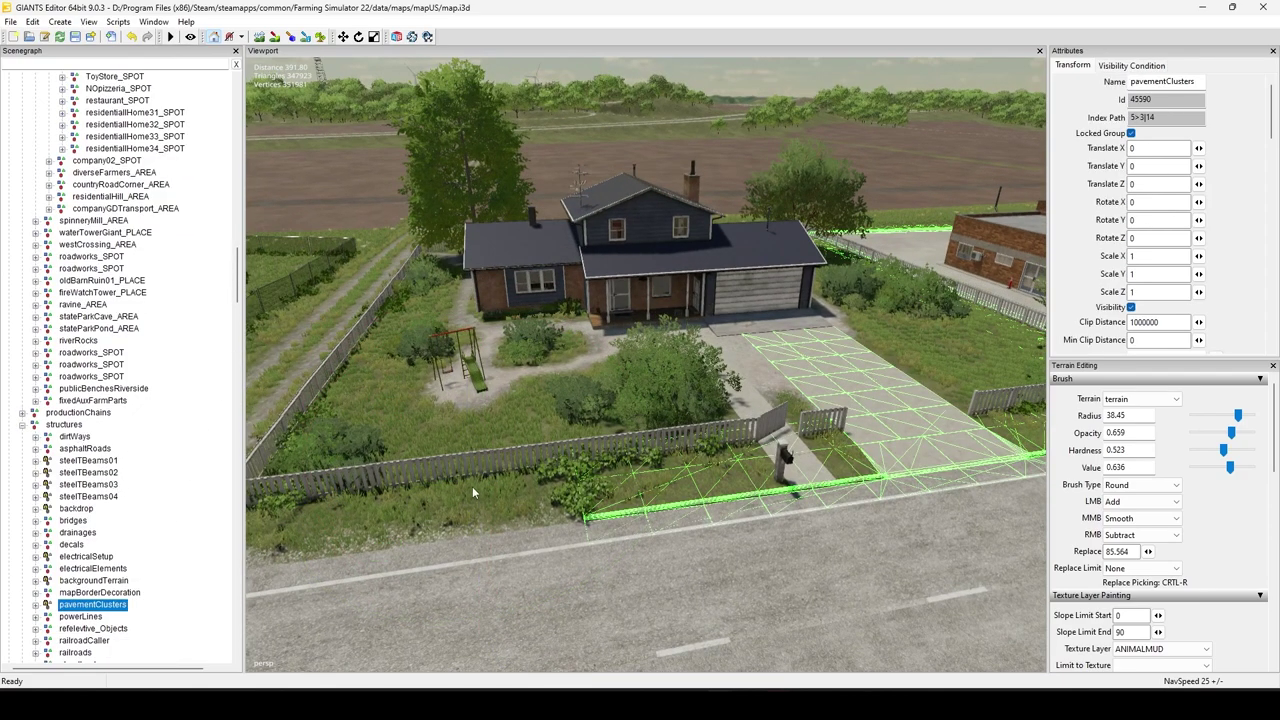
{"action": "left_click", "coordinate": [484, 455]}
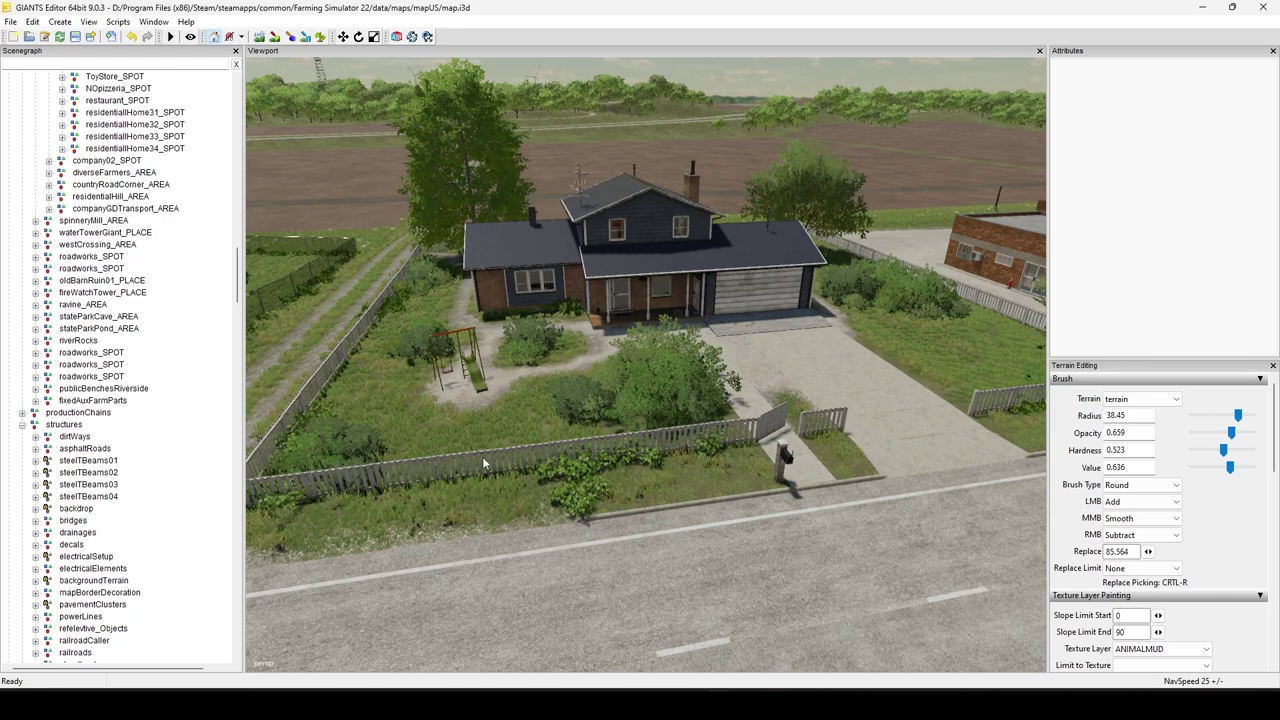
{"action": "left_click", "coordinate": [477, 454]}
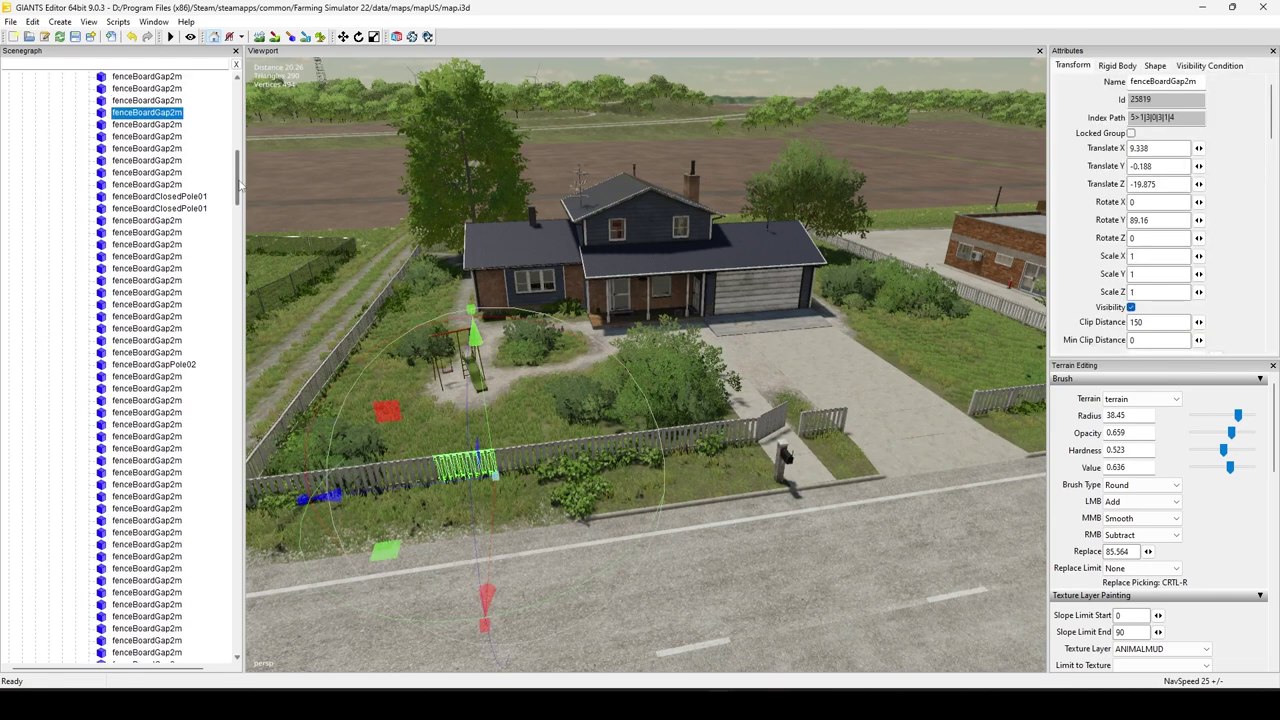
{"action": "scroll", "coordinate": [238, 157], "scroll_direction": "up", "scroll_amount": 5}
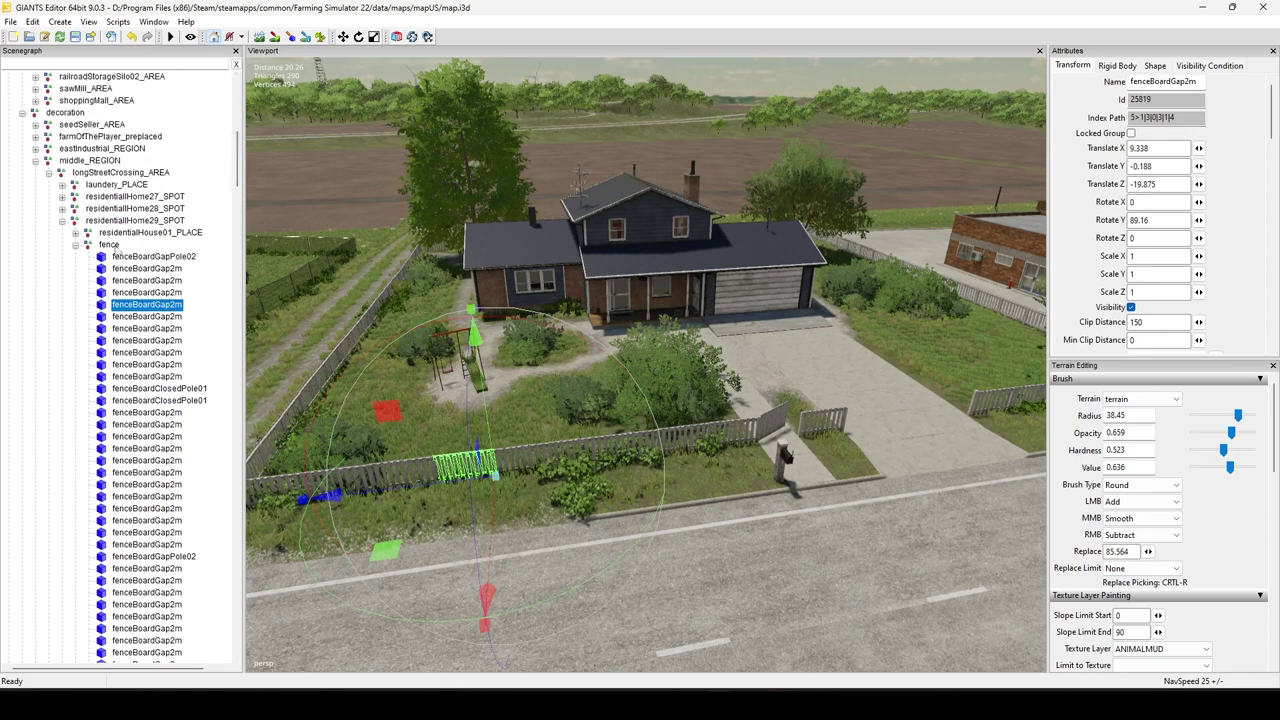
{"action": "left_click", "coordinate": [110, 245]}
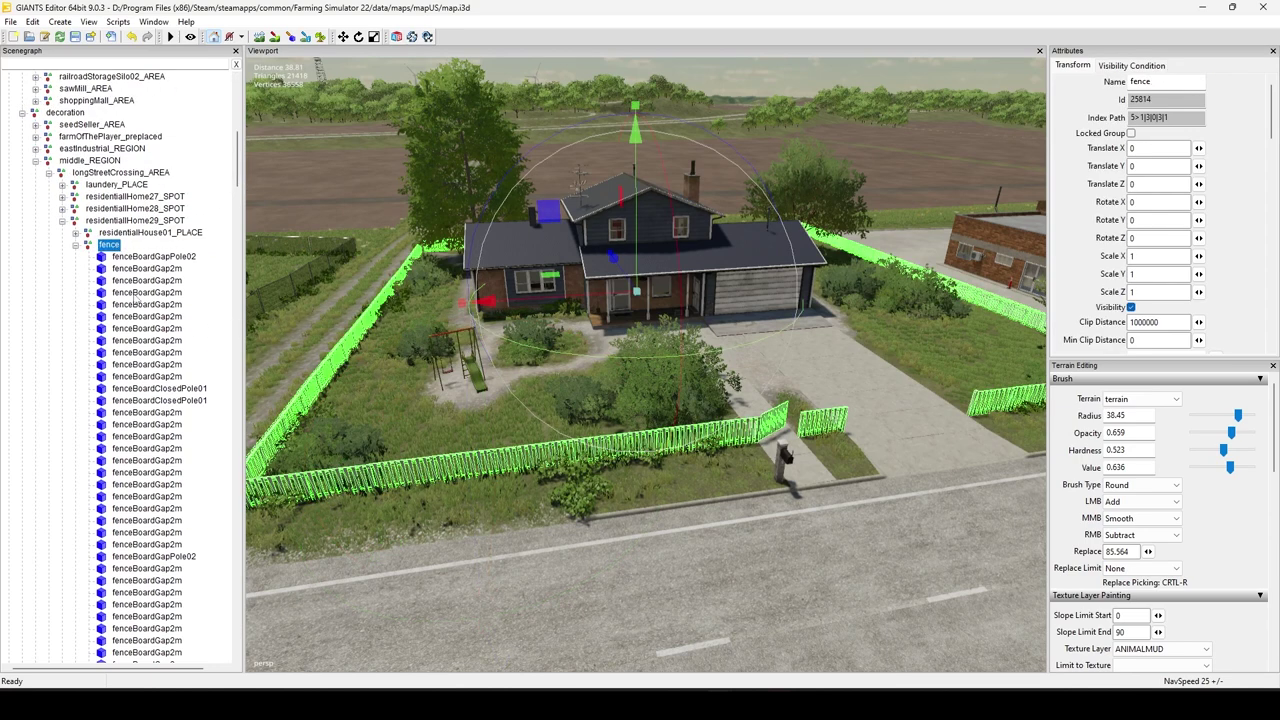
Step: Move one fenceBoardGap2m panel from the fence group out onto the open field with interactive placement
{"action": "left_click", "coordinate": [146, 282]}
{"action": "middle_click_drag", "start_coordinate": [606, 198], "coordinate": [533, 540], "text": "alt"}
{"action": "right_click_drag", "start_coordinate": [533, 540], "coordinate": [827, 338], "text": "alt"}
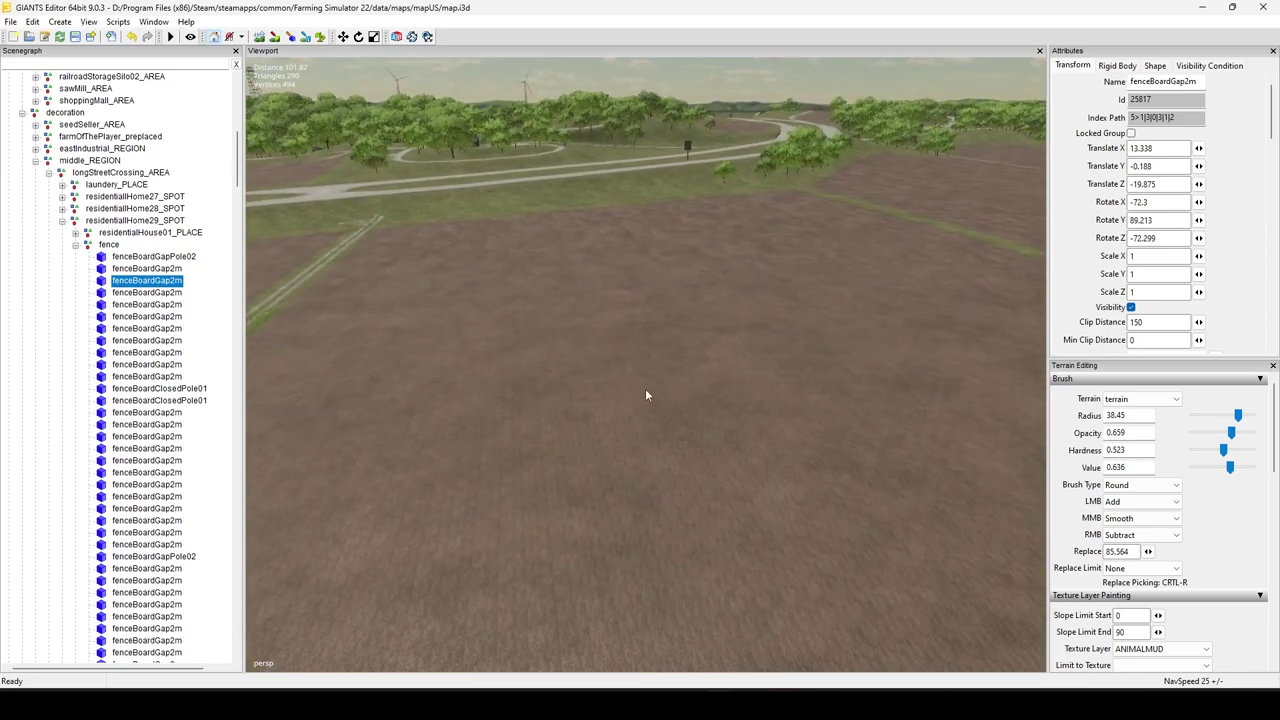
{"action": "key", "text": "ctrl+b"}
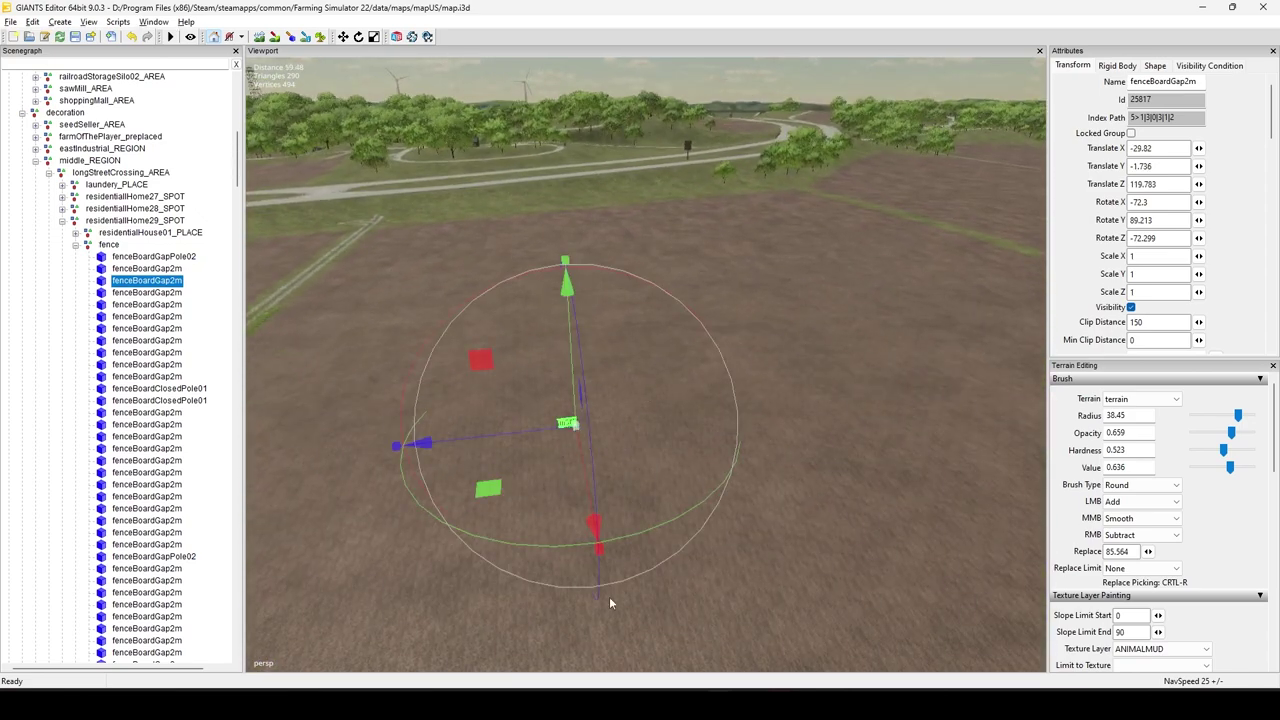
{"action": "right_click_drag", "start_coordinate": [609, 599], "coordinate": [681, 438], "text": "alt"}
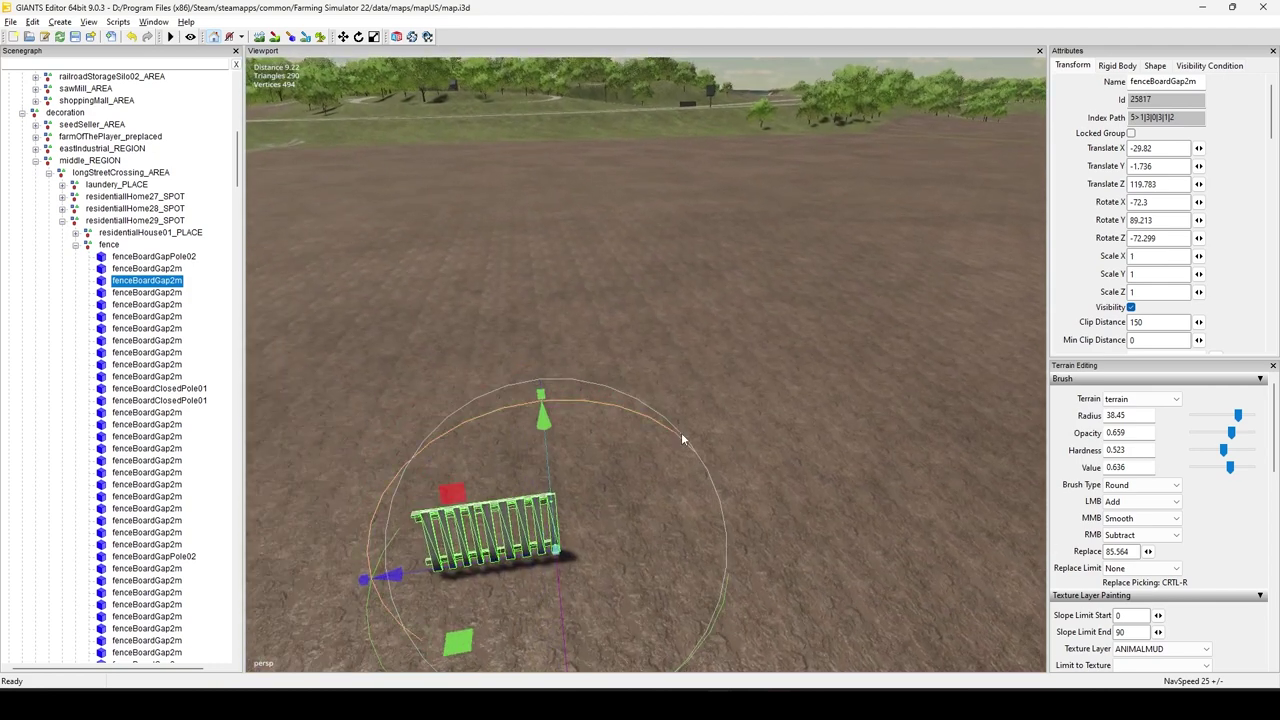
Step: Place a fenceBoardClosedPole01 in the field and align it with the end of the fence panel at X -27.817, Z 119.774
{"action": "left_click", "coordinate": [198, 389]}
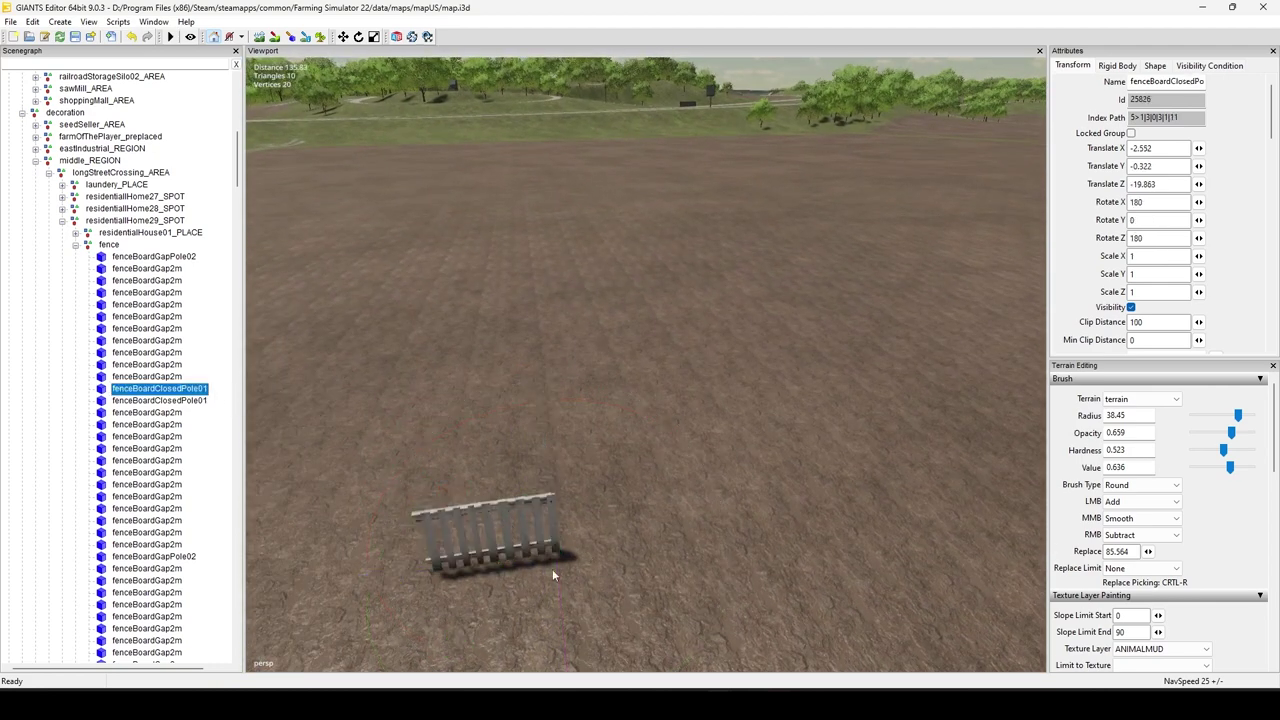
{"action": "key", "text": "ctrl+shift+m"}
{"action": "right_click_drag", "start_coordinate": [660, 543], "coordinate": [645, 510]}
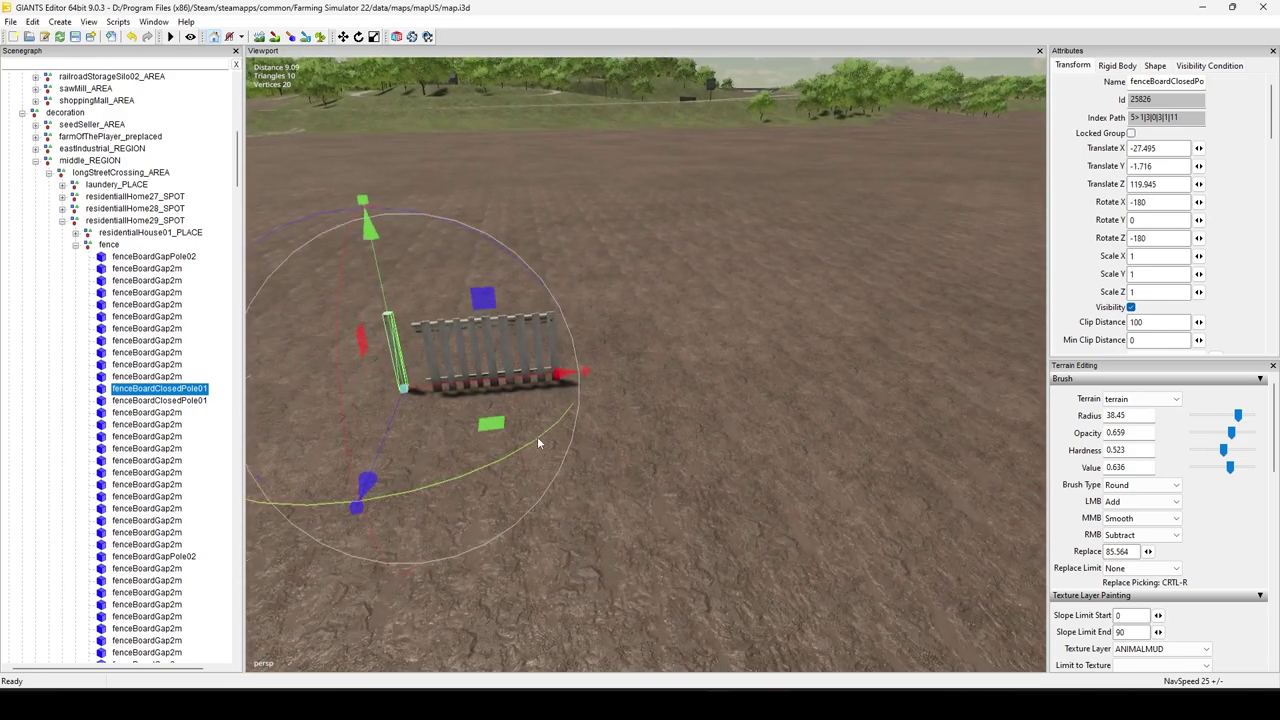
{"action": "left_click_drag", "start_coordinate": [468, 379], "coordinate": [486, 374]}
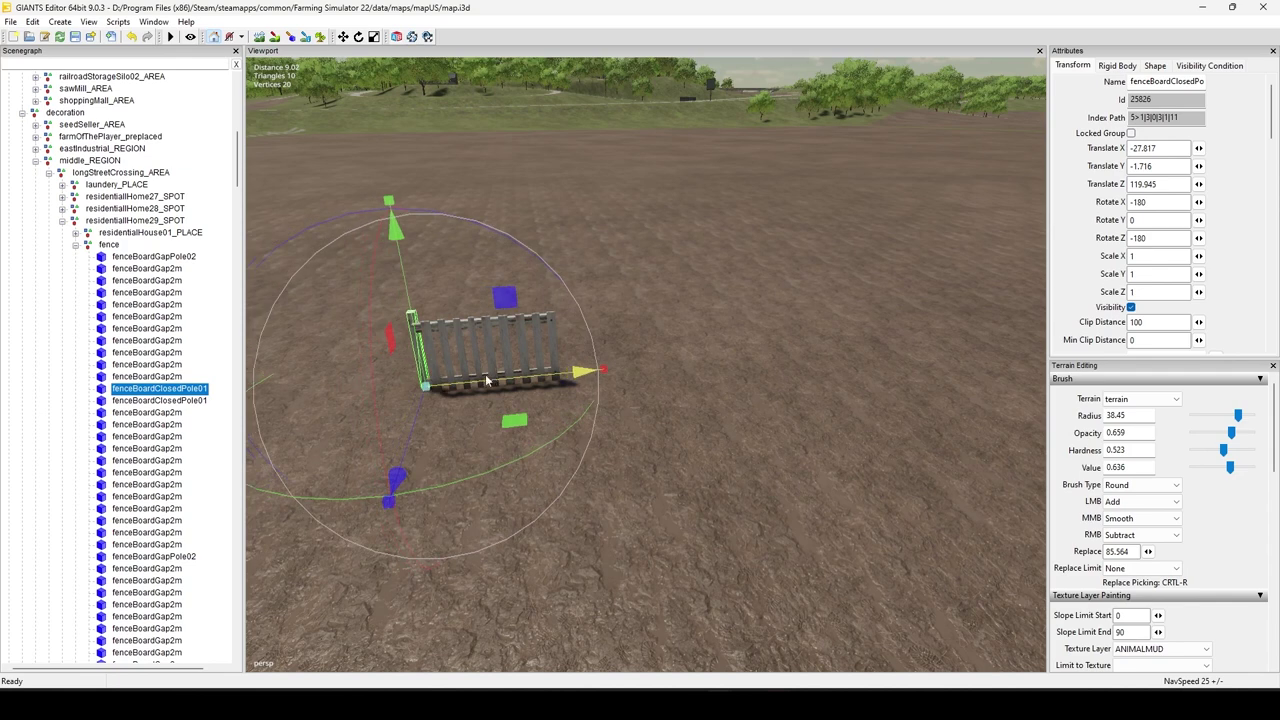
{"action": "left_click_drag", "start_coordinate": [418, 410], "coordinate": [419, 419]}
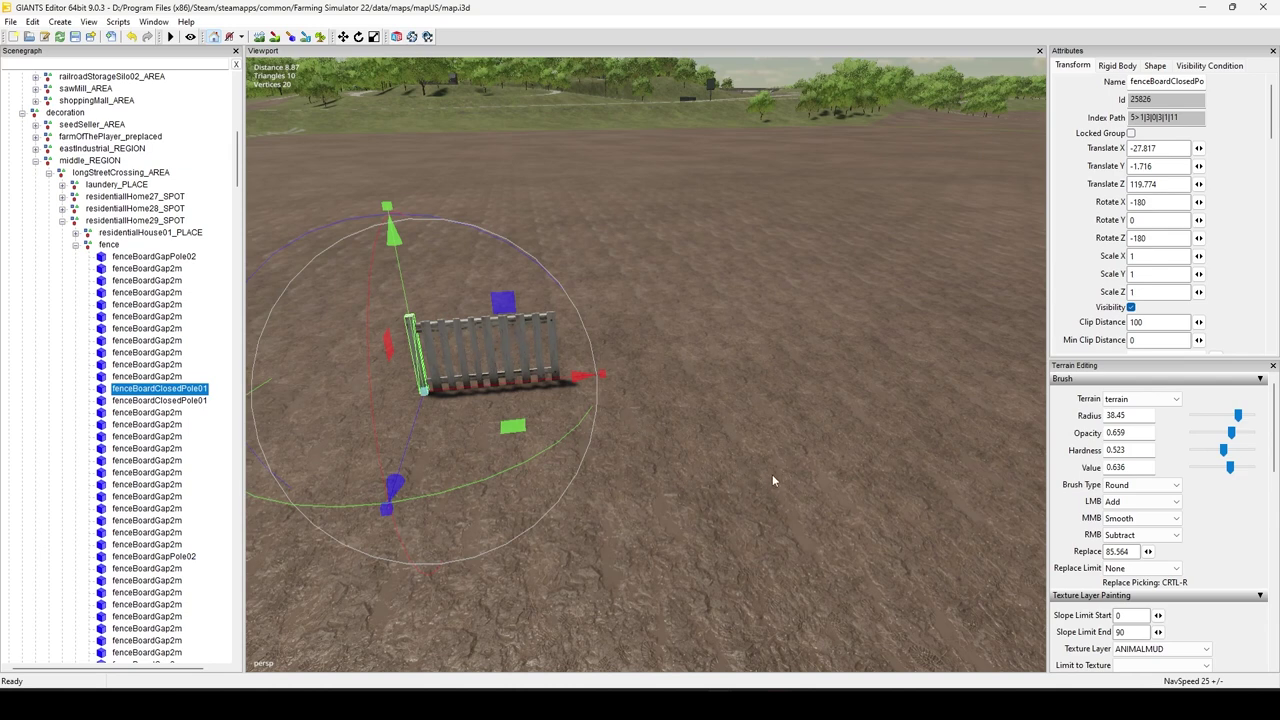
Step: Select the fence panel and its pole in the field and group them together
{"action": "left_click", "coordinate": [740, 418]}
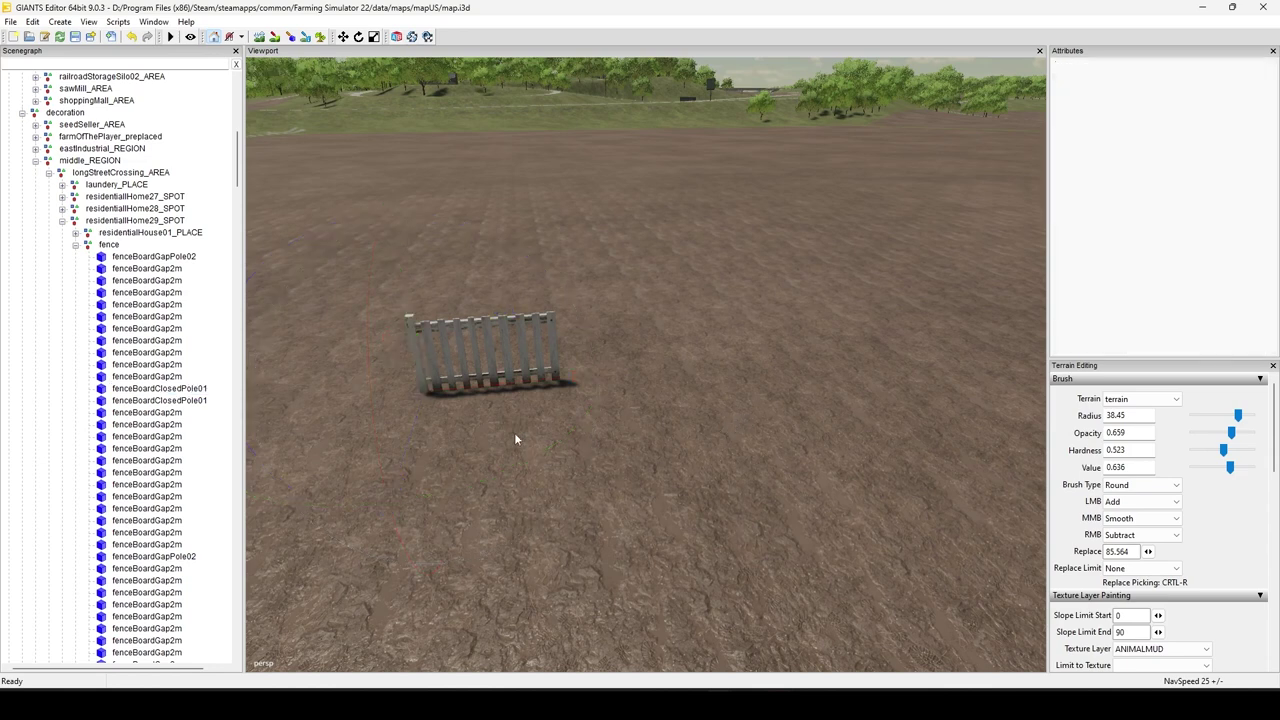
{"action": "left_click_drag", "start_coordinate": [407, 414], "coordinate": [660, 277]}
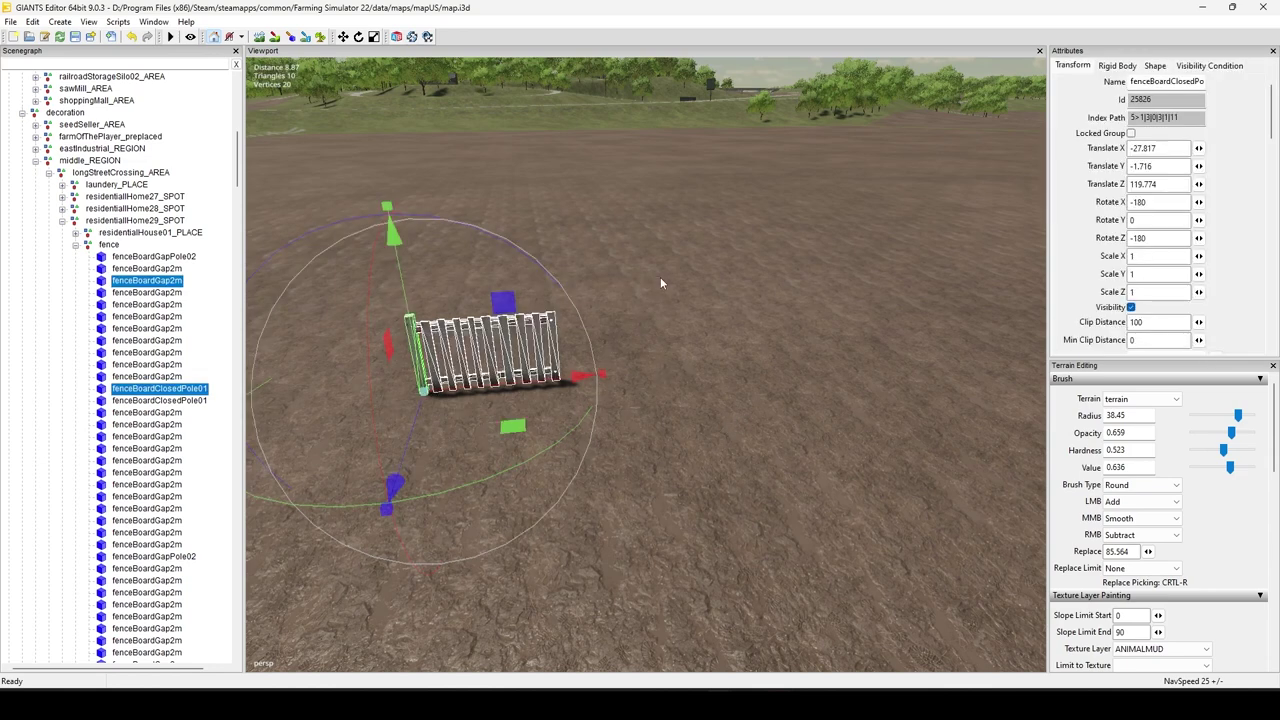
{"action": "key", "text": "ctrl+g"}
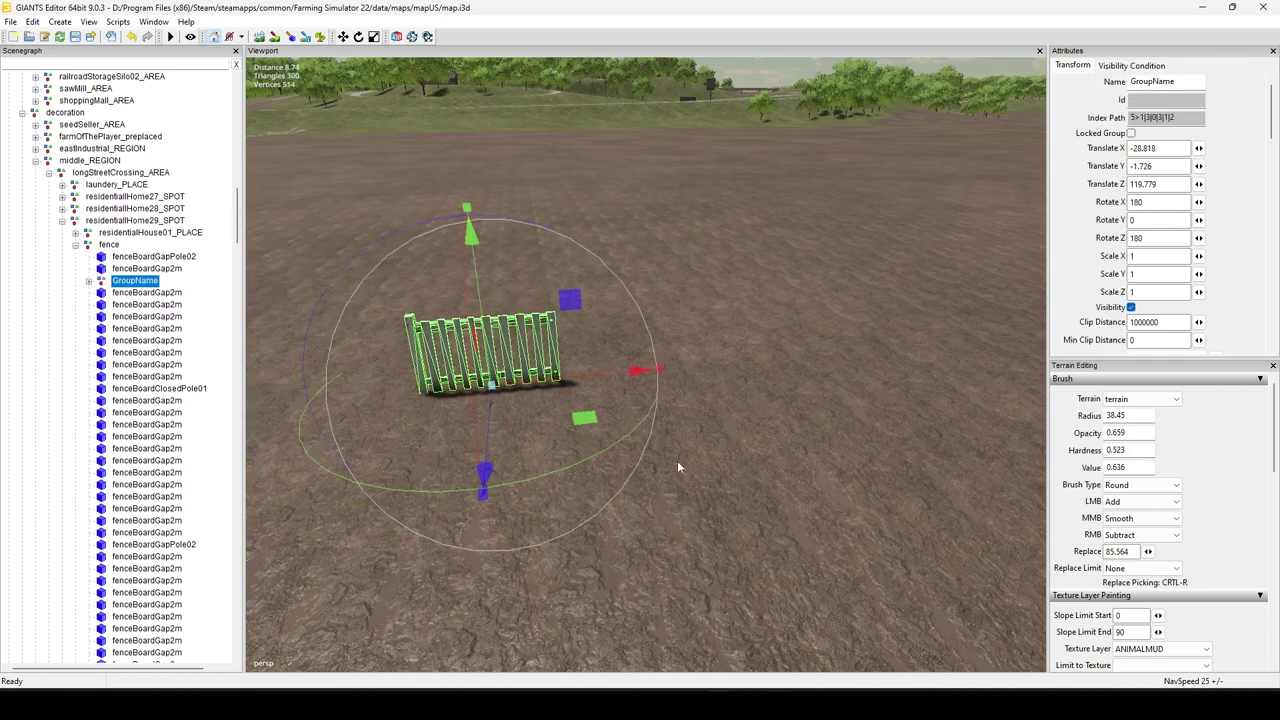
Step: Duplicate the panel-and-pole group and place the copy end to end with the original
{"action": "key", "text": "ctrl+d"}
{"action": "left_click_drag", "start_coordinate": [576, 374], "coordinate": [638, 408]}
{"action": "left_click", "coordinate": [868, 516]}
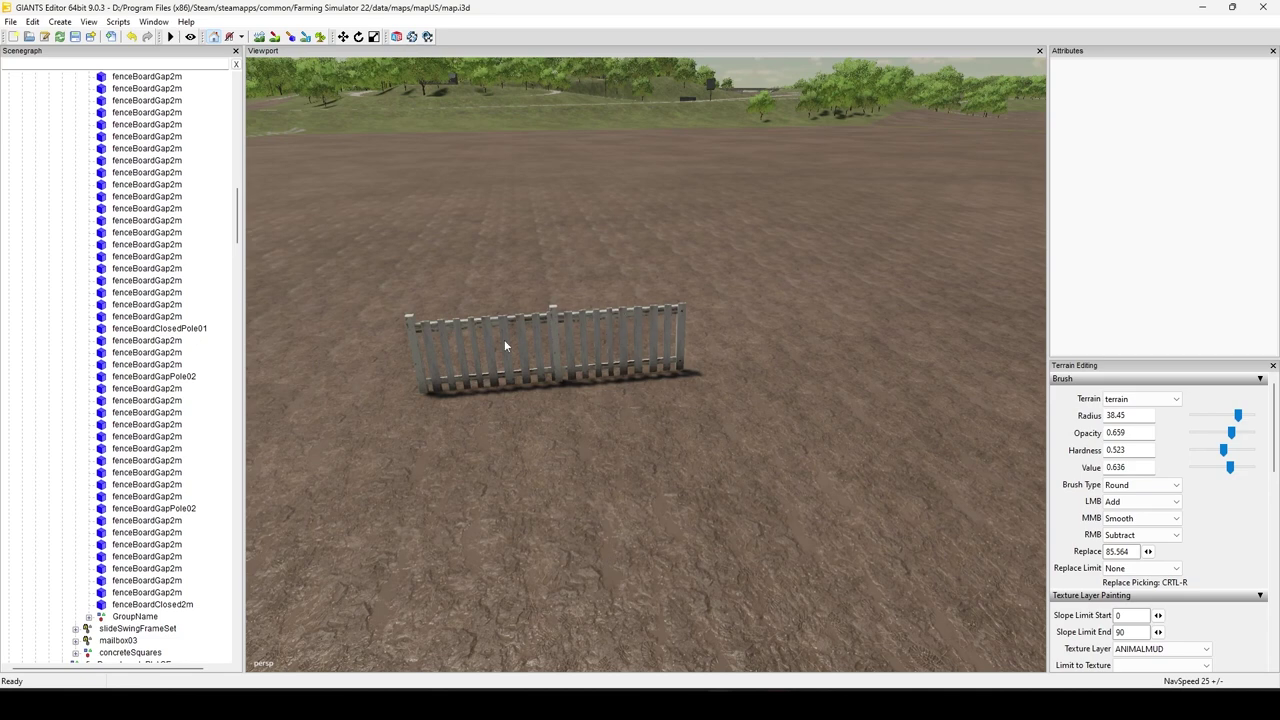
Step: Move the fenceBoardClosed2m panel from the fence group to the field just beyond the pole end of the fence row
{"action": "scroll", "coordinate": [760, 318], "scroll_direction": "down", "scroll_amount": 5}
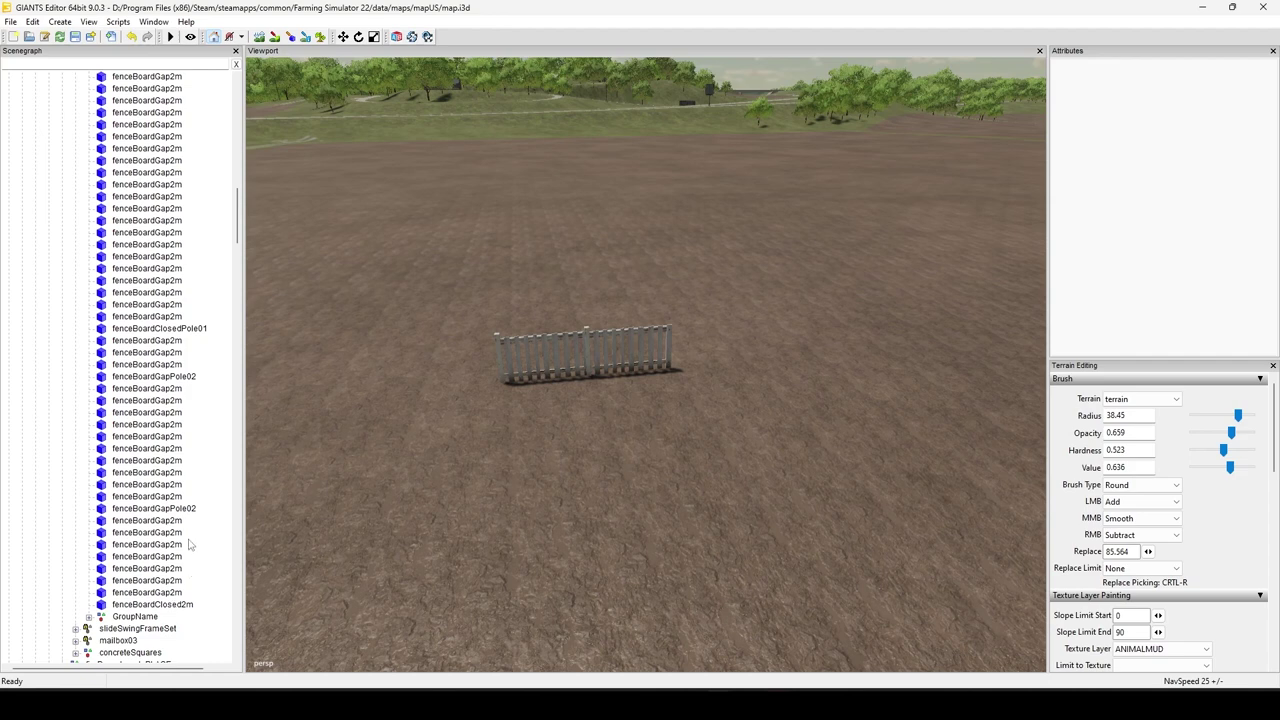
{"action": "scroll", "coordinate": [190, 545], "scroll_direction": "down", "scroll_amount": 1}
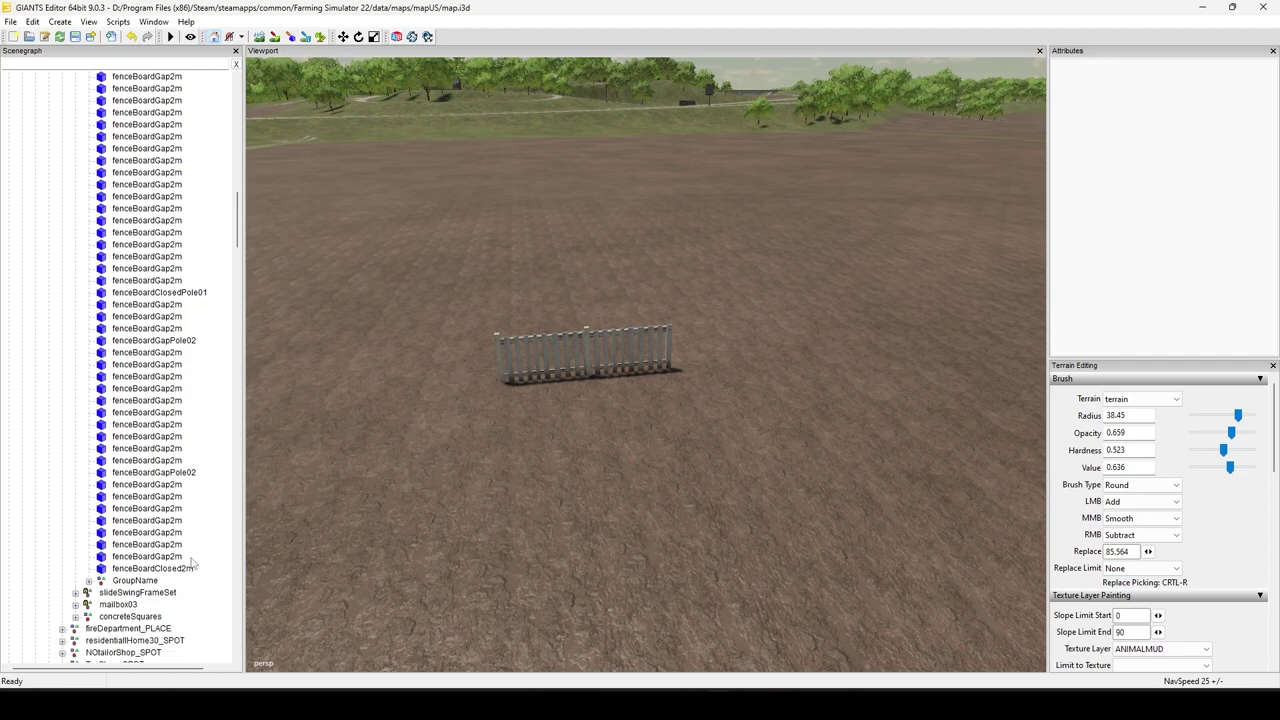
{"action": "left_click", "coordinate": [180, 569]}
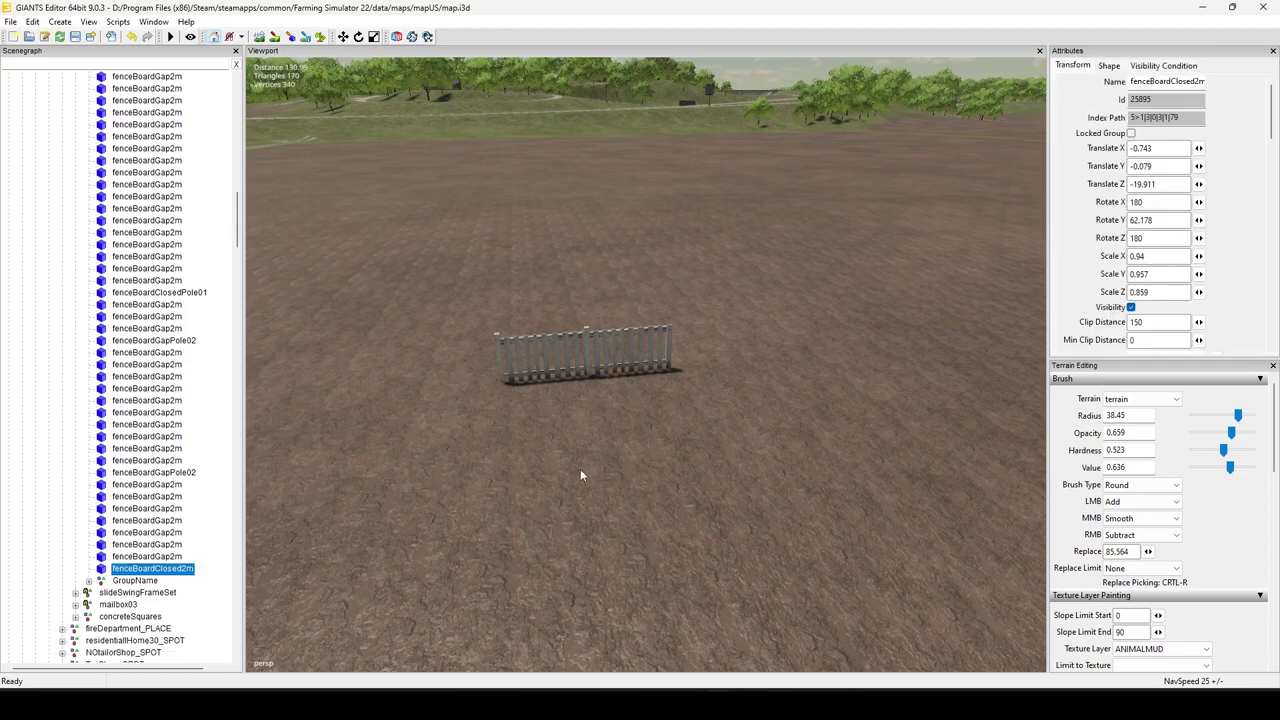
{"action": "key", "text": "ctrl+b"}
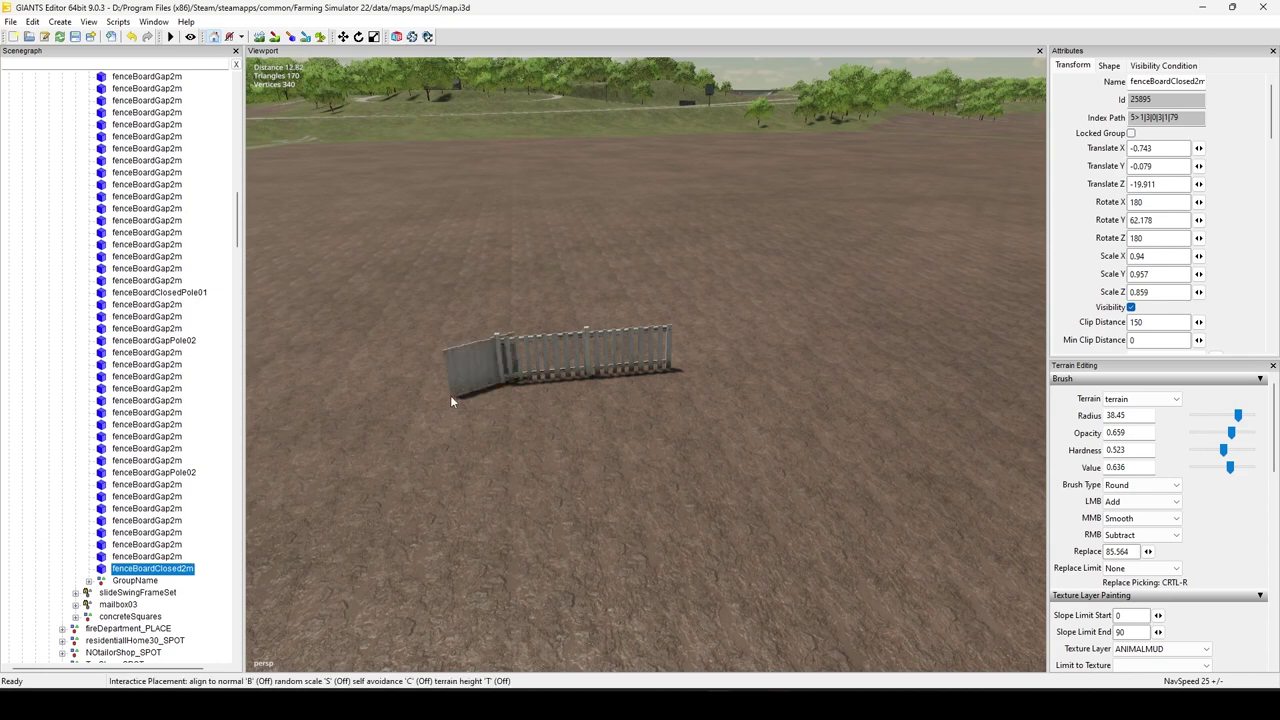
{"action": "left_click", "coordinate": [450, 395]}
{"action": "left_click_drag", "start_coordinate": [382, 415], "coordinate": [355, 433]}
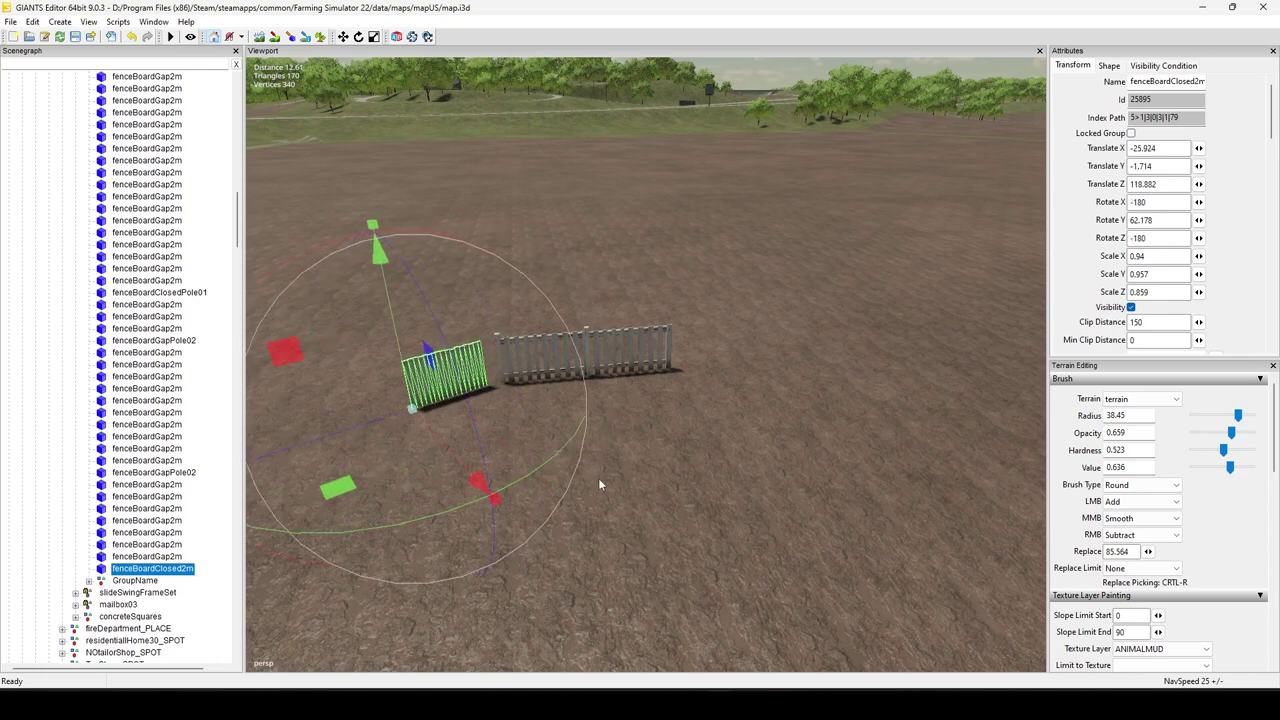
{"action": "left_click", "coordinate": [629, 525]}
Step: Place a fenceBoardGapPole02 in the field in front of the closed panel and rotate it to about 36.7° around Y
{"action": "left_click_drag", "start_coordinate": [790, 470], "coordinate": [703, 499], "text": "alt"}
{"action": "scroll", "coordinate": [696, 496], "scroll_direction": "up", "scroll_amount": 5}
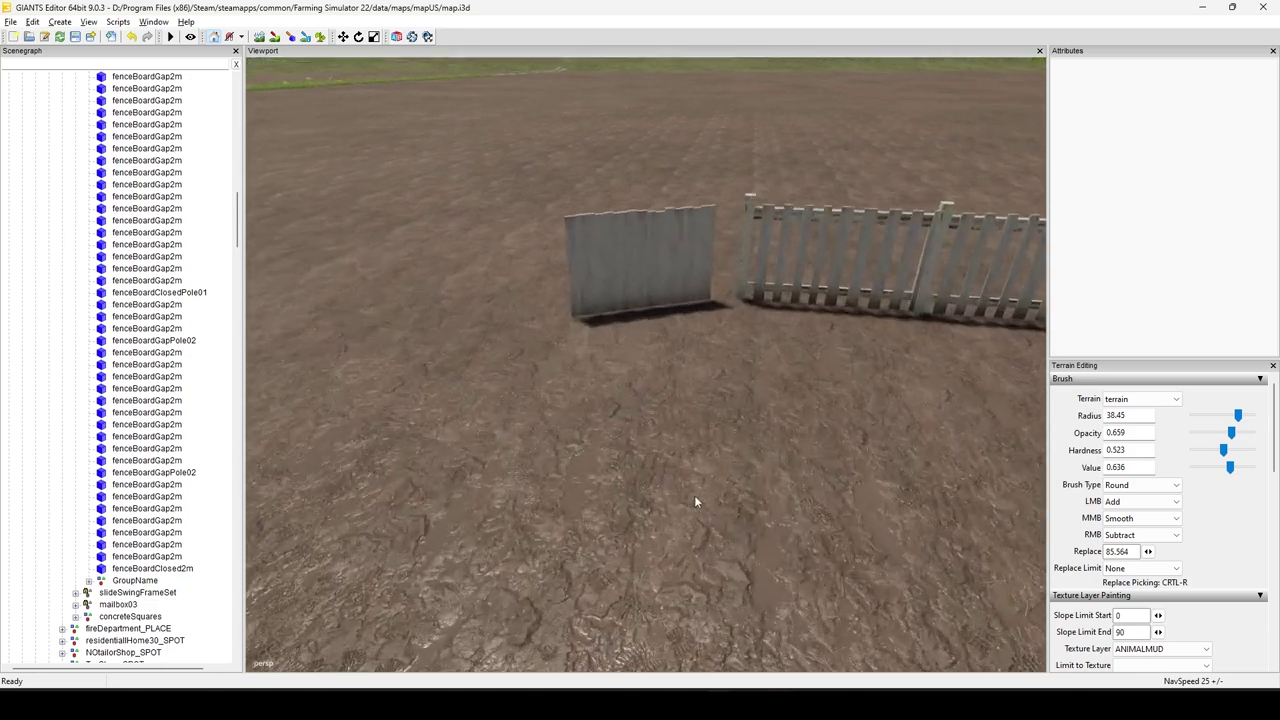
{"action": "scroll", "coordinate": [700, 489], "scroll_direction": "up", "scroll_amount": 10}
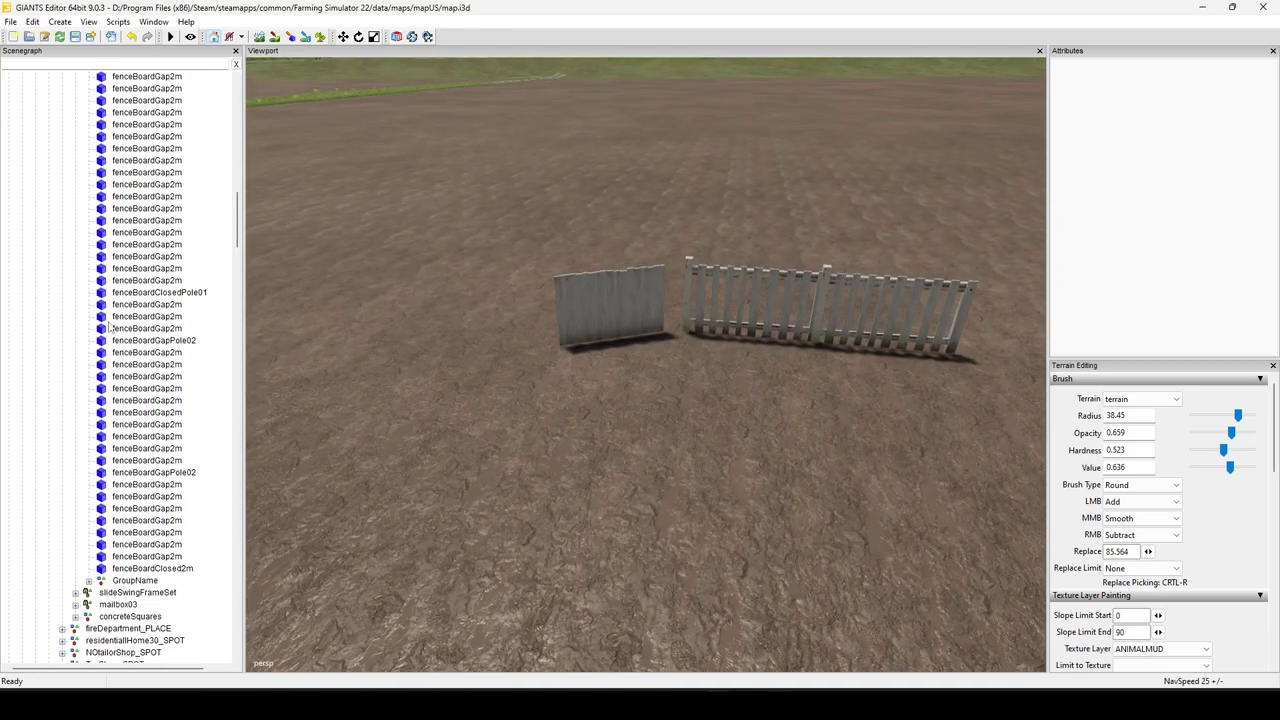
{"action": "left_click", "coordinate": [150, 341]}
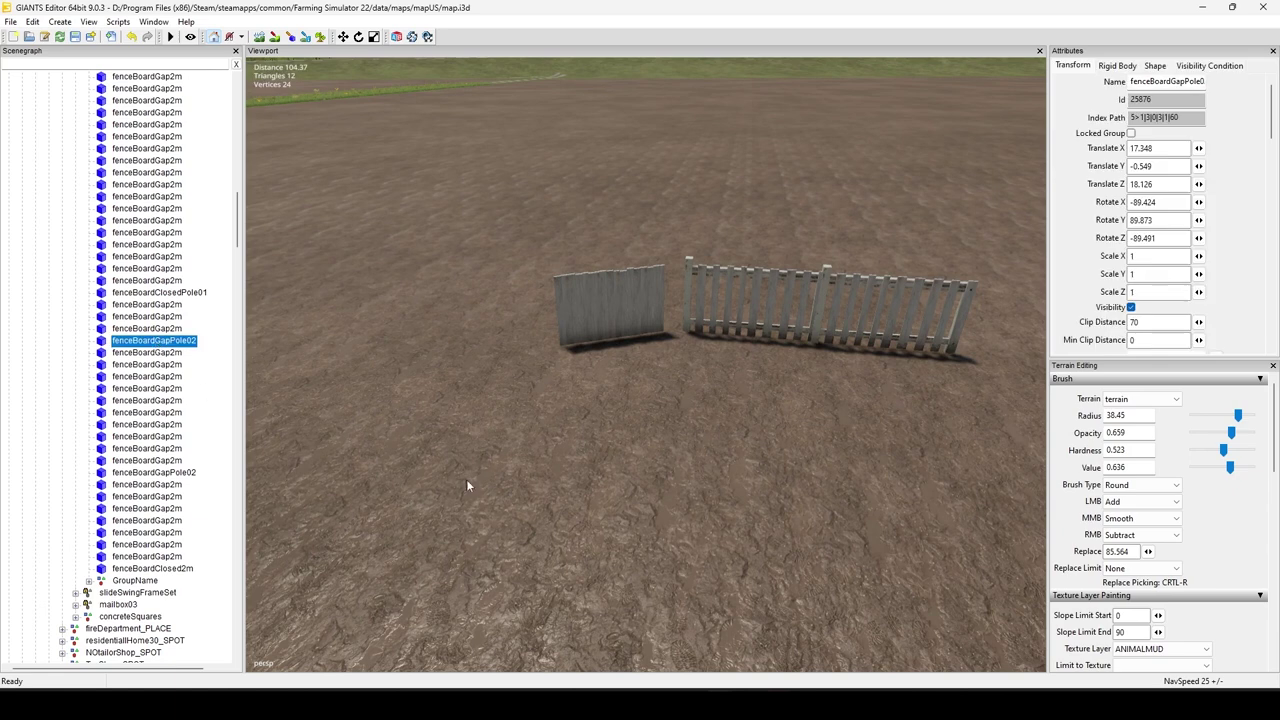
{"action": "key", "text": "ctrl+b"}
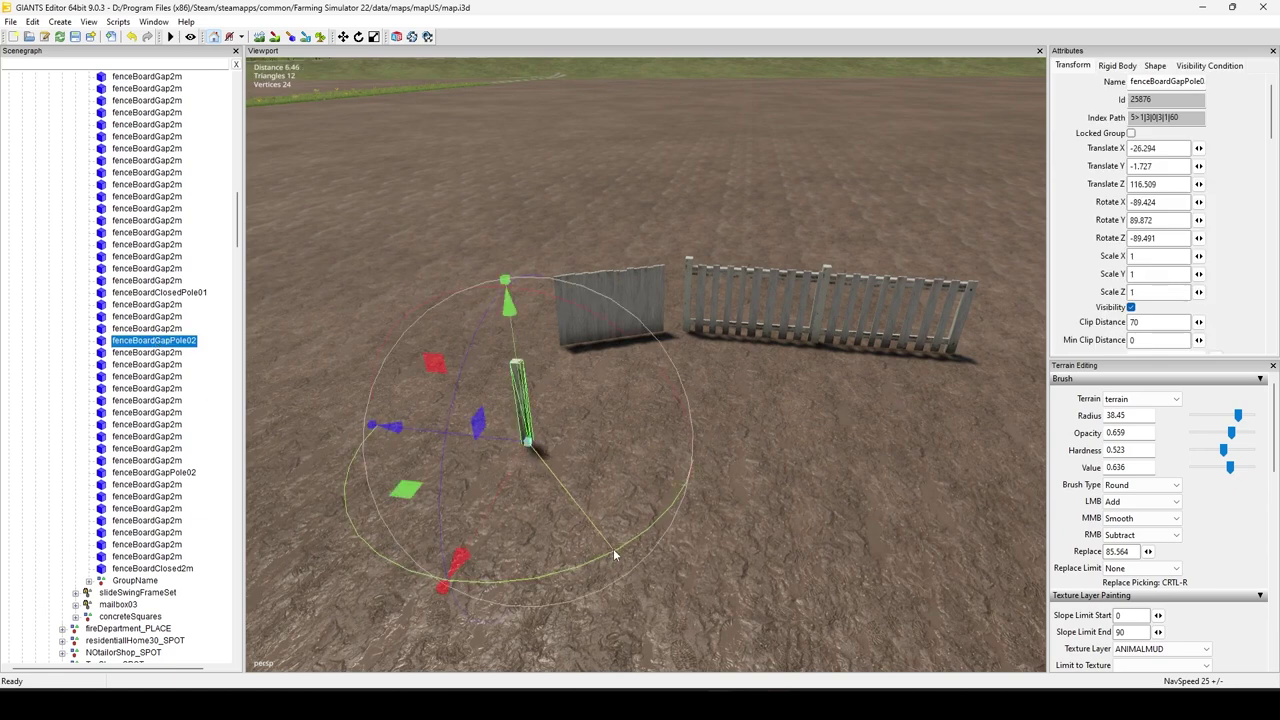
{"action": "left_click_drag", "start_coordinate": [613, 548], "coordinate": [582, 467]}
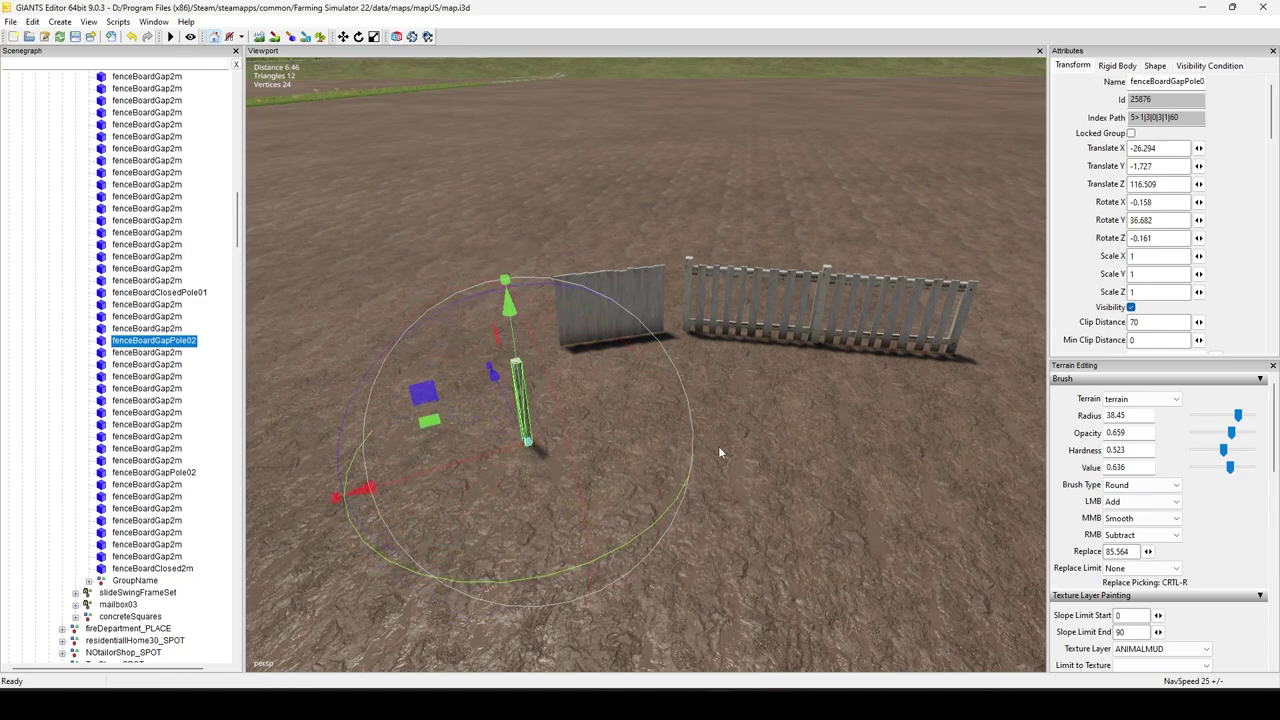
{"action": "left_click", "coordinate": [784, 445]}
{"action": "left_click_drag", "start_coordinate": [856, 520], "coordinate": [832, 529], "text": "alt"}
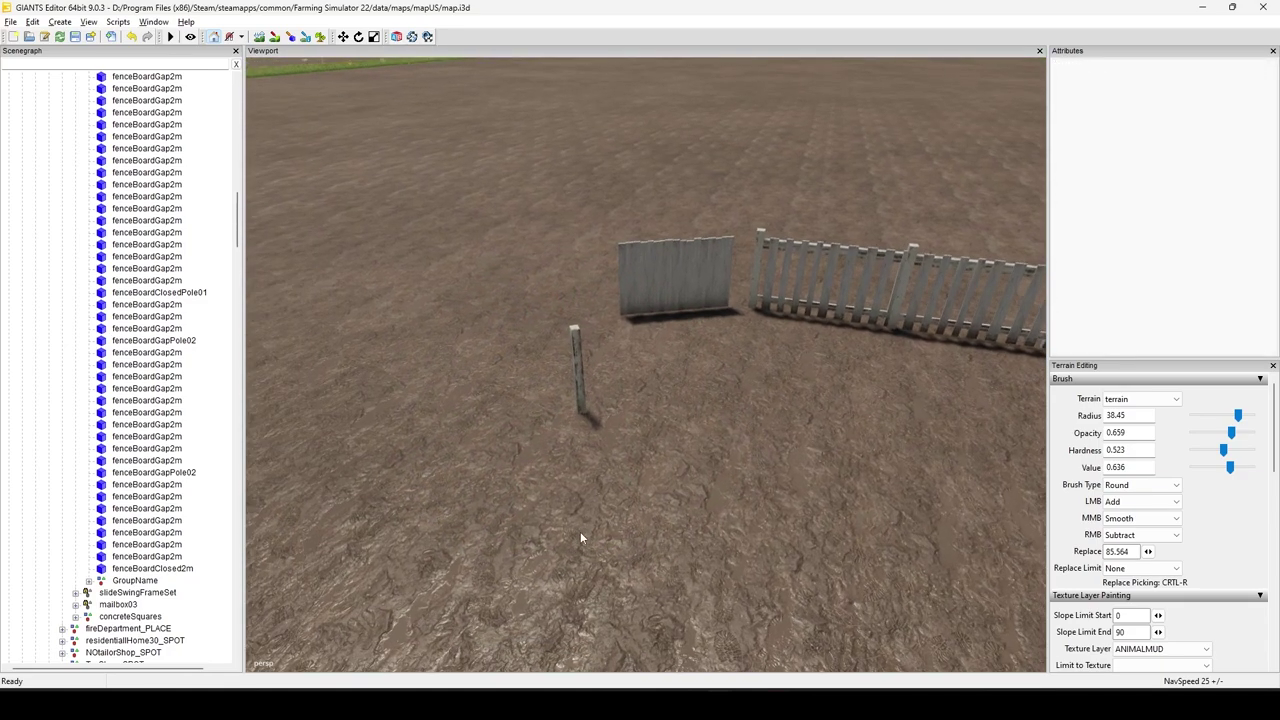
Step: Examine the closed panel, loose pole and grouped fence row in the field from several angles
{"action": "scroll", "coordinate": [592, 519], "scroll_direction": "up", "scroll_amount": 5}
{"action": "scroll", "coordinate": [600, 536], "scroll_direction": "down", "scroll_amount": 5}
{"action": "middle_click_drag", "start_coordinate": [620, 538], "coordinate": [617, 522], "text": "alt"}
{"action": "scroll", "coordinate": [617, 522], "scroll_direction": "down", "scroll_amount": 4}
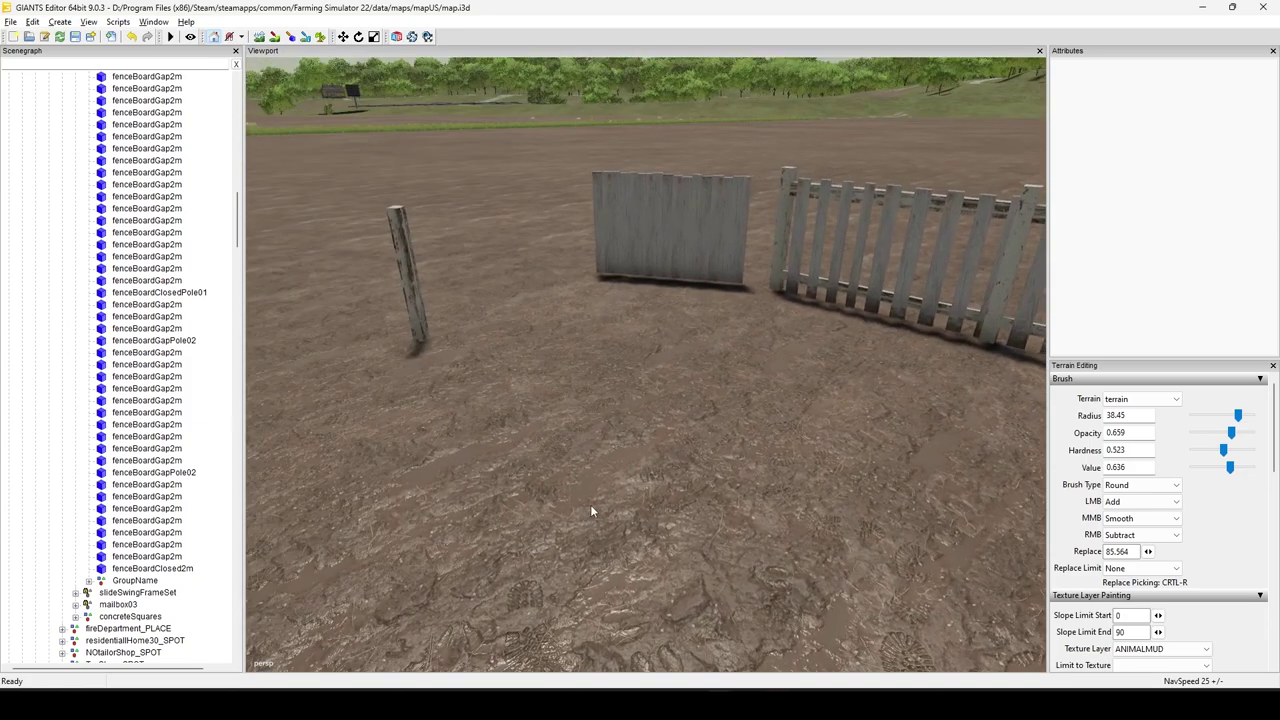
{"action": "middle_click_drag", "start_coordinate": [591, 481], "coordinate": [610, 489], "text": "alt"}
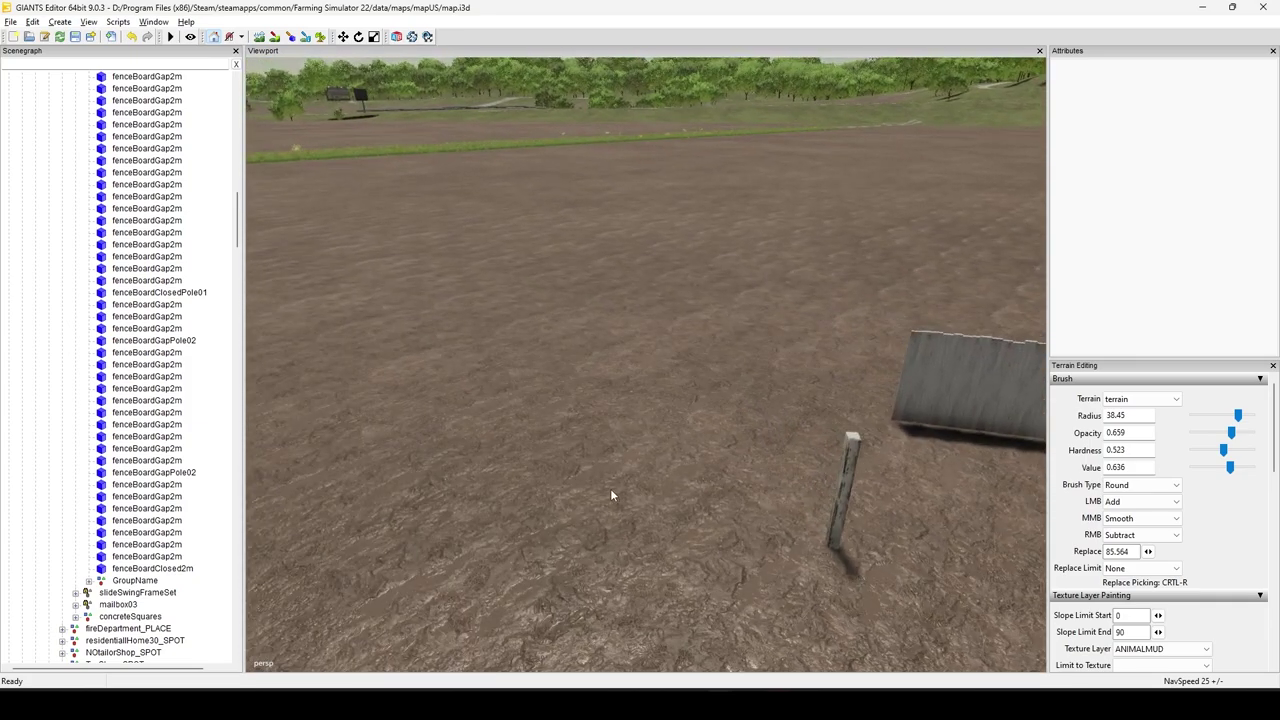
{"action": "left_click_drag", "start_coordinate": [610, 489], "coordinate": [689, 492], "text": "alt"}
{"action": "scroll", "coordinate": [674, 508], "scroll_direction": "down", "scroll_amount": 4}
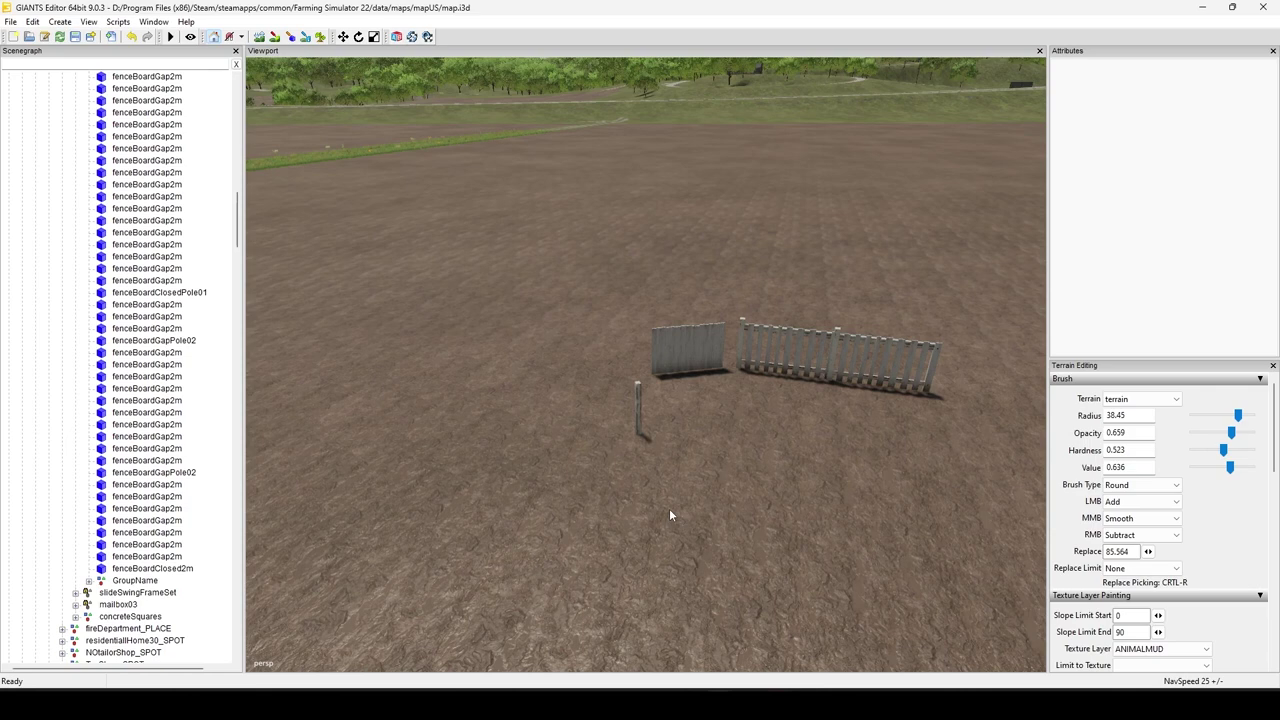
{"action": "middle_click_drag", "start_coordinate": [769, 343], "coordinate": [710, 326], "text": "alt"}
{"action": "left_click_drag", "start_coordinate": [710, 326], "coordinate": [754, 374], "text": "alt"}
{"action": "scroll", "coordinate": [754, 374], "scroll_direction": "down", "scroll_amount": 5}
{"action": "scroll", "coordinate": [630, 466], "scroll_direction": "up", "scroll_amount": 5}
{"action": "left_click_drag", "start_coordinate": [630, 466], "coordinate": [705, 484], "text": "alt"}
{"action": "right_click_drag", "start_coordinate": [704, 484], "coordinate": [748, 432]}
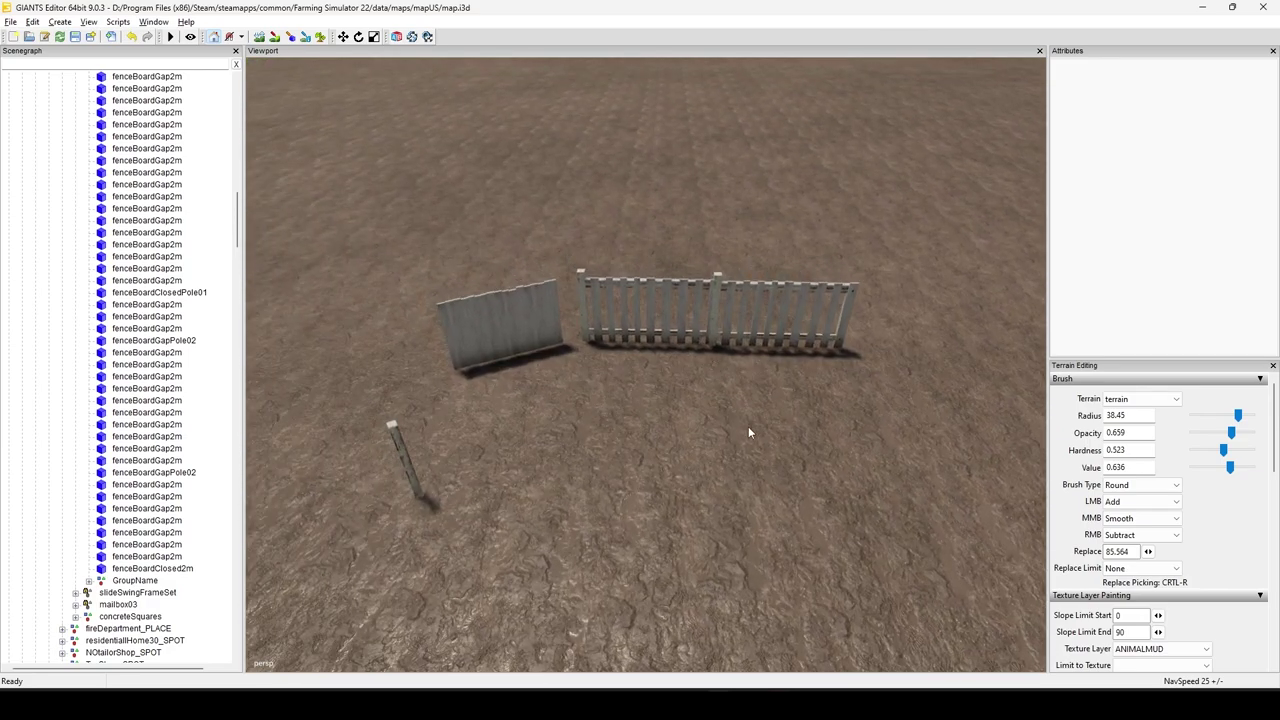
Step: Select the construction fence line in the house yard, expand its group and select its first constructionFenceFrame
{"action": "right_click_drag", "start_coordinate": [656, 312], "coordinate": [737, 470]}
{"action": "left_click", "coordinate": [770, 347]}
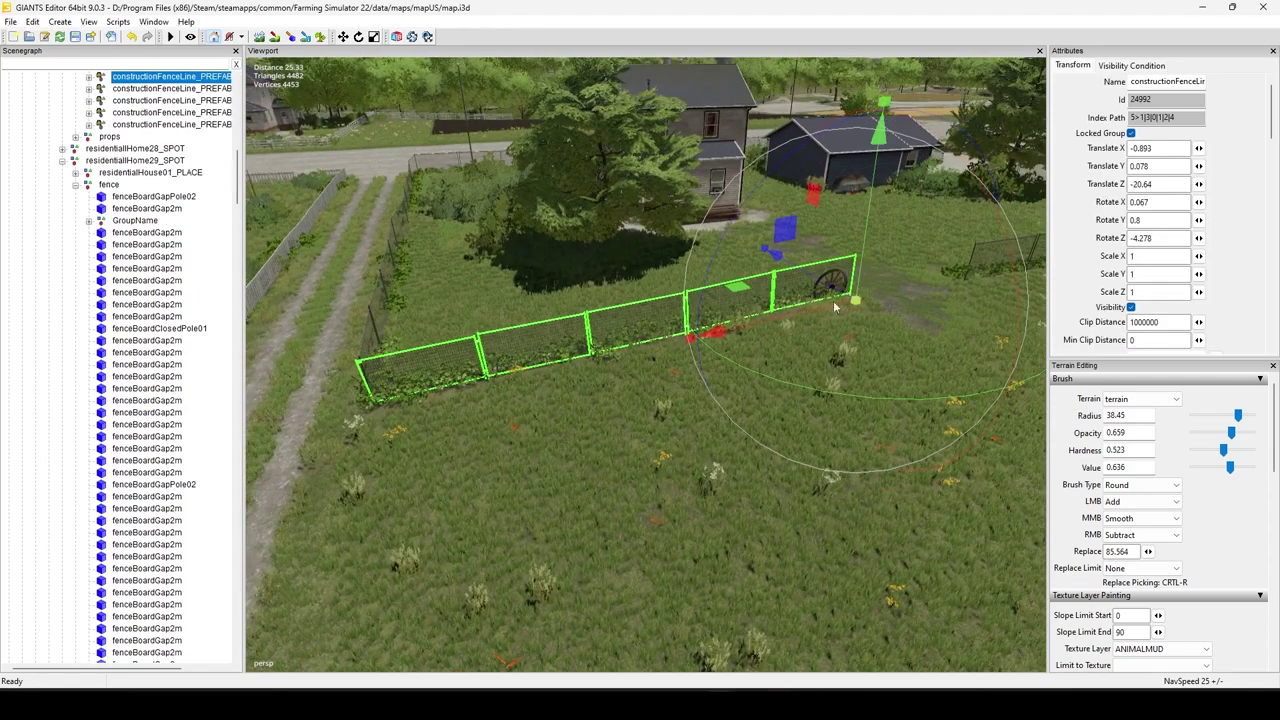
{"action": "scroll", "coordinate": [160, 232], "scroll_direction": "up", "scroll_amount": 2}
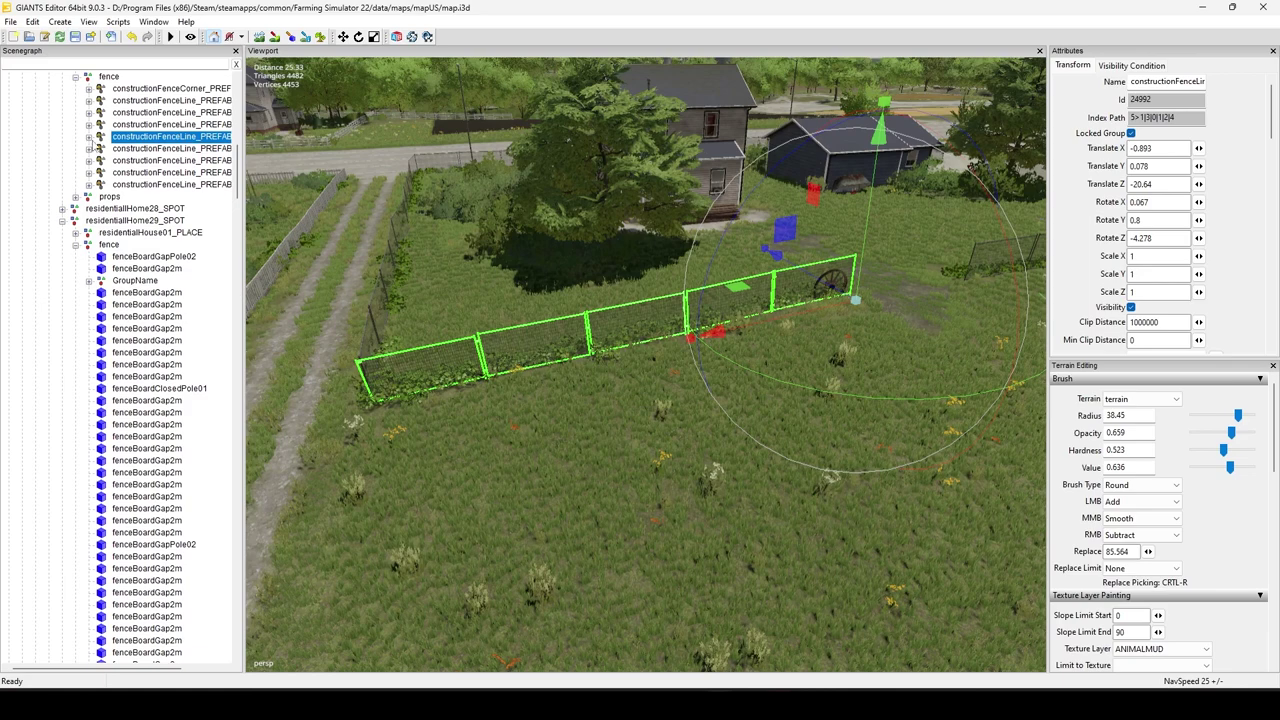
{"action": "left_click", "coordinate": [89, 137]}
{"action": "left_click", "coordinate": [167, 150]}
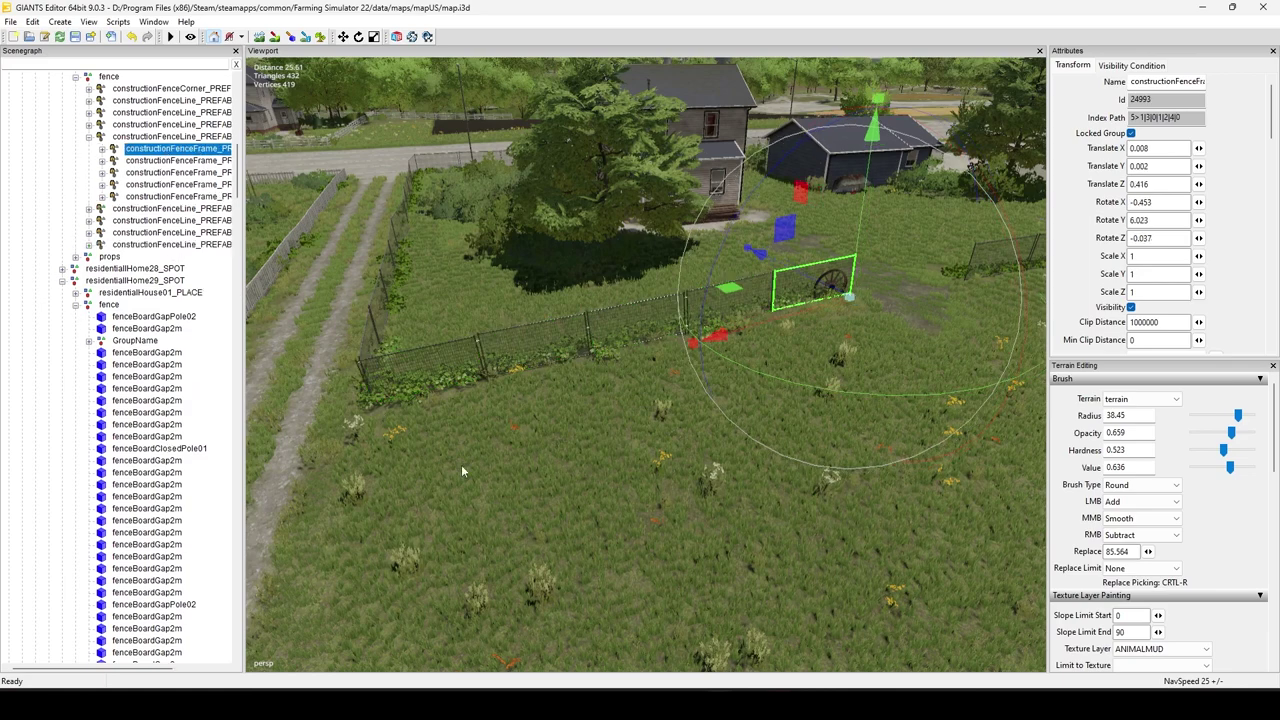
Step: Raise the selected fence frame above the fence line to a Y translation of about 2.258
{"action": "middle_click_drag", "start_coordinate": [476, 461], "coordinate": [442, 468], "text": "alt"}
{"action": "scroll", "coordinate": [454, 449], "scroll_direction": "up", "scroll_amount": 3}
{"action": "scroll", "coordinate": [460, 447], "scroll_direction": "up", "scroll_amount": 3}
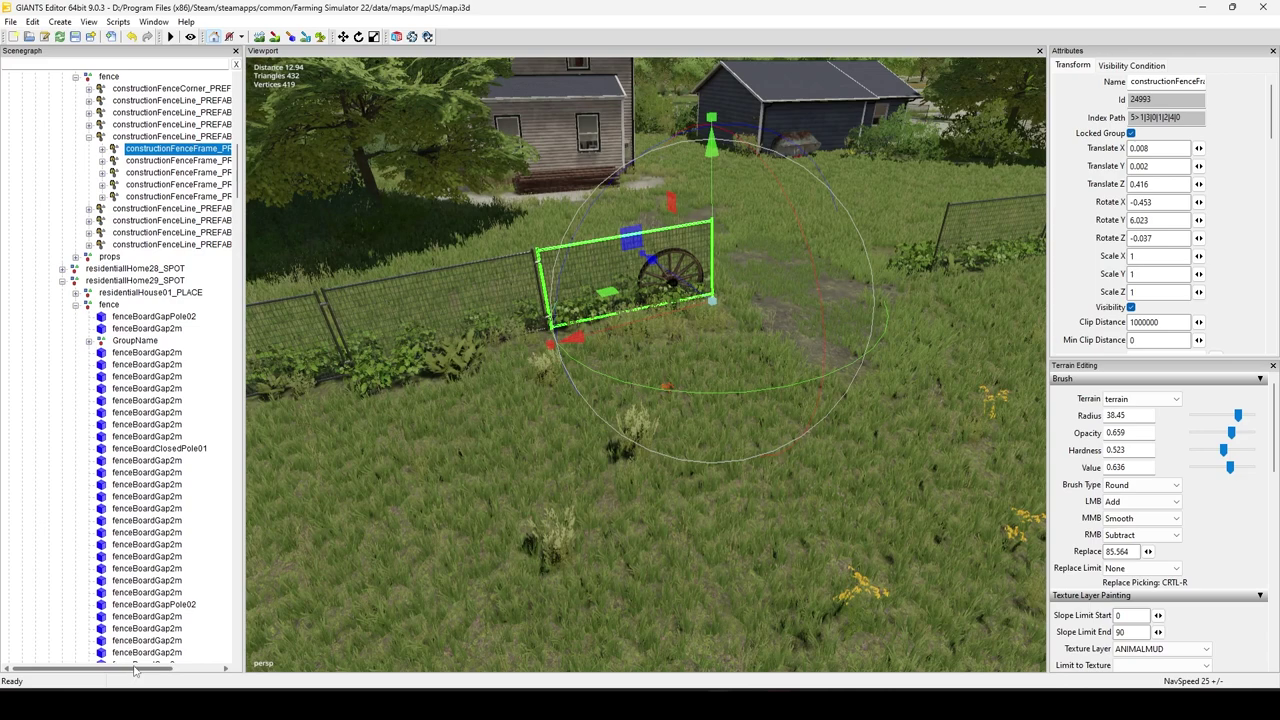
{"action": "left_click_drag", "start_coordinate": [136, 669], "coordinate": [151, 668]}
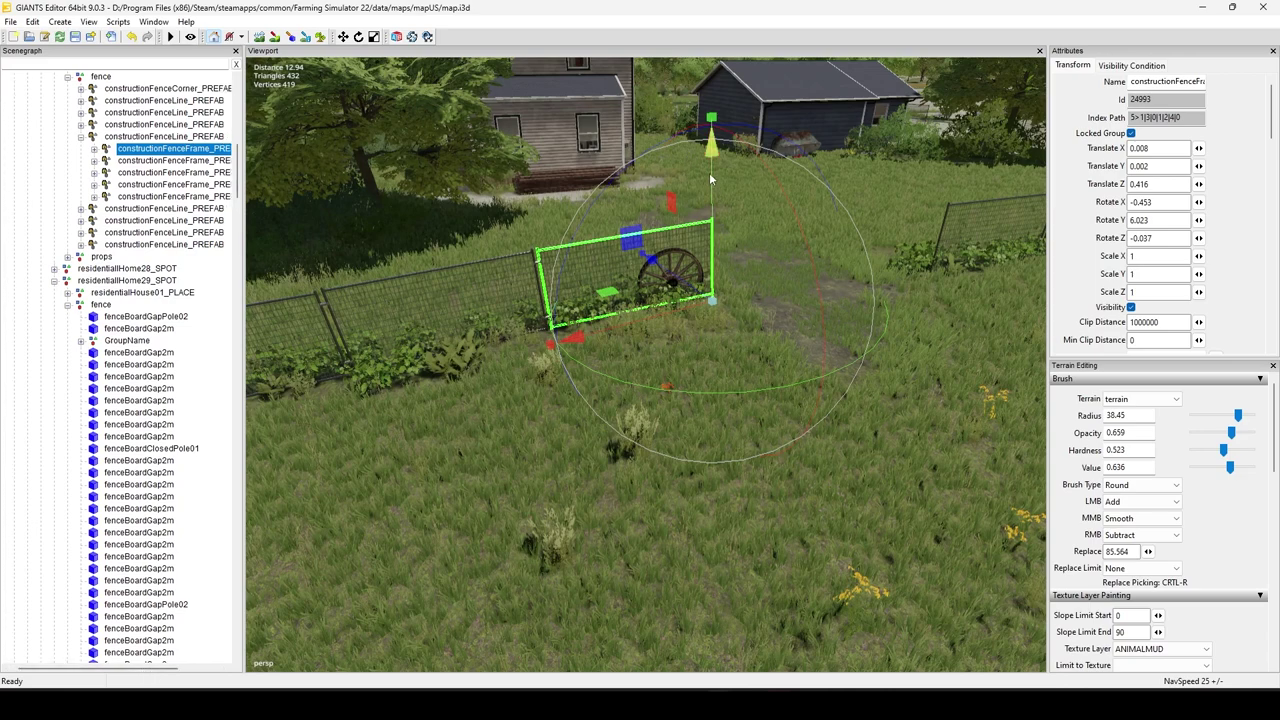
{"action": "left_click_drag", "start_coordinate": [710, 174], "coordinate": [711, 64]}
{"action": "middle_click_drag", "start_coordinate": [650, 336], "coordinate": [673, 395], "text": "alt"}
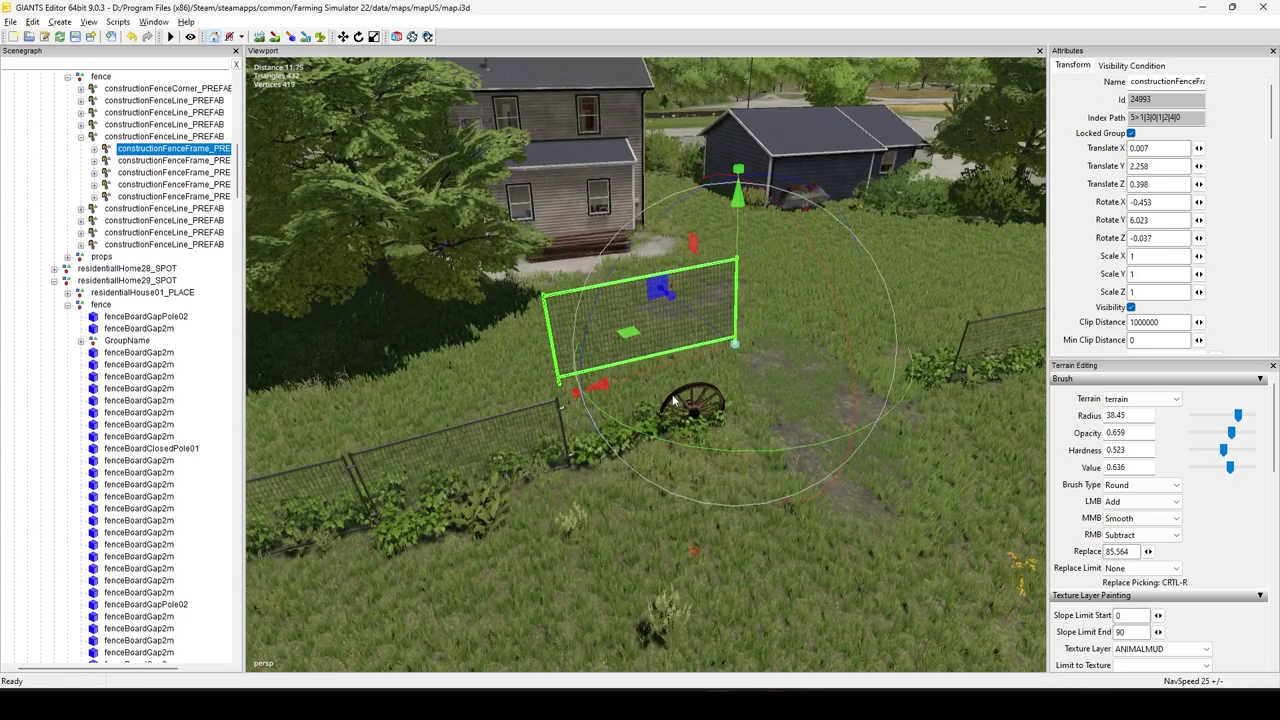
{"action": "scroll", "coordinate": [128, 193], "scroll_direction": "up", "scroll_amount": 1}
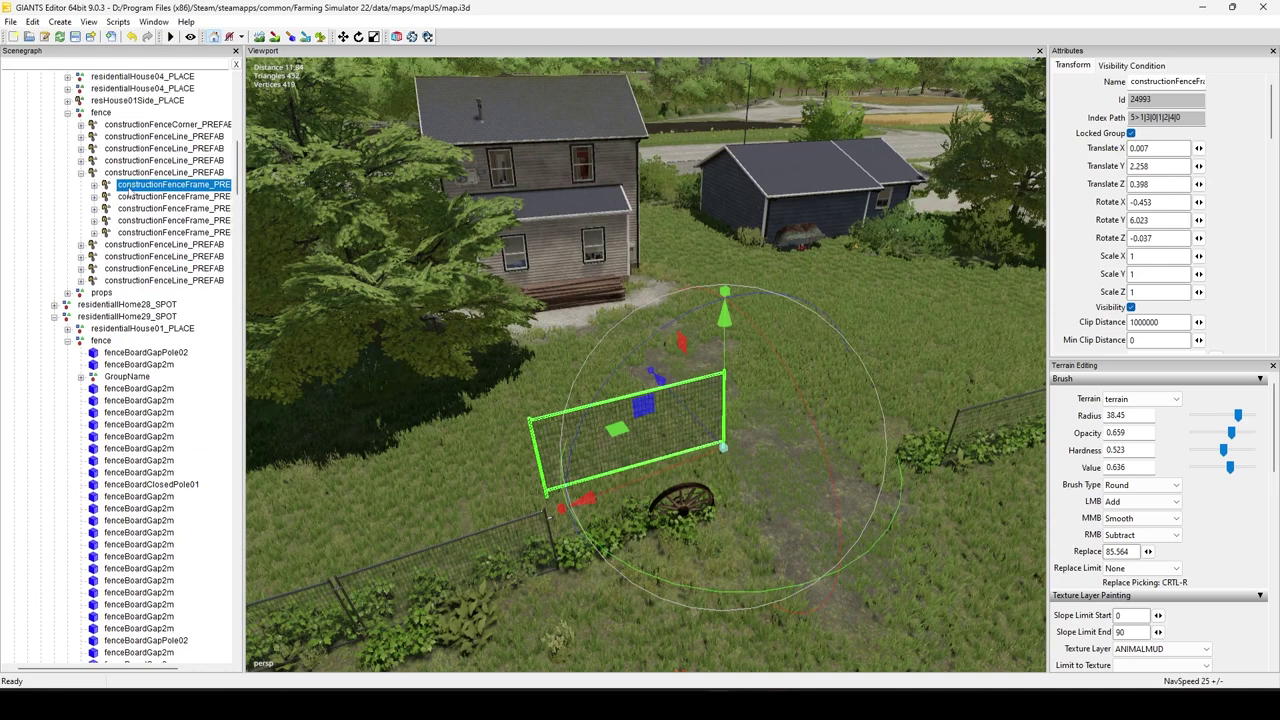
{"action": "scroll", "coordinate": [130, 195], "scroll_direction": "up", "scroll_amount": 1}
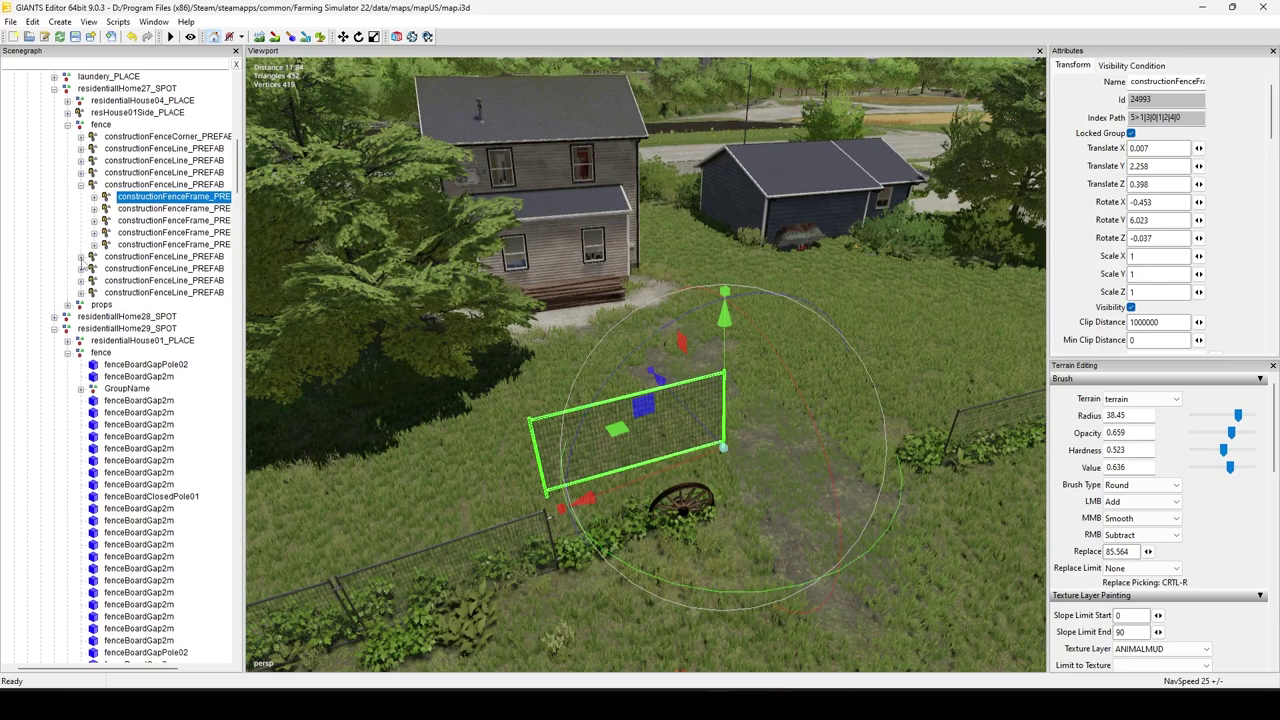
{"action": "left_click", "coordinate": [81, 257]}
{"action": "left_click", "coordinate": [81, 257]}
Step: Select the transformersBoxUS beside the road with its four surrounding bollard02 objects and group them together
{"action": "middle_click_drag", "start_coordinate": [769, 239], "coordinate": [521, 564], "text": "alt"}
{"action": "right_click_drag", "start_coordinate": [521, 570], "coordinate": [645, 356]}
{"action": "left_click", "coordinate": [570, 219]}
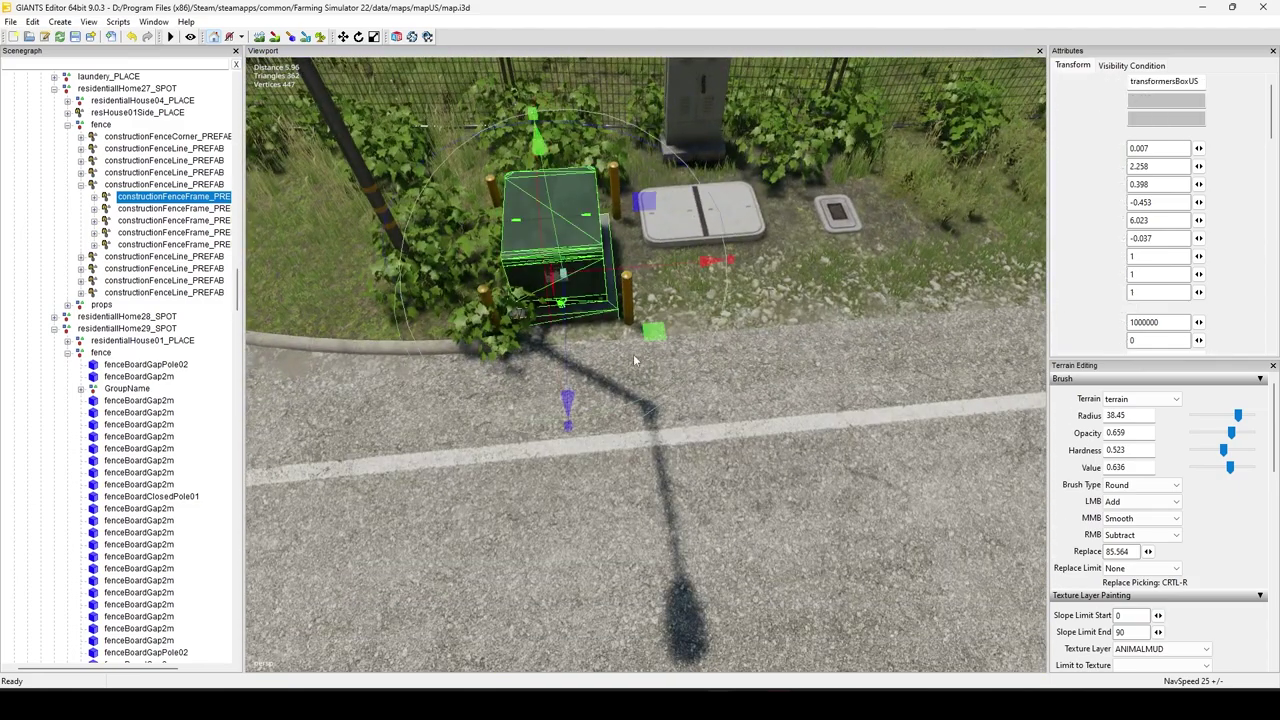
{"action": "scroll", "coordinate": [145, 408], "scroll_direction": "down", "scroll_amount": 3}
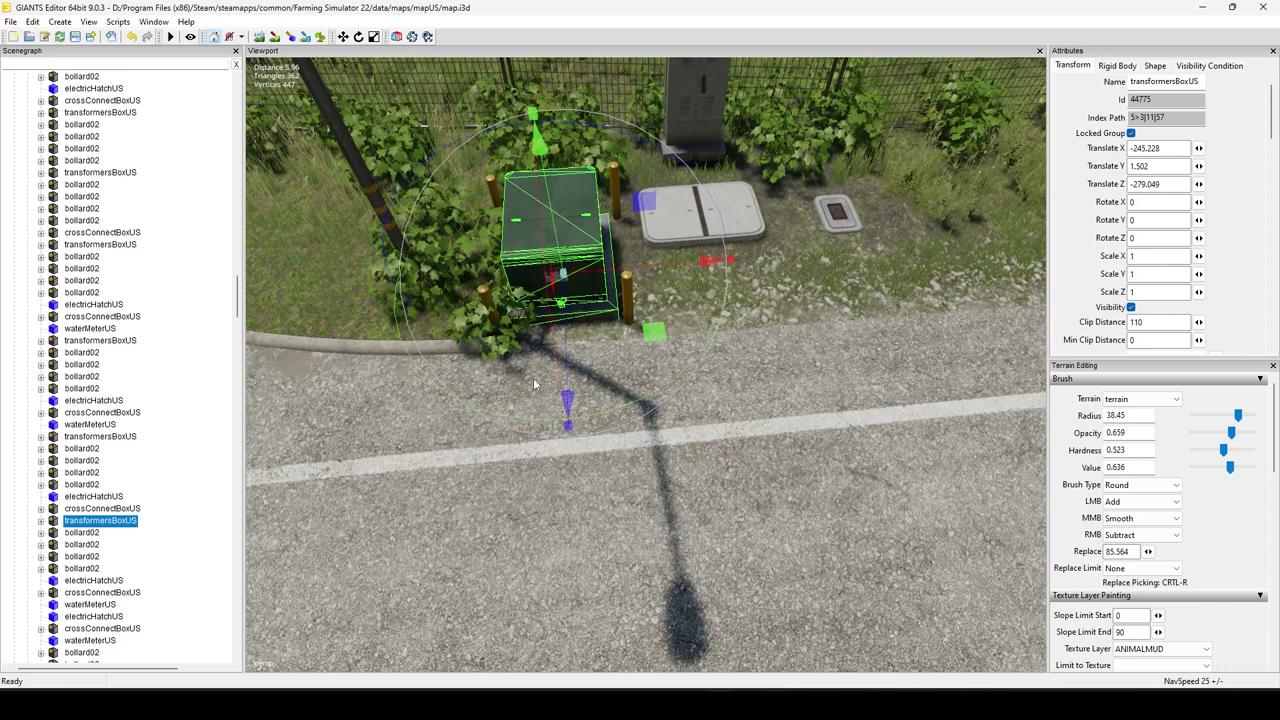
{"action": "left_click", "coordinate": [90, 533], "text": "ctrl"}
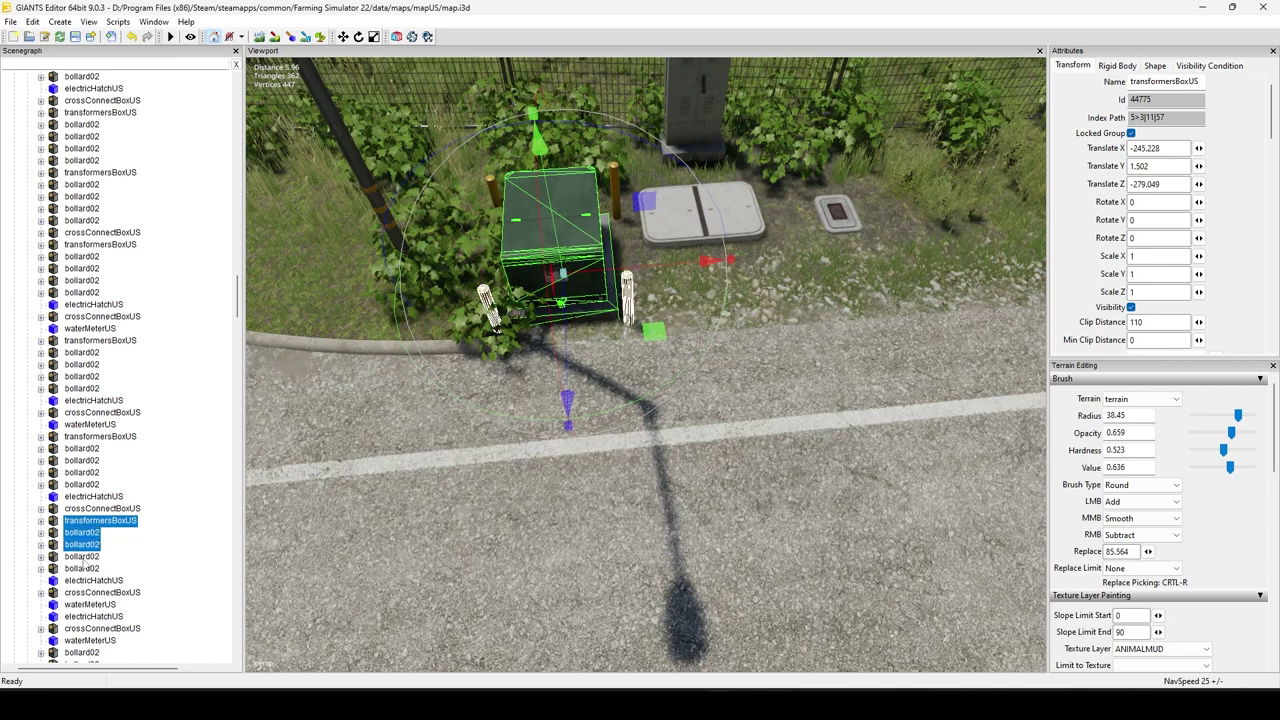
{"action": "left_click", "coordinate": [90, 545], "text": "ctrl"}
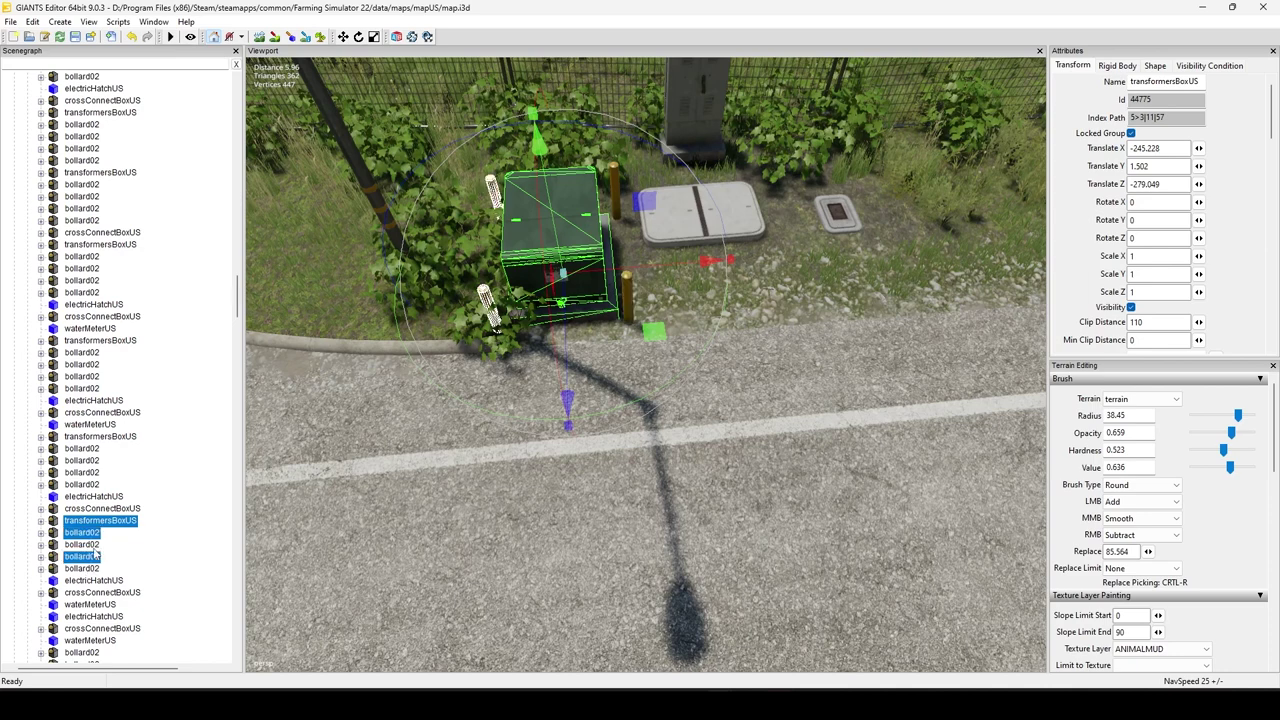
{"action": "left_click", "coordinate": [90, 557], "text": "ctrl"}
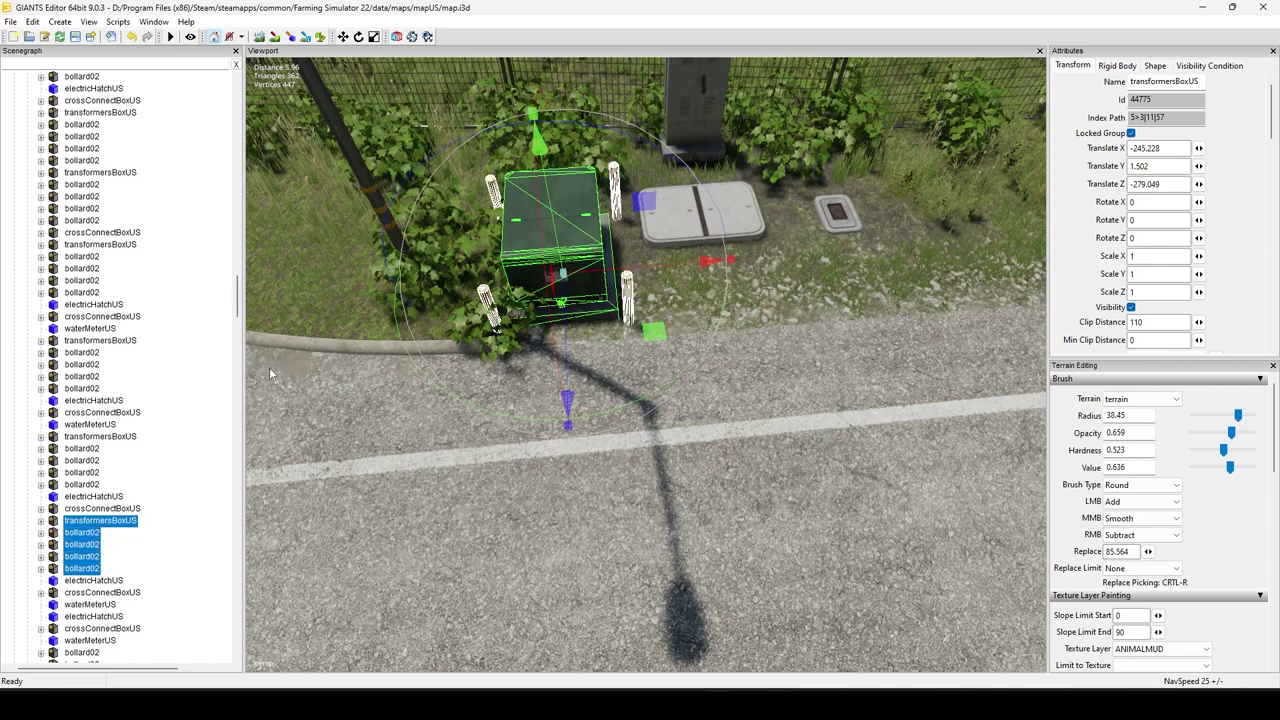
{"action": "key", "text": "ctrl+g"}
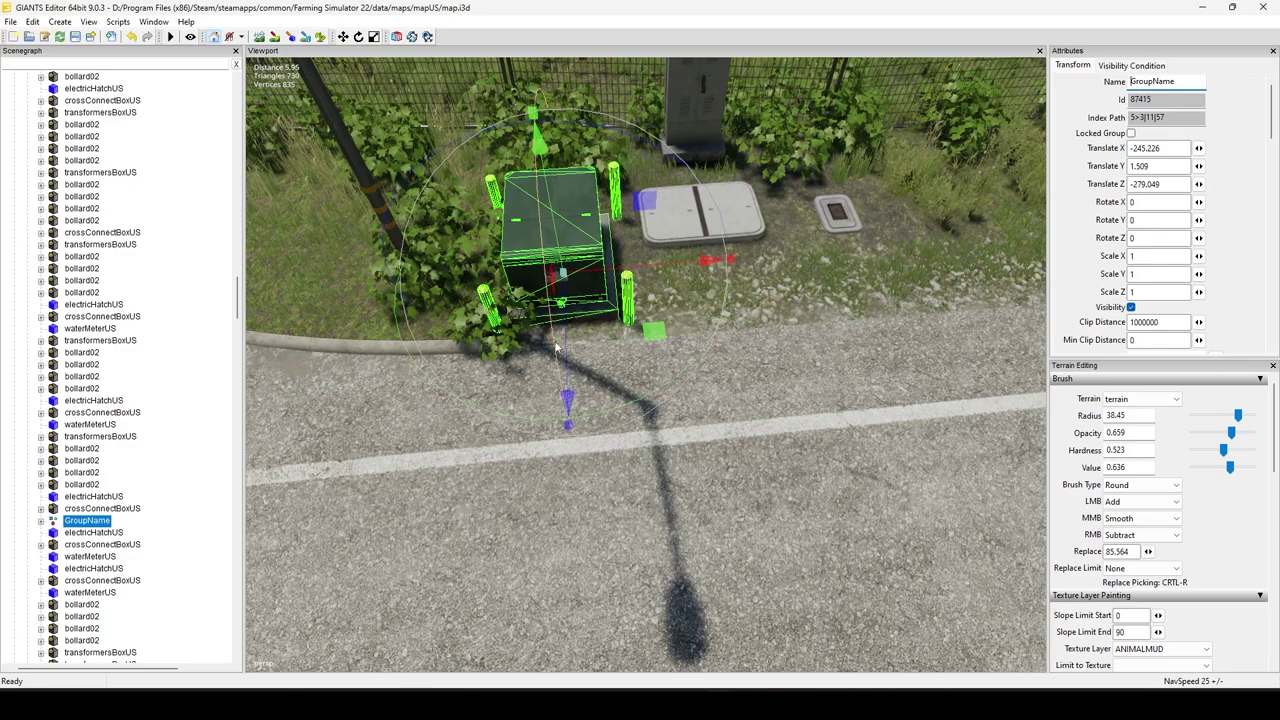
Step: Find the brick fire station along the main road and select its fireDepartment object
{"action": "scroll", "coordinate": [576, 414], "scroll_direction": "down", "scroll_amount": 5}
{"action": "left_click_drag", "start_coordinate": [576, 414], "coordinate": [774, 323], "text": "alt"}
{"action": "middle_click_drag", "start_coordinate": [774, 323], "coordinate": [709, 478], "text": "alt"}
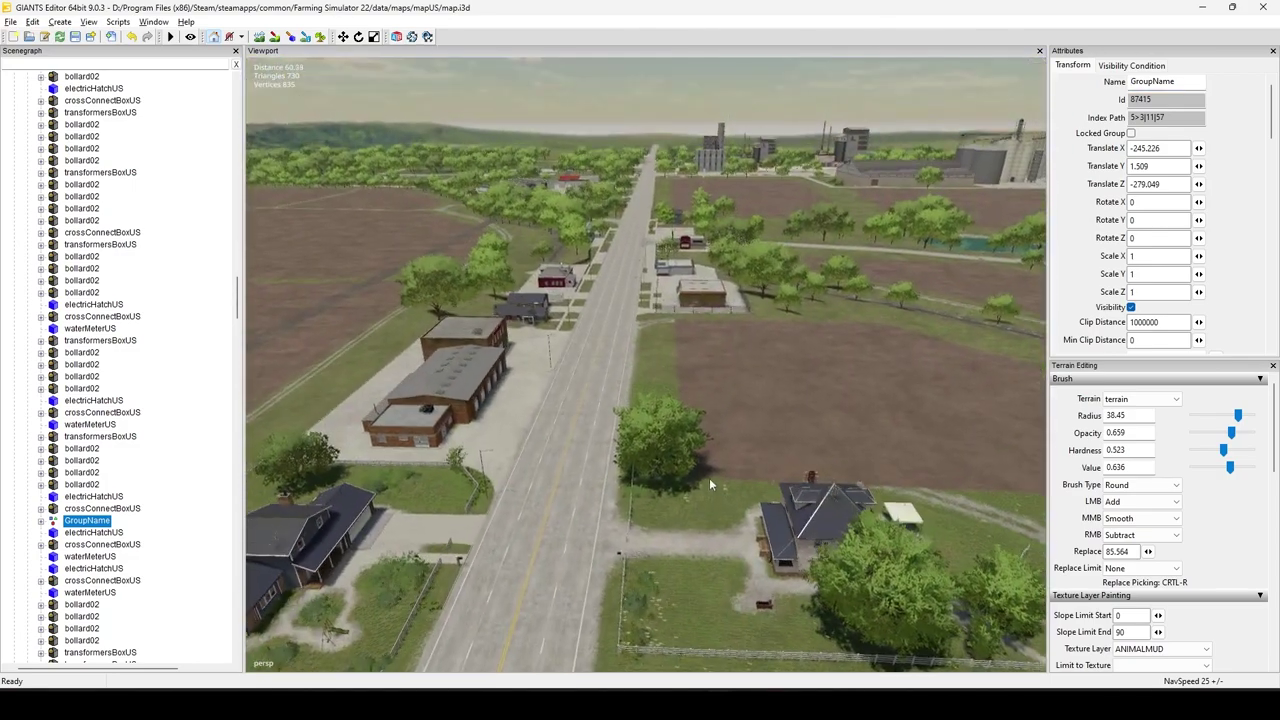
{"action": "scroll", "coordinate": [801, 375], "scroll_direction": "up", "scroll_amount": 5}
{"action": "left_click_drag", "start_coordinate": [801, 375], "coordinate": [673, 375], "text": "alt"}
{"action": "scroll", "coordinate": [672, 375], "scroll_direction": "up", "scroll_amount": 5}
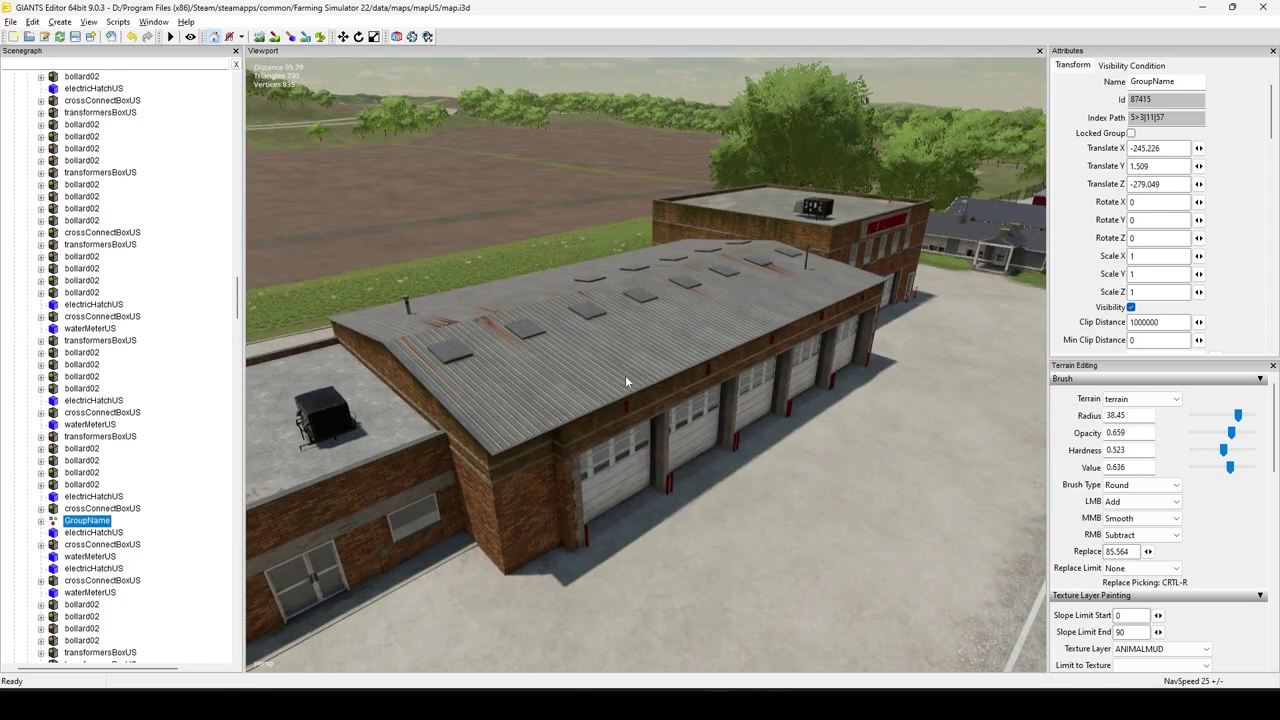
{"action": "left_click", "coordinate": [610, 410]}
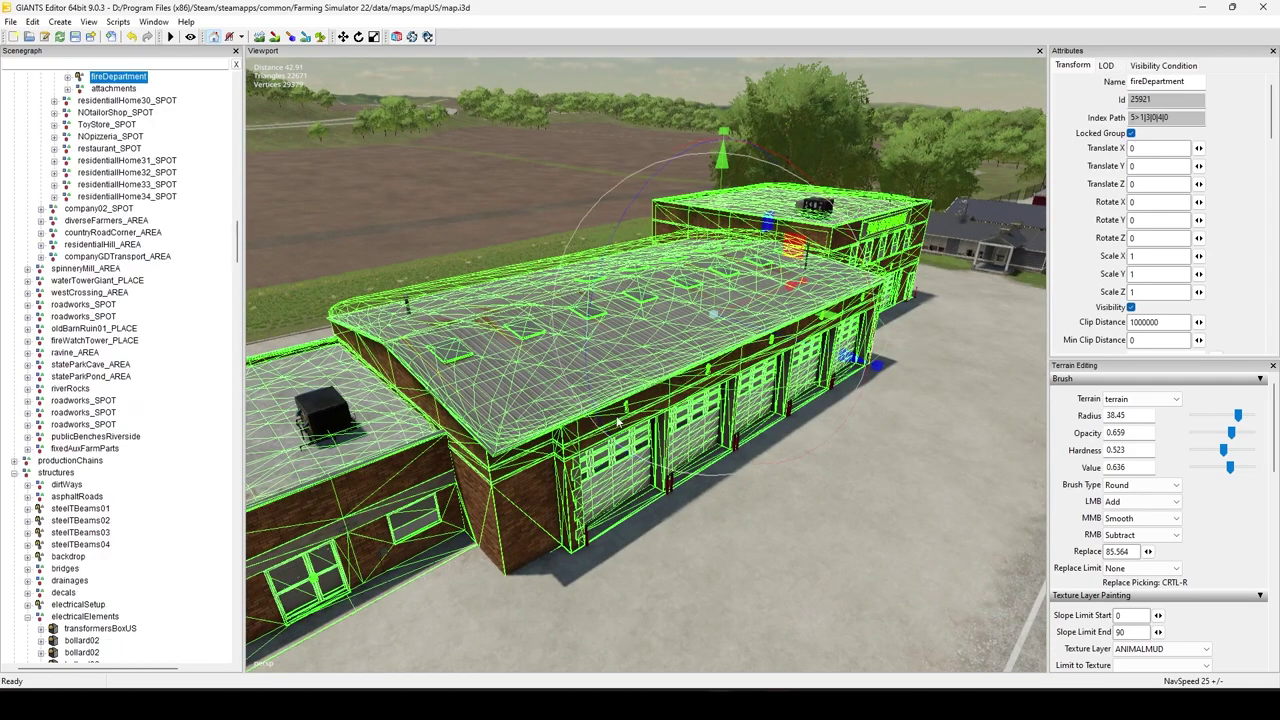
Step: Inspect the fire station's hierarchy by selecting its attachments, the fireDepartment building and the parent fireDepartment_PLACE group
{"action": "scroll", "coordinate": [676, 533], "scroll_direction": "down", "scroll_amount": 5}
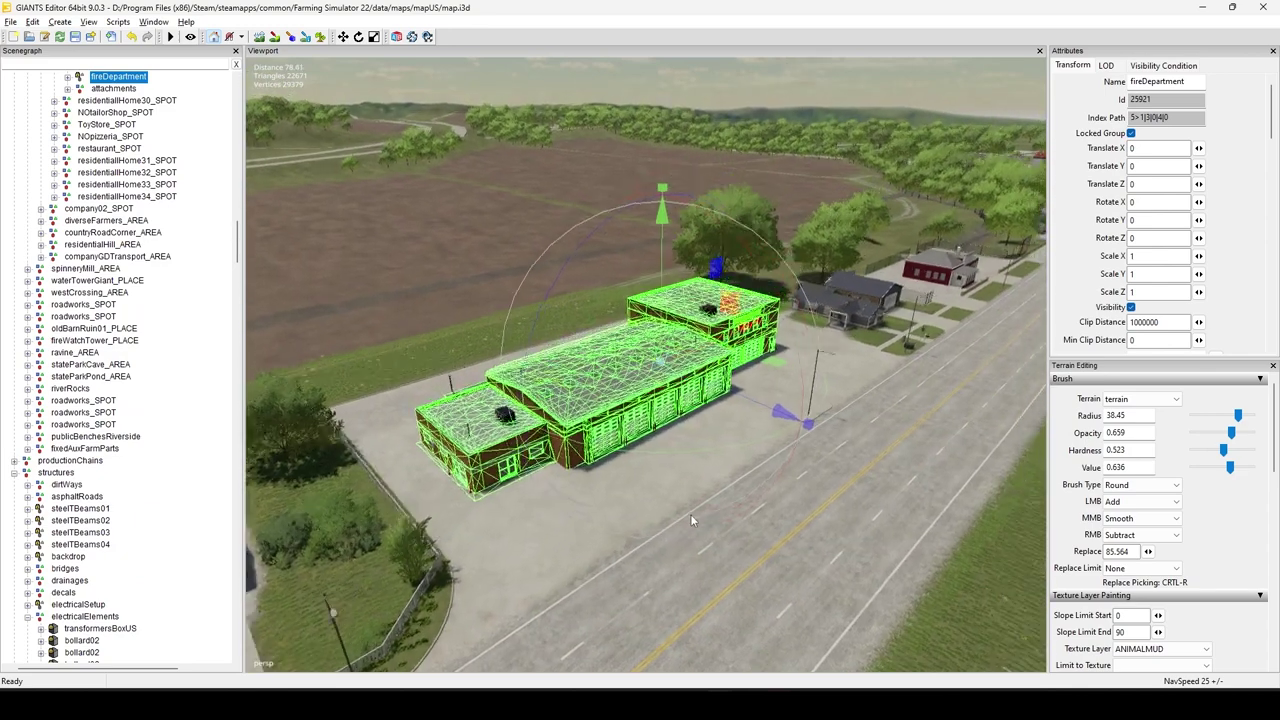
{"action": "left_click_drag", "start_coordinate": [691, 520], "coordinate": [850, 480], "text": "alt"}
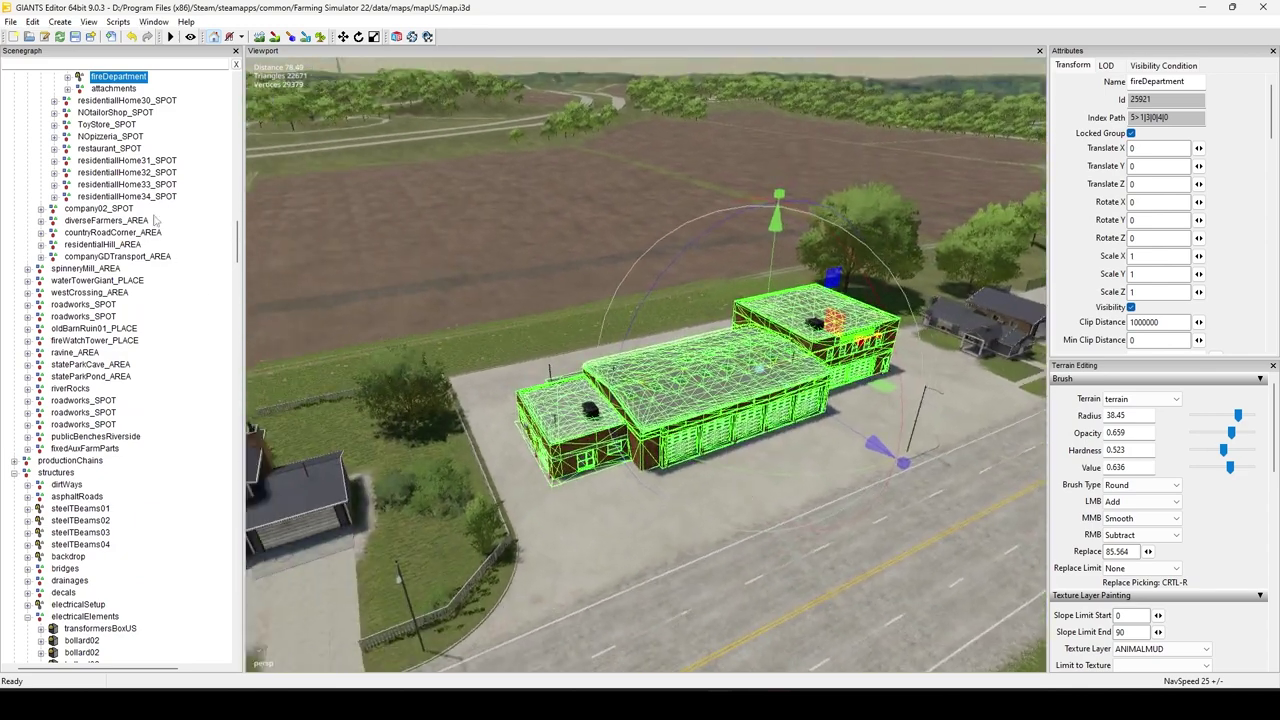
{"action": "scroll", "coordinate": [157, 212], "scroll_direction": "up", "scroll_amount": 2}
{"action": "scroll", "coordinate": [155, 208], "scroll_direction": "up", "scroll_amount": 1}
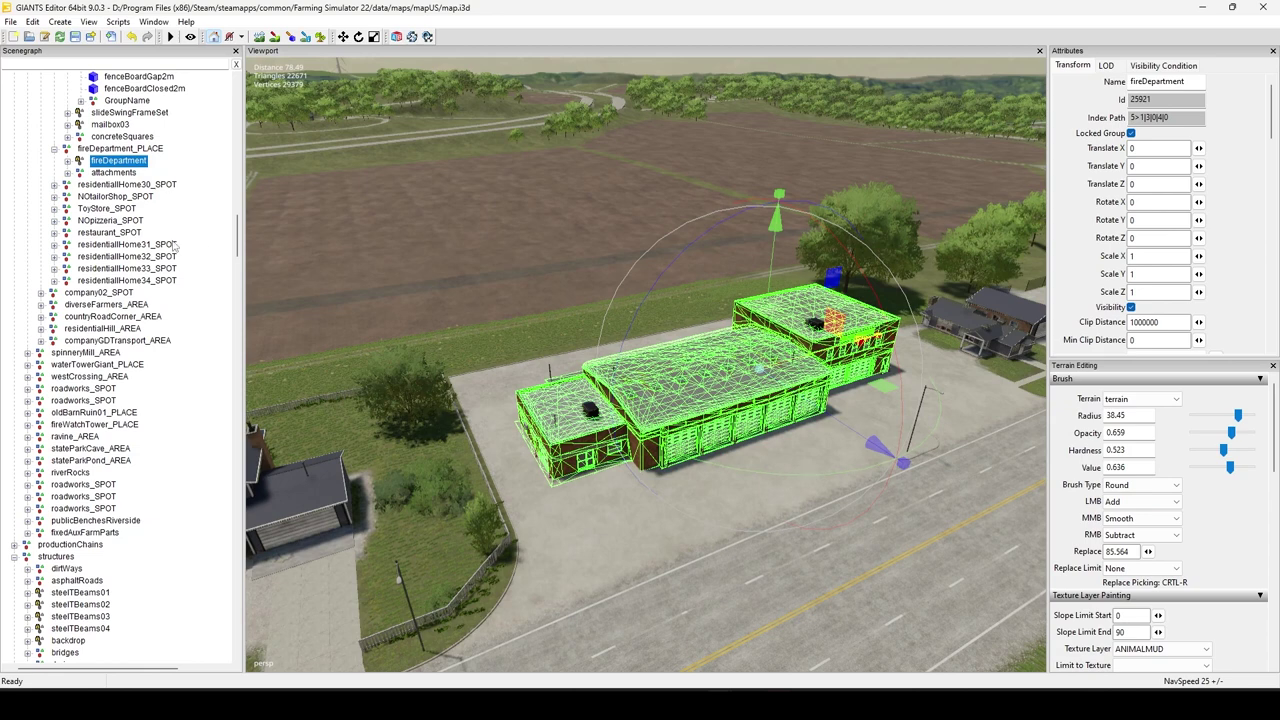
{"action": "left_click", "coordinate": [115, 174]}
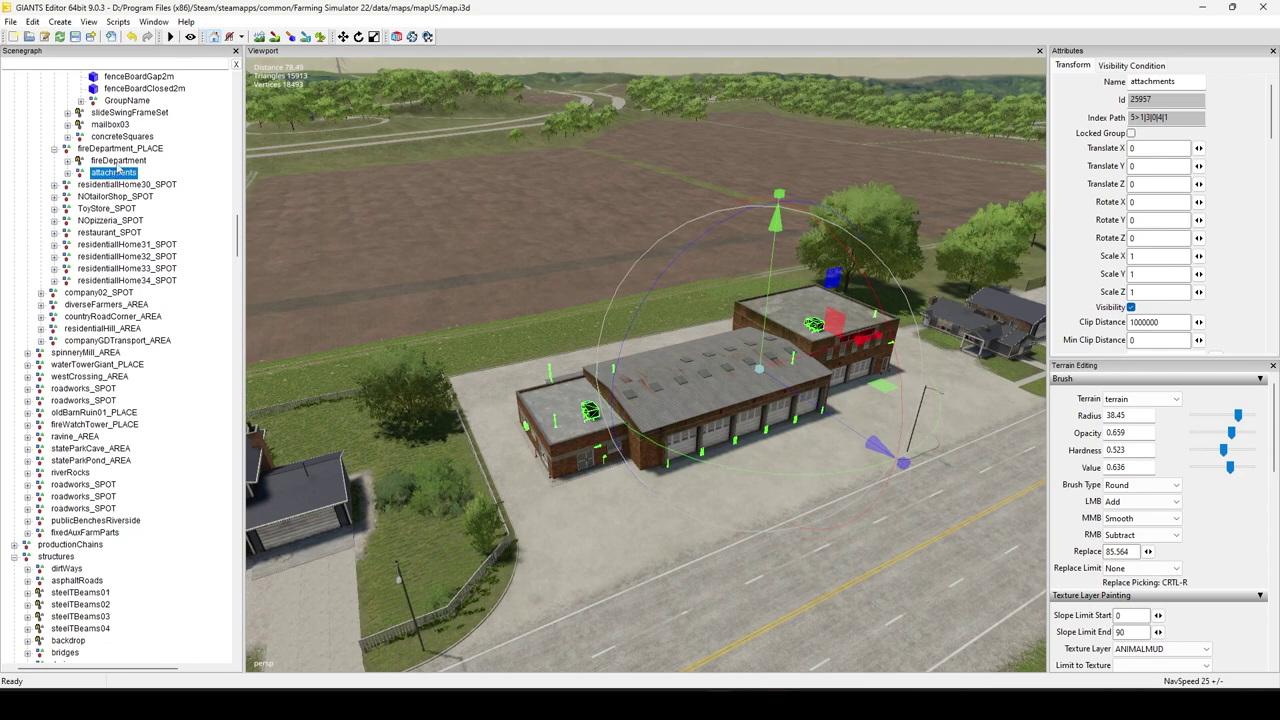
{"action": "left_click", "coordinate": [116, 162]}
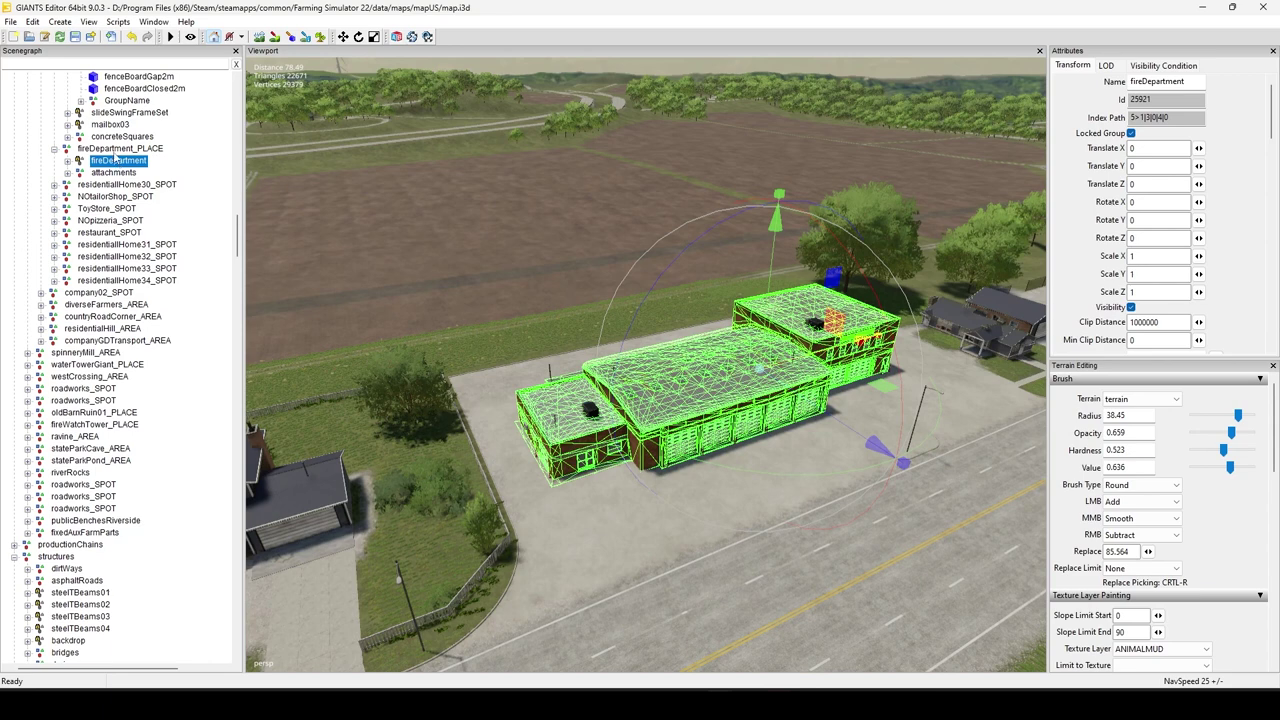
{"action": "left_click", "coordinate": [116, 149]}
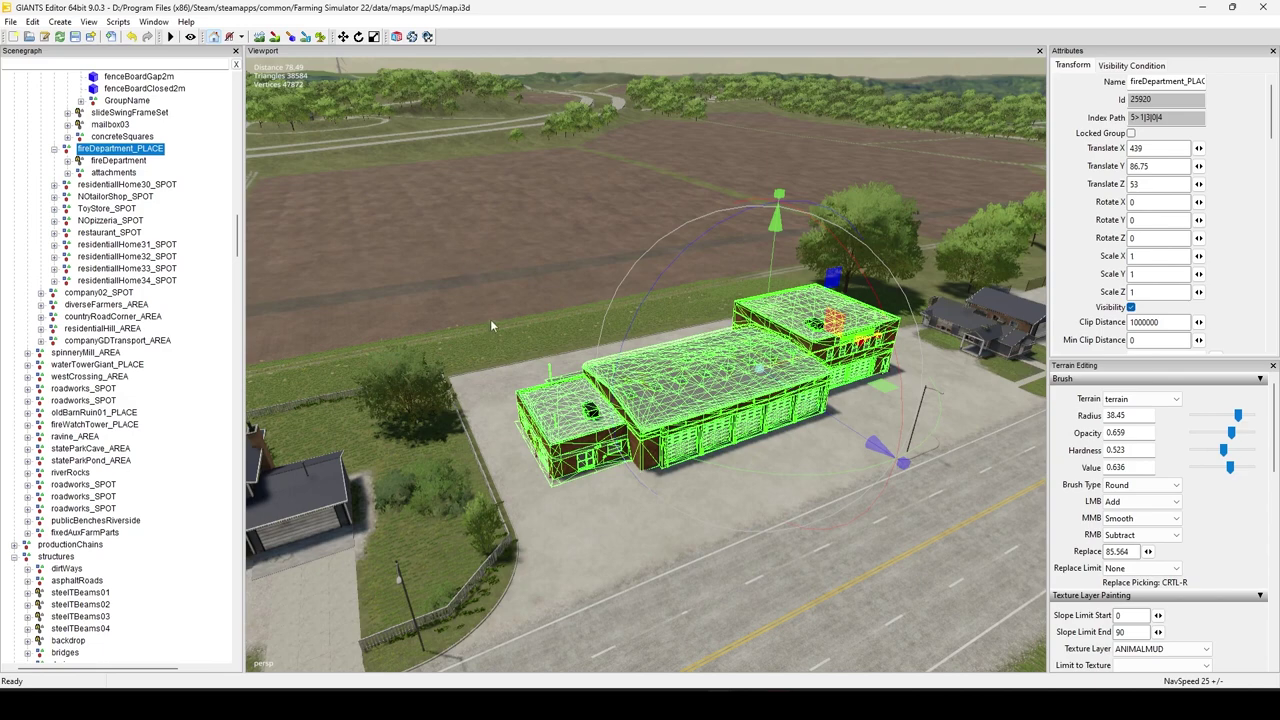
Step: Select residentialHouse01 next to the fire station and its parent group residentialHouse01_PLACE
{"action": "middle_click_drag", "start_coordinate": [490, 319], "coordinate": [528, 431], "text": "alt"}
{"action": "left_click_drag", "start_coordinate": [528, 431], "coordinate": [598, 436], "text": "alt"}
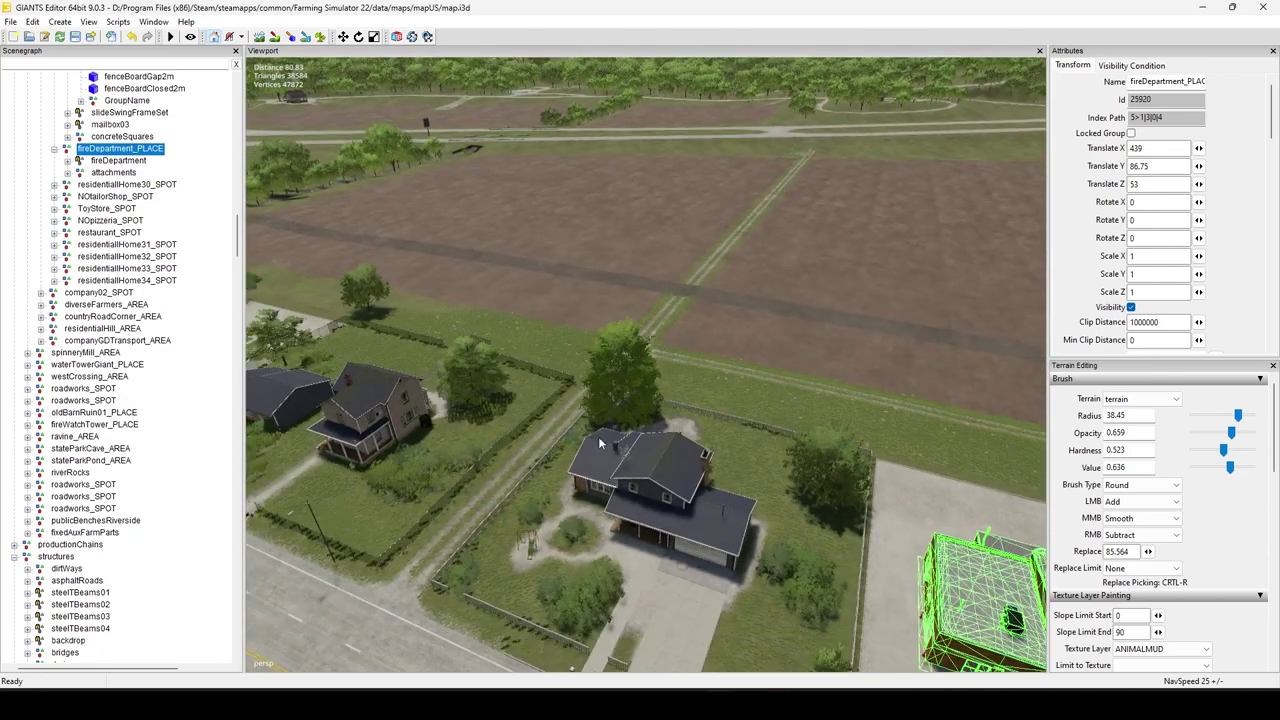
{"action": "left_click", "coordinate": [664, 503]}
{"action": "scroll", "coordinate": [160, 183], "scroll_direction": "up", "scroll_amount": 2}
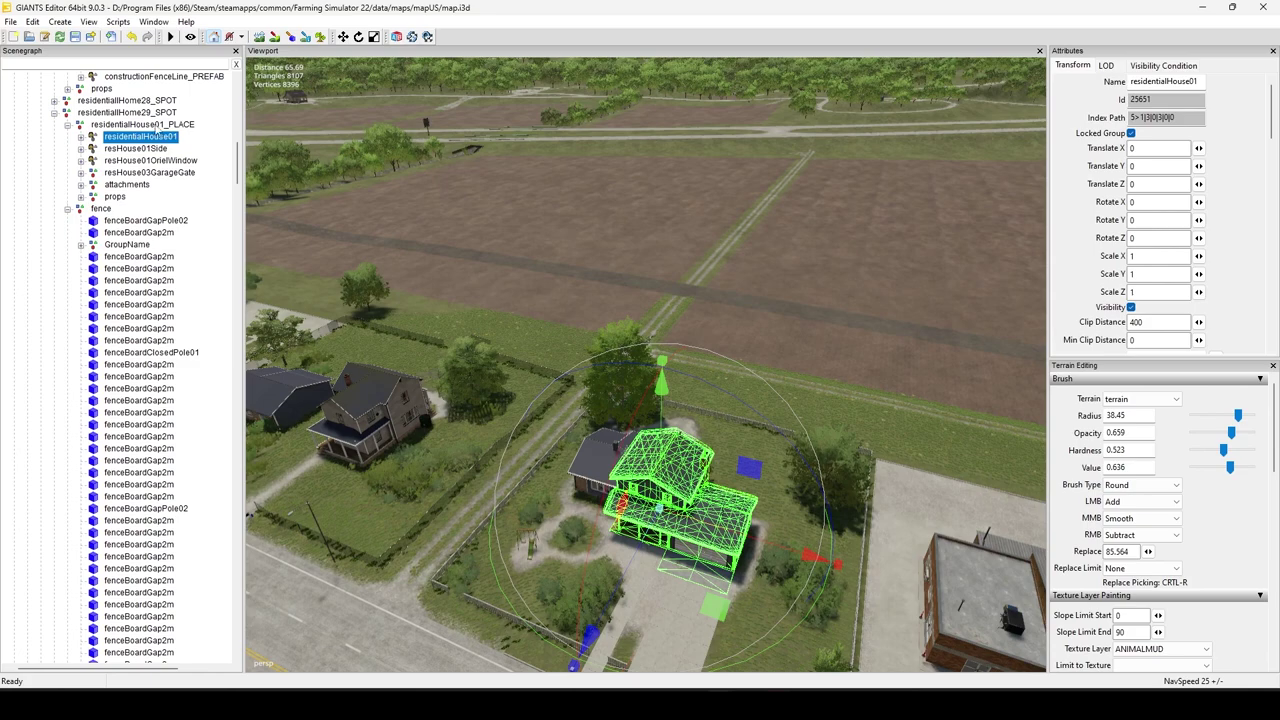
{"action": "left_click", "coordinate": [154, 126]}
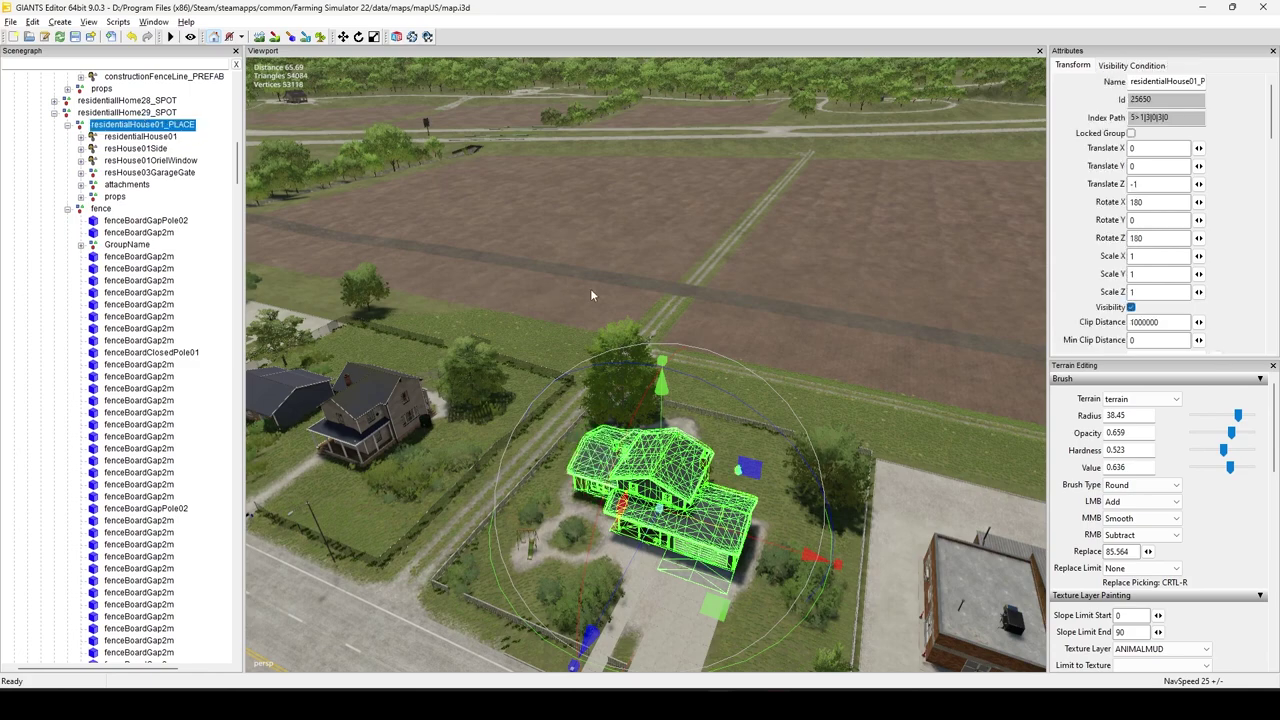
Step: Select the whole residentiallHome29_SPOT group and examine the house, fence and yard objects it contains
{"action": "left_click_drag", "start_coordinate": [590, 288], "coordinate": [592, 370], "text": "alt"}
{"action": "middle_click_drag", "start_coordinate": [592, 371], "coordinate": [655, 362], "text": "alt"}
{"action": "scroll", "coordinate": [596, 304], "scroll_direction": "up", "scroll_amount": 3}
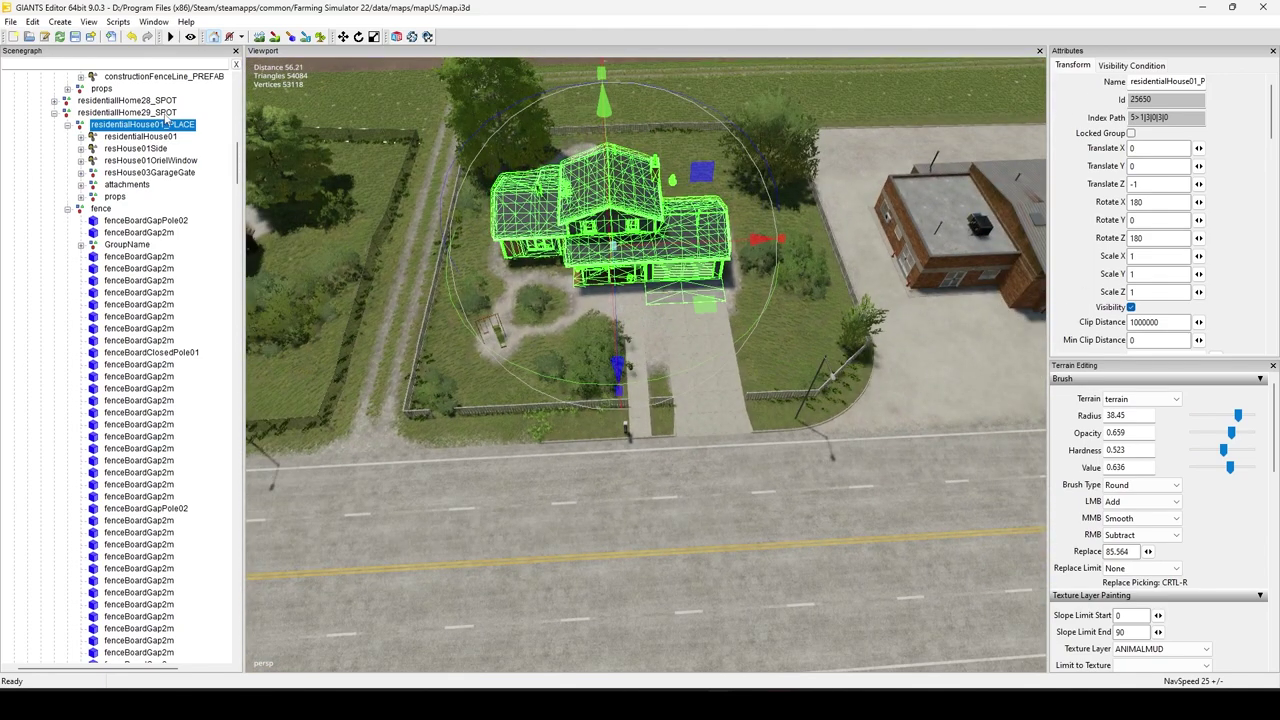
{"action": "left_click", "coordinate": [158, 113]}
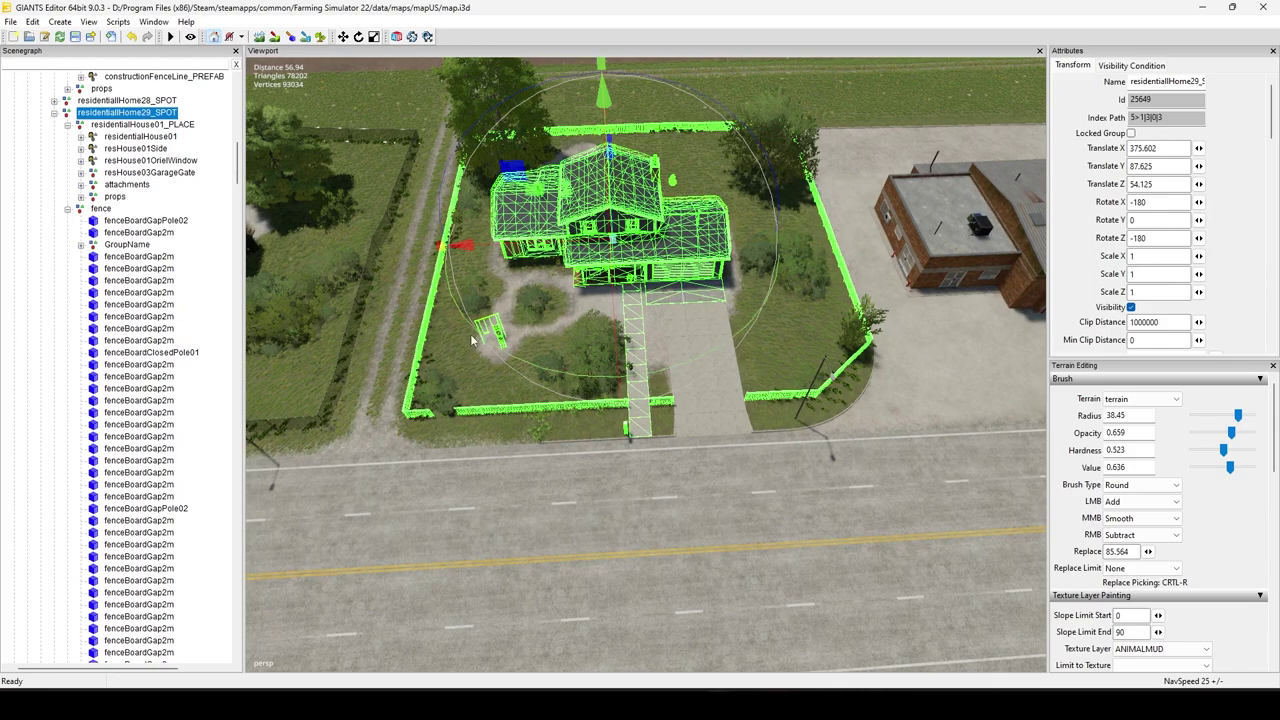
{"action": "middle_click_drag", "start_coordinate": [474, 380], "coordinate": [598, 343], "text": "alt"}
{"action": "scroll", "coordinate": [510, 362], "scroll_direction": "up", "scroll_amount": 3}
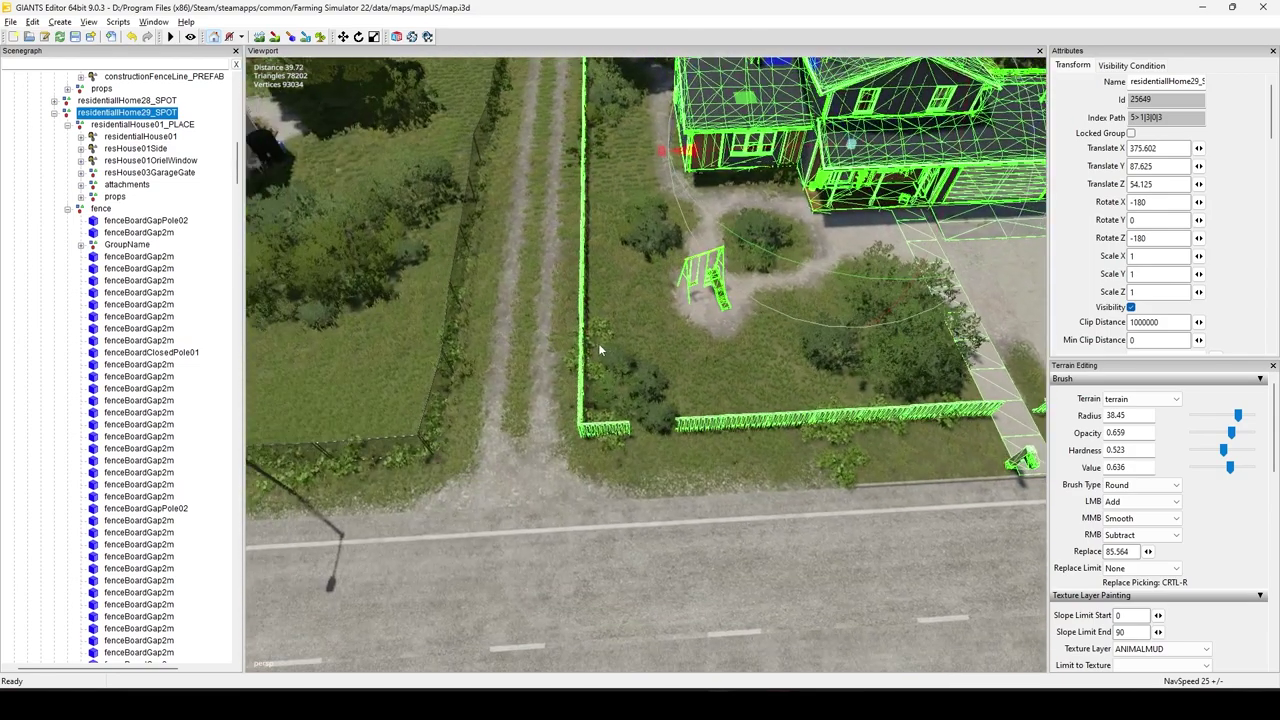
{"action": "scroll", "coordinate": [598, 346], "scroll_direction": "up", "scroll_amount": 3}
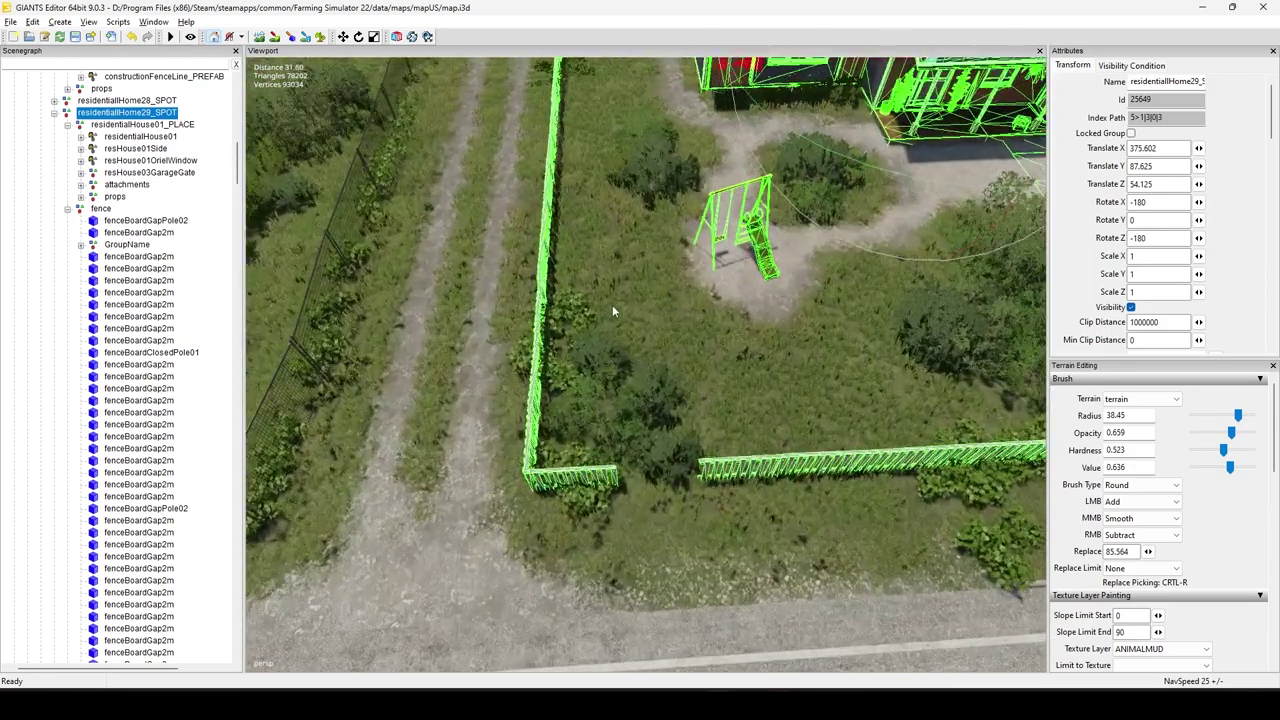
{"action": "scroll", "coordinate": [613, 311], "scroll_direction": "up", "scroll_amount": 1}
{"action": "middle_click_drag", "start_coordinate": [885, 283], "coordinate": [775, 465], "text": "alt"}
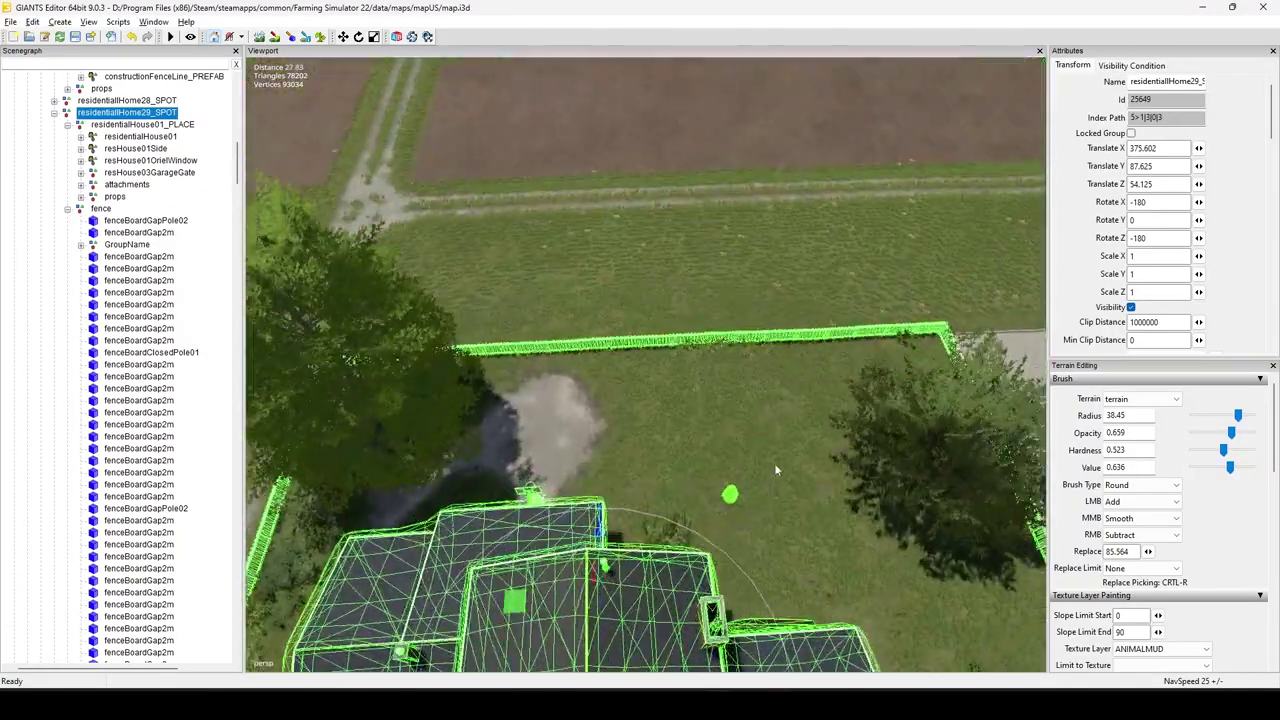
Step: Relocate the whole residentiallHome29_SPOT group onto the empty ploughed field beyond its yard, and clear the selection
{"action": "middle_click_drag", "start_coordinate": [733, 222], "coordinate": [701, 199], "text": "alt"}
{"action": "left_click_drag", "start_coordinate": [701, 199], "coordinate": [433, 374], "text": "alt"}
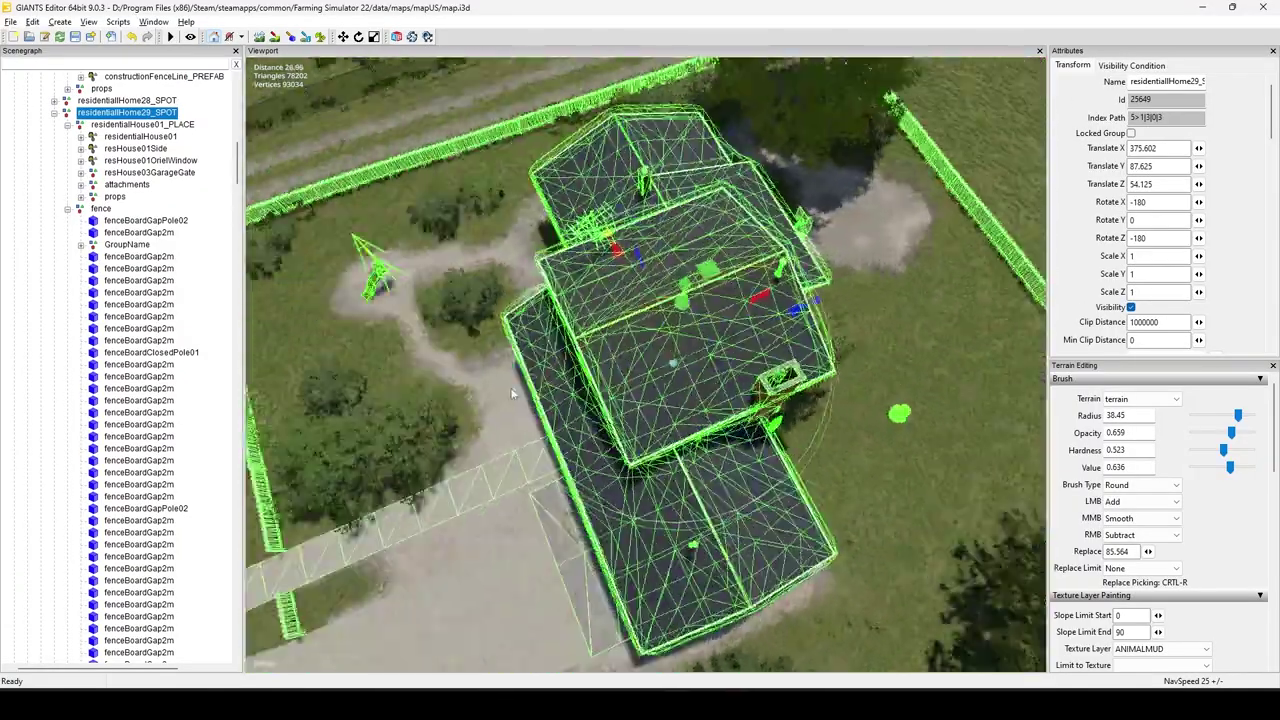
{"action": "middle_click_drag", "start_coordinate": [433, 374], "coordinate": [423, 349], "text": "alt"}
{"action": "scroll", "coordinate": [423, 349], "scroll_direction": "up", "scroll_amount": 10}
{"action": "left_click_drag", "start_coordinate": [503, 360], "coordinate": [505, 300], "text": "alt"}
{"action": "middle_click_drag", "start_coordinate": [626, 276], "coordinate": [560, 514], "text": "alt"}
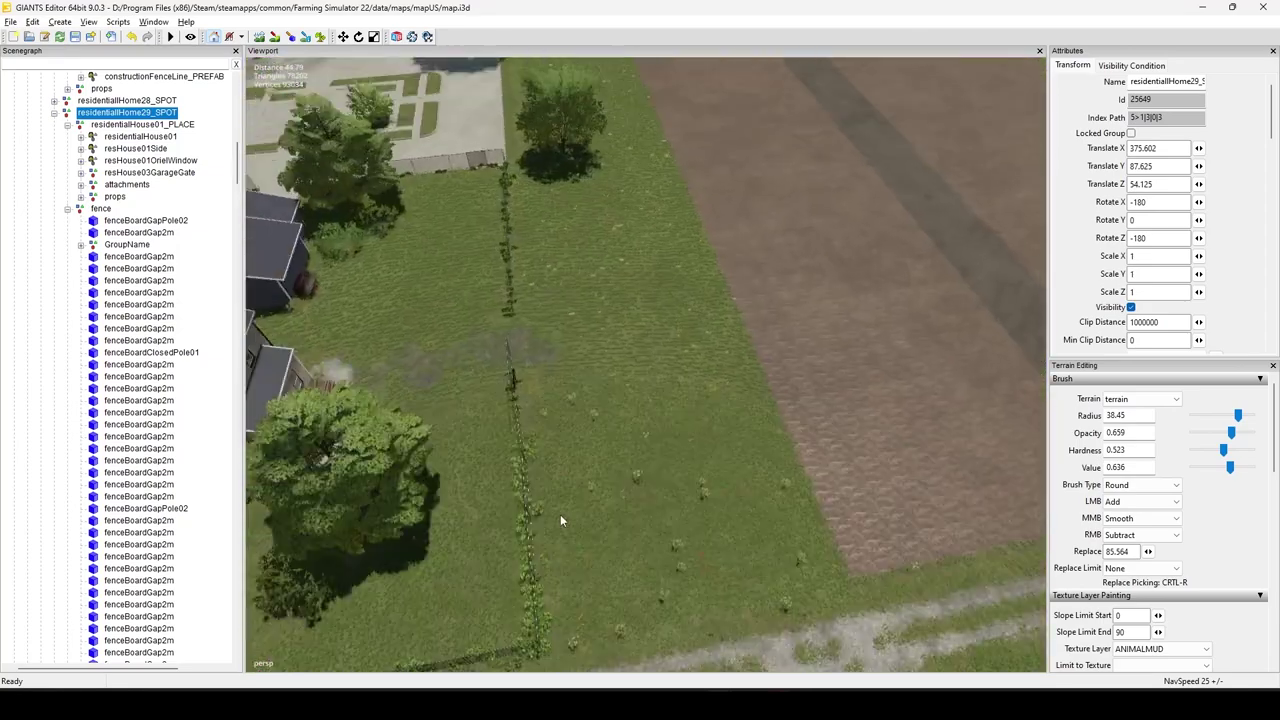
{"action": "middle_click_drag", "start_coordinate": [750, 270], "coordinate": [512, 466], "text": "alt"}
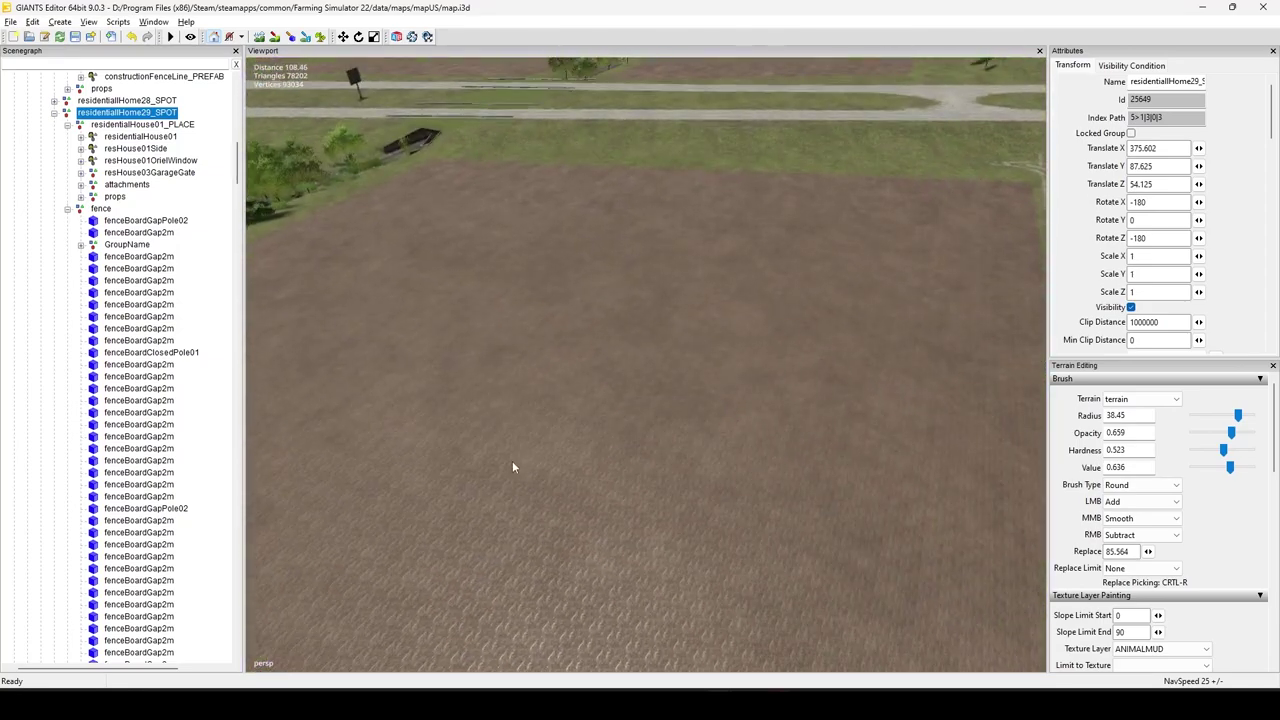
{"action": "key", "text": "ctrl+b"}
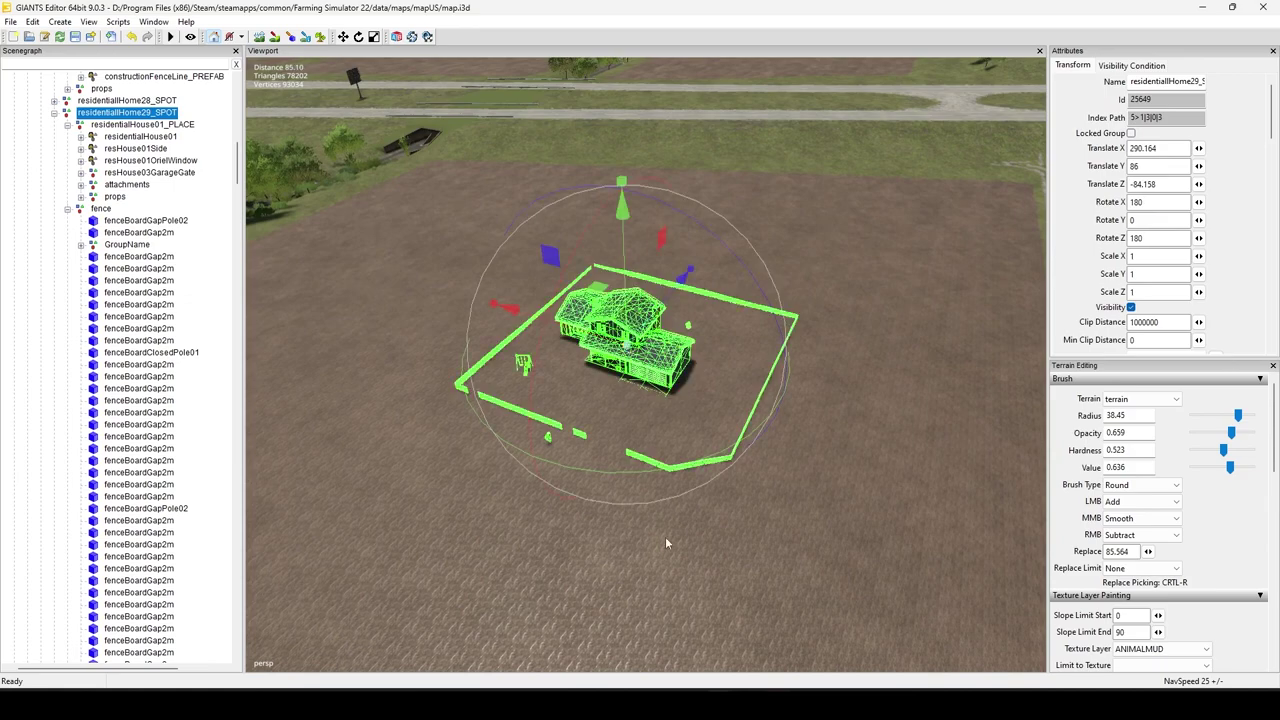
{"action": "middle_click_drag", "start_coordinate": [705, 533], "coordinate": [893, 527], "text": "alt"}
{"action": "scroll", "coordinate": [690, 567], "scroll_direction": "up", "scroll_amount": 6}
{"action": "left_click_drag", "start_coordinate": [893, 531], "coordinate": [922, 506], "text": "alt"}
{"action": "scroll", "coordinate": [922, 506], "scroll_direction": "down", "scroll_amount": 4}
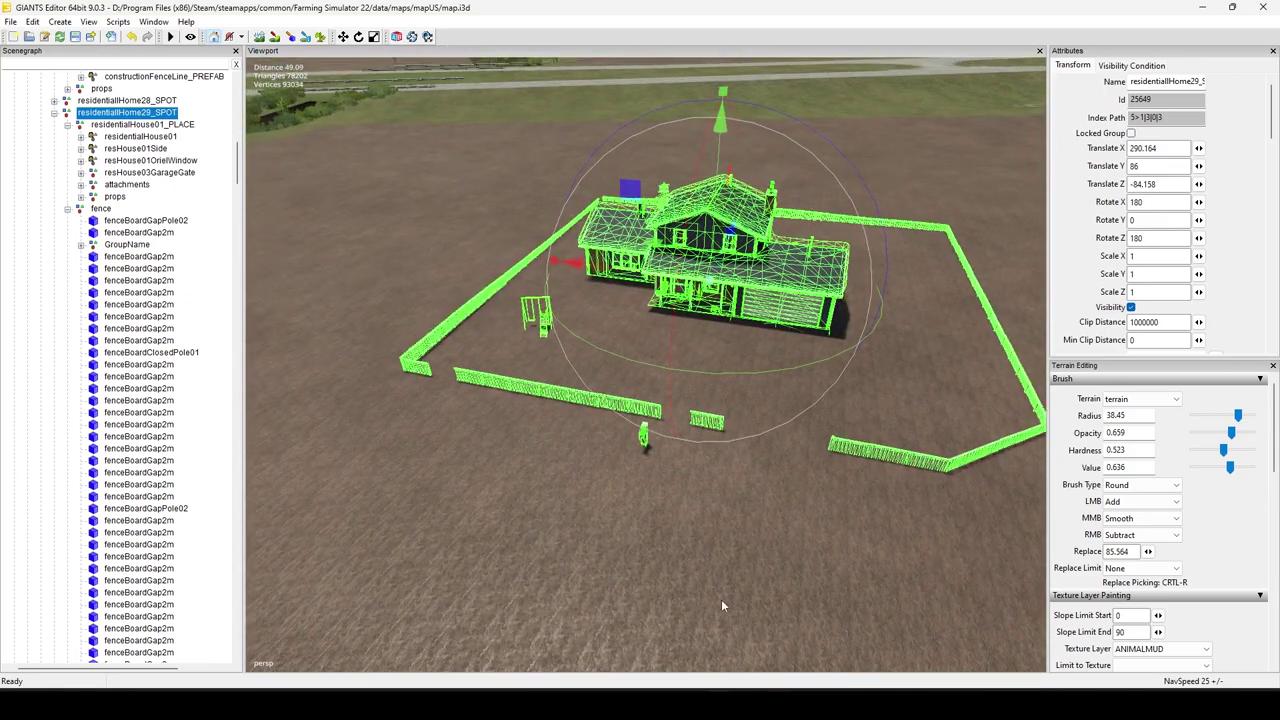
{"action": "left_click", "coordinate": [722, 603]}
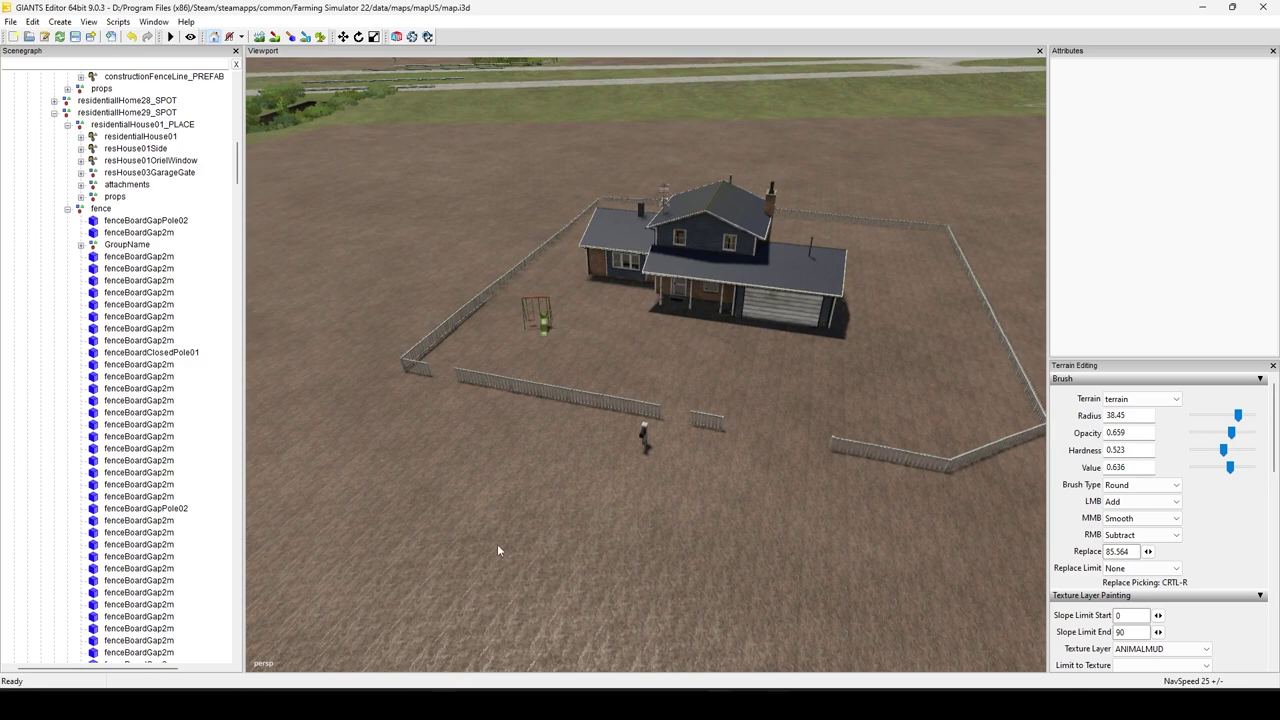
Step: Delete two fenceBoardGap2m pieces from the relocated home's front fence and the slideSwingFrameSet from its yard
{"action": "middle_click_drag", "start_coordinate": [536, 506], "coordinate": [733, 540]}
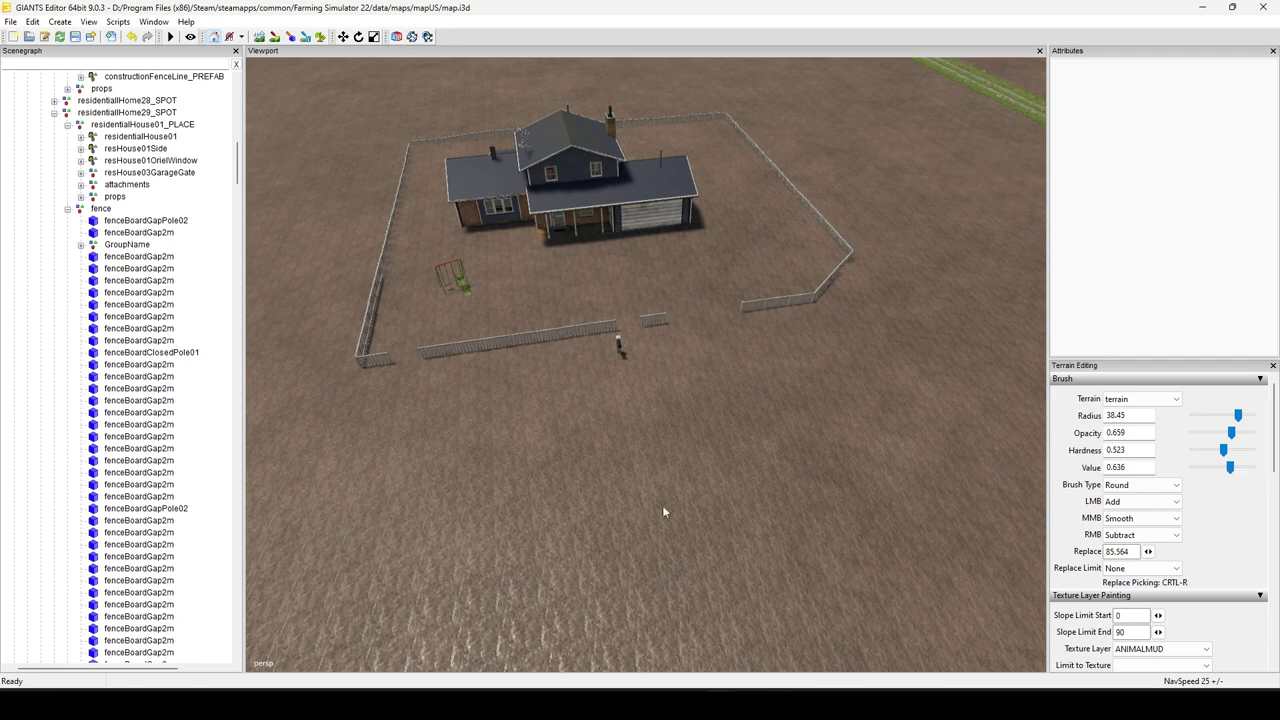
{"action": "middle_click_drag", "start_coordinate": [675, 262], "coordinate": [682, 296], "text": "alt"}
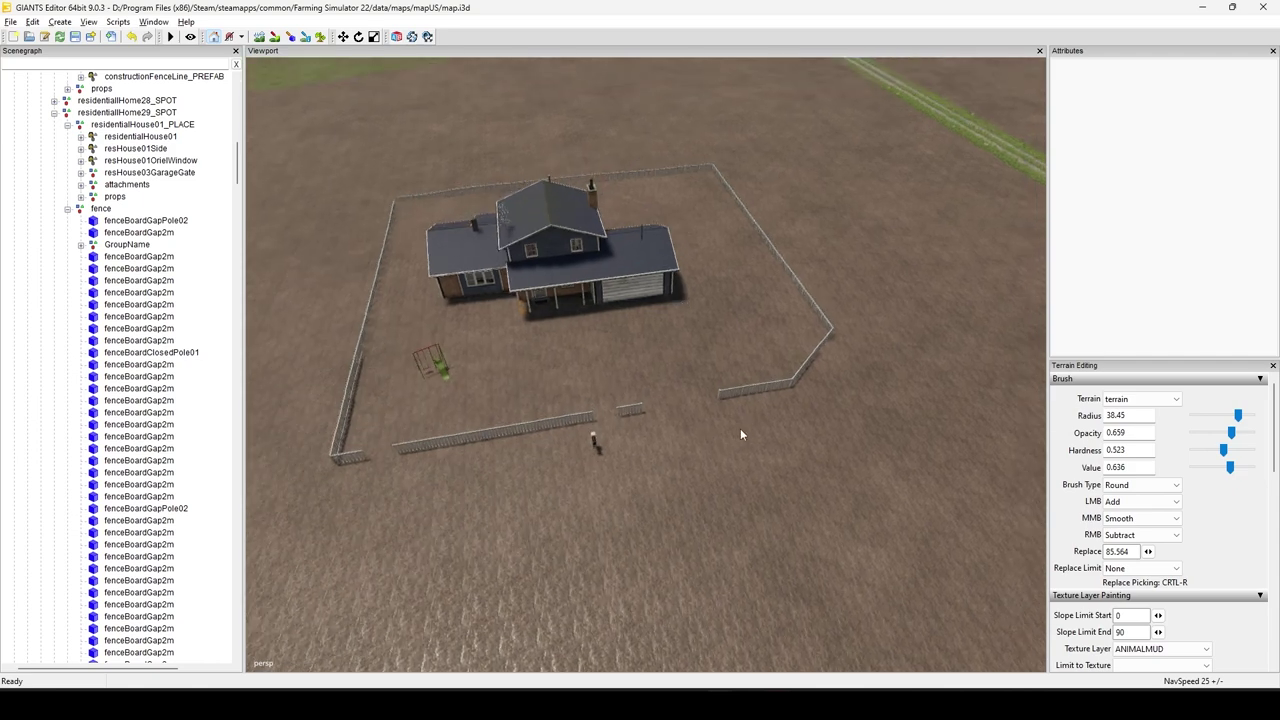
{"action": "middle_click_drag", "start_coordinate": [741, 435], "coordinate": [737, 403]}
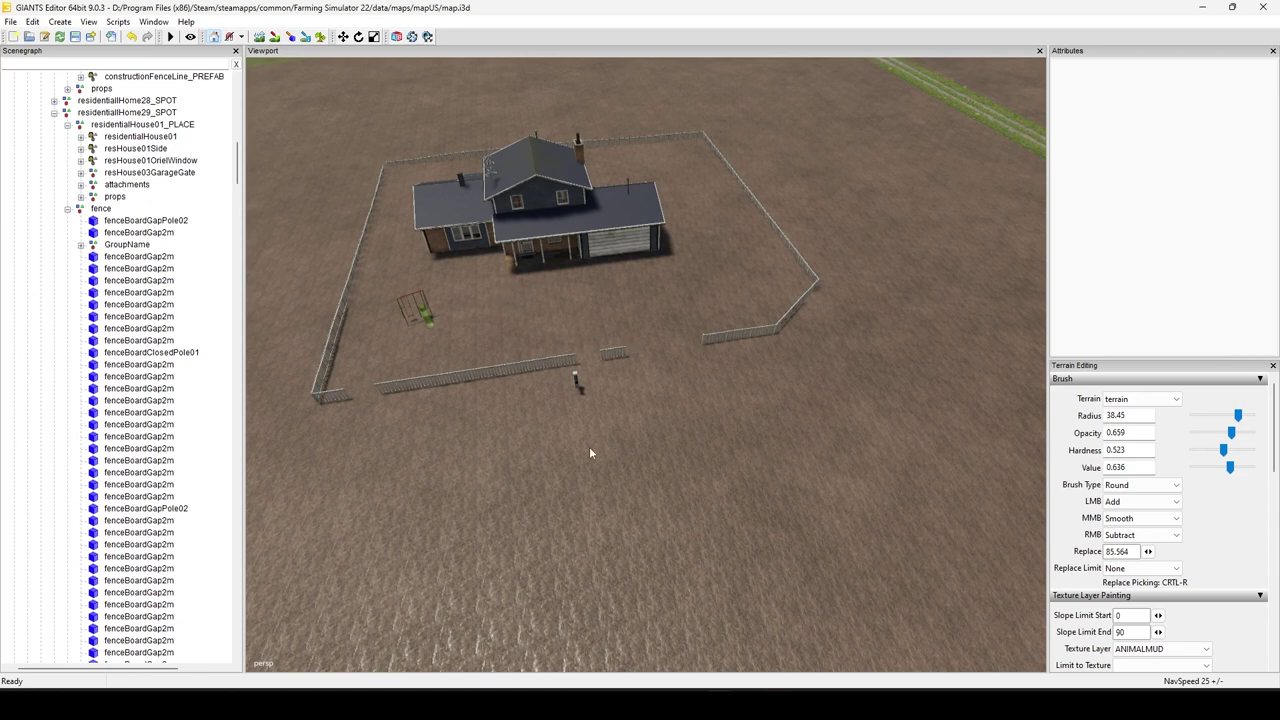
{"action": "scroll", "coordinate": [568, 547], "scroll_direction": "up", "scroll_amount": 5}
{"action": "left_click_drag", "start_coordinate": [580, 529], "coordinate": [557, 481], "text": "alt"}
{"action": "middle_click_drag", "start_coordinate": [562, 481], "coordinate": [576, 476], "text": "alt"}
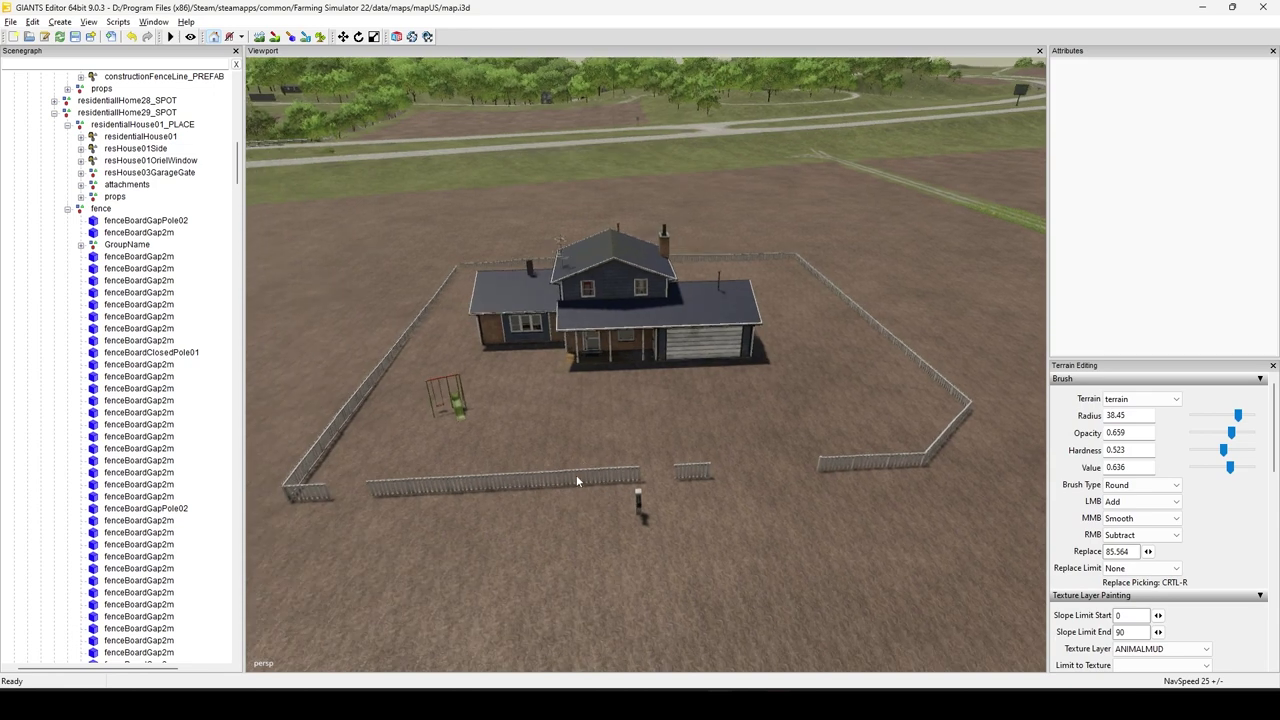
{"action": "left_click_drag", "start_coordinate": [547, 499], "coordinate": [600, 443]}
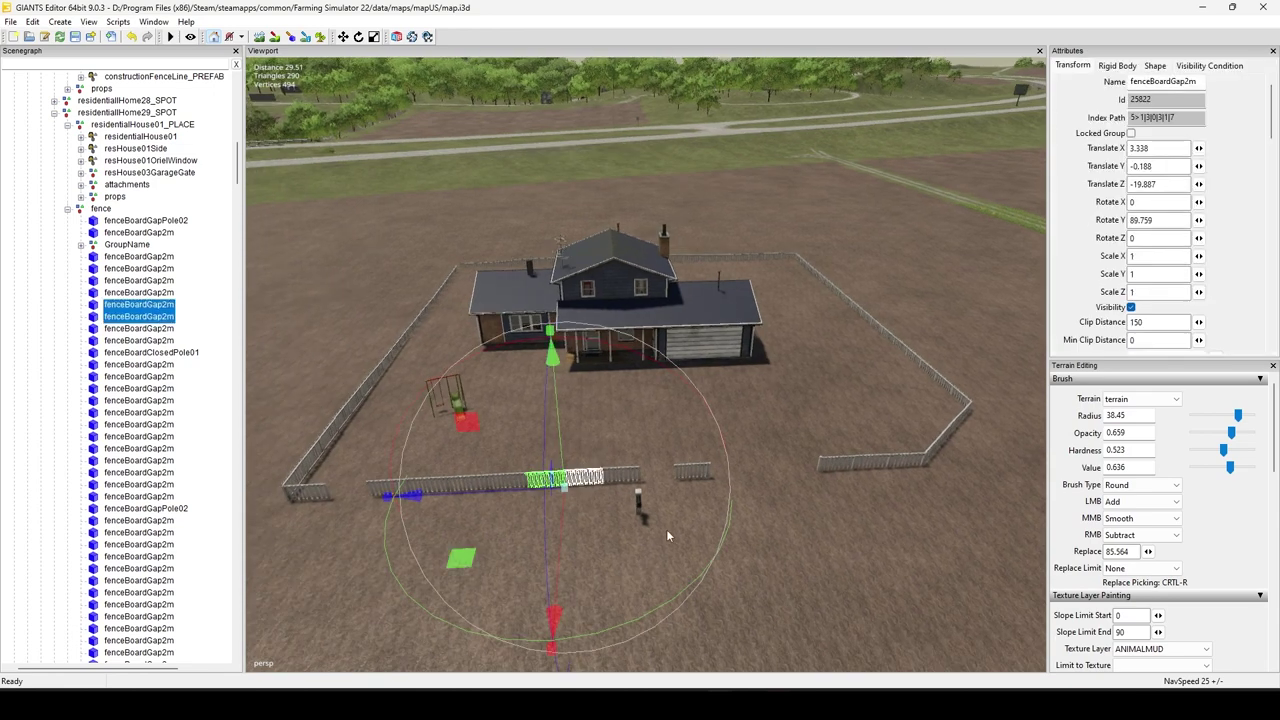
{"action": "key", "text": "Delete"}
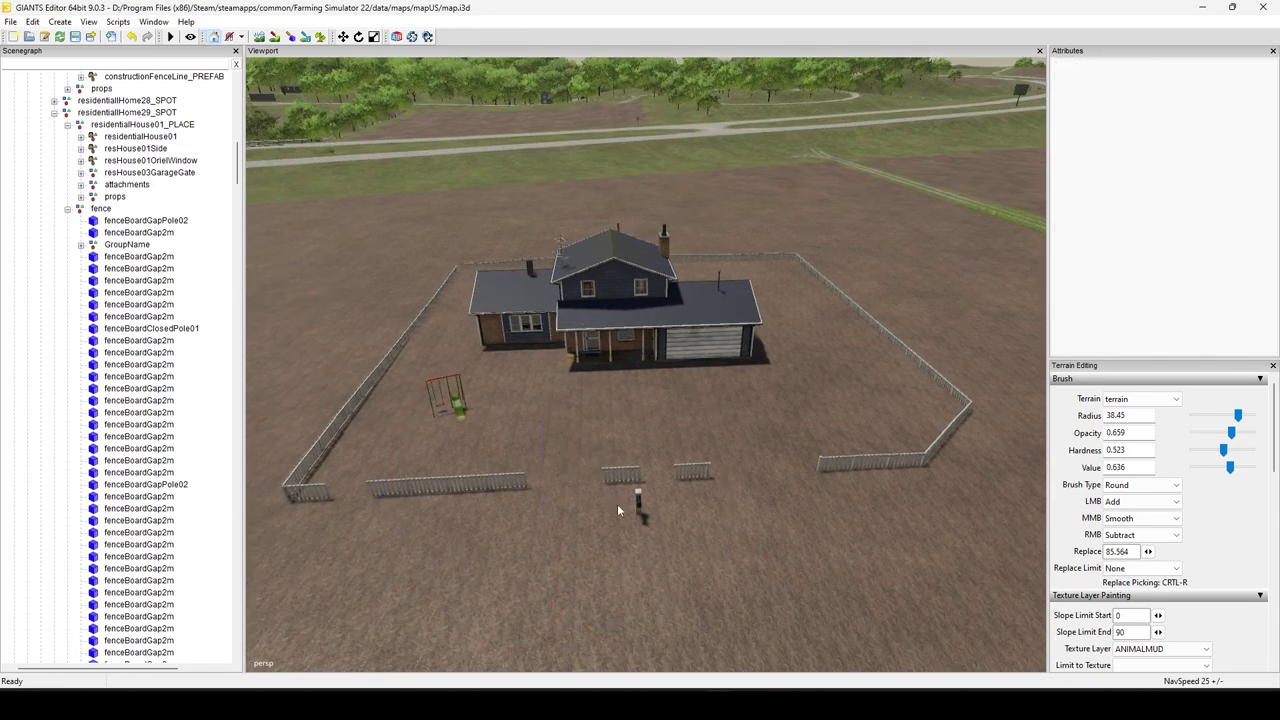
{"action": "left_click_drag", "start_coordinate": [386, 439], "coordinate": [544, 392]}
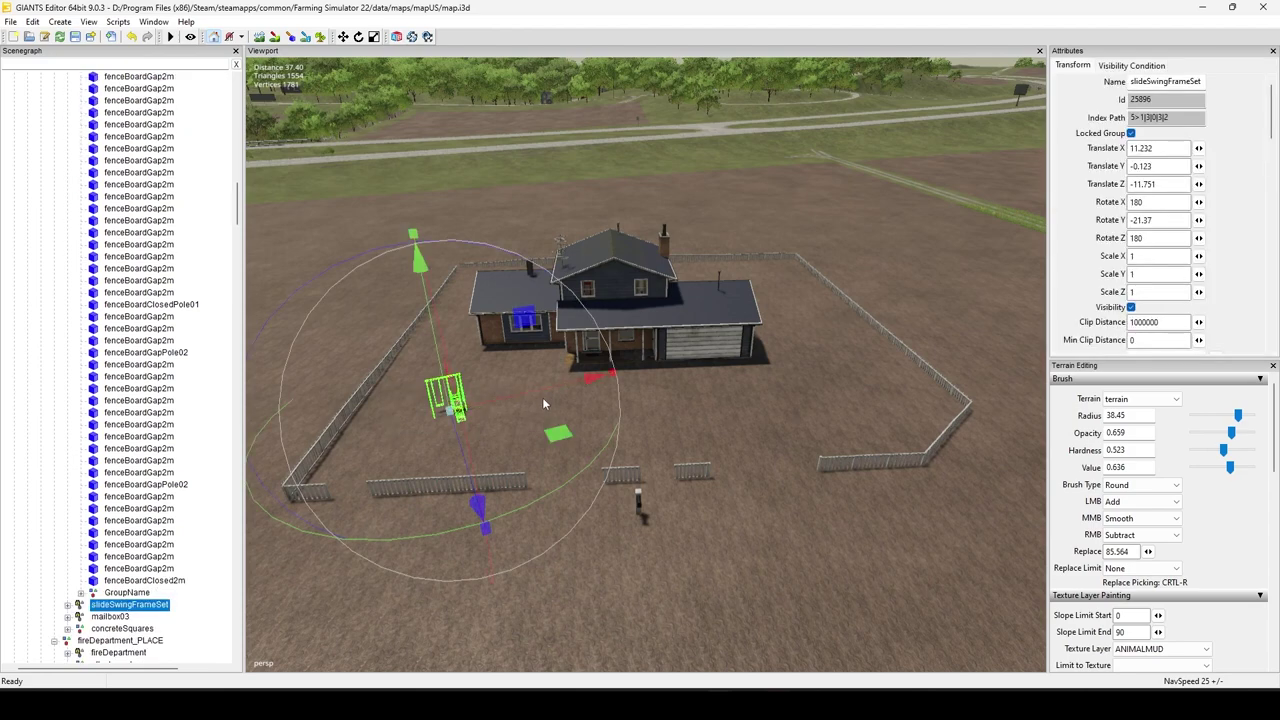
{"action": "key", "text": "Delete"}
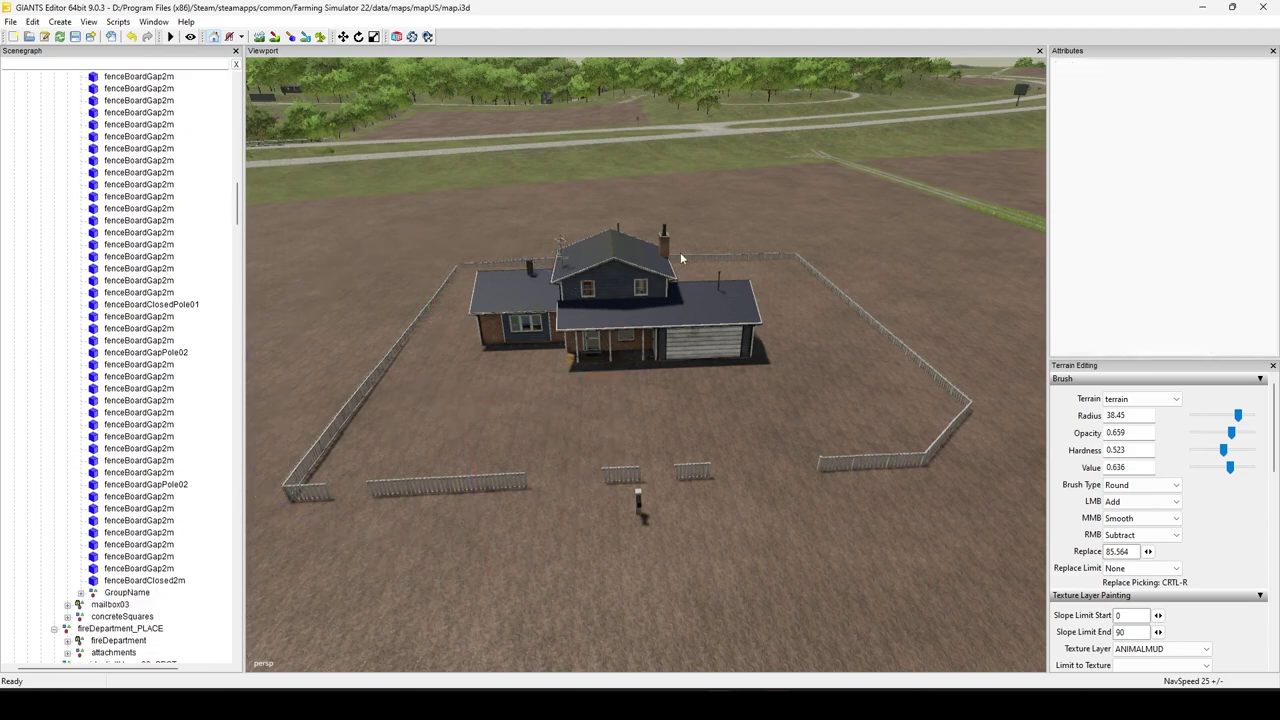
Step: Look over the surrounding farmland and close the base-game mapUS map.i3d without saving the changes
{"action": "middle_click_drag", "start_coordinate": [797, 255], "coordinate": [615, 500], "text": "alt"}
{"action": "middle_click_drag", "start_coordinate": [793, 316], "coordinate": [638, 406], "text": "alt"}
{"action": "right_click_drag", "start_coordinate": [637, 410], "coordinate": [602, 436]}
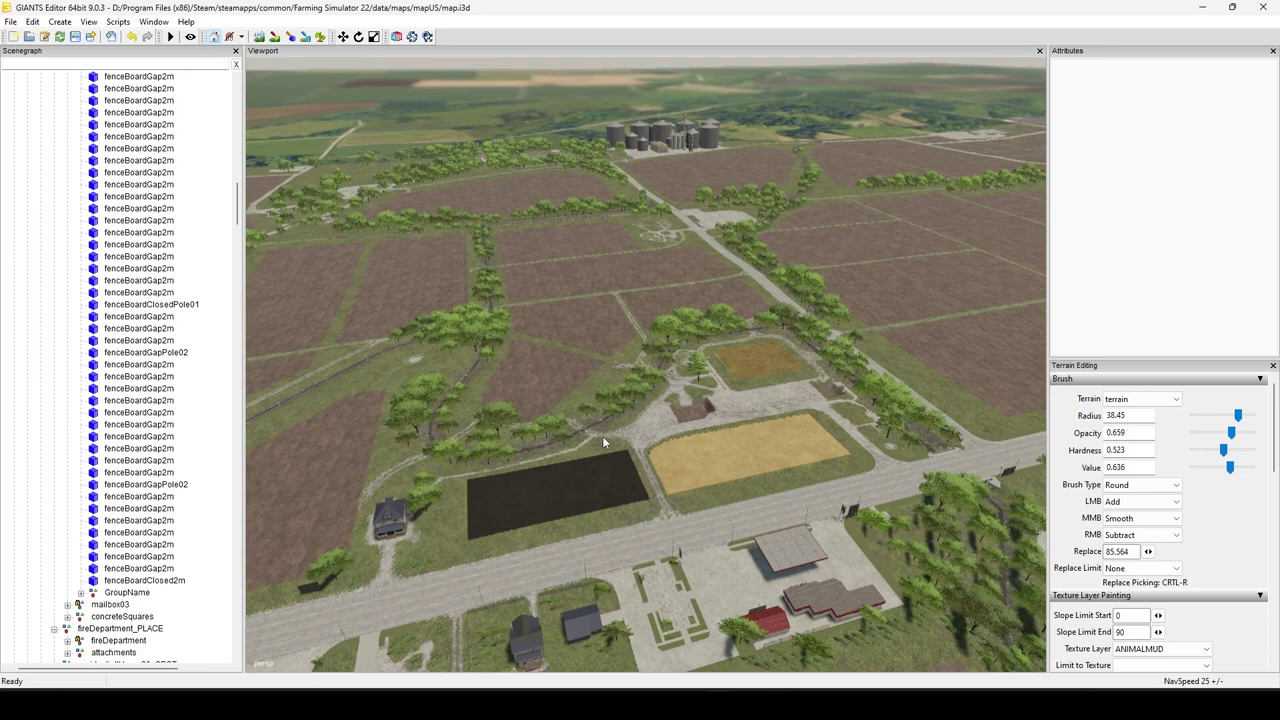
{"action": "middle_click_drag", "start_coordinate": [730, 242], "coordinate": [736, 560], "text": "alt"}
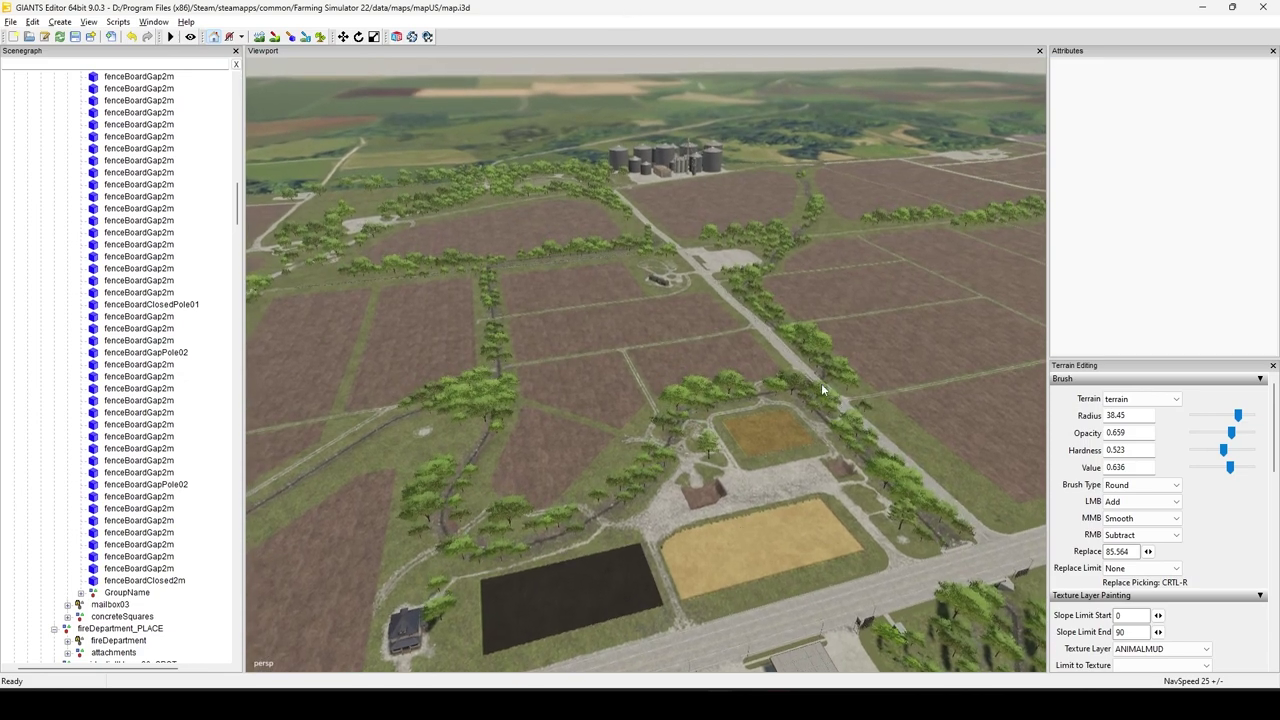
{"action": "left_click_drag", "start_coordinate": [821, 383], "coordinate": [565, 334], "text": "alt"}
{"action": "middle_click_drag", "start_coordinate": [565, 334], "coordinate": [511, 533], "text": "alt"}
{"action": "right_click_drag", "start_coordinate": [511, 533], "coordinate": [690, 519]}
{"action": "left_click", "coordinate": [1262, 7]}
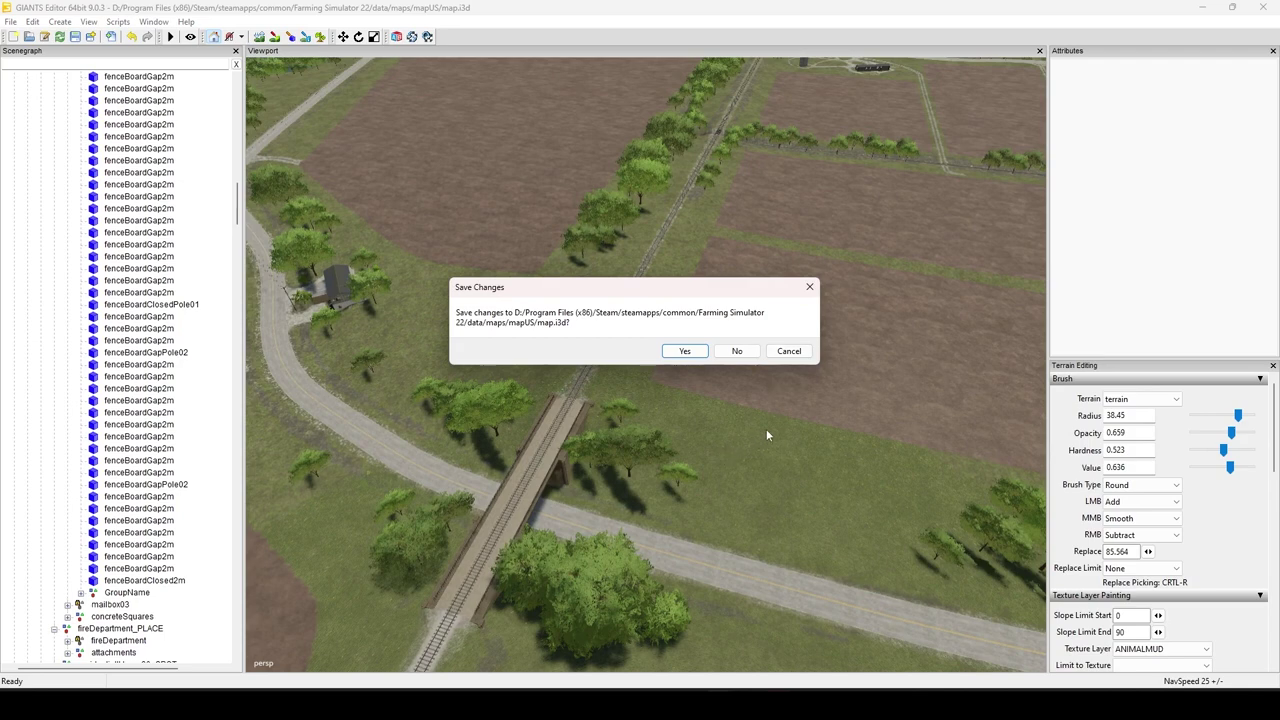
{"action": "left_click", "coordinate": [740, 355]}
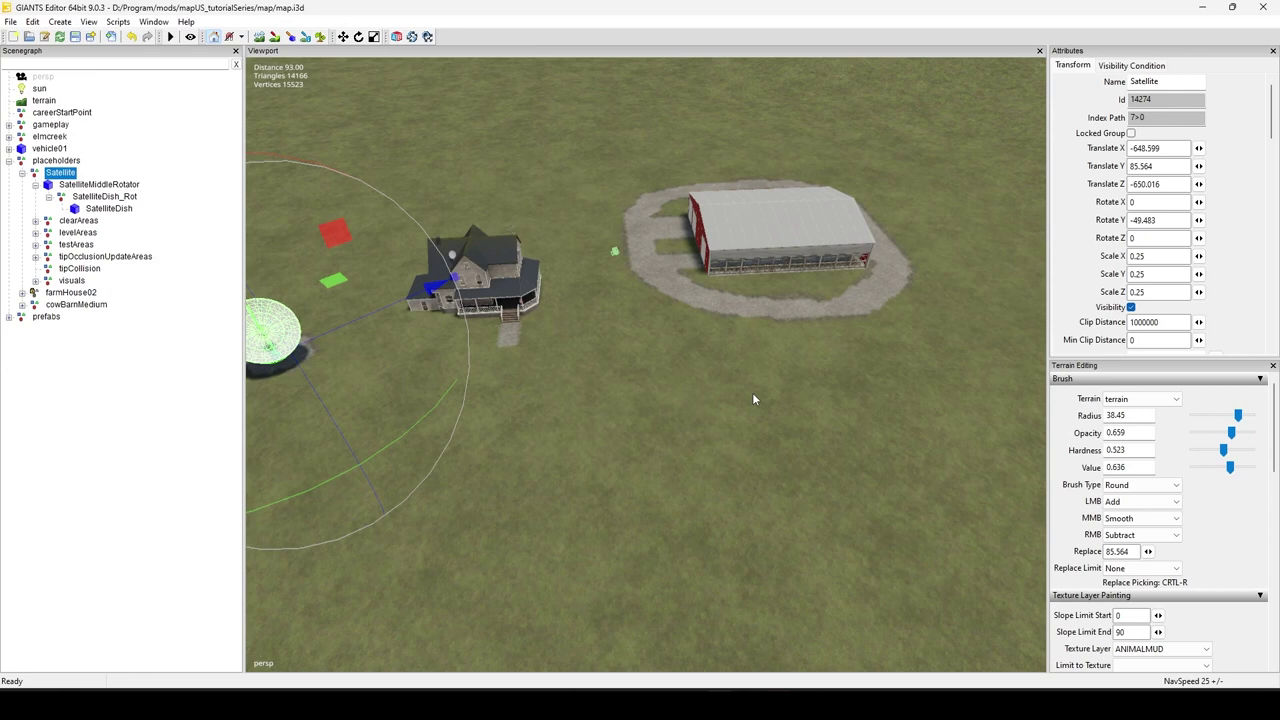
Step: Switch to File Explorer, open the Trees folder inside Utilities > Prefabs, and minimise the mapUS folder window
{"action": "left_click_drag", "start_coordinate": [766, 365], "coordinate": [703, 455], "text": "alt"}
{"action": "middle_click_drag", "start_coordinate": [704, 462], "coordinate": [686, 490]}
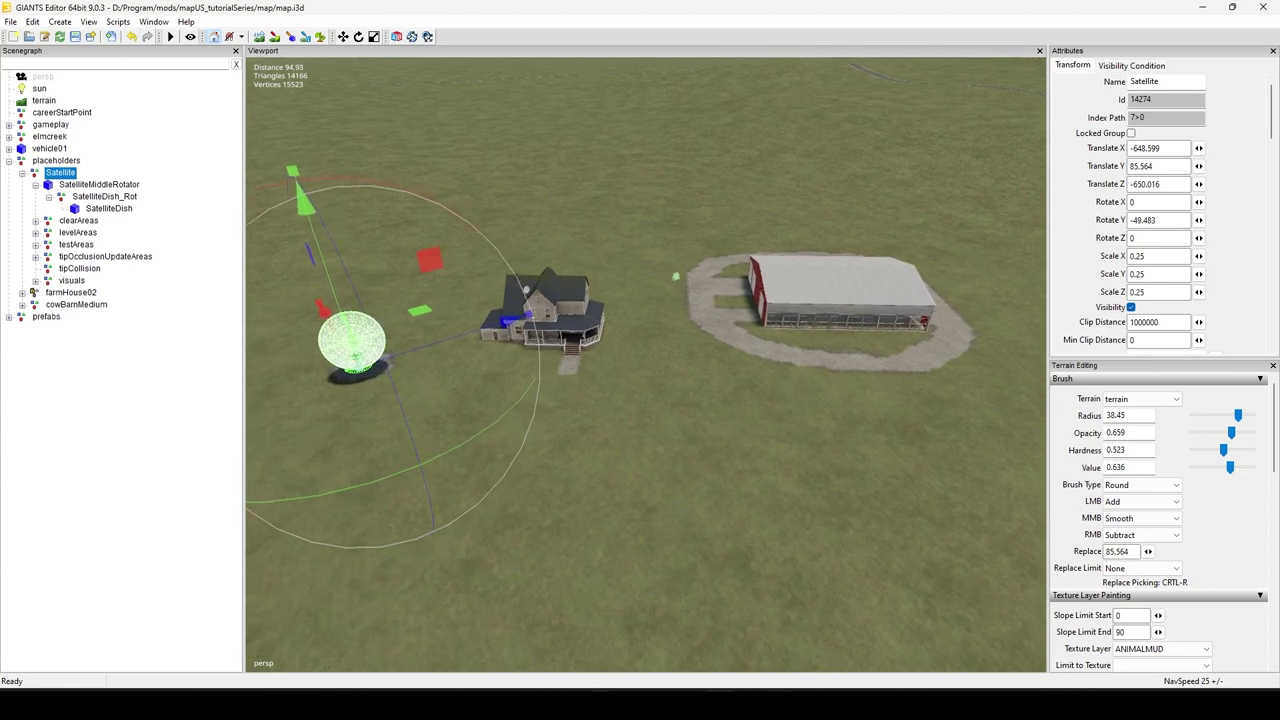
{"action": "left_click", "coordinate": [594, 700]}
{"action": "left_click", "coordinate": [478, 613]}
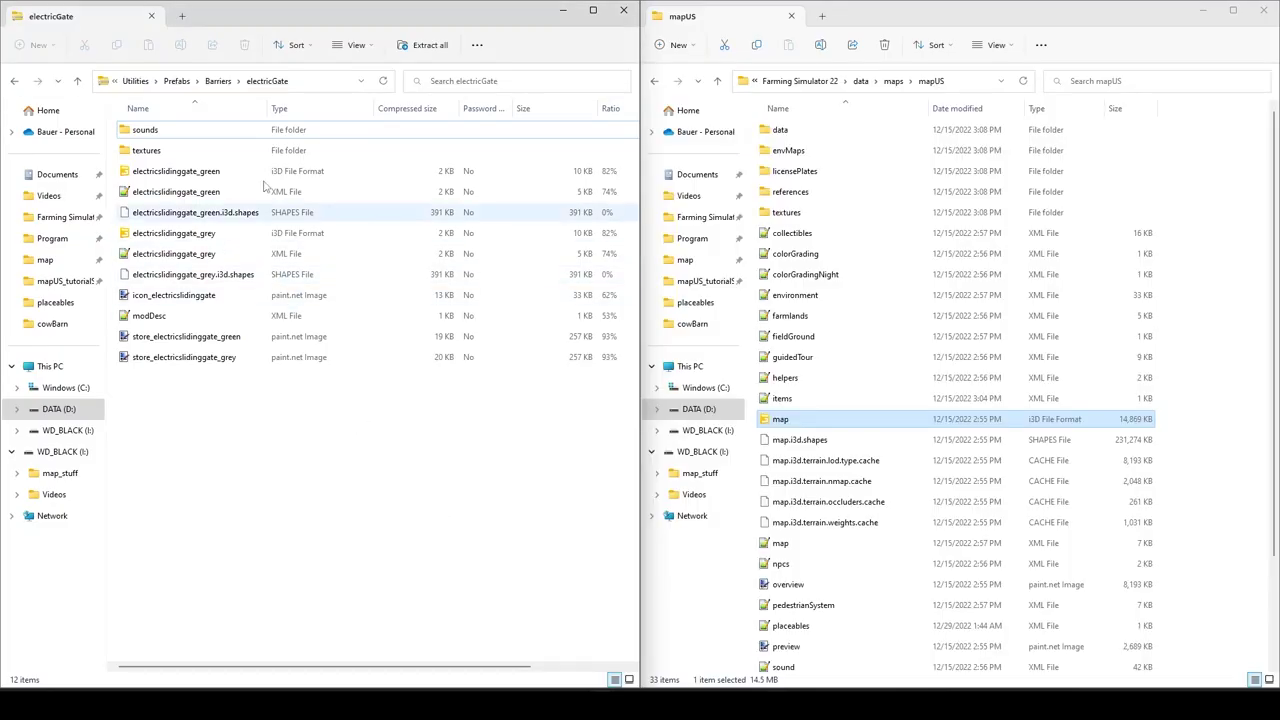
{"action": "left_click", "coordinate": [186, 82]}
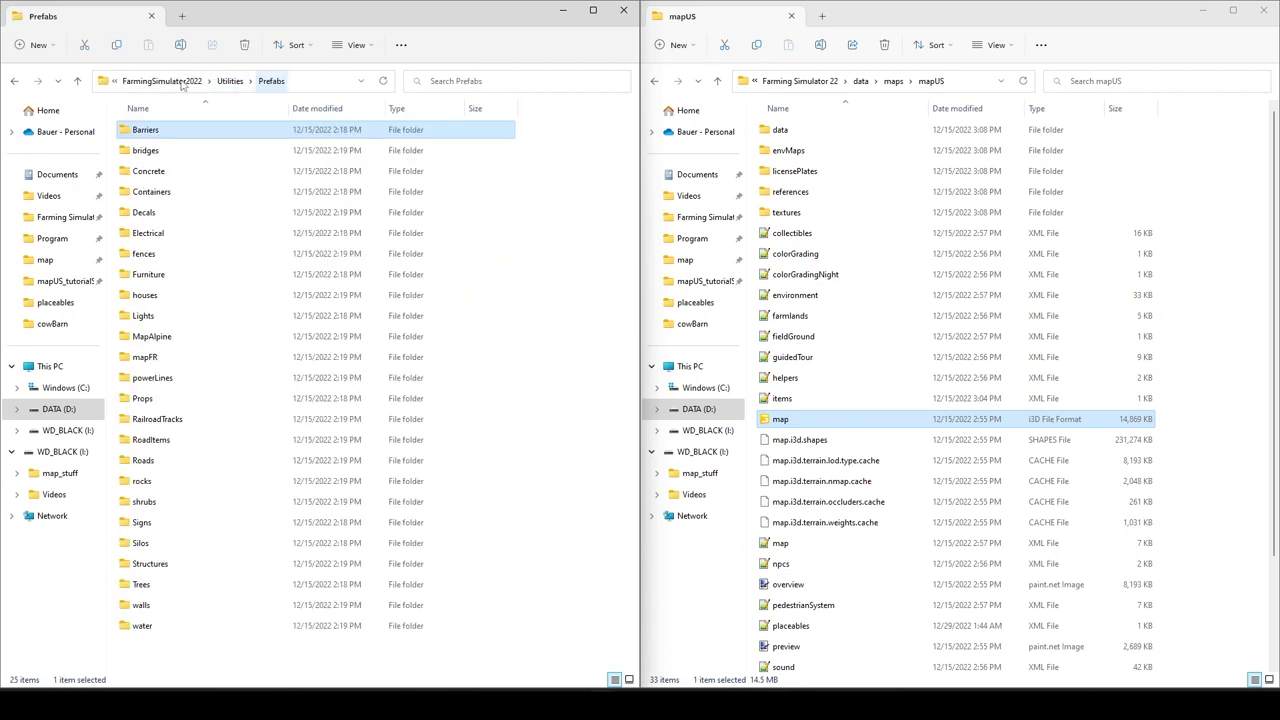
{"action": "double_click", "coordinate": [183, 588]}
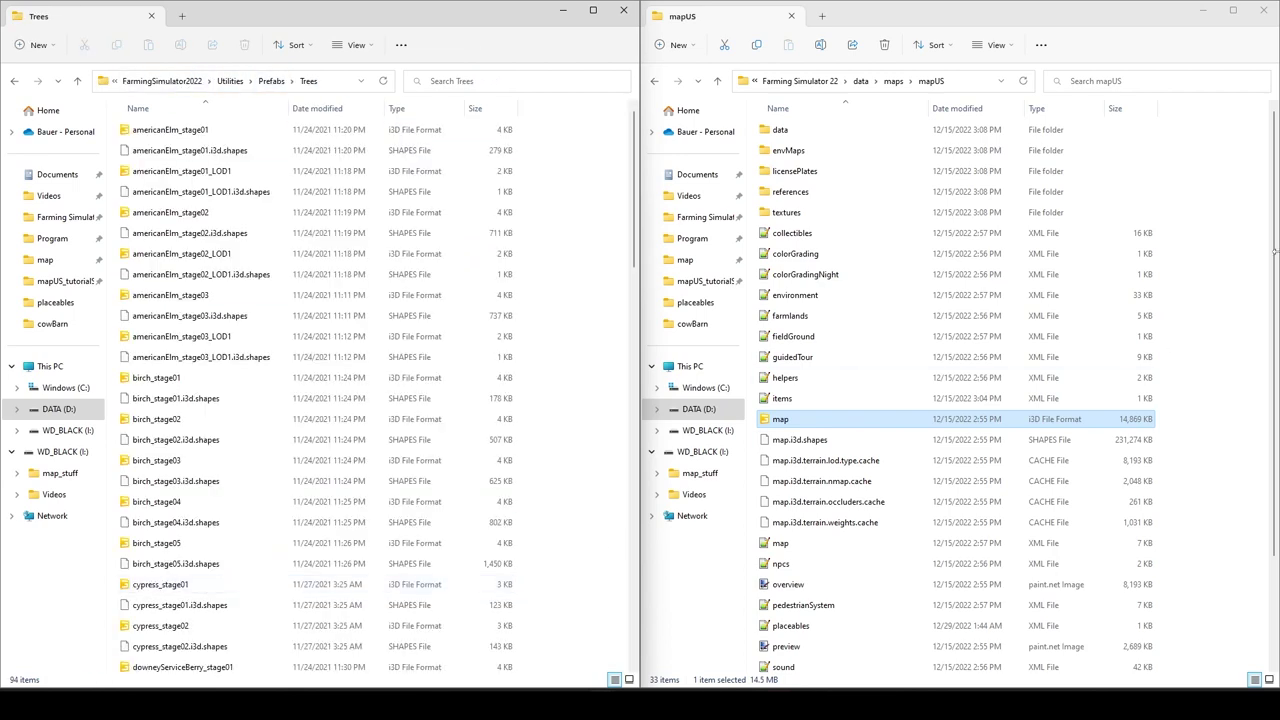
{"action": "left_click", "coordinate": [1208, 12]}
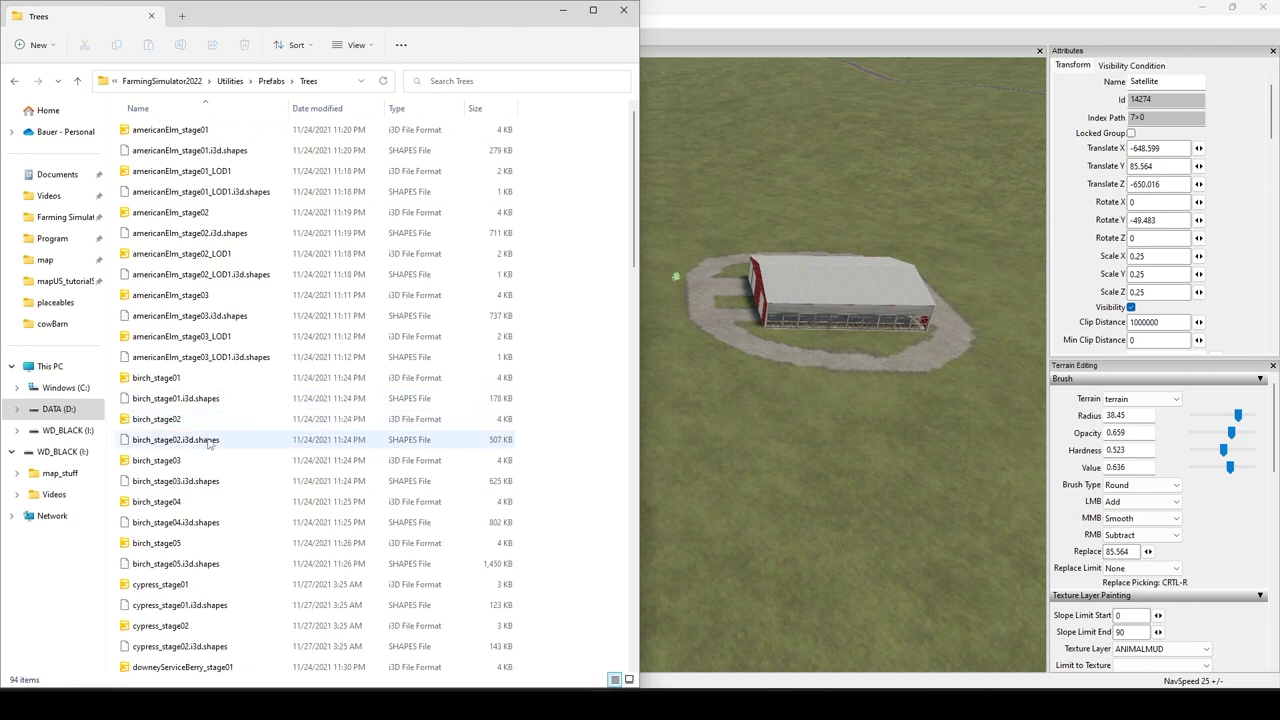
Step: Import the americanElm_stage02 and americanElm_stage03 i3d files from the Trees folder into the tutorial map
{"action": "left_click", "coordinate": [196, 298]}
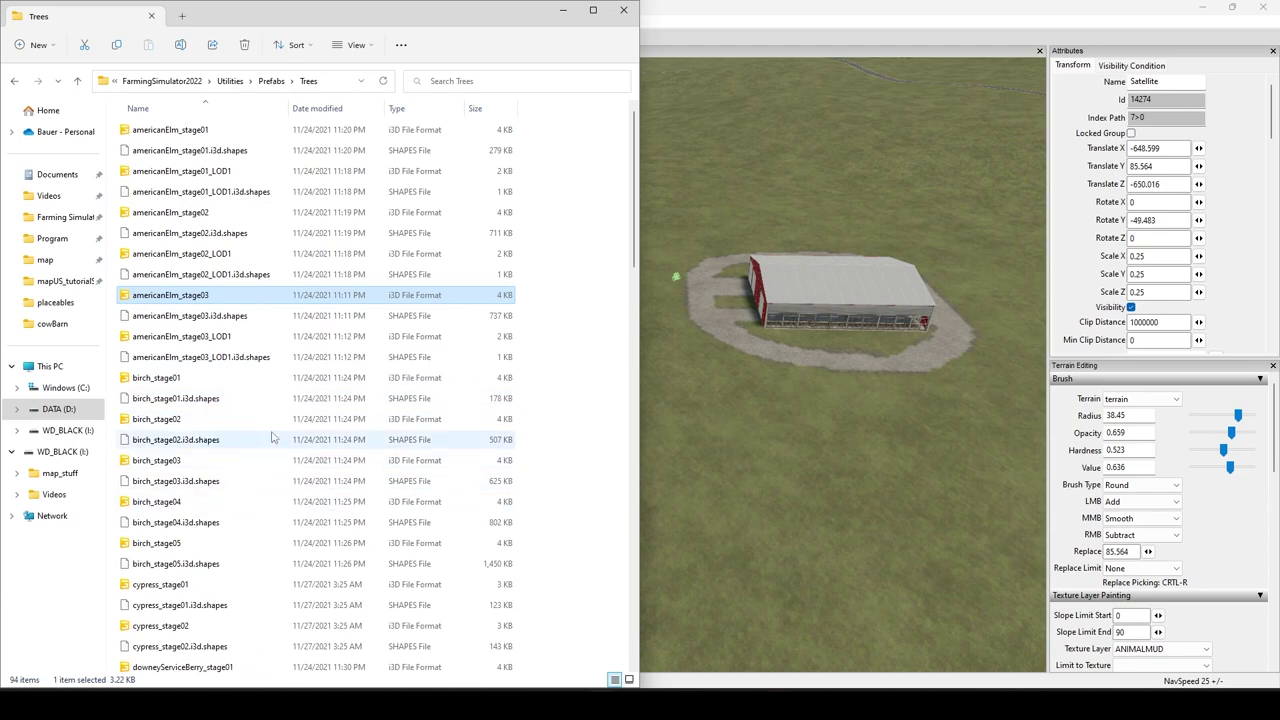
{"action": "scroll", "coordinate": [343, 451], "scroll_direction": "down", "scroll_amount": 4}
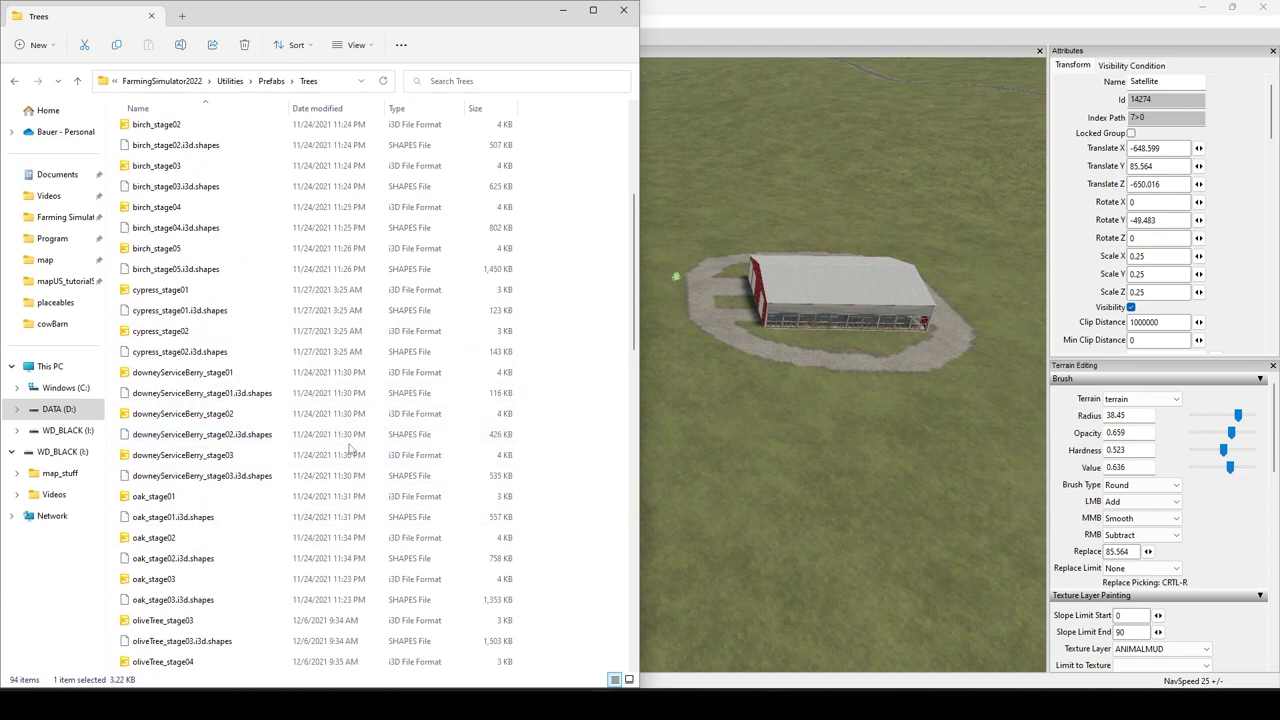
{"action": "scroll", "coordinate": [343, 451], "scroll_direction": "up", "scroll_amount": 4}
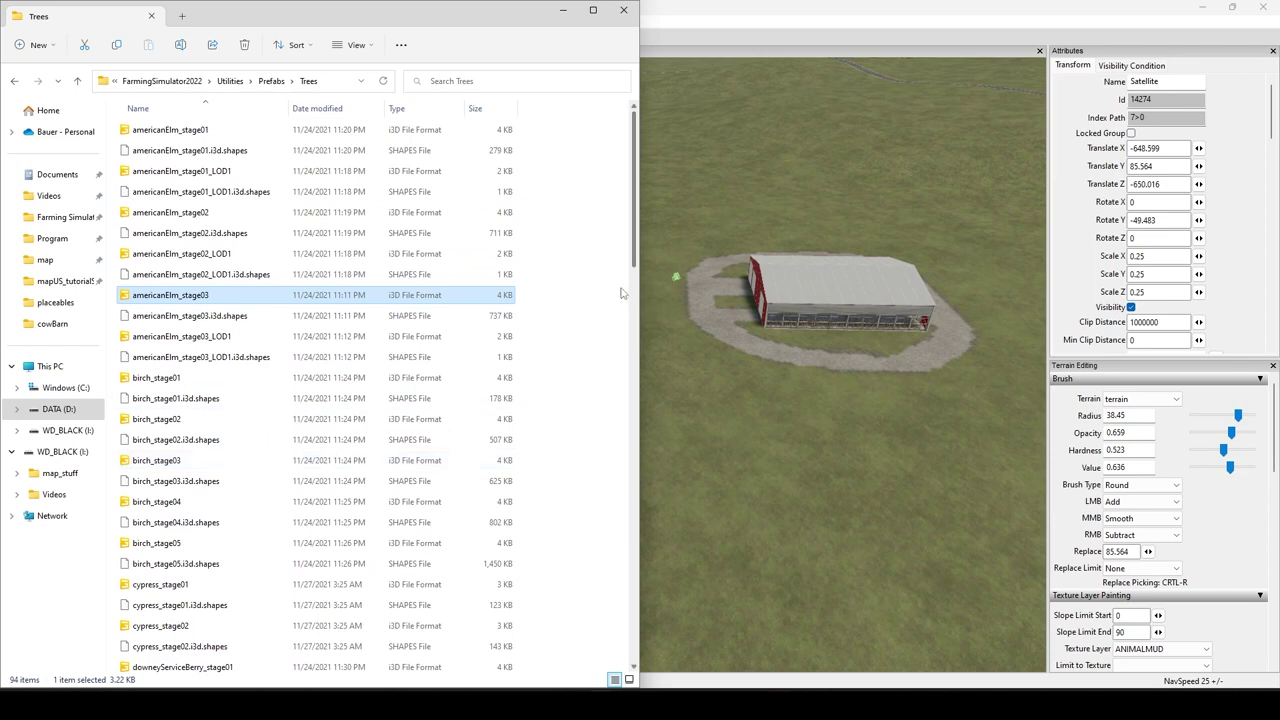
{"action": "left_click_drag", "start_coordinate": [630, 226], "coordinate": [593, 132]}
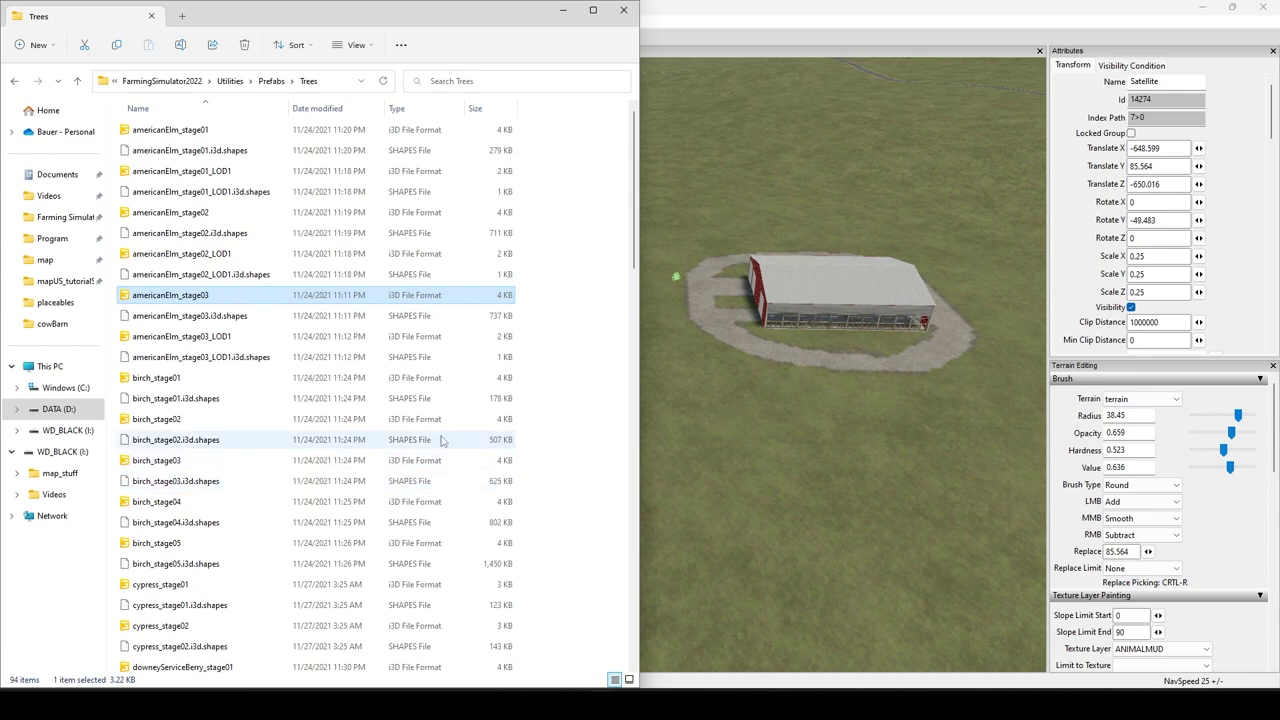
{"action": "left_click", "coordinate": [203, 221], "text": "ctrl"}
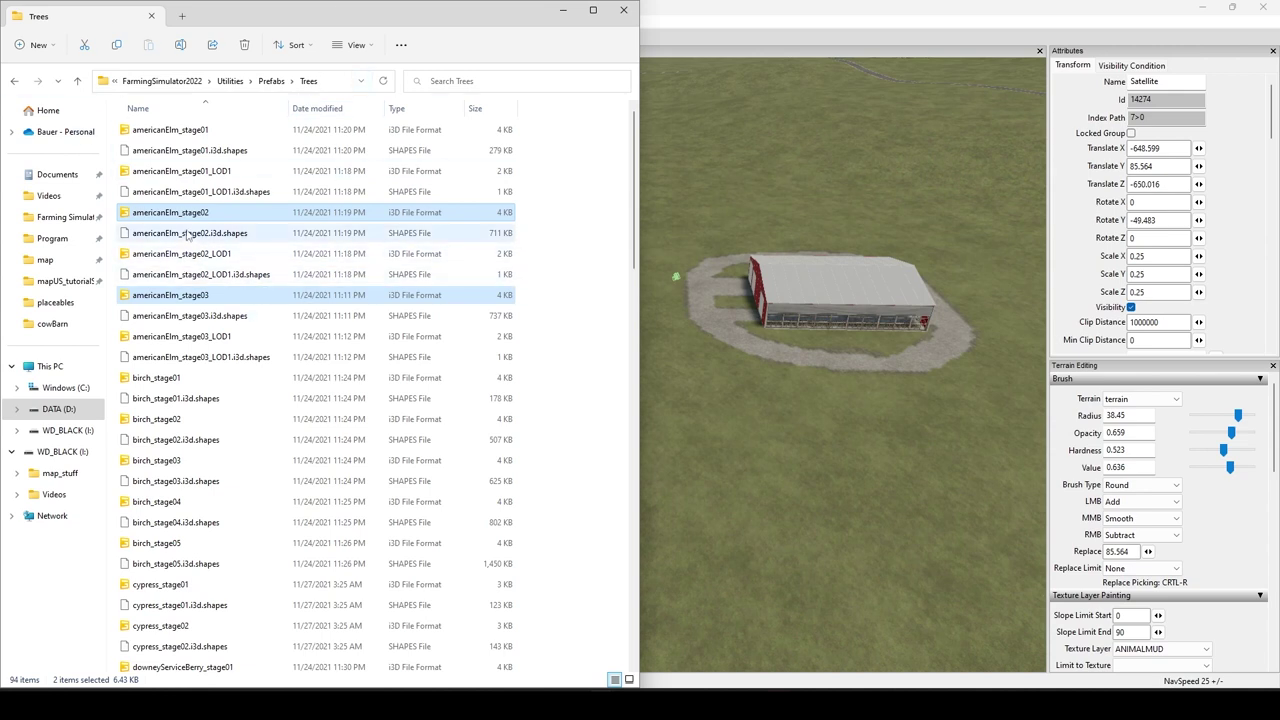
{"action": "left_click_drag", "start_coordinate": [183, 221], "coordinate": [866, 507]}
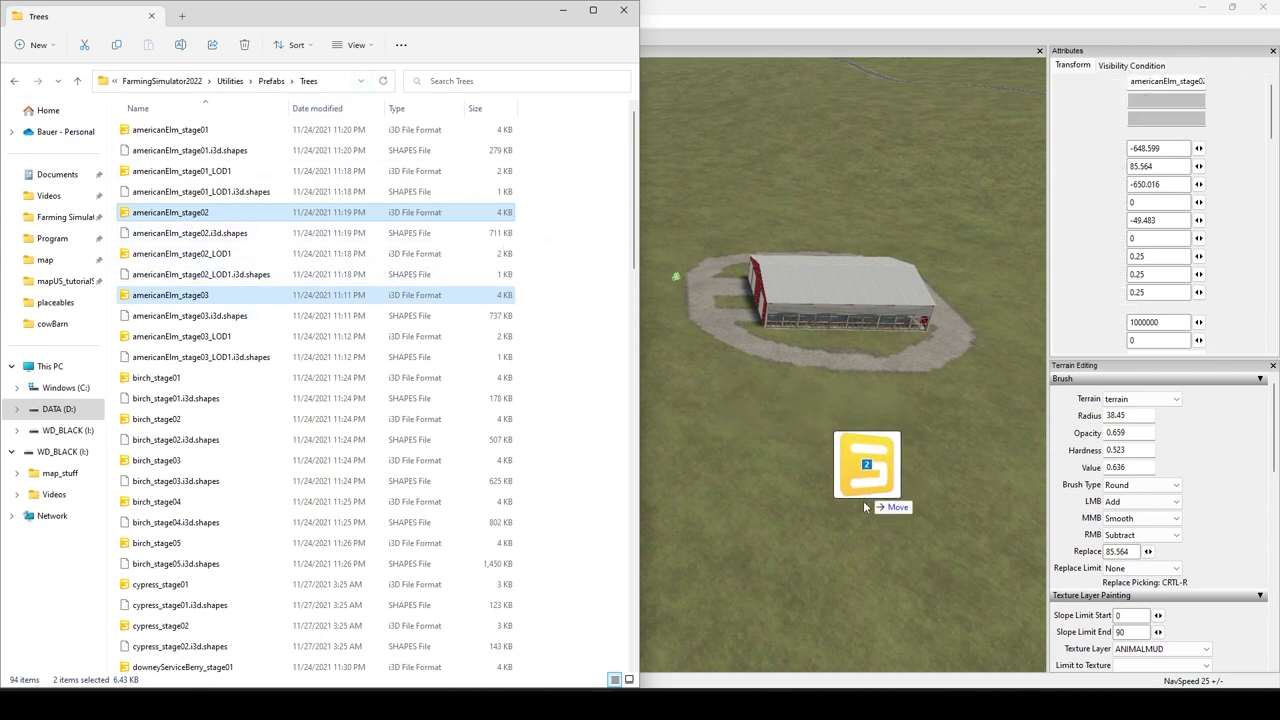
{"action": "left_click", "coordinate": [564, 14]}
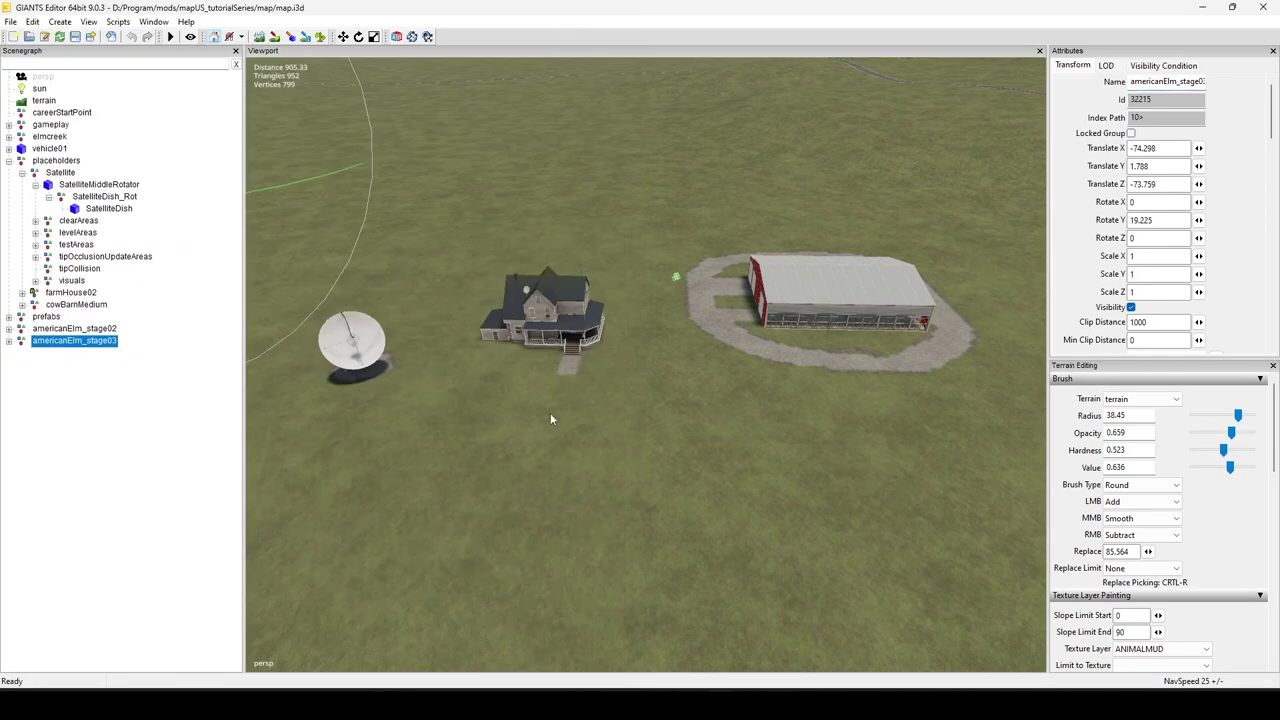
Step: Place the americanElm_stage03 tree on the open grass in front of the farmhouse and cow barn
{"action": "key", "text": "ctrl+b"}
{"action": "left_click", "coordinate": [621, 368]}
{"action": "middle_click_drag", "start_coordinate": [628, 443], "coordinate": [856, 336]}
{"action": "left_click_drag", "start_coordinate": [788, 245], "coordinate": [911, 351]}
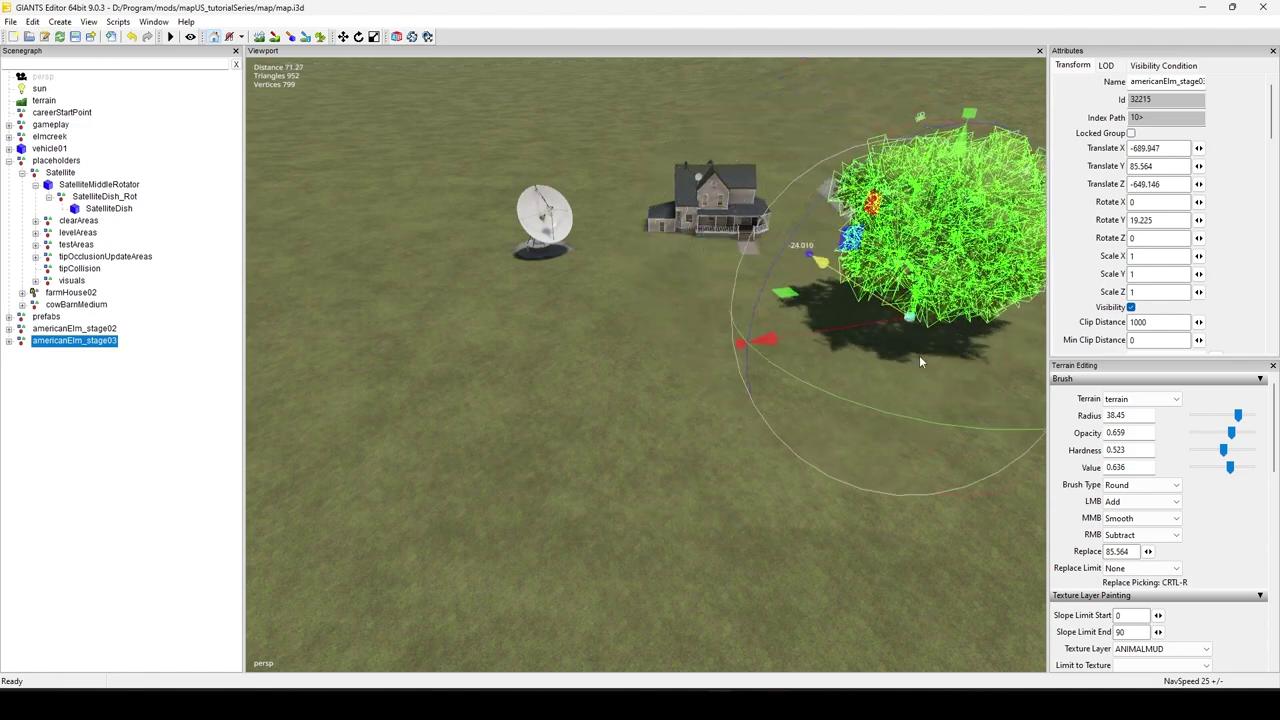
{"action": "middle_click_drag", "start_coordinate": [878, 413], "coordinate": [775, 515], "text": "alt"}
{"action": "scroll", "coordinate": [775, 515], "scroll_direction": "down", "scroll_amount": 3}
{"action": "middle_click_drag", "start_coordinate": [711, 558], "coordinate": [766, 523], "text": "alt"}
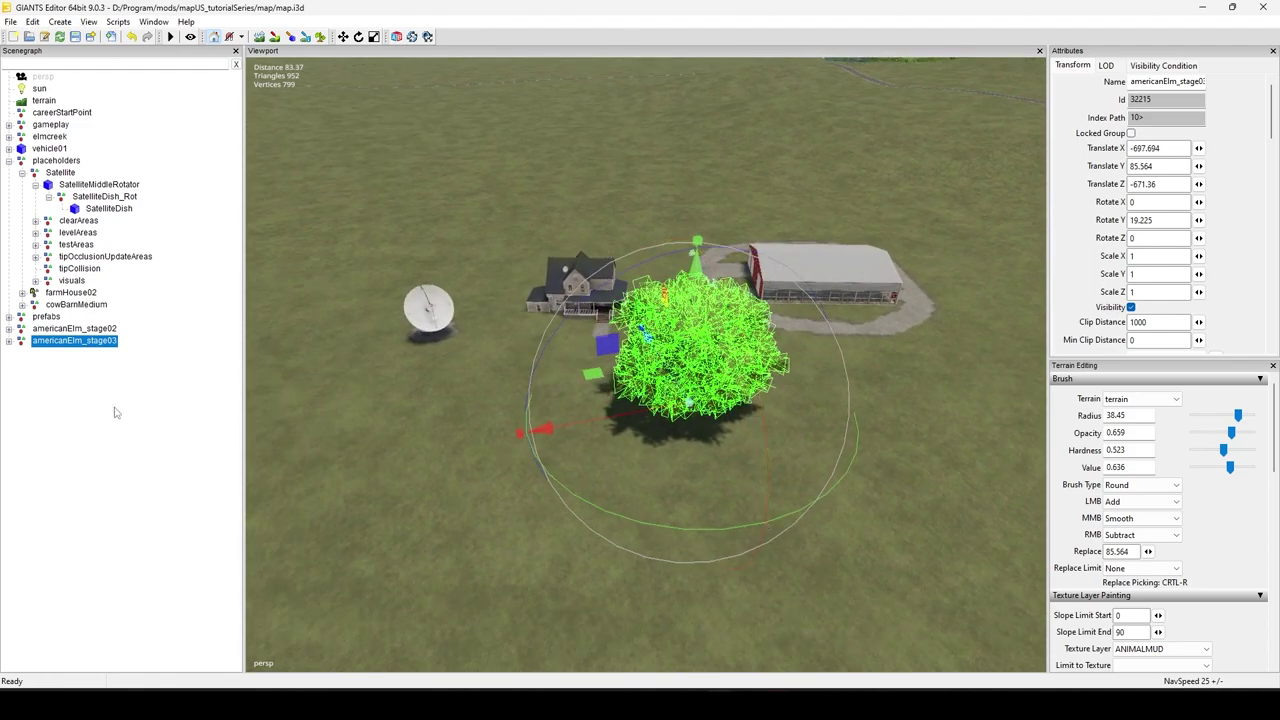
Step: Place the americanElm_stage02 tree on the grass behind the satellite dish
{"action": "left_click", "coordinate": [90, 329]}
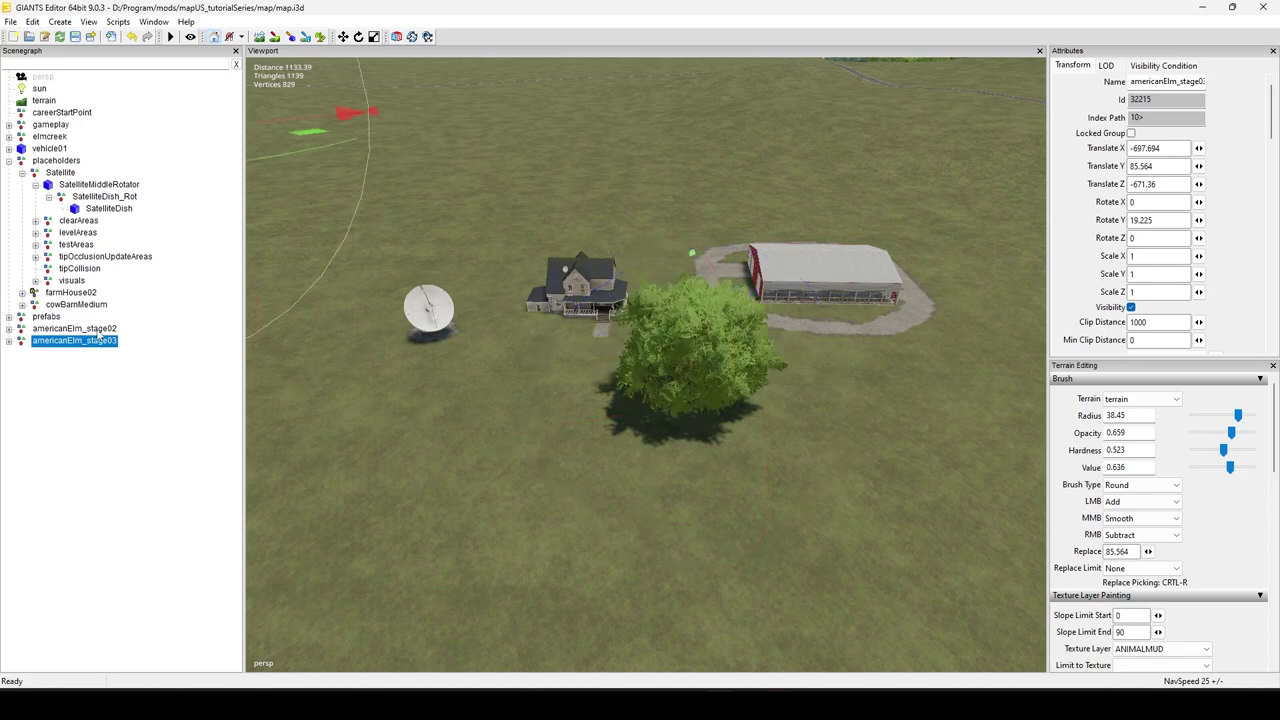
{"action": "key", "text": "ctrl+b"}
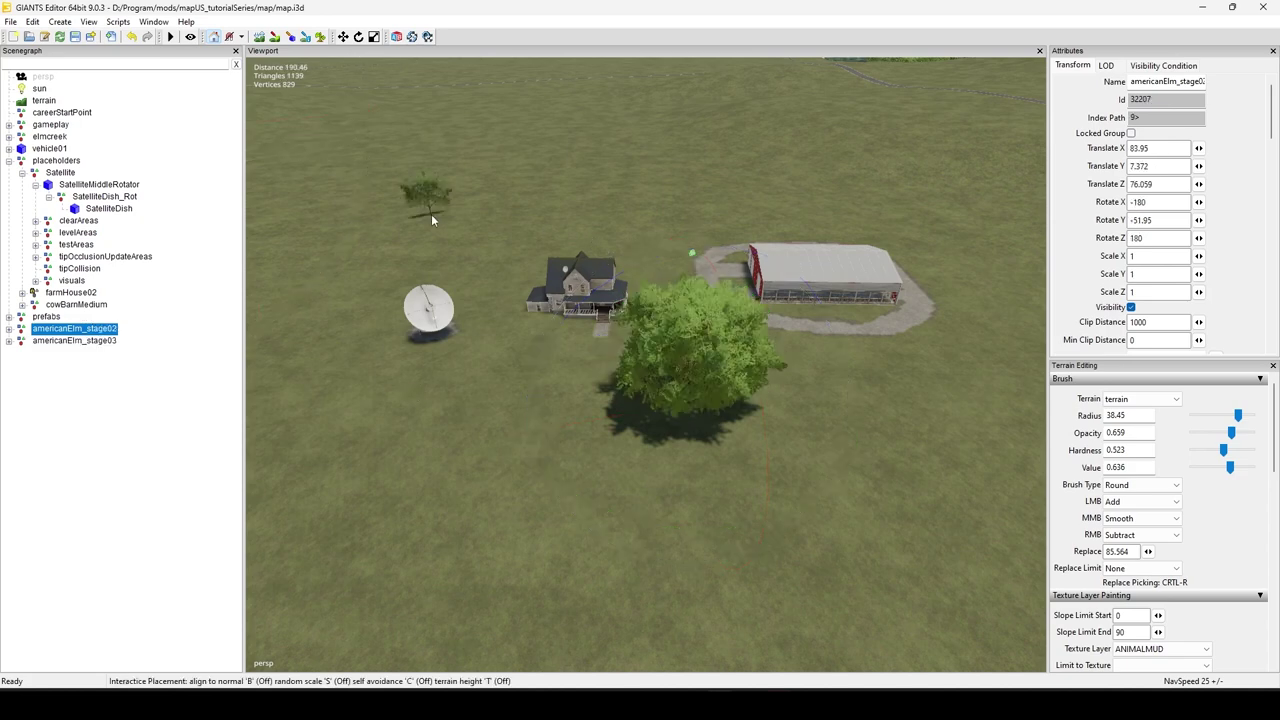
{"action": "left_click", "coordinate": [431, 214]}
{"action": "middle_click_drag", "start_coordinate": [620, 485], "coordinate": [686, 488], "text": "alt"}
{"action": "scroll", "coordinate": [504, 494], "scroll_direction": "up", "scroll_amount": 8}
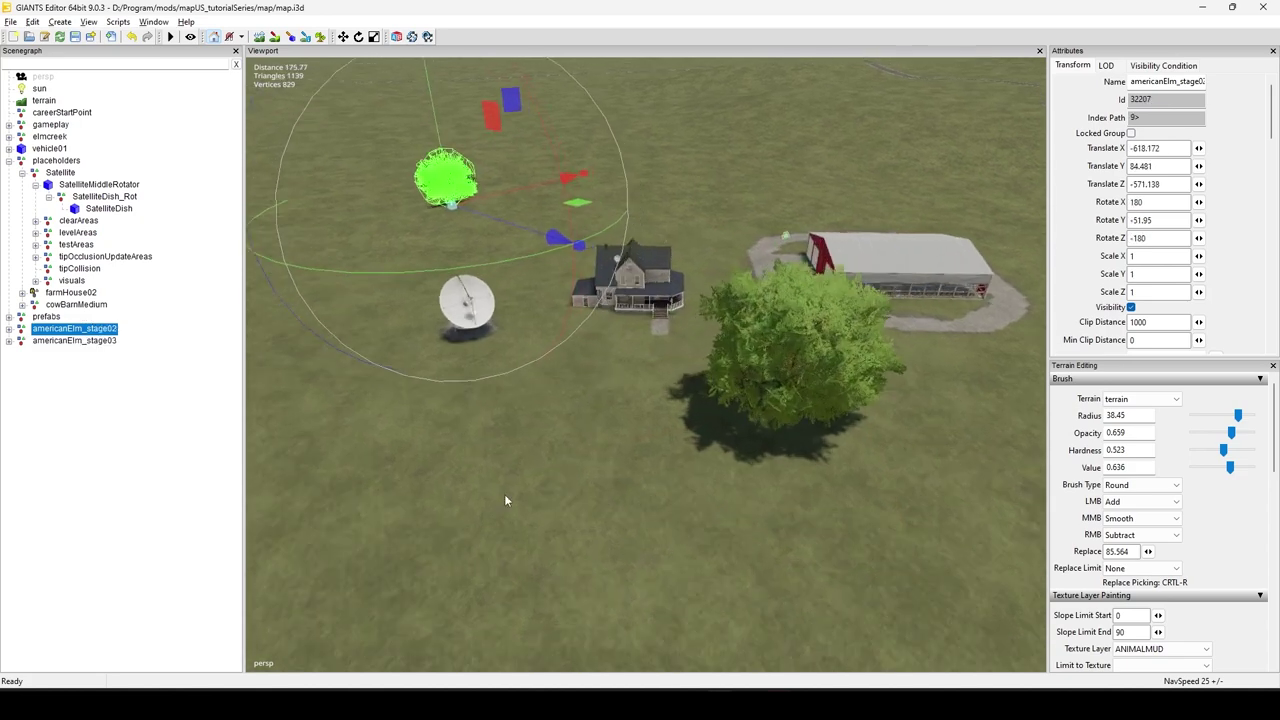
Step: Delete the americanElm_stage03 tree standing on the open grass in front of the farmhouse and cow barn
{"action": "middle_click_drag", "start_coordinate": [504, 494], "coordinate": [659, 486], "text": "alt"}
{"action": "scroll", "coordinate": [598, 548], "scroll_direction": "down", "scroll_amount": 6}
{"action": "middle_click_drag", "start_coordinate": [598, 548], "coordinate": [690, 566], "text": "alt"}
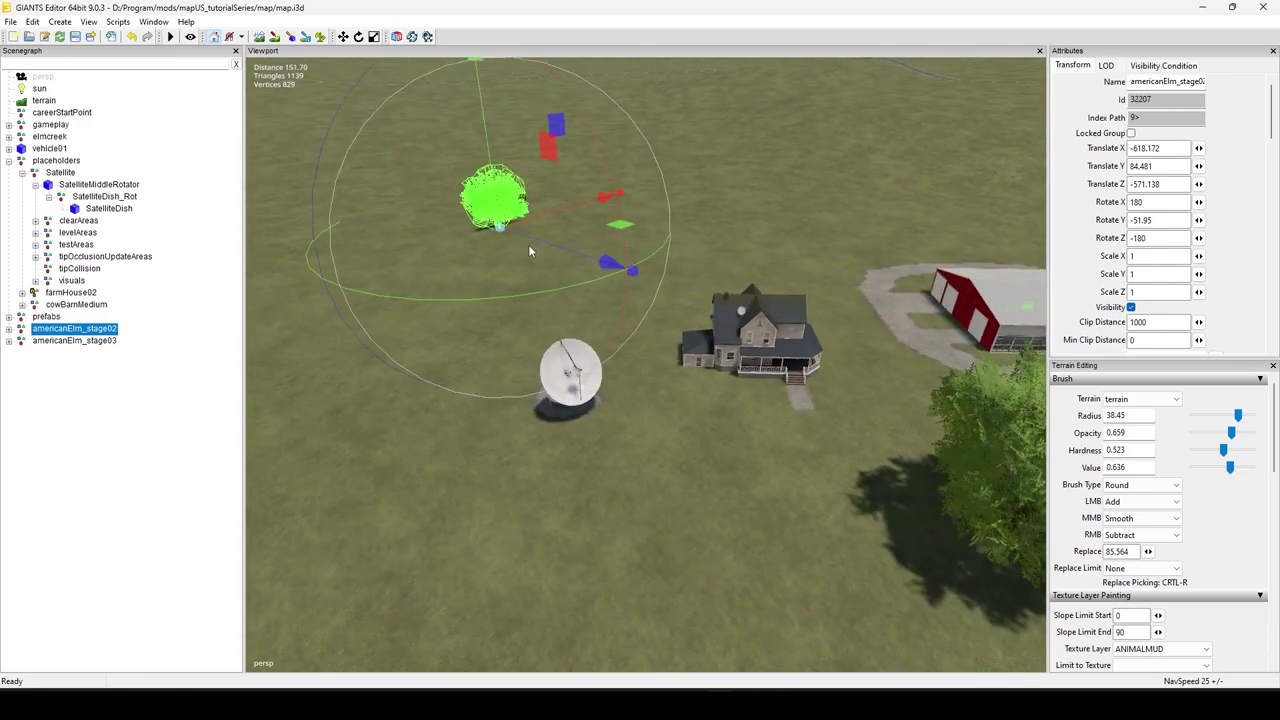
{"action": "left_click", "coordinate": [559, 264]}
{"action": "left_click_drag", "start_coordinate": [518, 343], "coordinate": [760, 510], "text": "alt"}
{"action": "scroll", "coordinate": [590, 510], "scroll_direction": "down", "scroll_amount": 3}
{"action": "middle_click_drag", "start_coordinate": [544, 494], "coordinate": [747, 531], "text": "alt"}
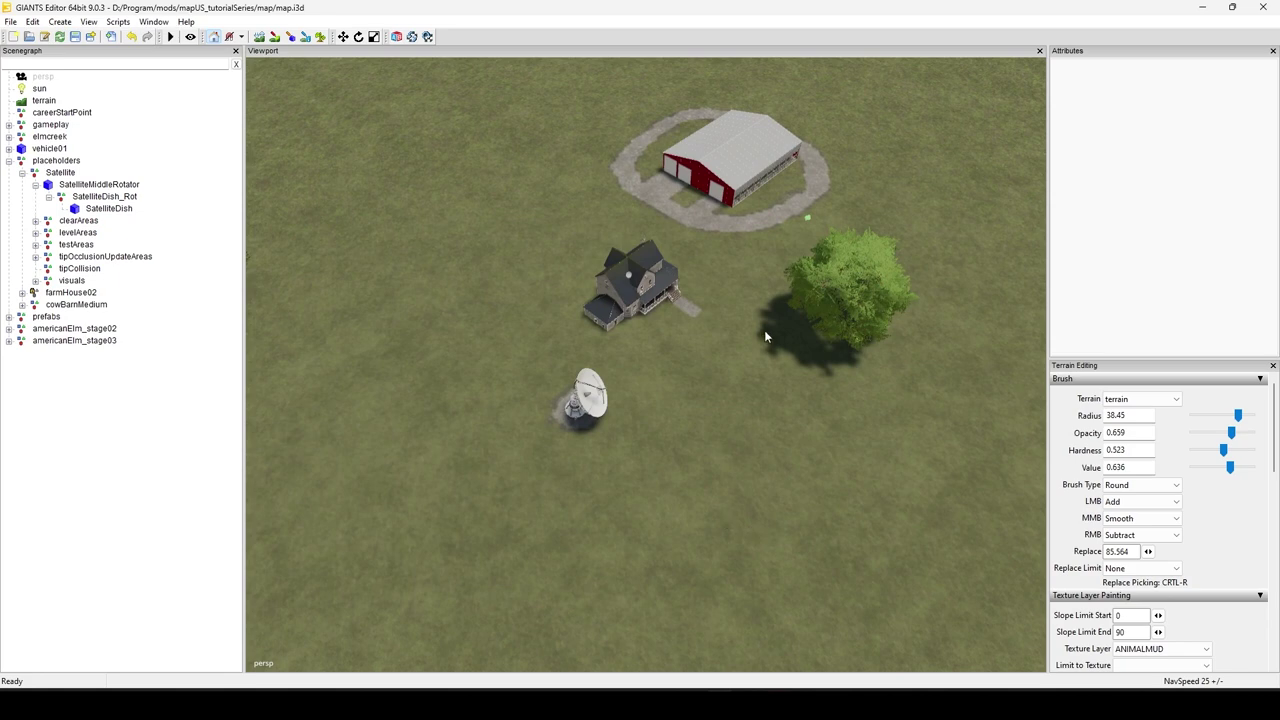
{"action": "left_click_drag", "start_coordinate": [764, 333], "coordinate": [932, 220]}
{"action": "left_click", "coordinate": [838, 406]}
{"action": "left_click_drag", "start_coordinate": [832, 394], "coordinate": [890, 262]}
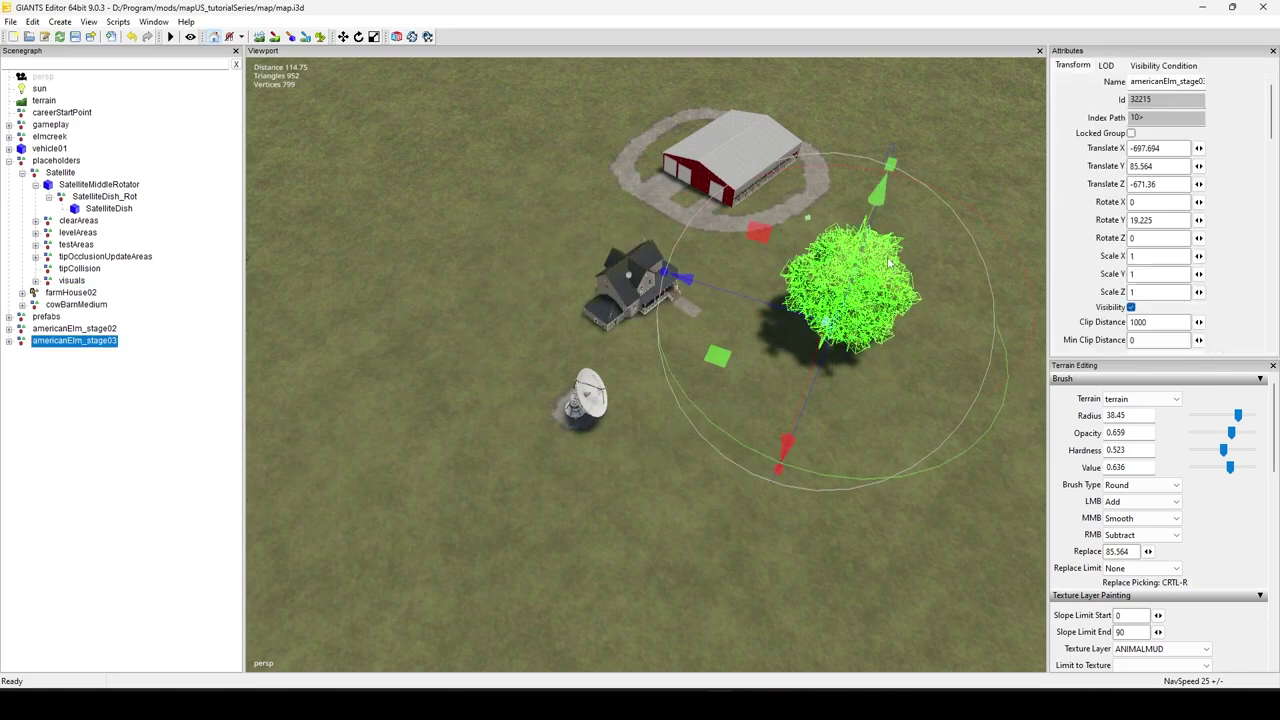
{"action": "key", "text": "Delete"}
Step: Remove the remaining americanElm_stage02 tree from the grass behind the satellite dish
{"action": "right_click_drag", "start_coordinate": [784, 211], "coordinate": [482, 297]}
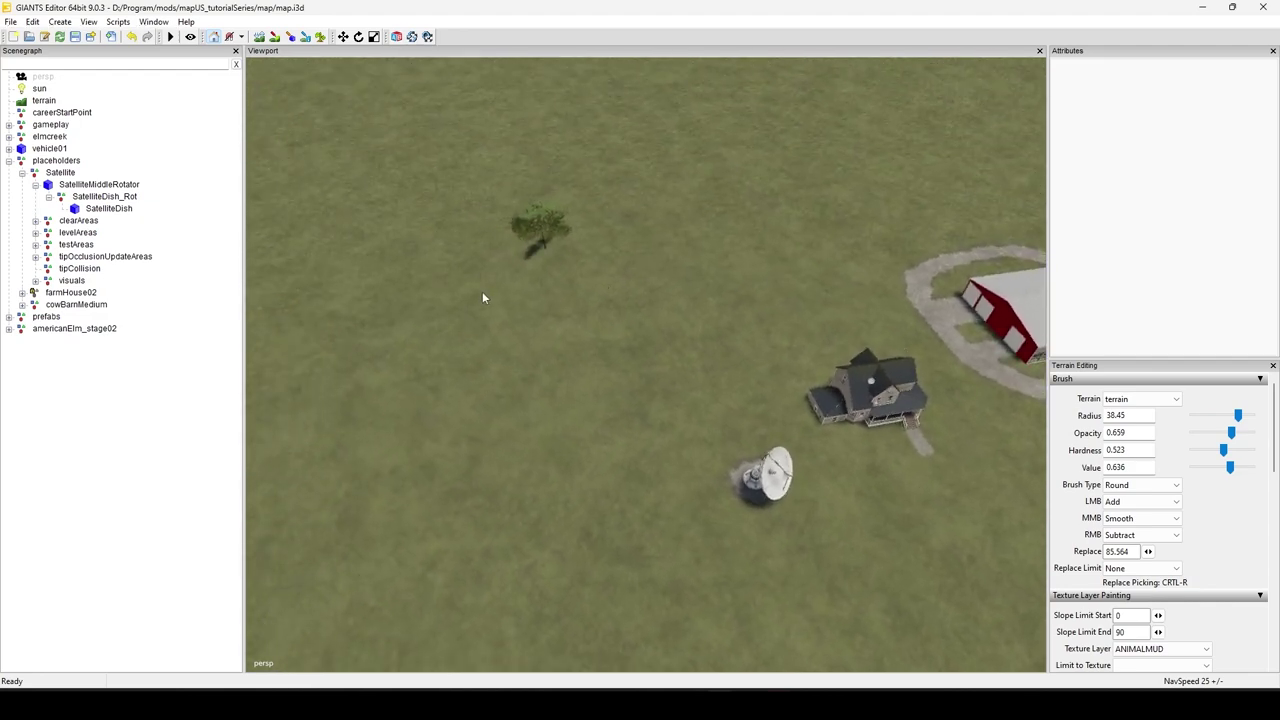
{"action": "left_click_drag", "start_coordinate": [479, 278], "coordinate": [631, 203]}
{"action": "key", "text": "Delete"}
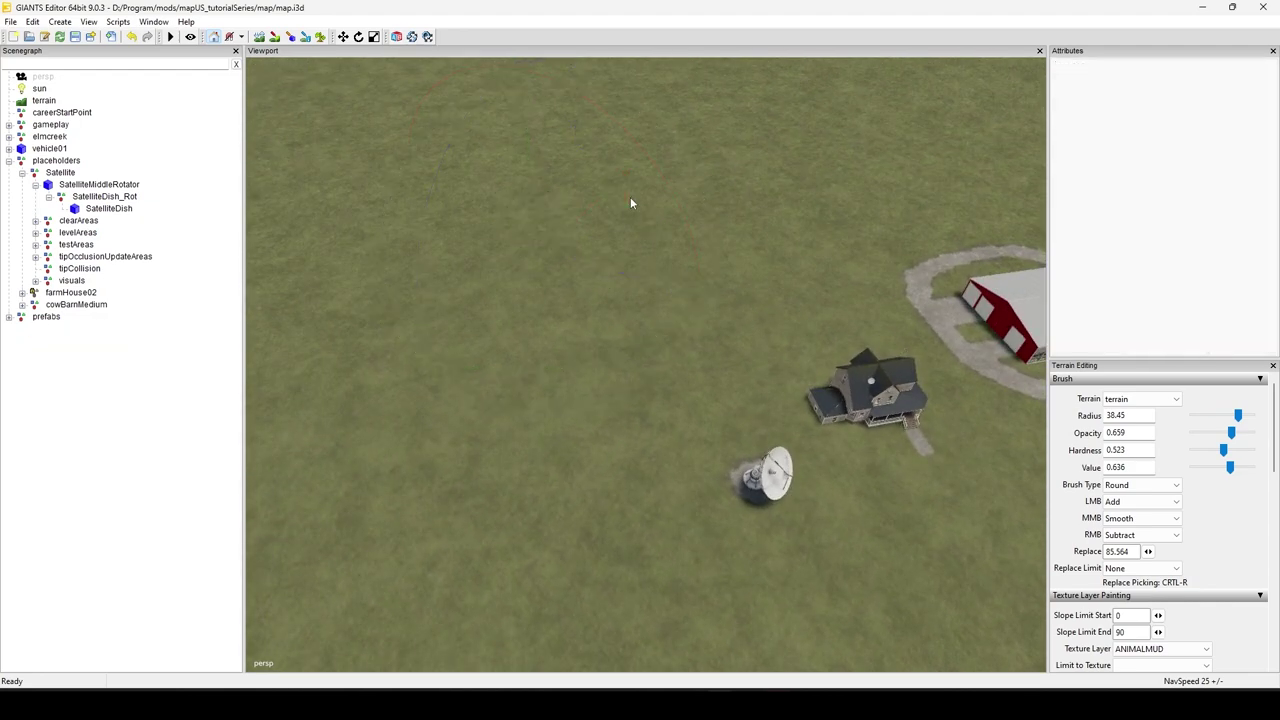
{"action": "mouse_move", "coordinate": [634, 300]}
{"action": "middle_mouse_down"}
{"action": "mouse_move", "coordinate": [536, 229]}
{"action": "mouse_move", "coordinate": [286, 289]}
{"action": "middle_mouse_up"}
{"action": "middle_click_drag", "start_coordinate": [592, 455], "coordinate": [602, 284], "text": "alt"}
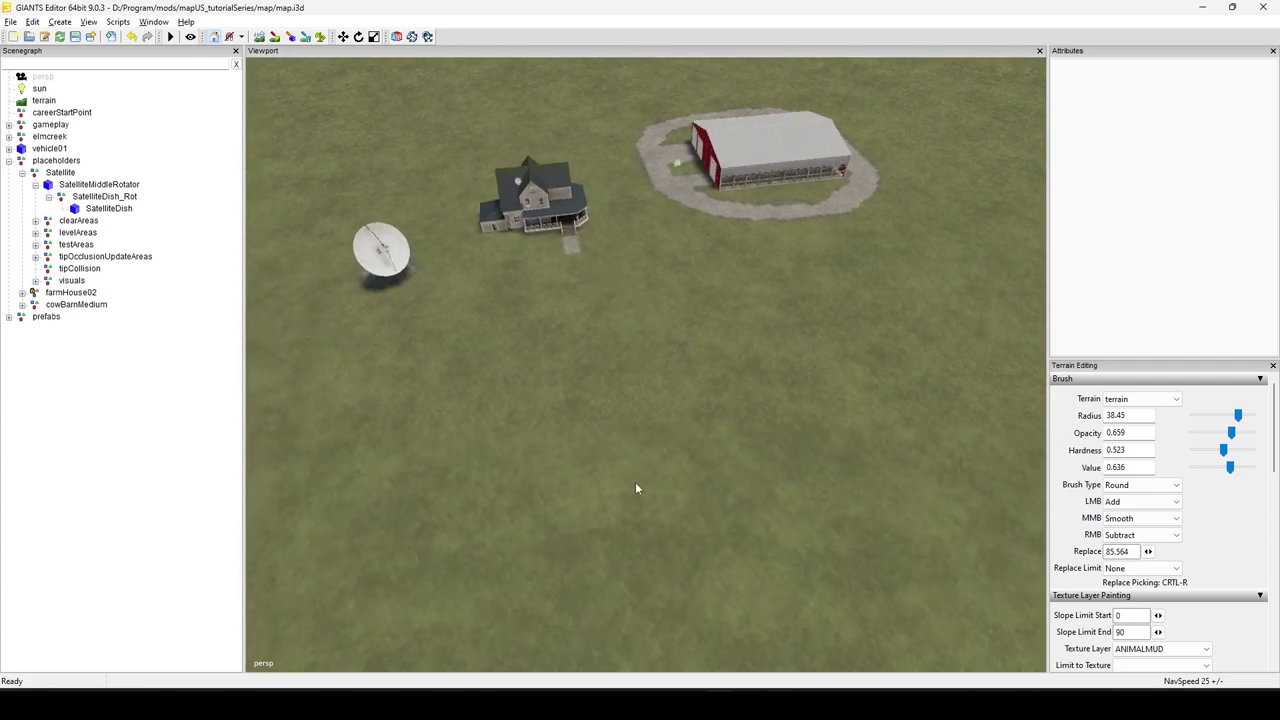
{"action": "left_click_drag", "start_coordinate": [636, 483], "coordinate": [591, 429], "text": "alt"}
{"action": "scroll", "coordinate": [600, 457], "scroll_direction": "up", "scroll_amount": 3}
{"action": "right_click_drag", "start_coordinate": [595, 424], "coordinate": [657, 446]}
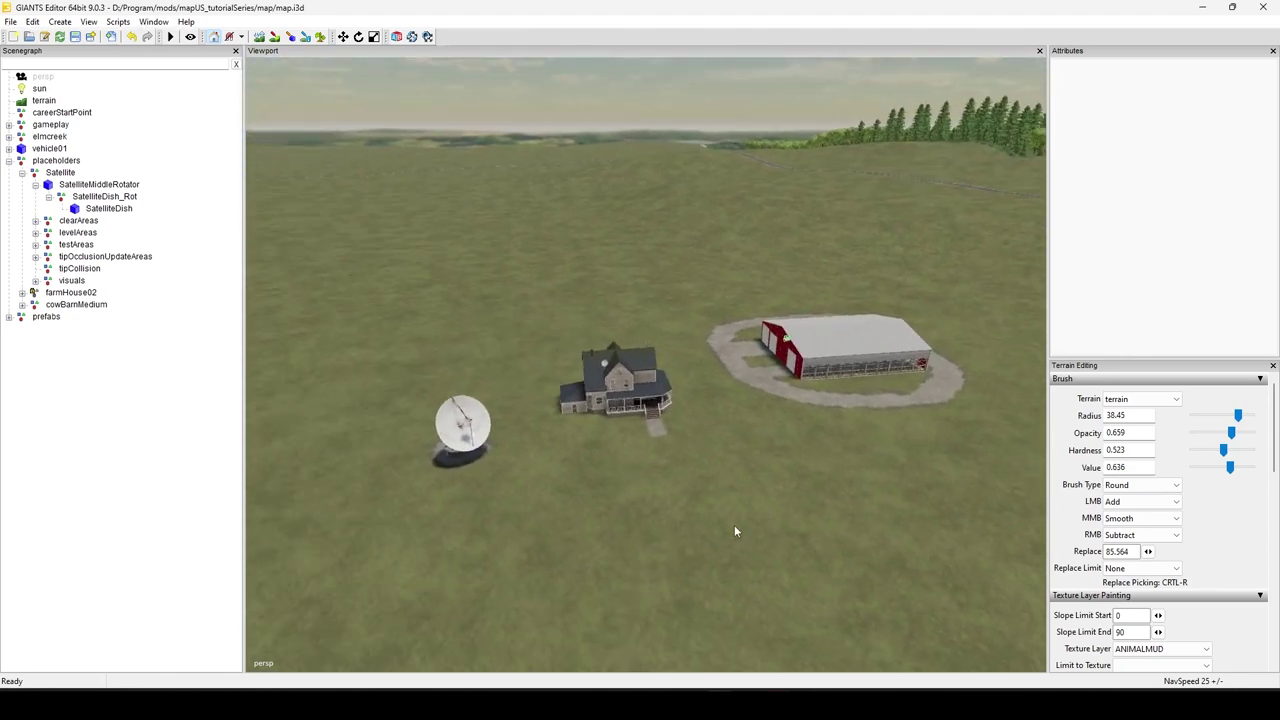
{"action": "right_click_drag", "start_coordinate": [734, 531], "coordinate": [662, 406]}
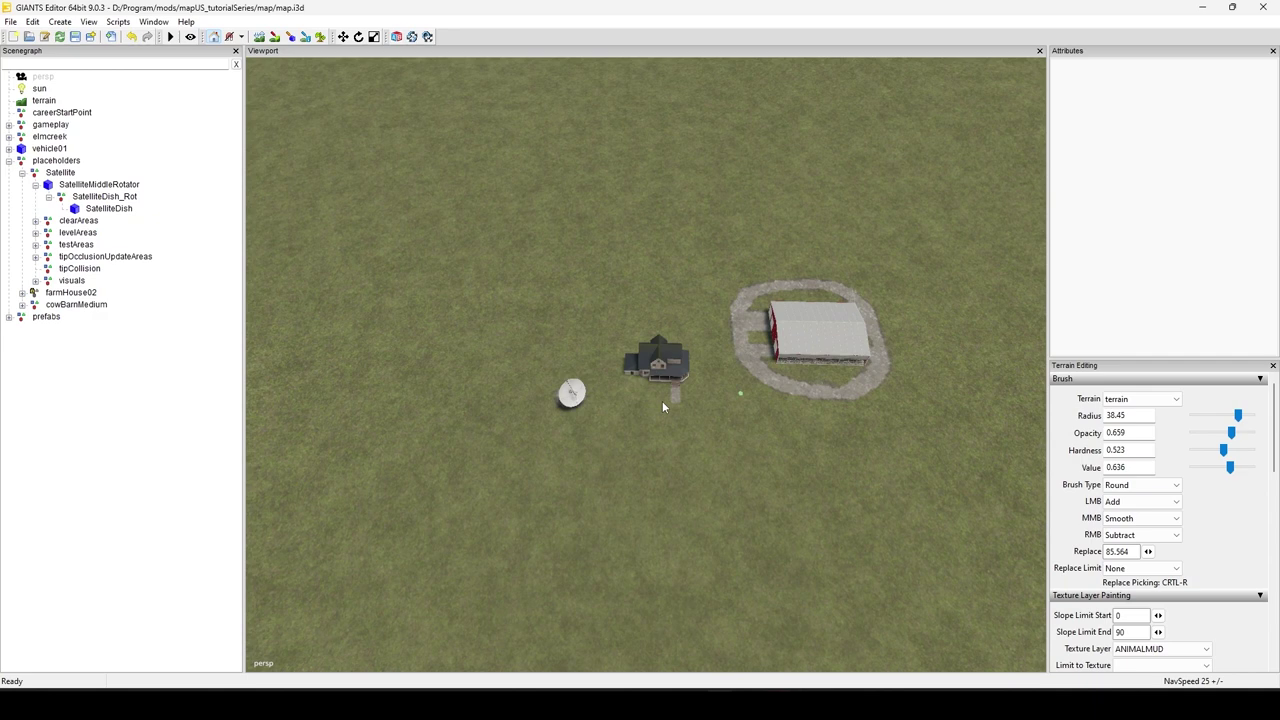